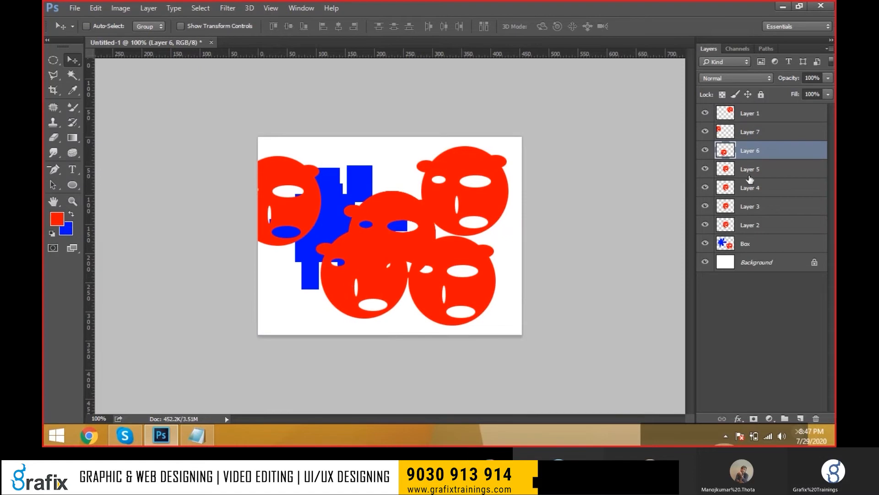
Delete all the duplicate layers from Layer 2 up to Layer 1, keeping only Box and Background.
drag(517, 219, 493, 156)
click(797, 187)
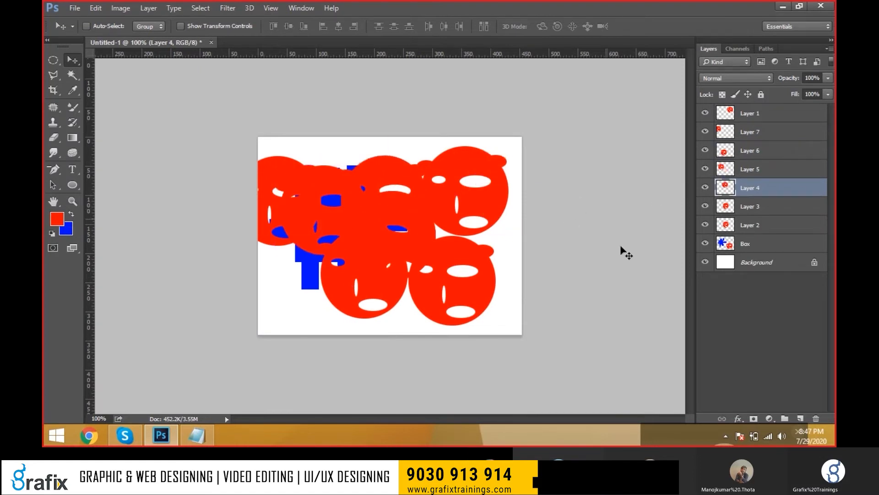
click(777, 224)
shift+click(769, 114)
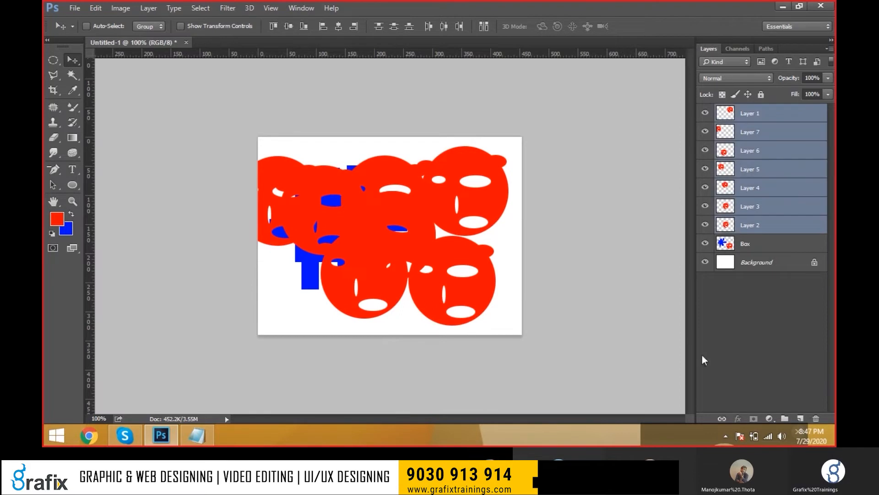
click(816, 418)
click(435, 168)
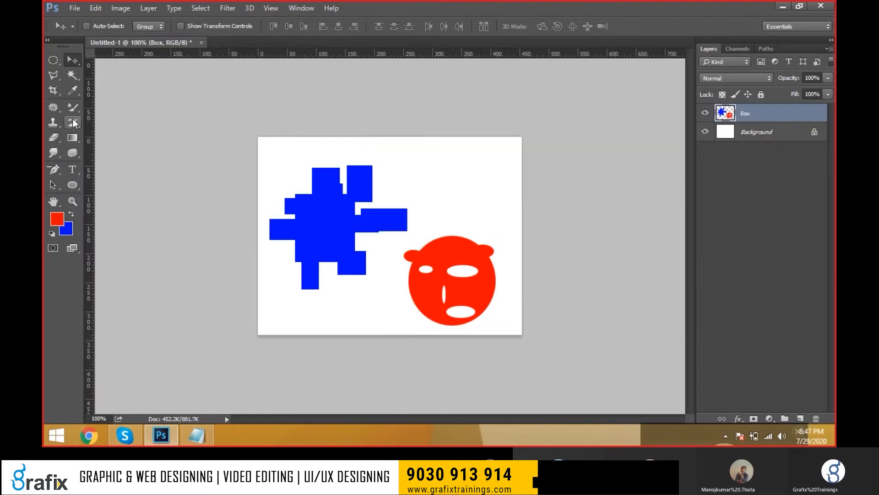
Select the red face on the Box layer by outlining it loosely with the Polygonal Lasso tool.
right_click(56, 78)
click(91, 88)
click(521, 306)
click(445, 353)
click(374, 341)
click(389, 254)
click(432, 229)
click(471, 220)
click(509, 223)
click(529, 255)
double_click(533, 278)
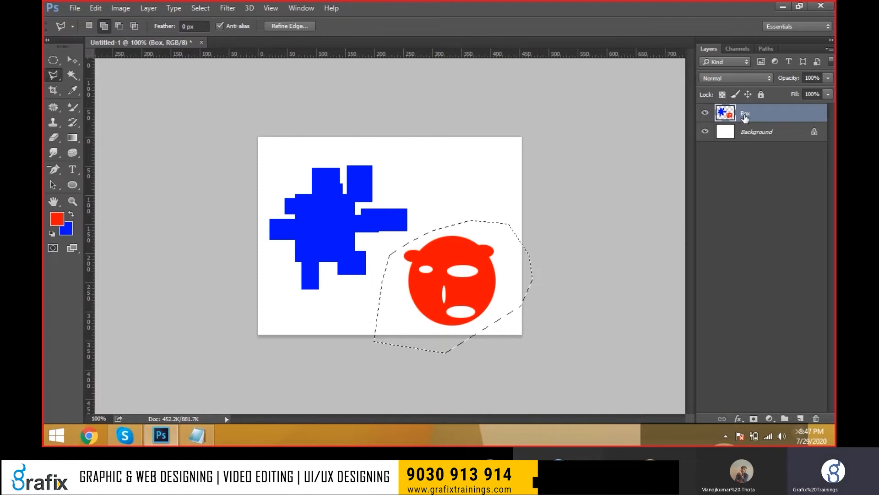
click(95, 7)
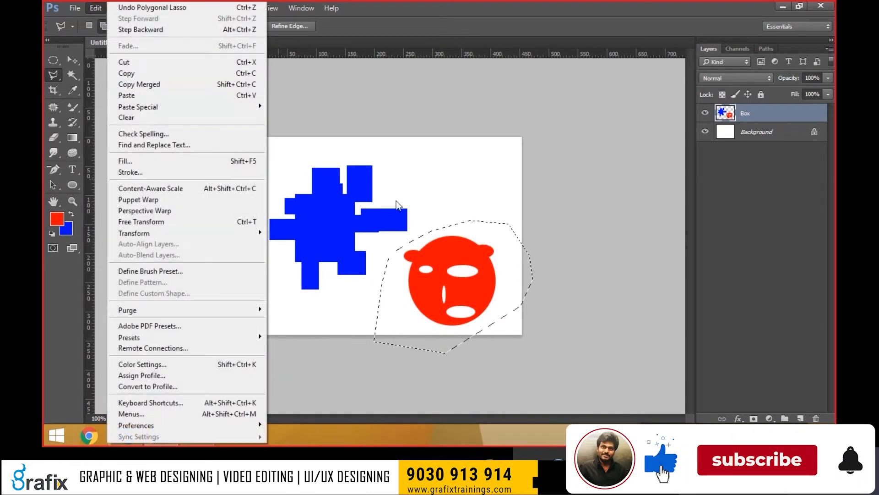
click(520, 226)
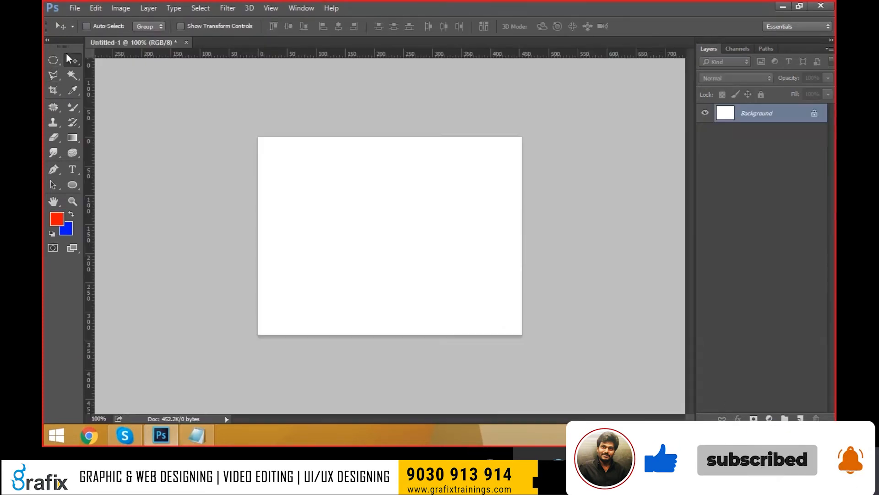
Draw a circular selection near the middle of the blank canvas with the Elliptical Marquee tool.
click(53, 59)
drag(291, 165, 447, 304)
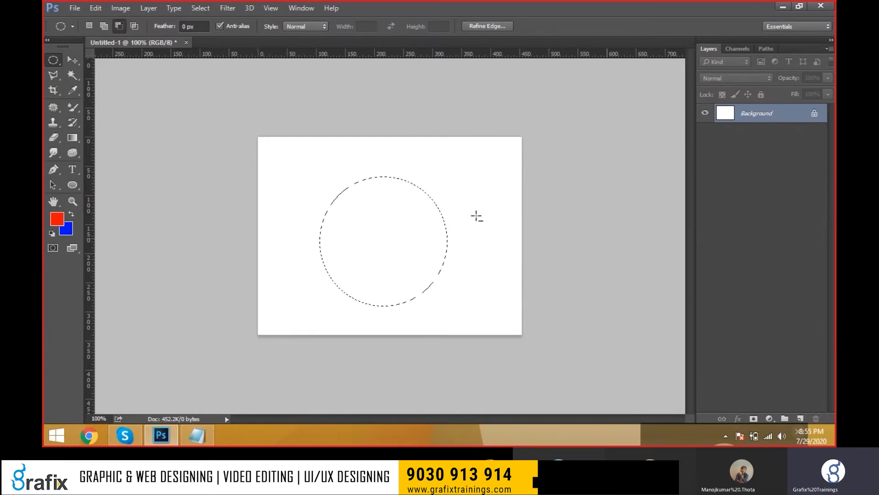
Try filling the circular selection with the red foreground colour ff0c00, and undo the fill.
click(56, 223)
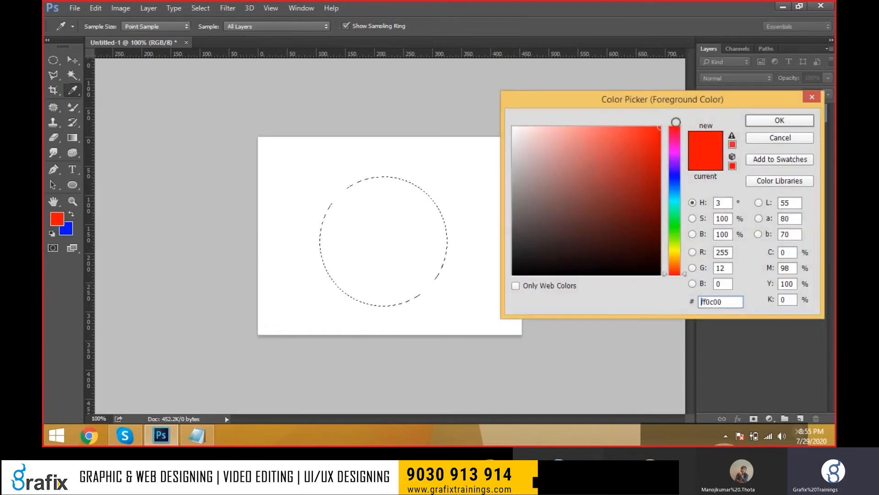
click(807, 122)
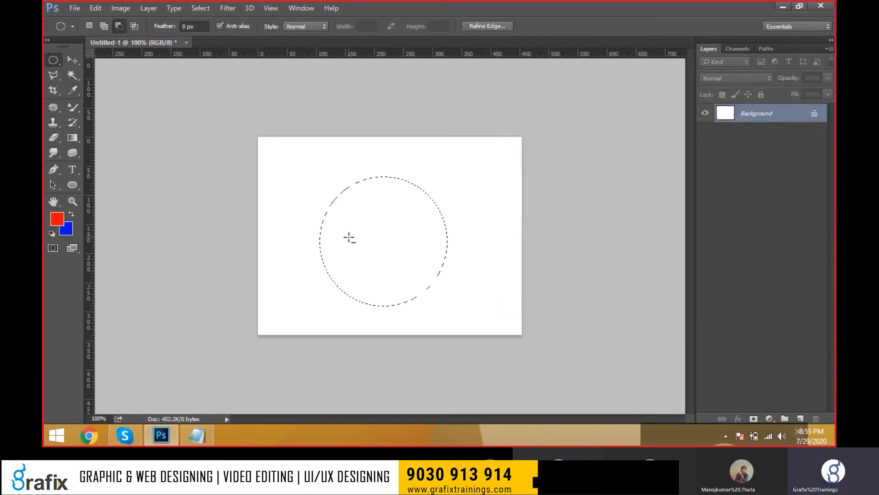
key(alt+BackSpace)
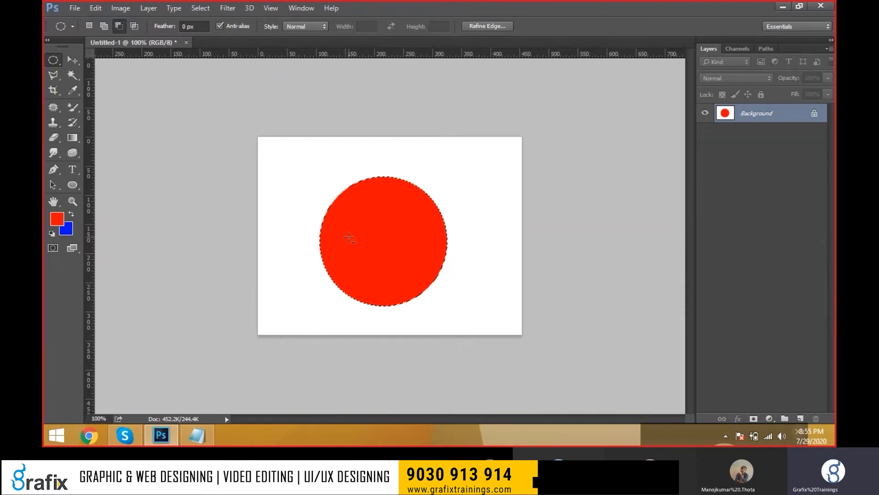
key(ctrl+z)
Open the Fill command's options for the circular selection.
key(shift)
key(shift+BackSpace)
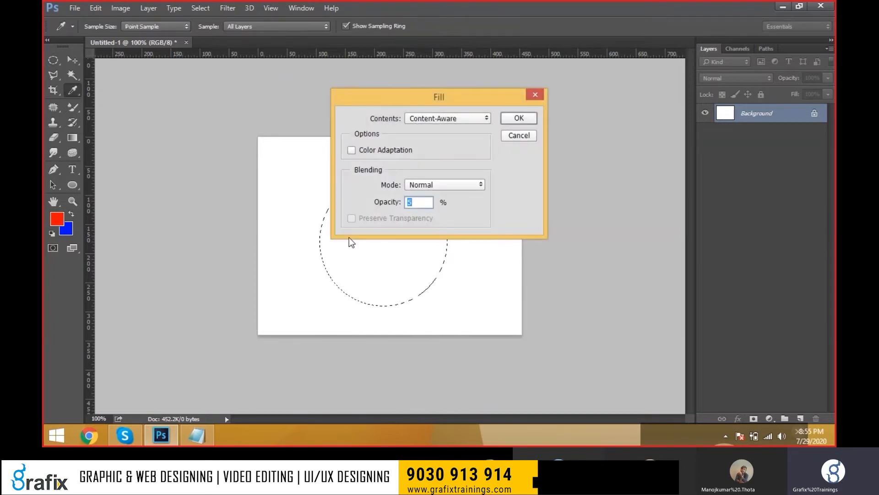
key(Escape)
click(97, 8)
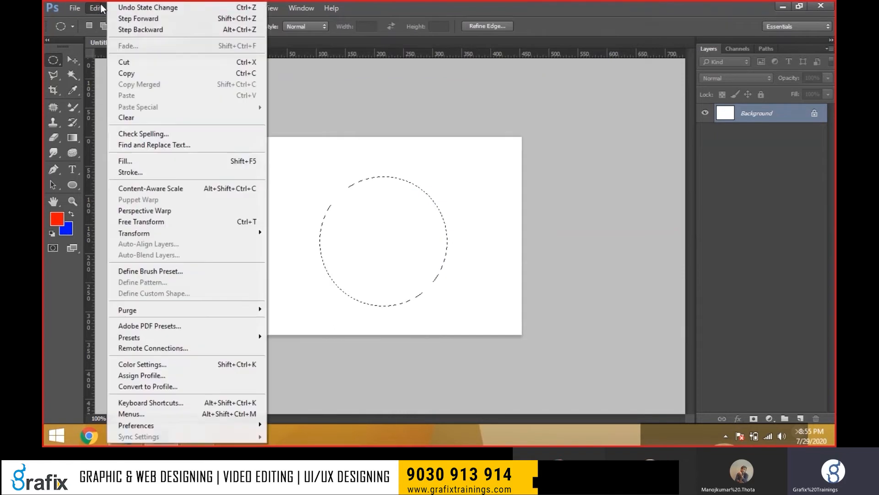
click(212, 161)
Switch to the Psd-Keys notes in Notepad and add the line "Shift+F5 = To fill the Color, Pattern".
key(alt+Tab)
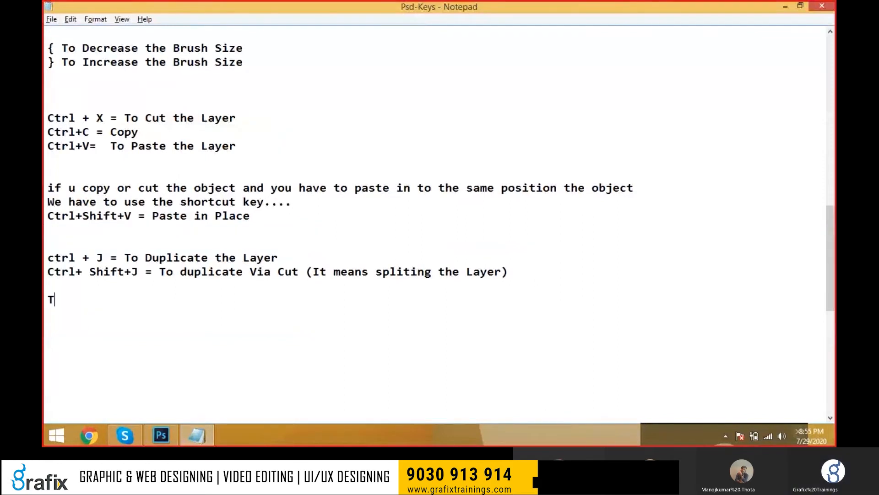
text(Shit)
key(BackSpace)
text(f)
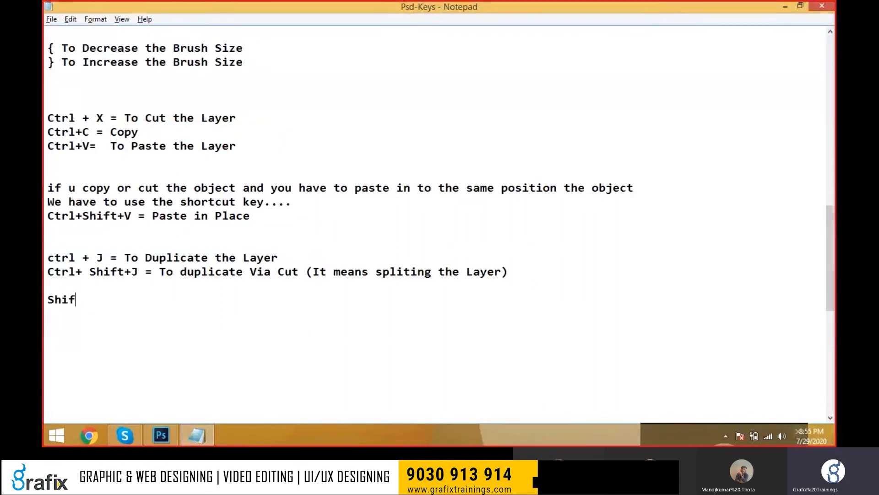
text(t+F5 = To fill the C)
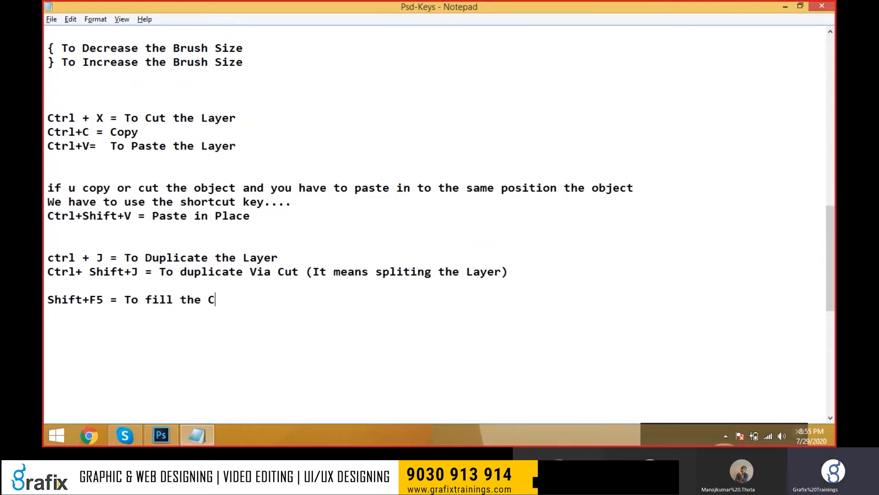
text(olor, Pattern)
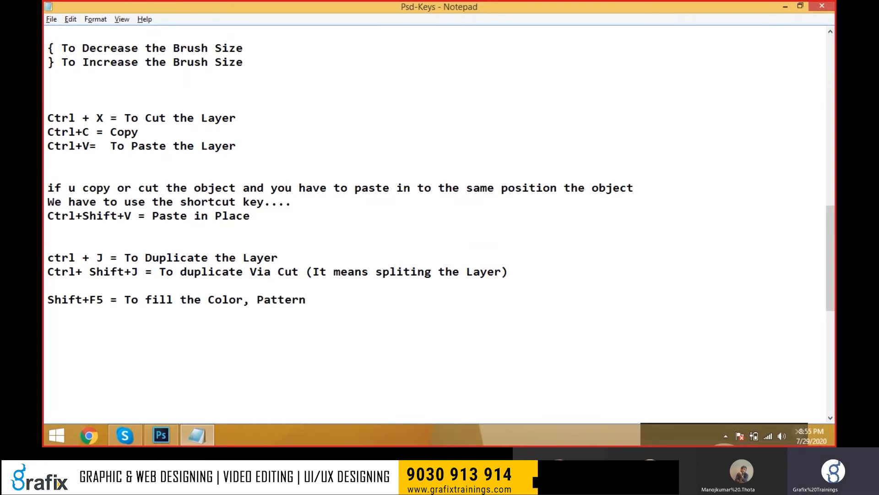
Switch back to Photoshop and examine which contents the Fill command offers.
key(alt+Tab)
click(454, 119)
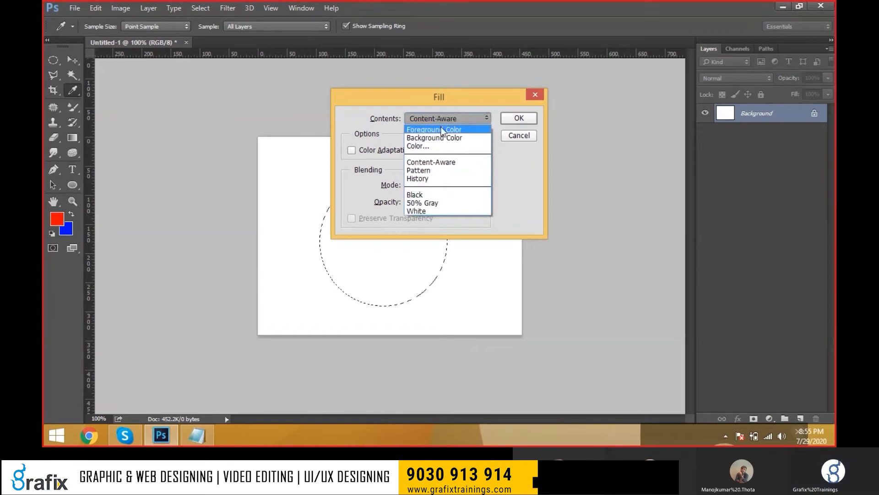
Return to Notepad and insert "Front" before "Color" in the Shift+F5 note.
key(alt+Tab)
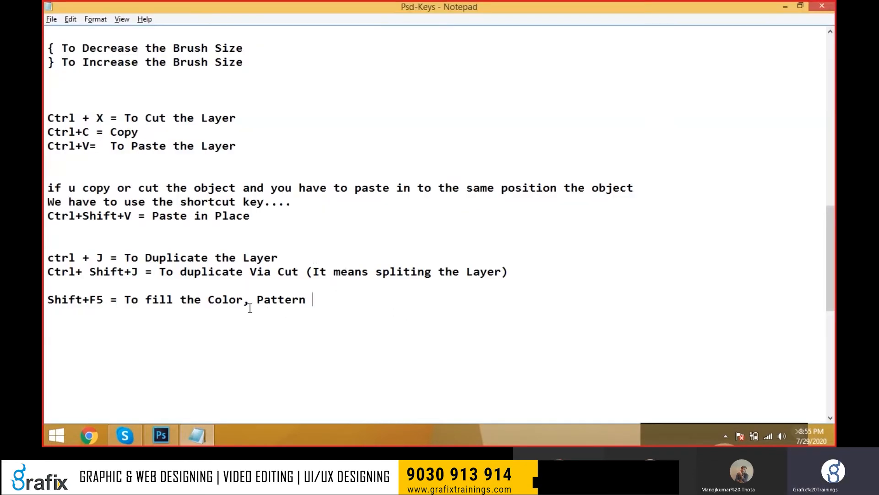
text(Frg)
key(BackSpace)
text(ont)
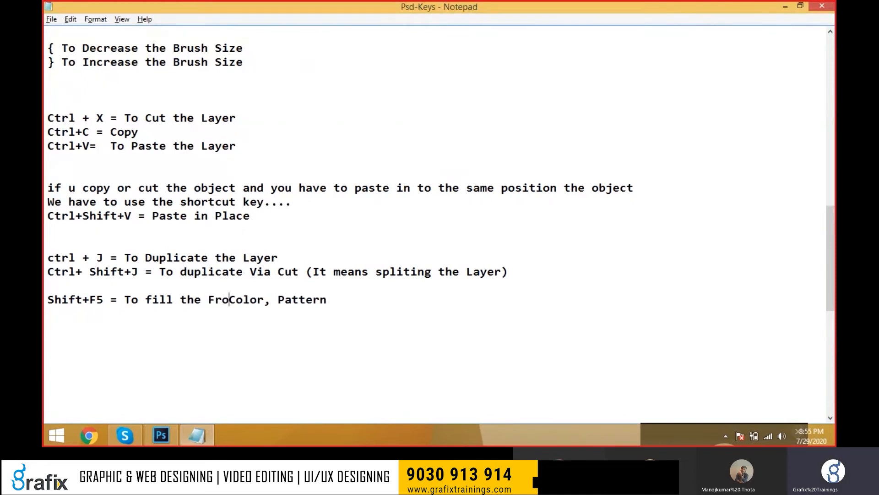
key(Right)
key(Right)
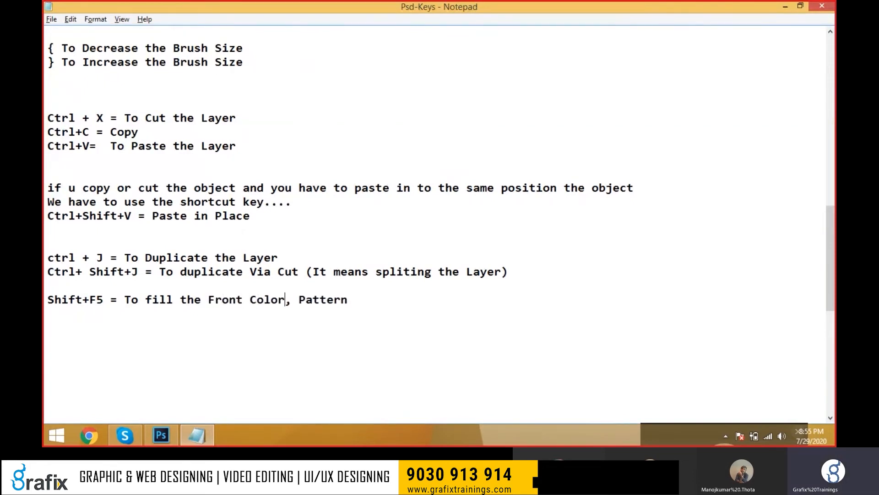
Insert "Back Color &" before "Pattern" in the Shift+F5 note.
key(Right)
text(Vack)
key(BackSpace)
key(BackSpace)
key(BackSpace)
key(BackSpace)
text(Back Color)
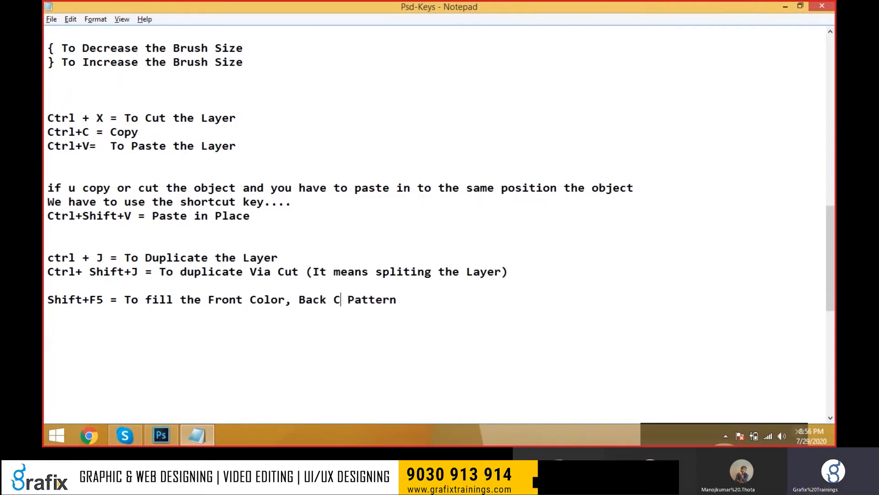
text( &)
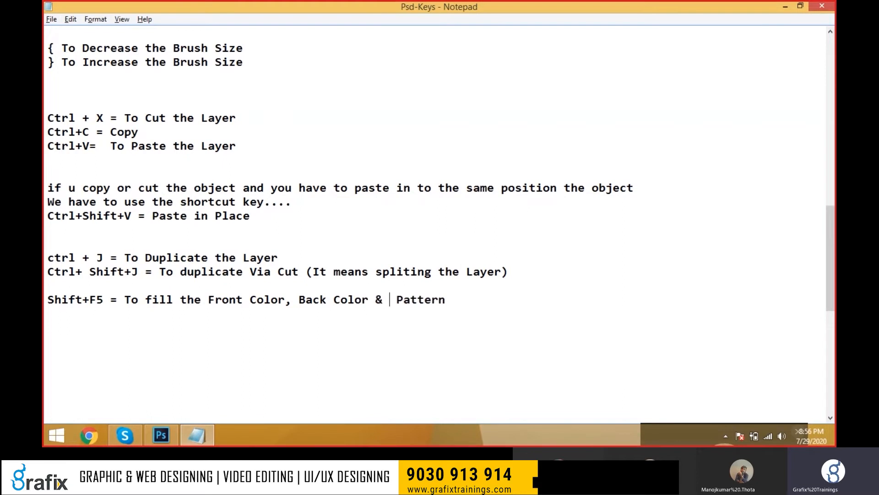
key(BackSpace)
key(Up)
text(S)
Switch to Photoshop, reopen the Fill command for the circular selection and bring up its contents choices.
key(alt+Tab)
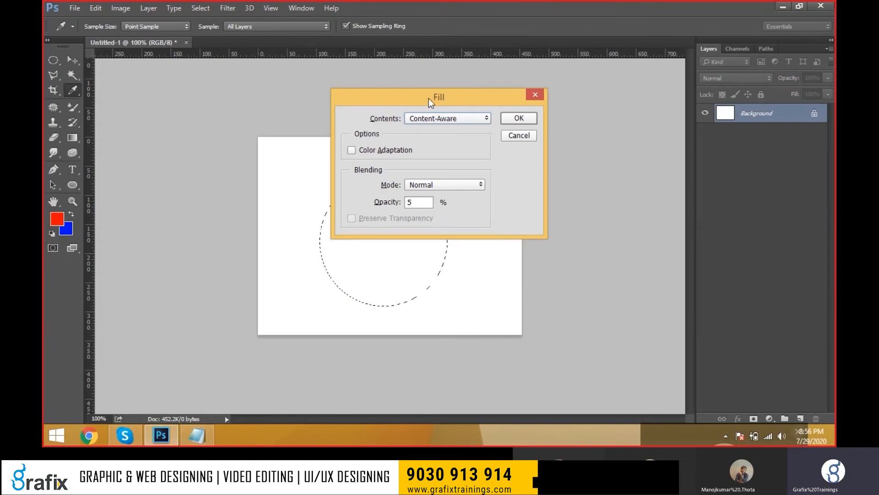
drag(429, 98, 545, 103)
key(Escape)
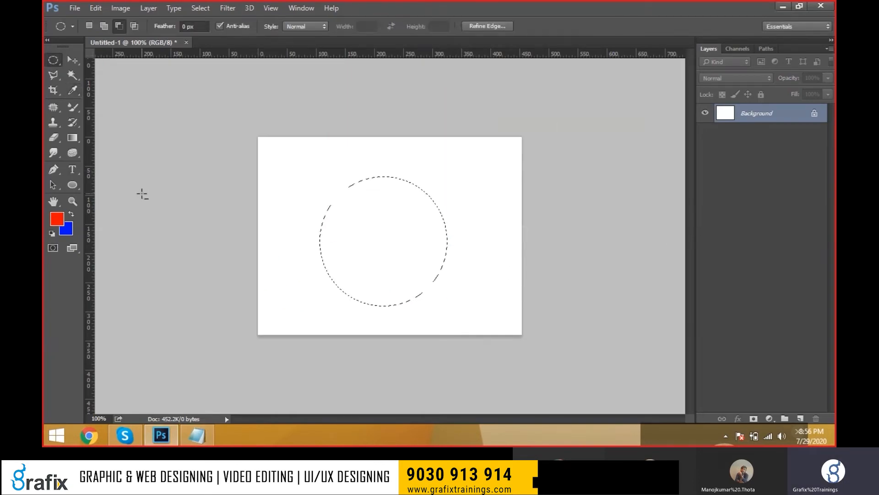
key(shift)
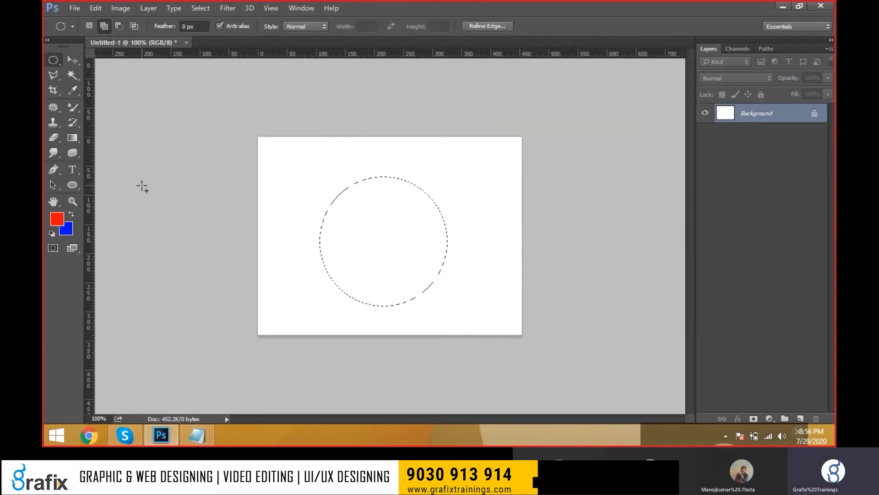
key(i)
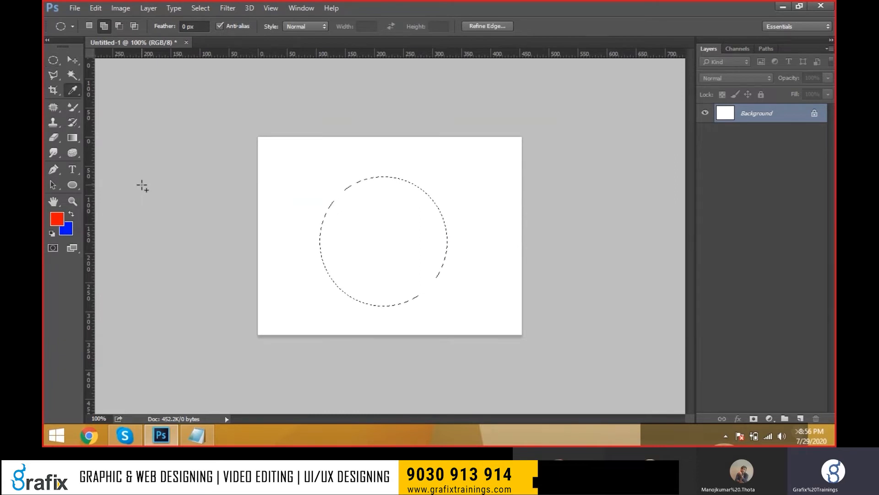
key(shift+F5)
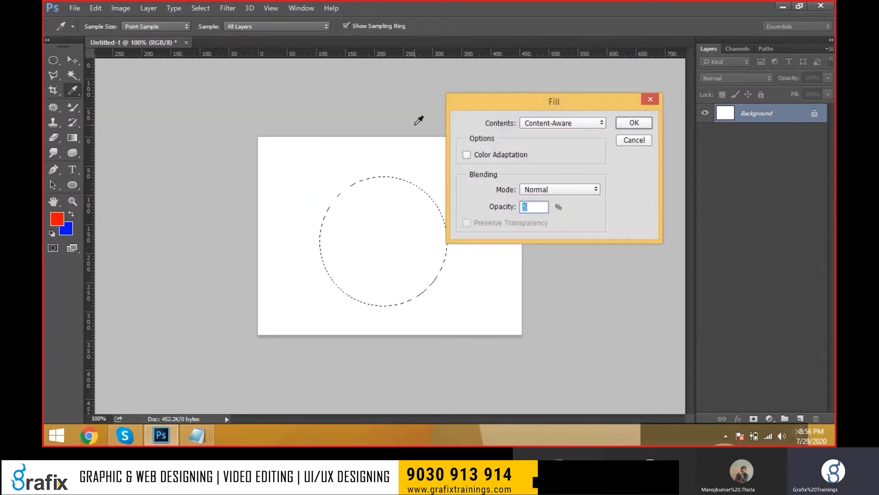
click(538, 122)
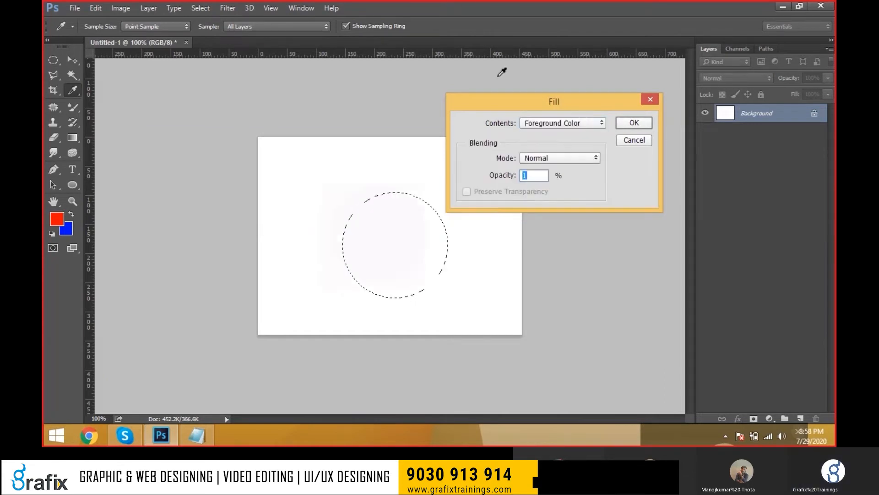
Fill the circular selection on the Background with the foreground colour at 100% opacity, and undo the fill.
drag(504, 101, 449, 93)
double_click(479, 164)
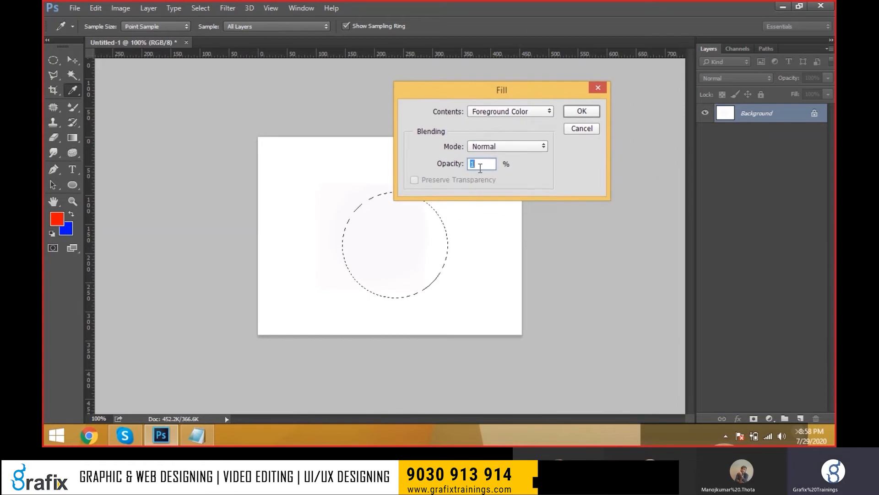
text(100)
drag(550, 90, 470, 81)
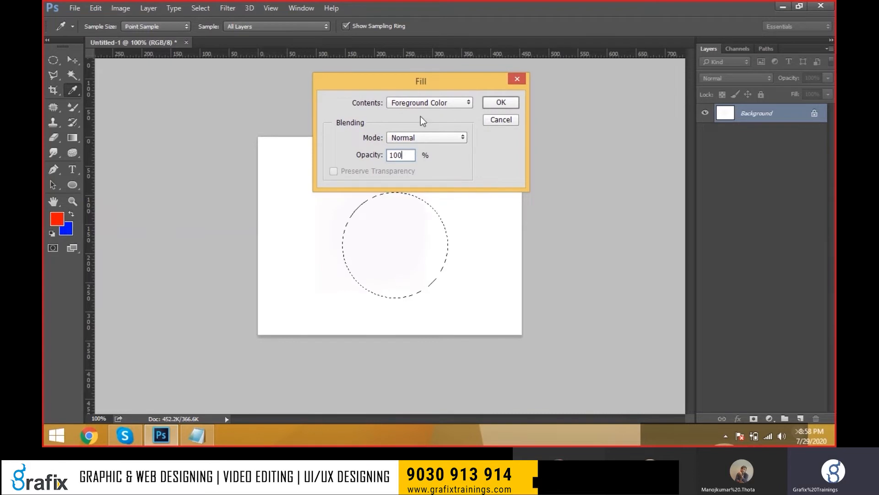
click(500, 103)
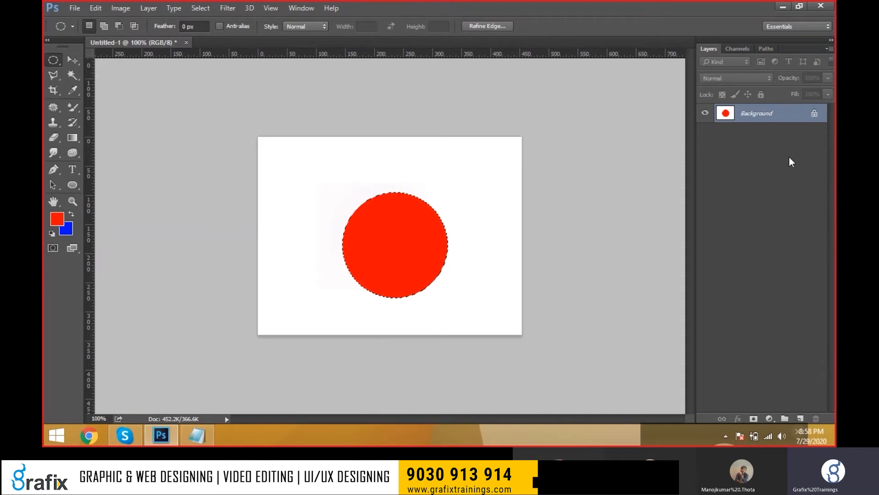
key(ctrl+z)
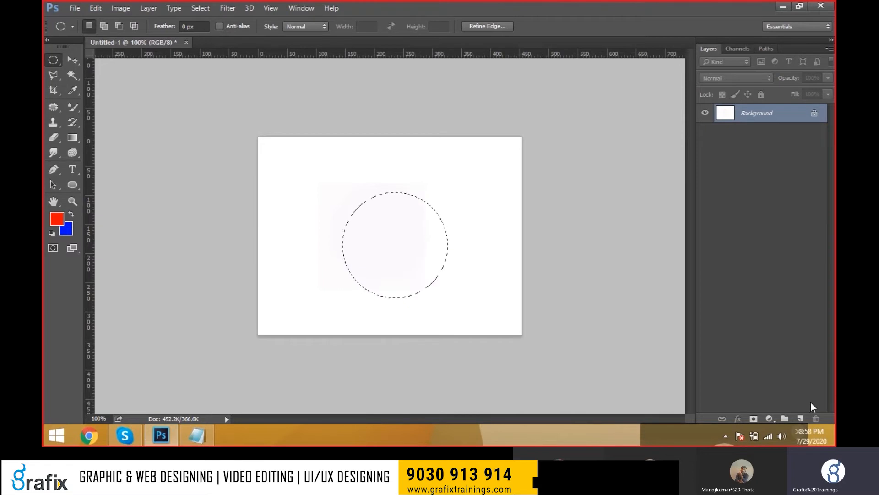
Create a new layer named Circle above the Background.
click(802, 417)
key(ctrl+z)
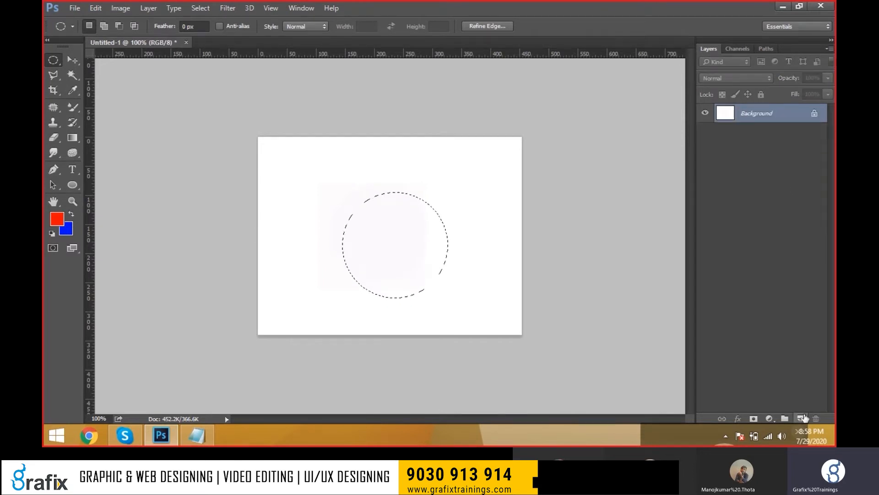
key(ctrl+shift+n)
text(Circle)
key(Return)
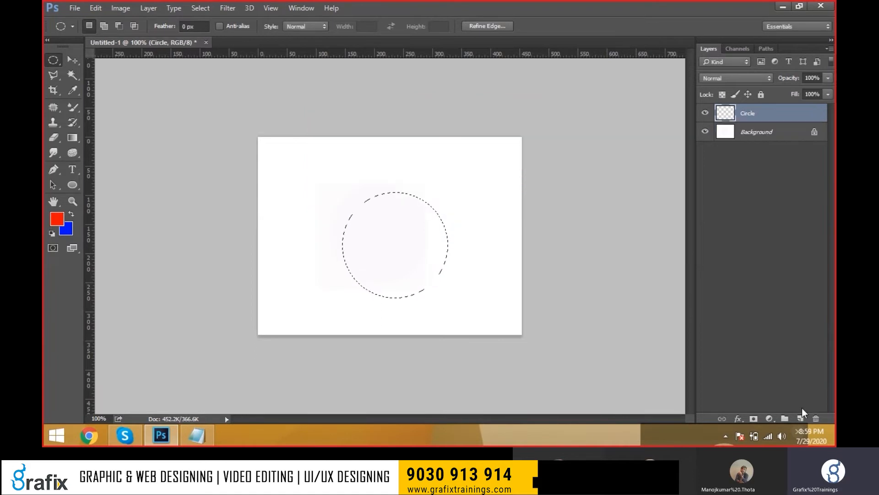
Fill the circular selection on the Circle layer with the foreground colour, and refill it with the background colour at 100% opacity.
key(shift+F5)
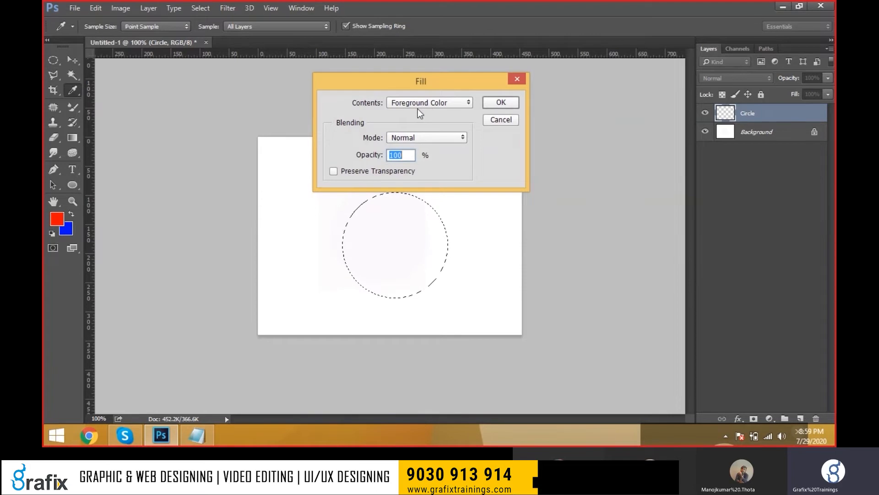
click(497, 103)
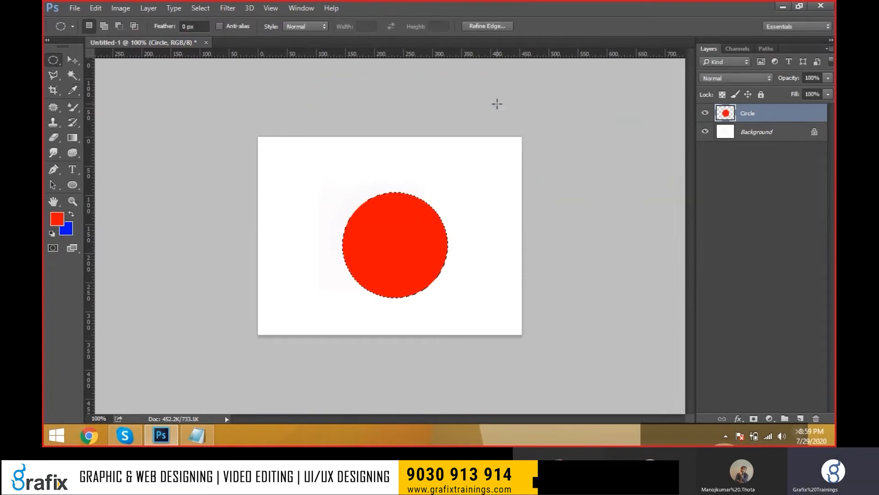
key(shift)
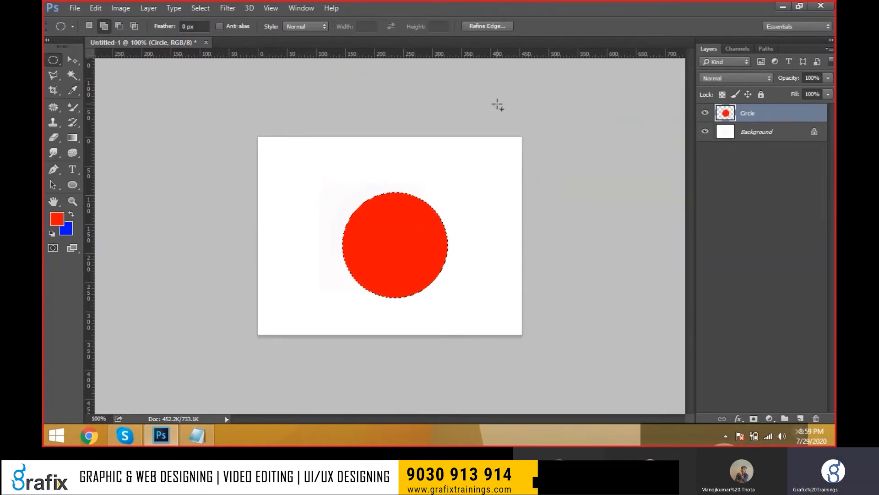
key(shift+F5)
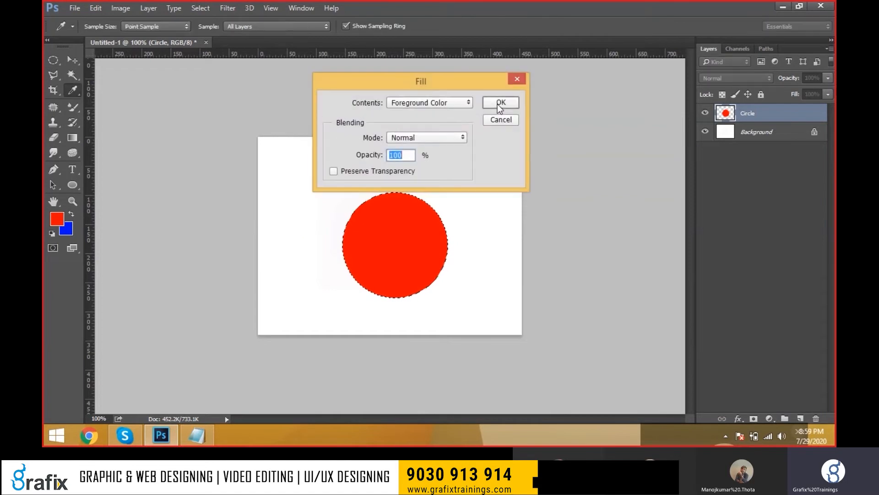
click(470, 102)
click(457, 120)
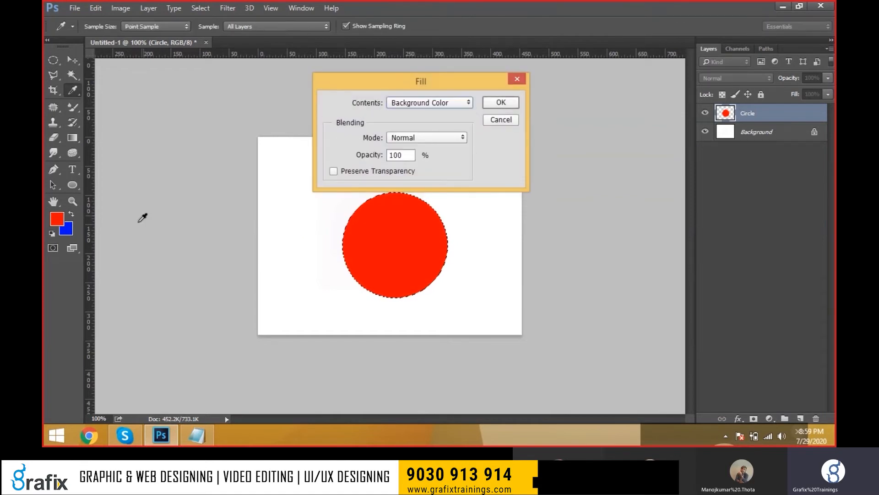
click(489, 106)
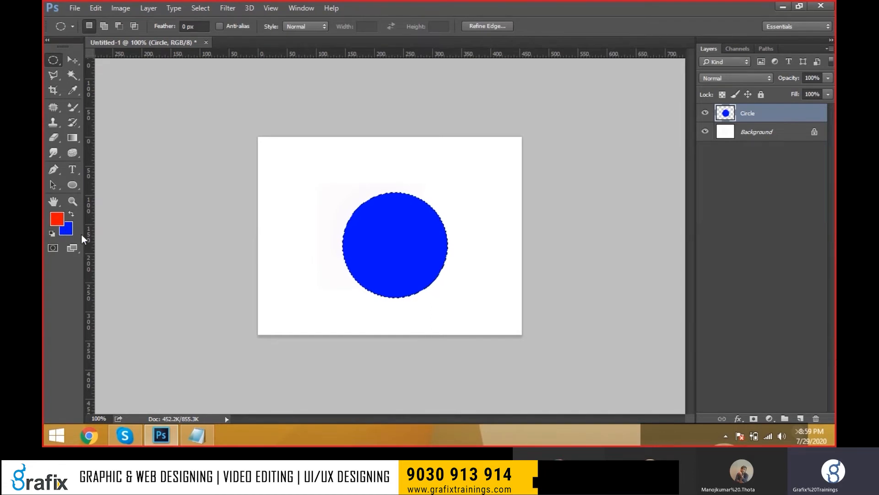
Refill the circular selection on the Circle layer with a custom bright purple colour at 100% opacity.
key(shift+F5)
click(432, 102)
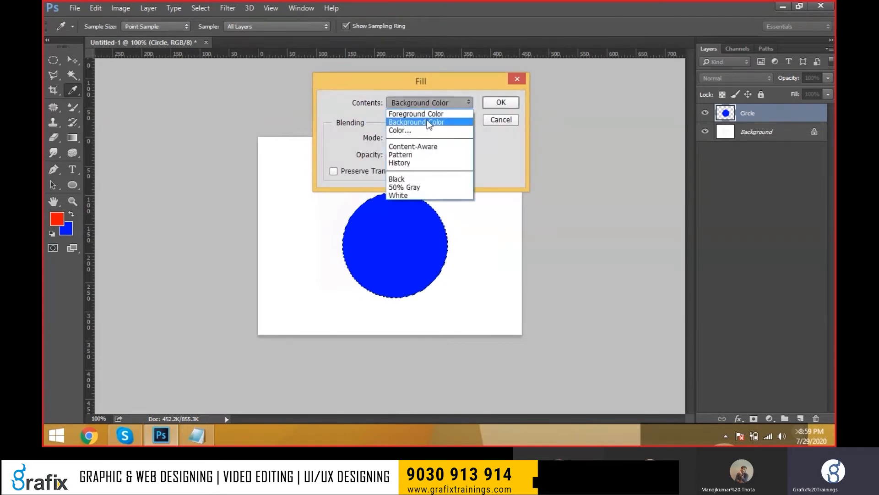
click(430, 130)
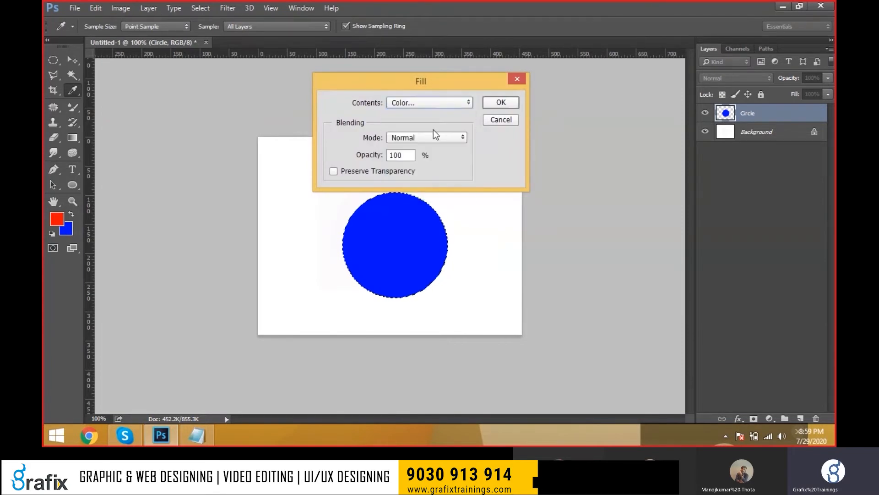
click(650, 175)
drag(669, 160, 670, 127)
click(654, 97)
click(781, 92)
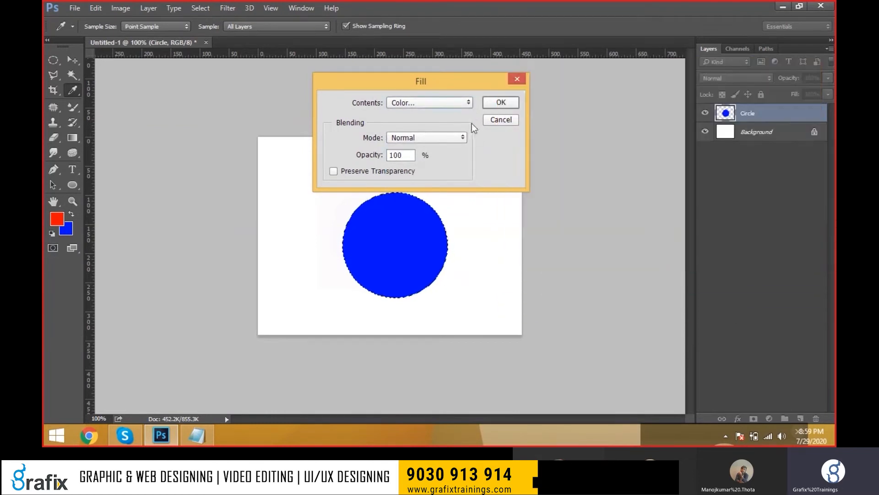
double_click(397, 154)
click(509, 101)
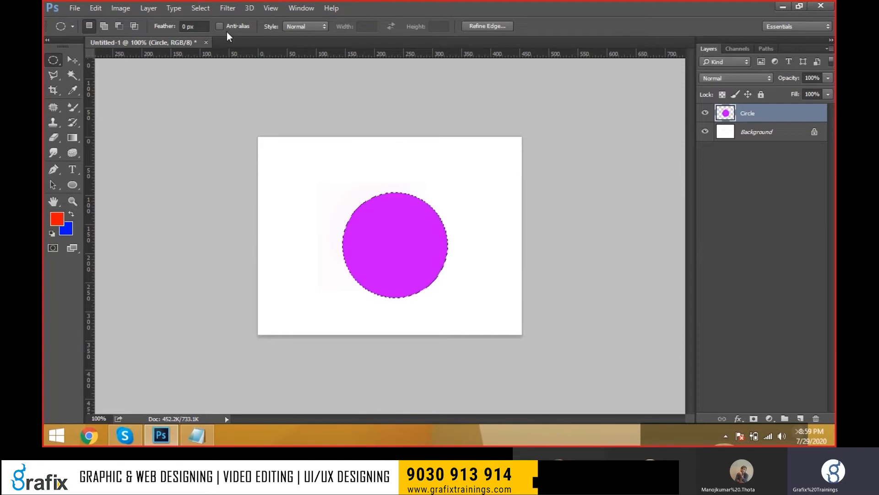
Switch to Notepad, highlight the word "Patterns" in the Shift+F5 note, and return to Photoshop.
key(alt+Tab)
drag(83, 302, 444, 300)
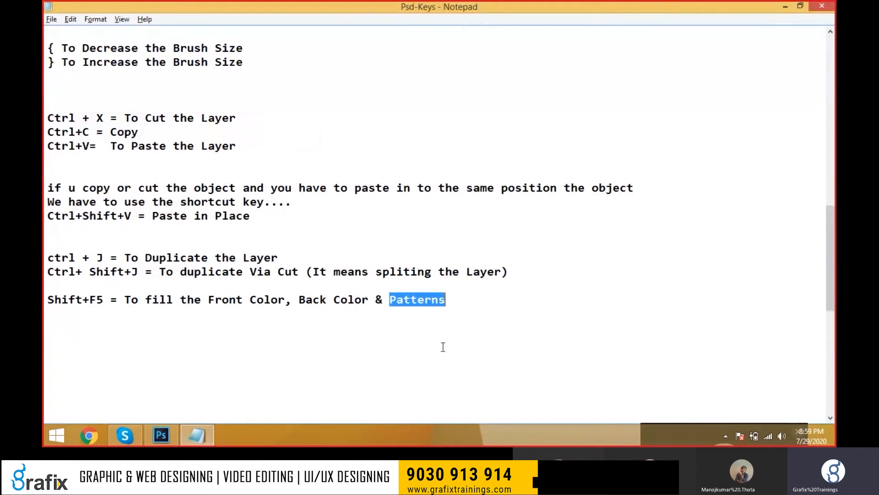
key(alt+Tab)
Examine the custom patterns offered by the Fill command for the circular selection, and cancel the fill.
key(shift)
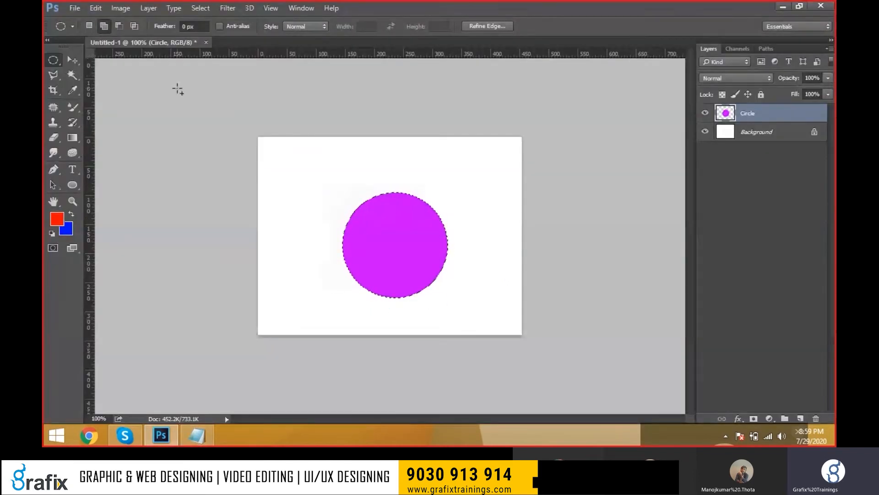
key(shift+F5)
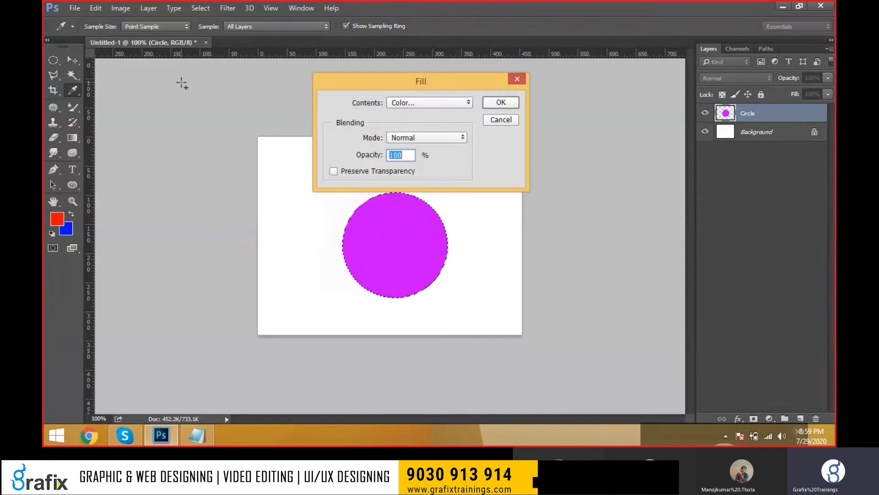
drag(439, 80, 492, 72)
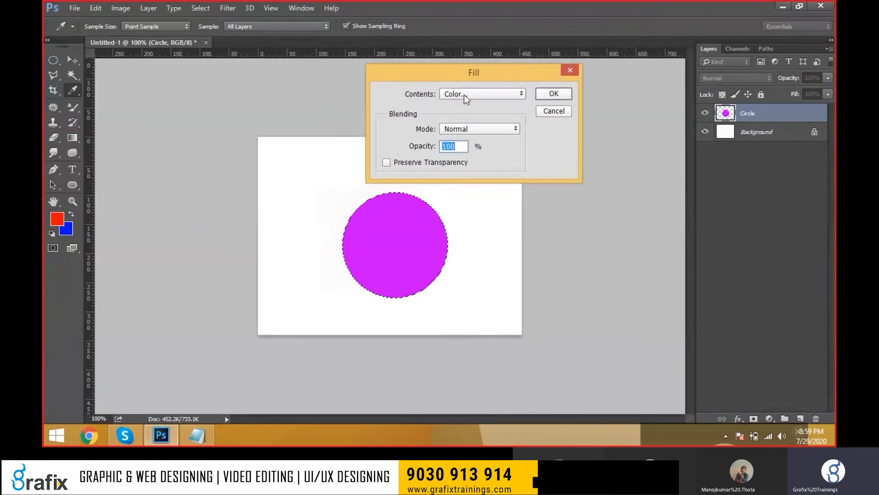
click(463, 95)
click(465, 145)
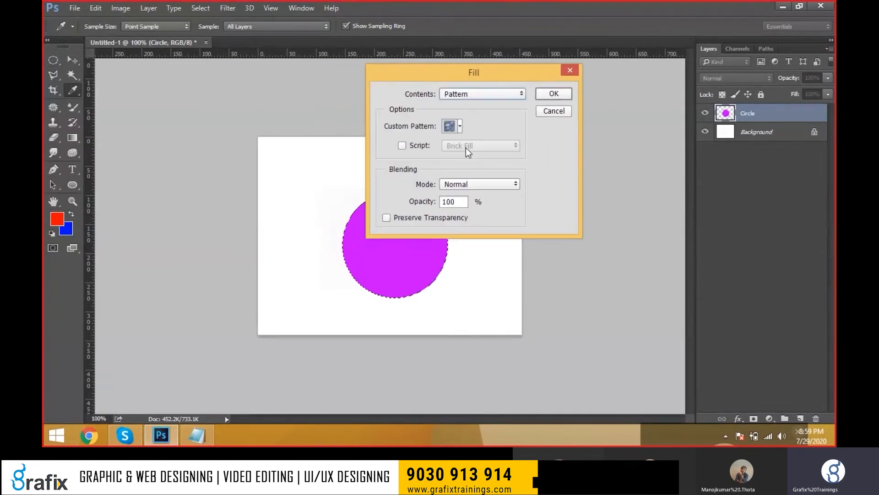
drag(477, 76, 603, 82)
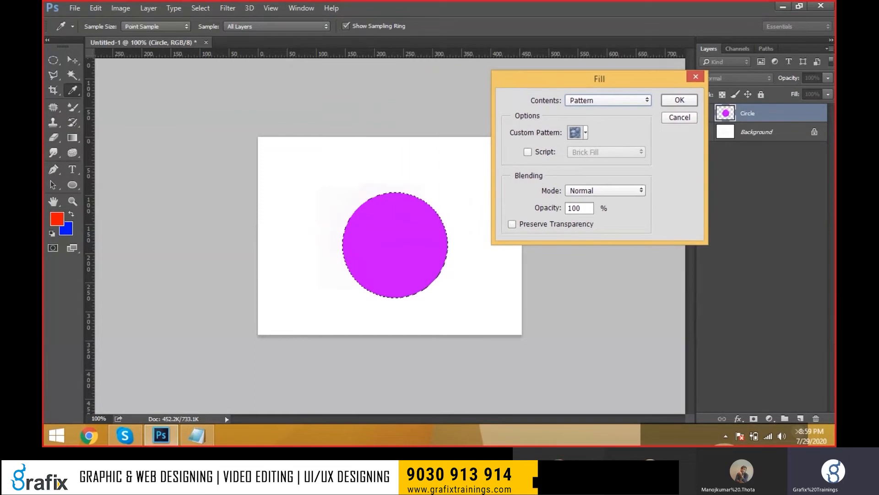
click(586, 134)
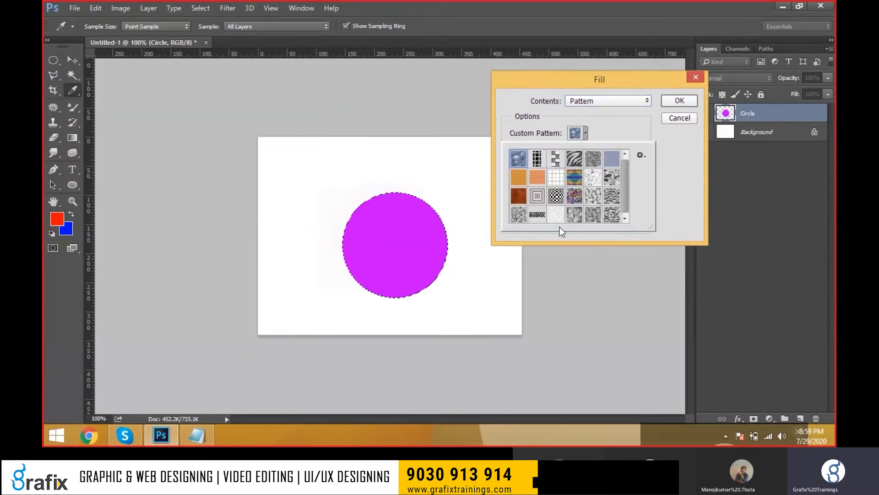
click(59, 124)
key(Escape)
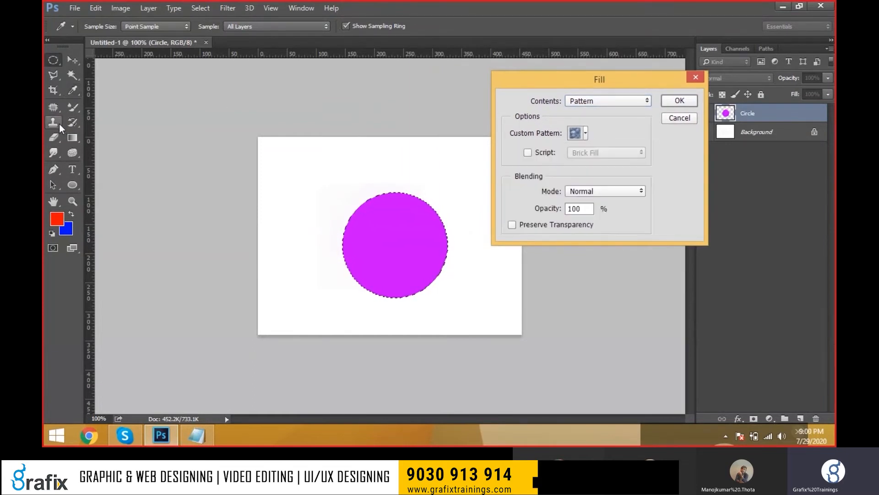
Switch to the Pattern Stamp Tool and examine its available patterns.
right_click(59, 123)
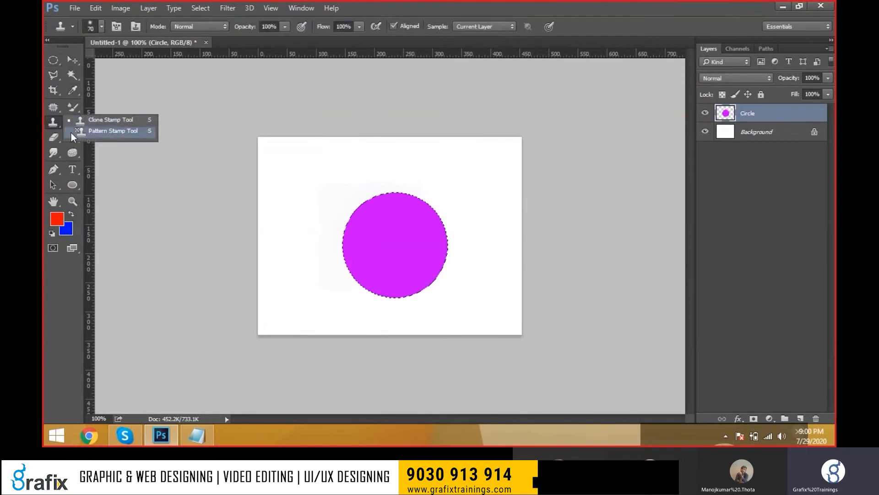
click(71, 132)
click(393, 28)
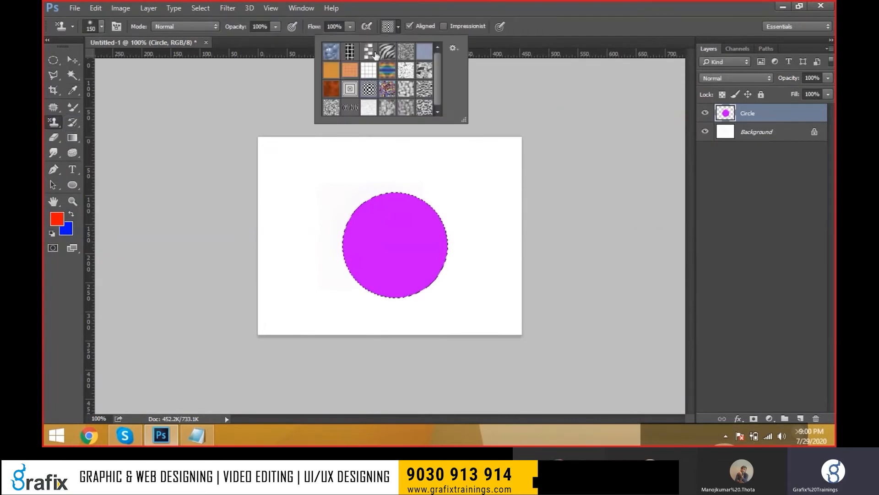
click(563, 3)
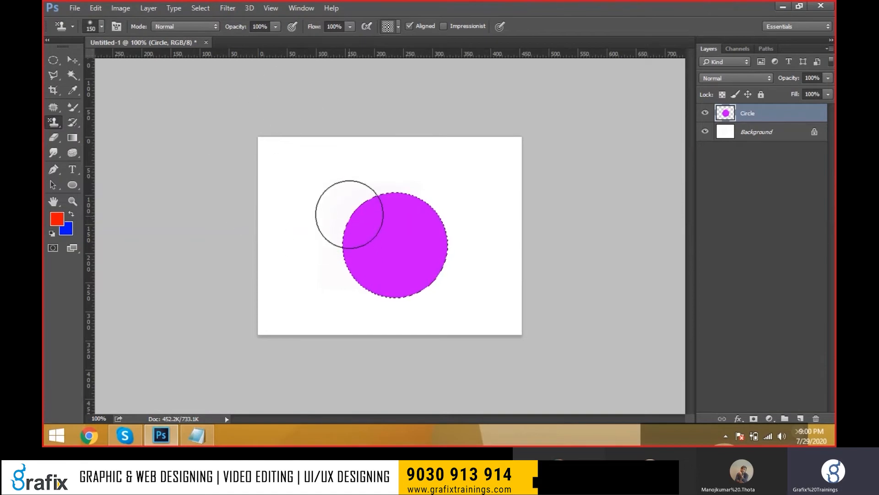
Fill the circular selection on the Circle layer with the multicoloured blue-and-yellow striped pattern at 100% opacity.
key(shift+F5)
click(608, 100)
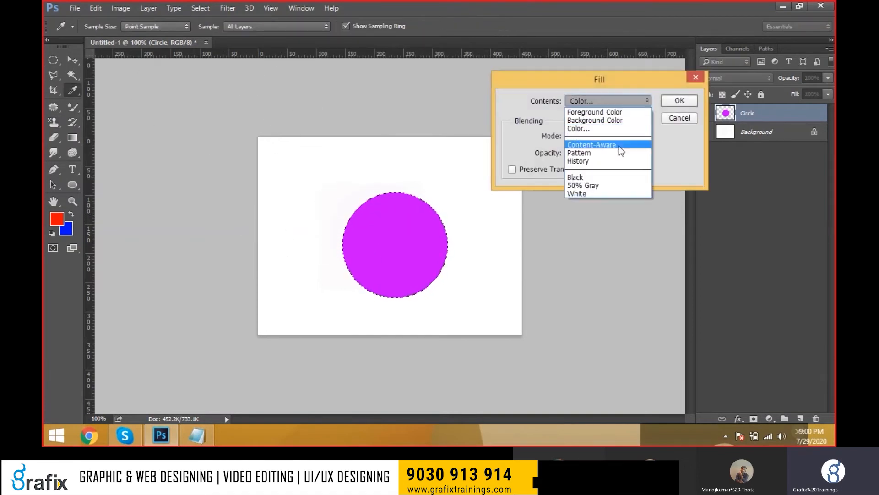
click(623, 154)
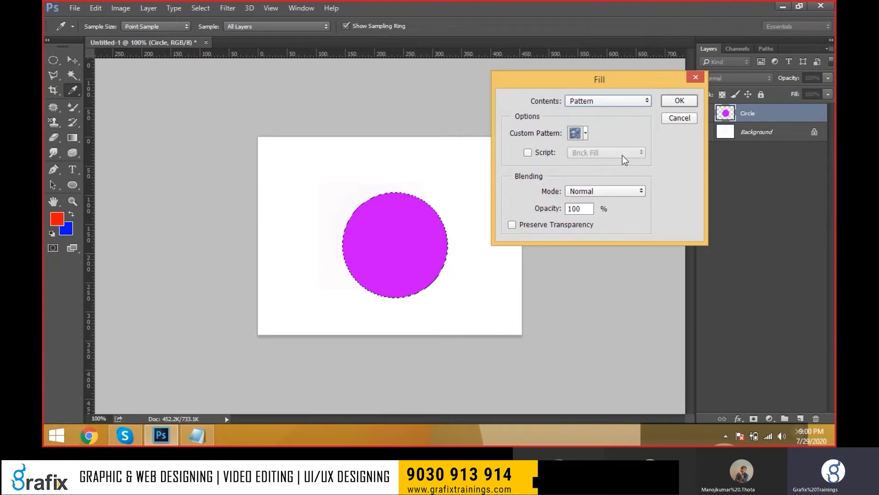
click(586, 134)
click(574, 196)
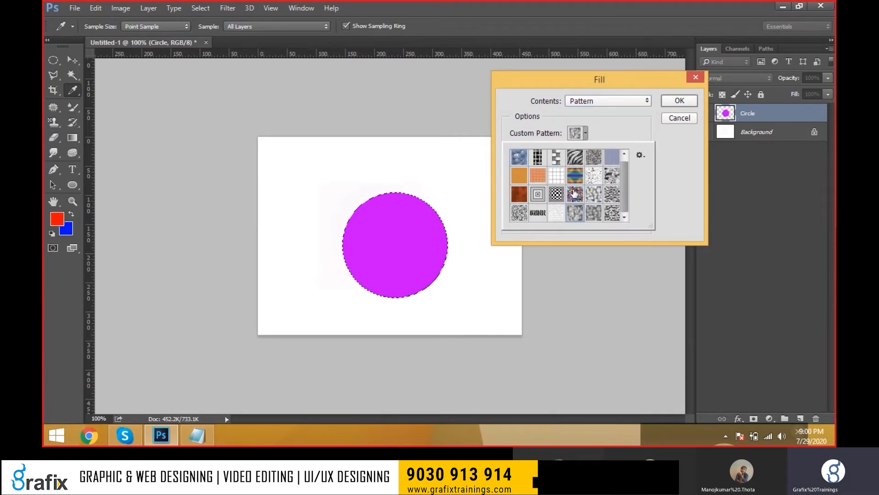
click(679, 100)
click(680, 100)
key(s)
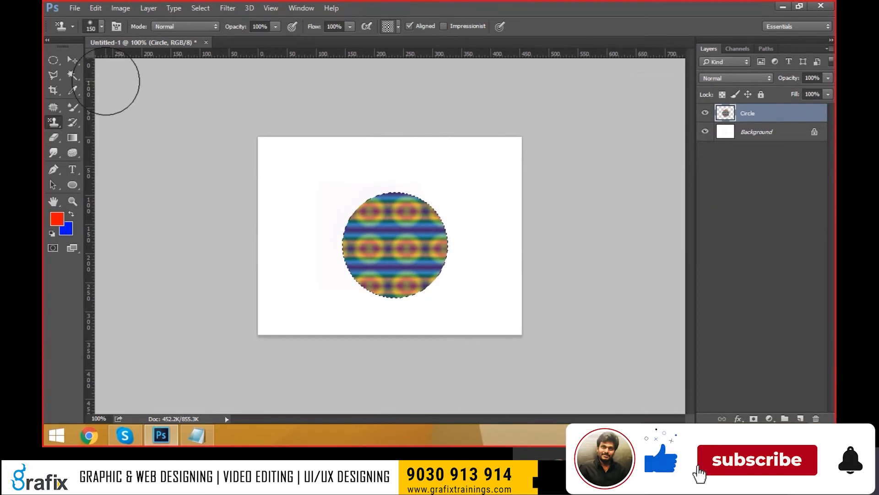
Refill the circular selection on the Circle layer with a grey faceted pattern at 100% opacity.
click(96, 8)
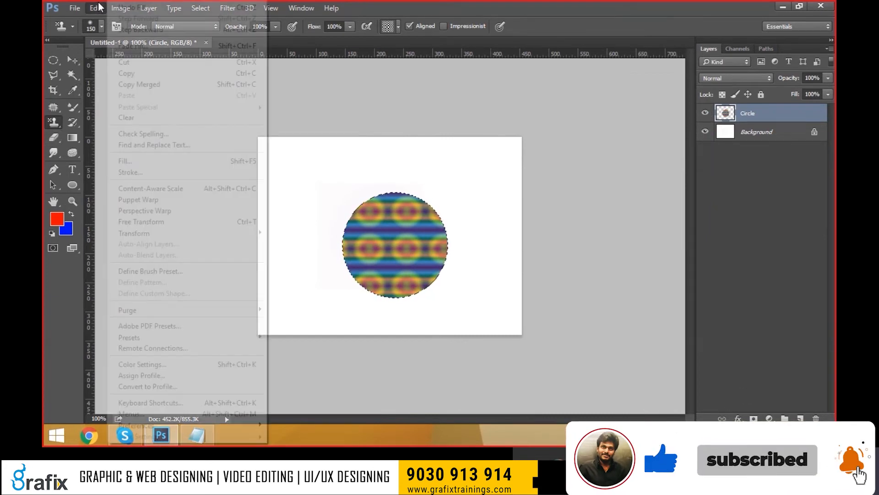
click(232, 163)
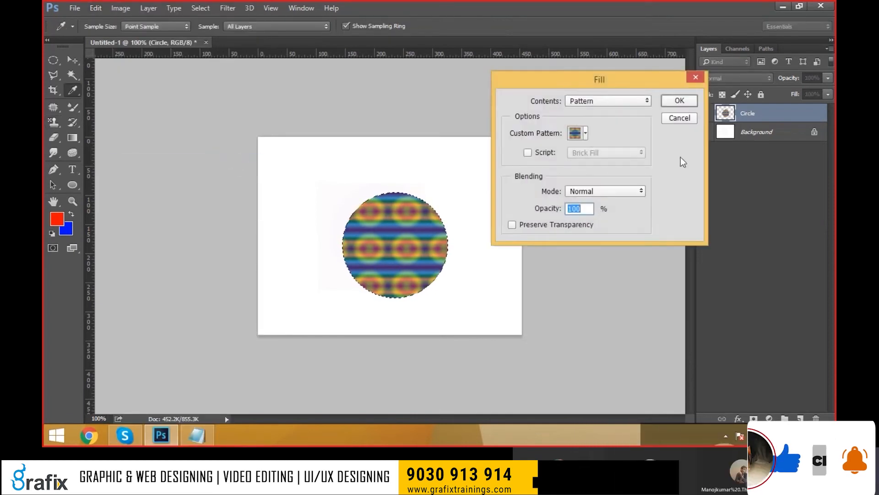
click(587, 135)
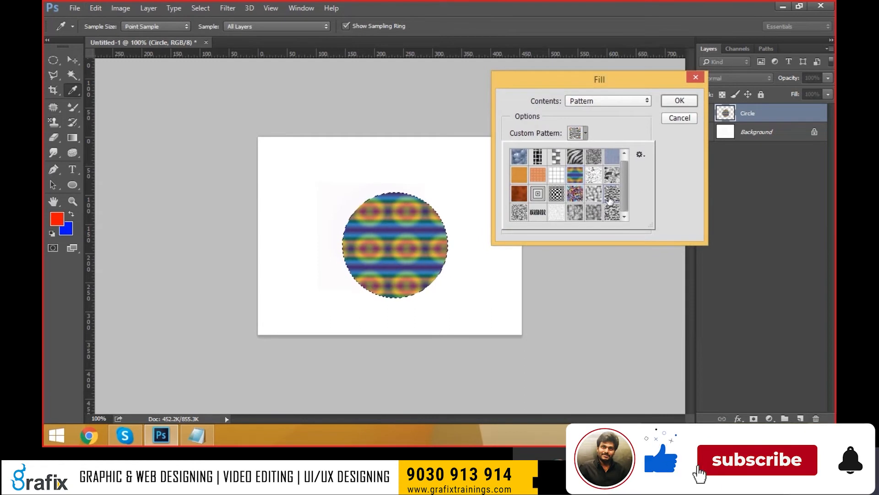
double_click(612, 193)
click(680, 101)
key(s)
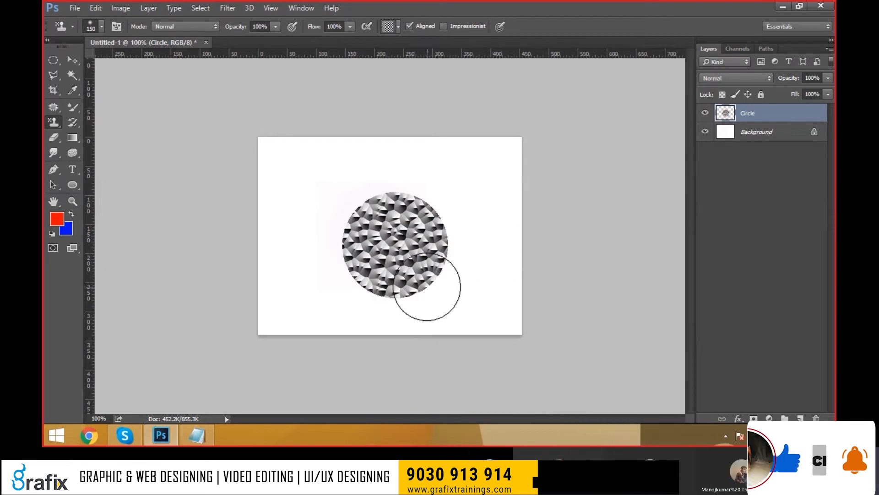
Deselect the circle and move it on the canvas to slightly above and left of its original position.
key(ctrl+d)
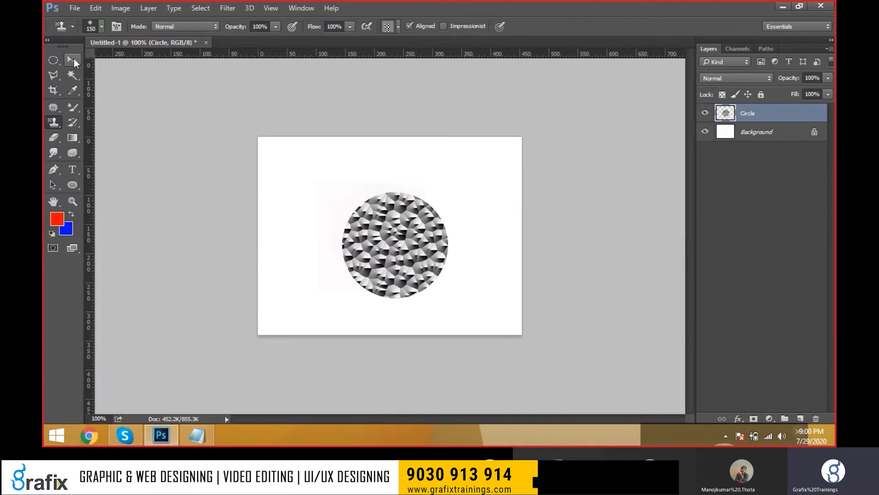
click(74, 61)
drag(366, 232, 278, 184)
drag(331, 201, 386, 247)
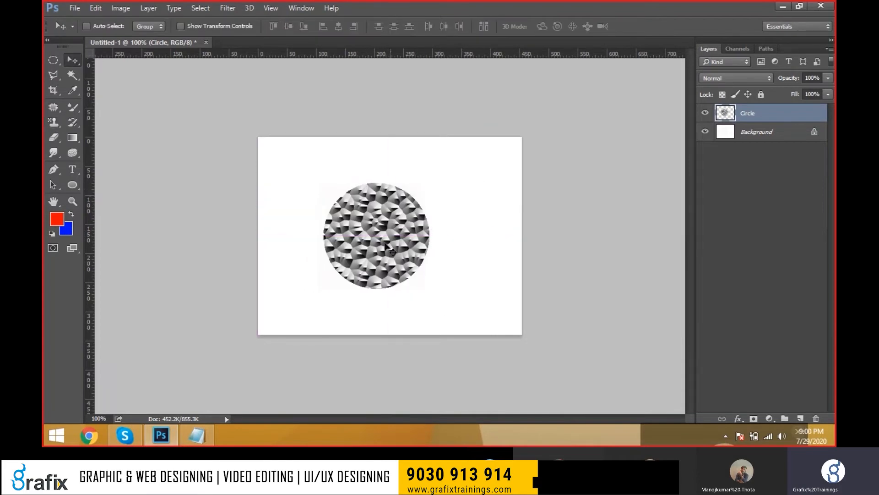
Apply a 10 px red Center stroke at 100% opacity directly to the patterned circle on the Circle layer.
click(120, 8)
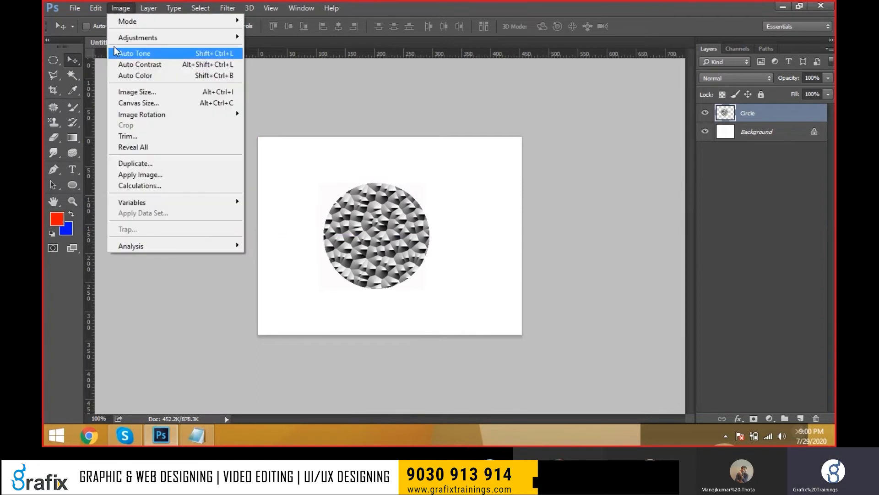
mouse_move(95, 8)
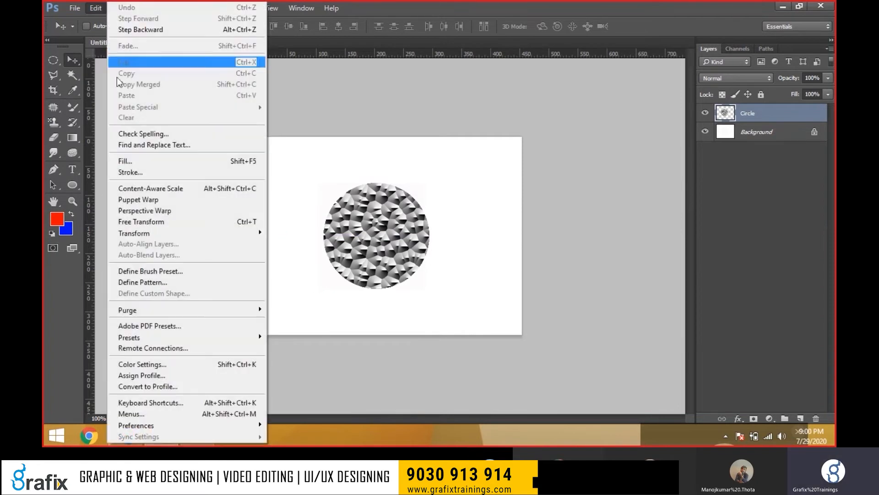
click(166, 171)
drag(398, 75, 585, 91)
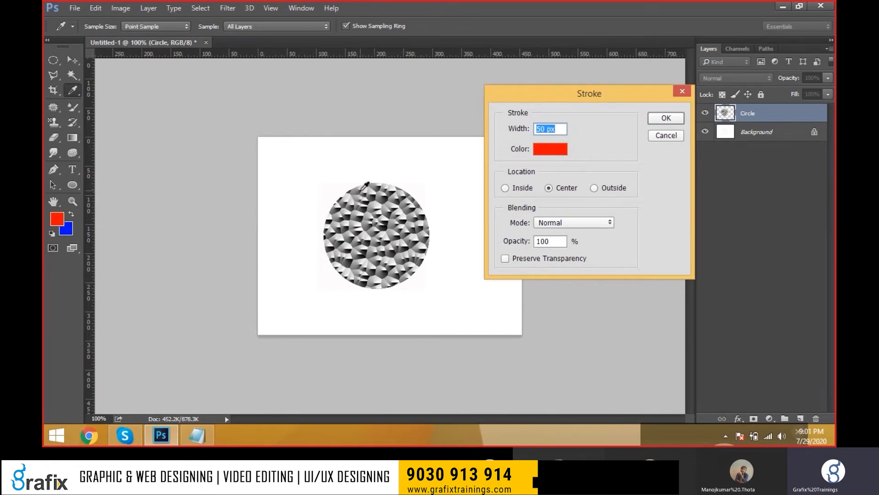
click(528, 191)
click(551, 190)
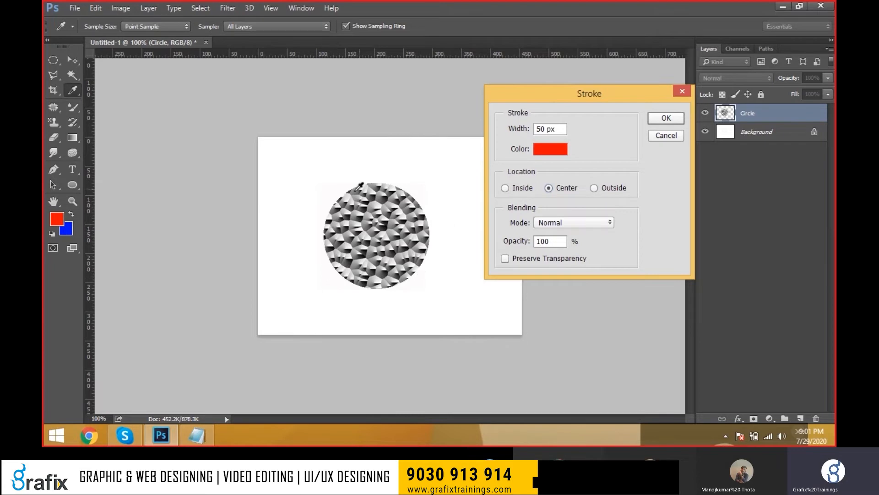
drag(564, 134, 506, 133)
text(2)
click(560, 151)
click(769, 90)
text(10)
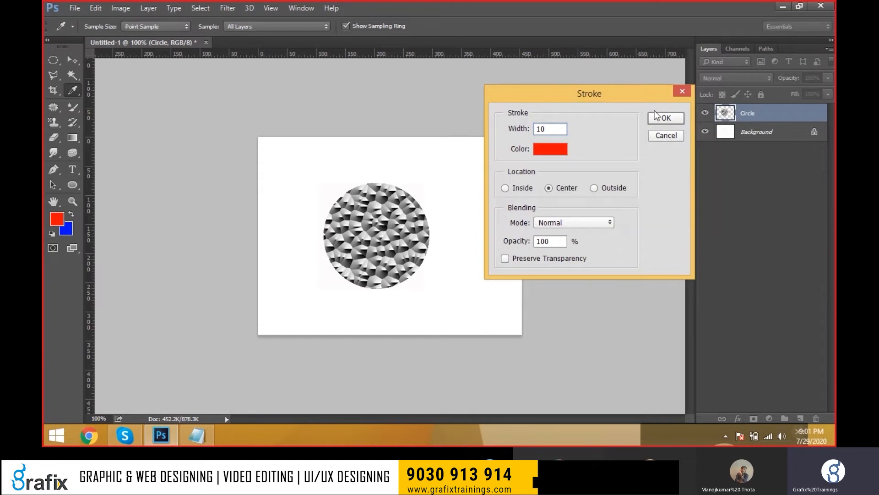
click(665, 118)
key(v)
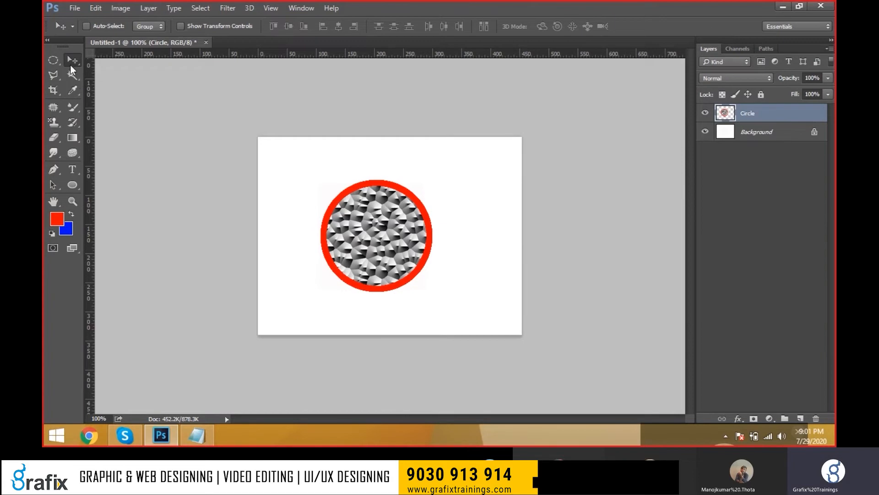
Move the stroked circle on the canvas, and undo both the move and the red stroke.
drag(344, 281, 368, 267)
key(ctrl+z)
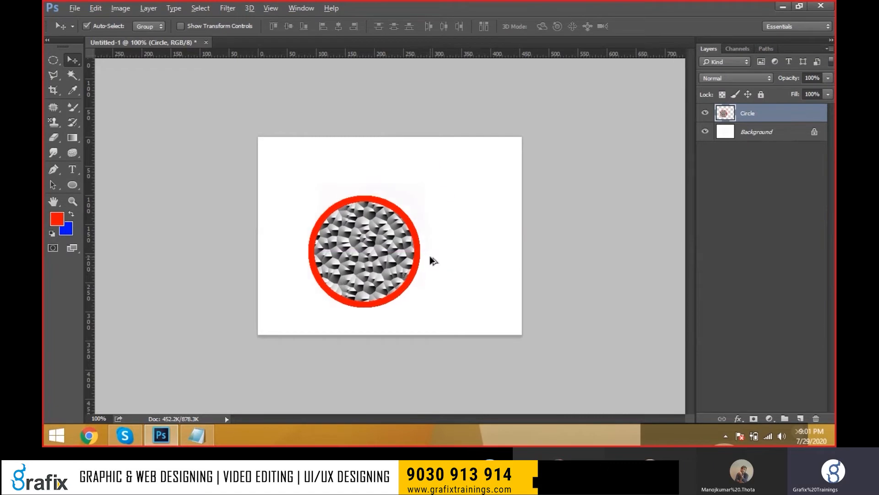
key(ctrl+alt+z)
key(ctrl+alt+z)
key(ctrl+alt+z)
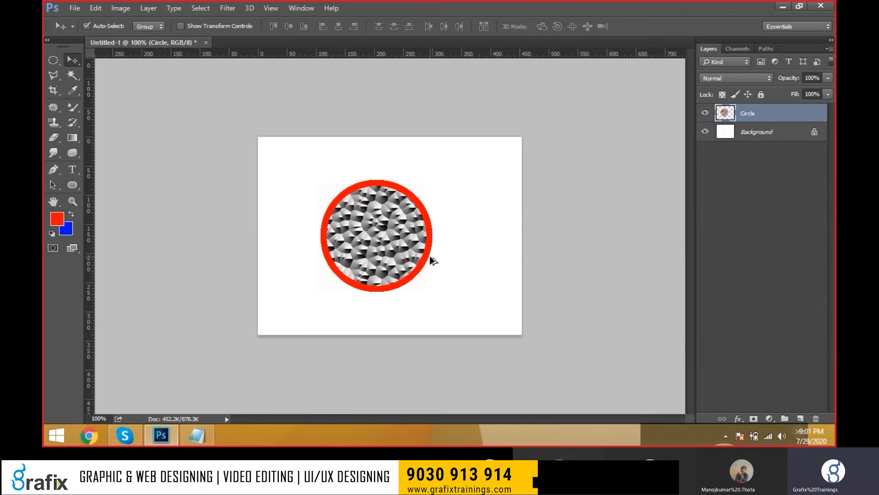
key(ctrl+alt+z)
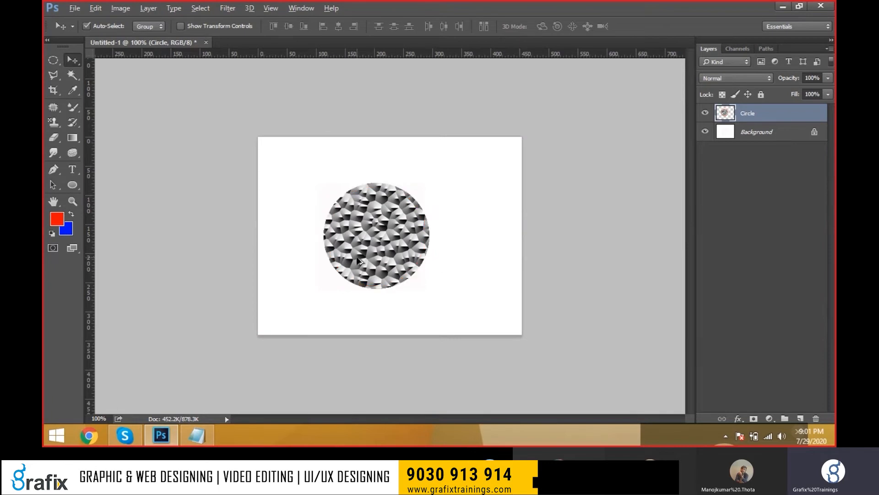
Add a new empty layer above the Circle layer with the default name and settings.
key(alt+e)
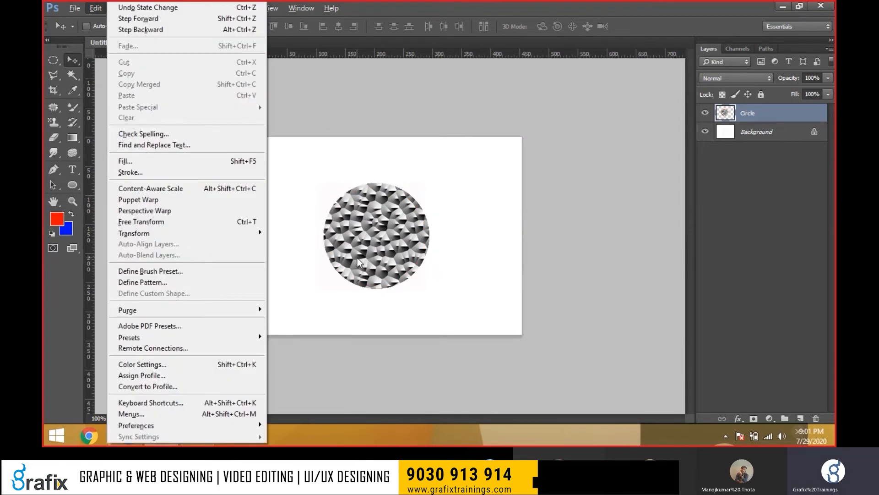
click(553, 286)
key(ctrl+shift+n)
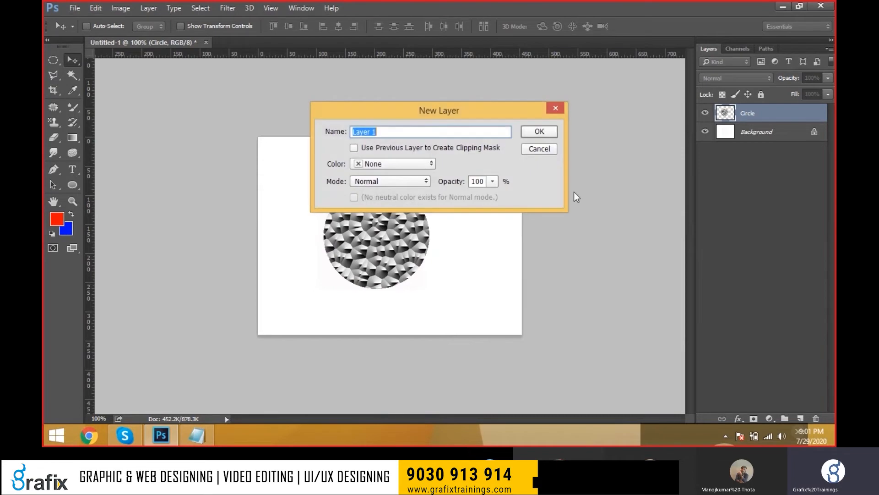
click(540, 131)
Try to apply a stroke to the empty Layer 1 with nothing selected, and repeat the attempt.
key(alt+e)
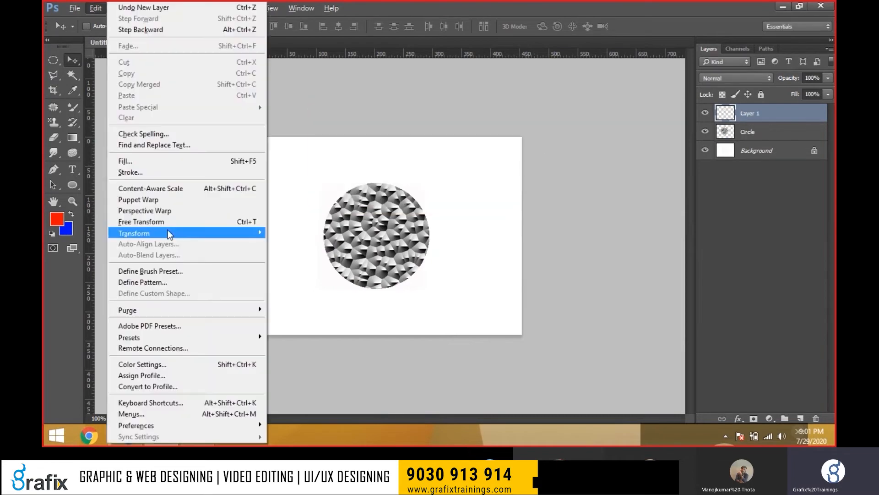
click(155, 169)
click(658, 120)
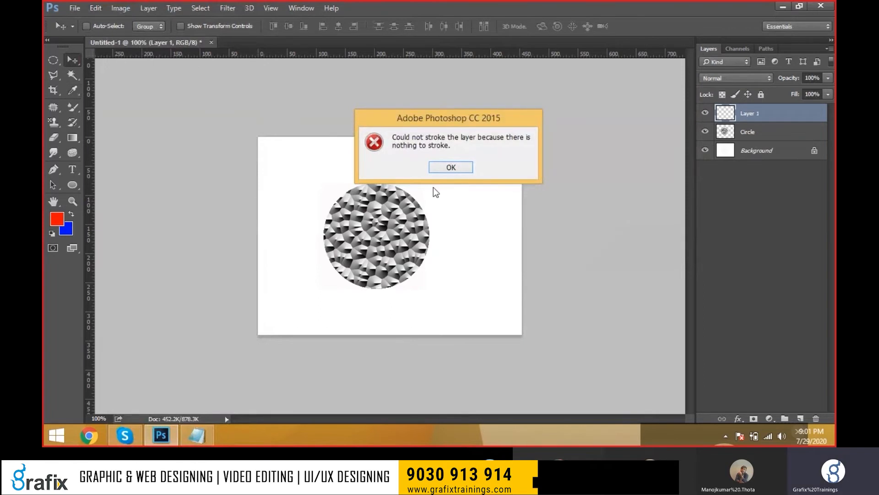
click(432, 169)
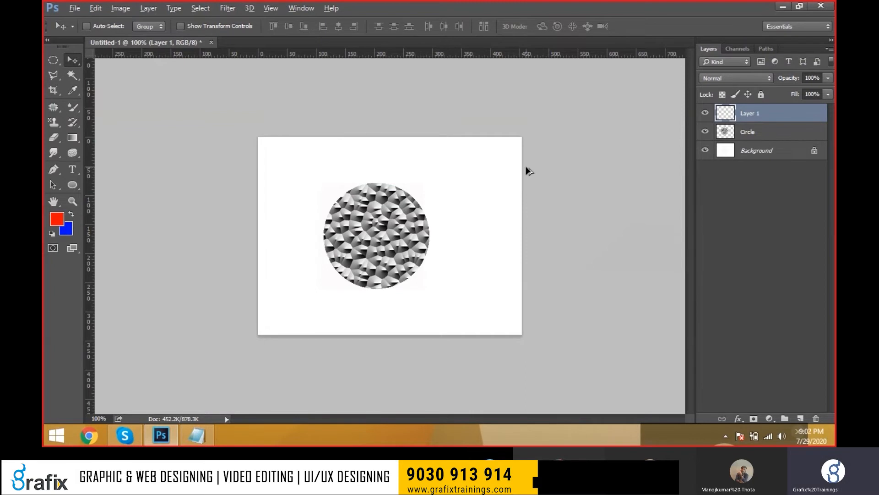
key(alt+e)
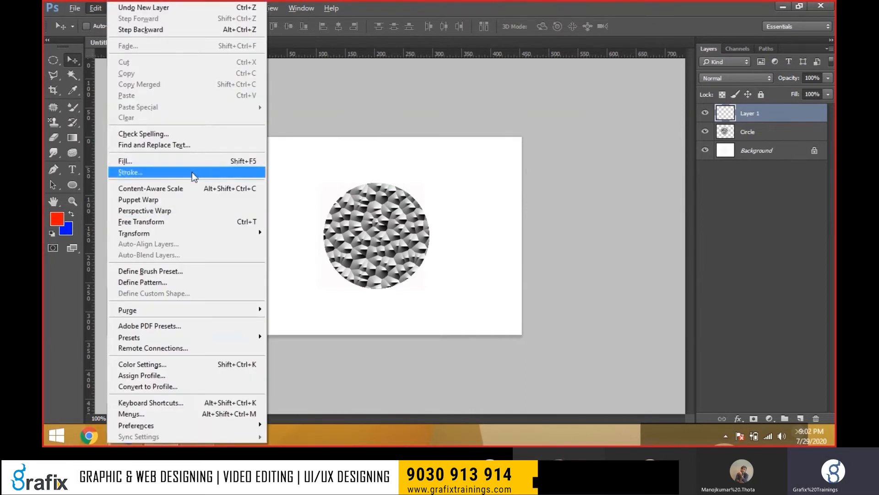
click(191, 172)
key(Return)
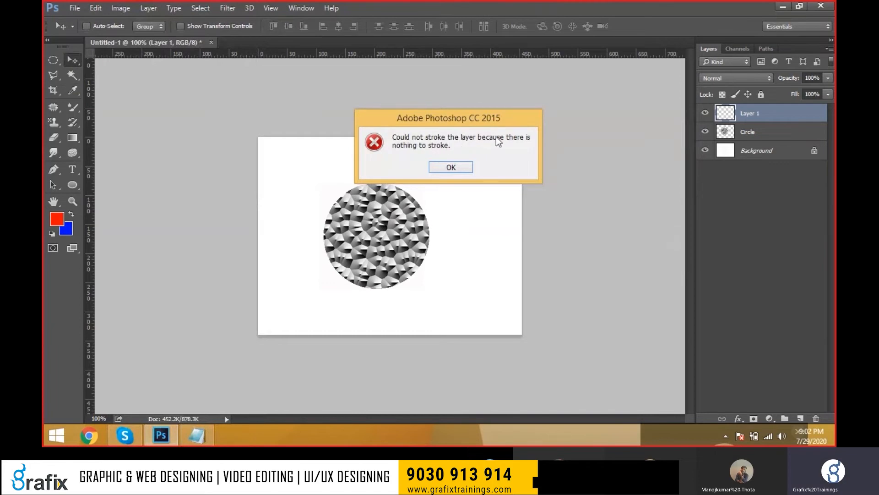
click(465, 165)
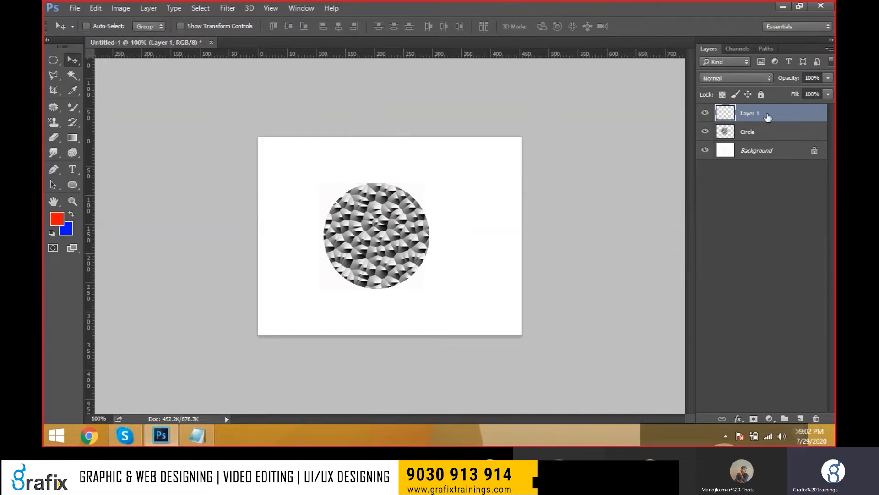
Delete the empty Layer 1.
click(814, 418)
key(Return)
key(ctrl)
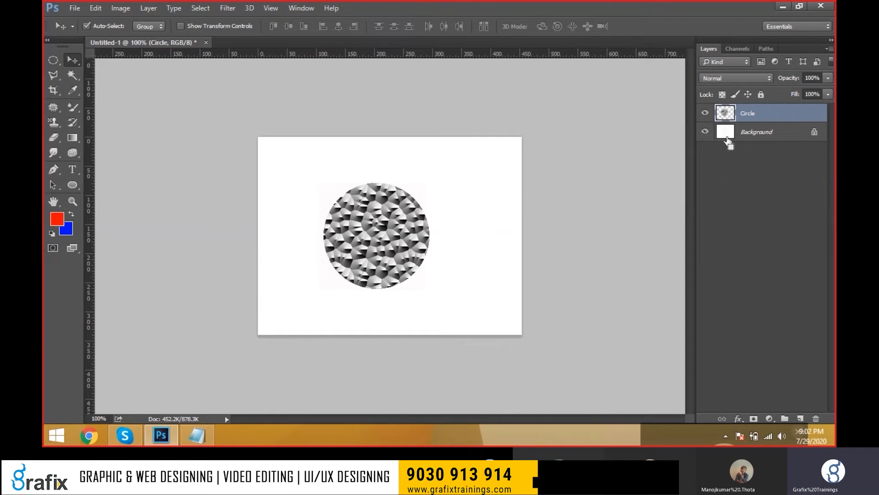
Load the circle's outline as a selection from the Circle layer and deselect it.
ctrl+click(724, 113)
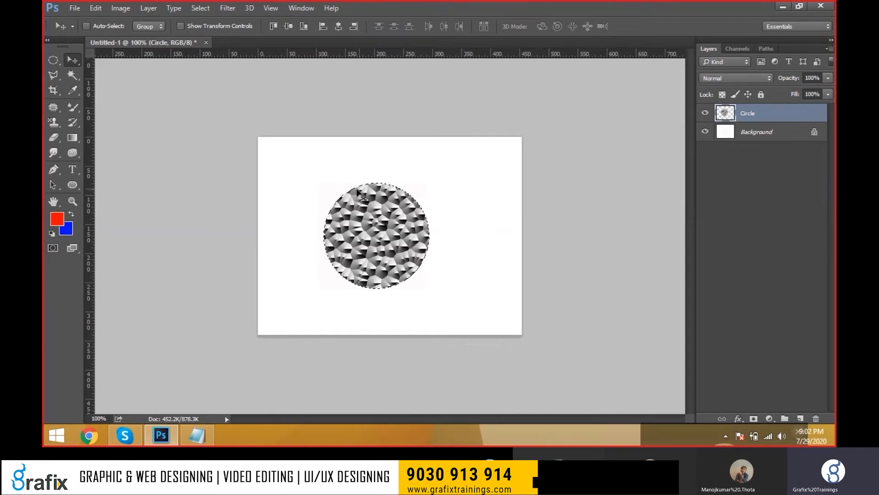
key(ctrl+d)
key(ctrl)
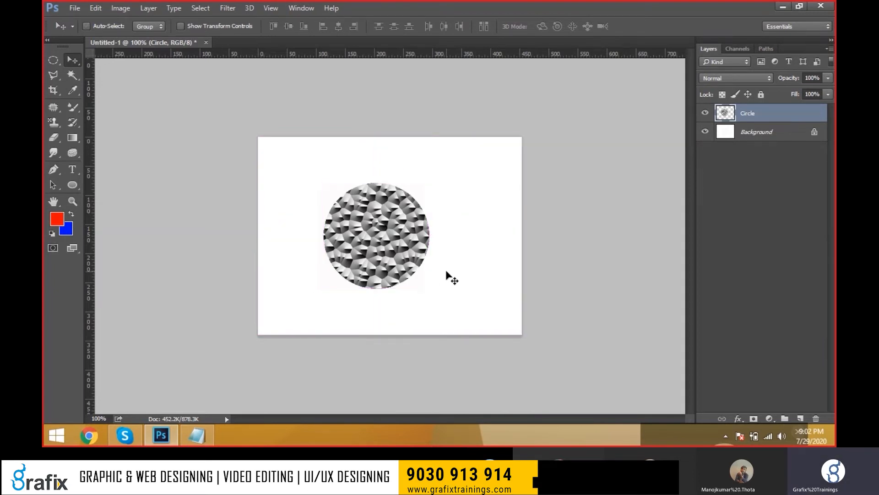
key(ctrl)
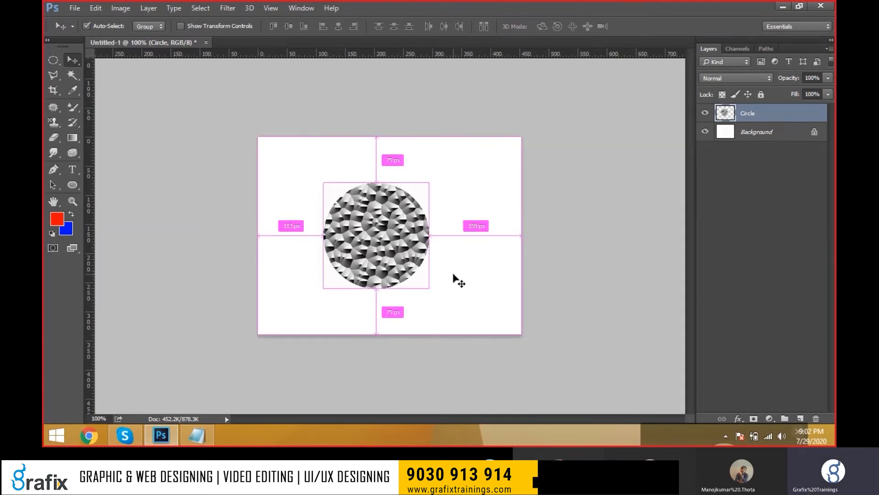
Load the Circle layer's outline as a selection and add a new layer named "stroke" above it.
ctrl+click(724, 114)
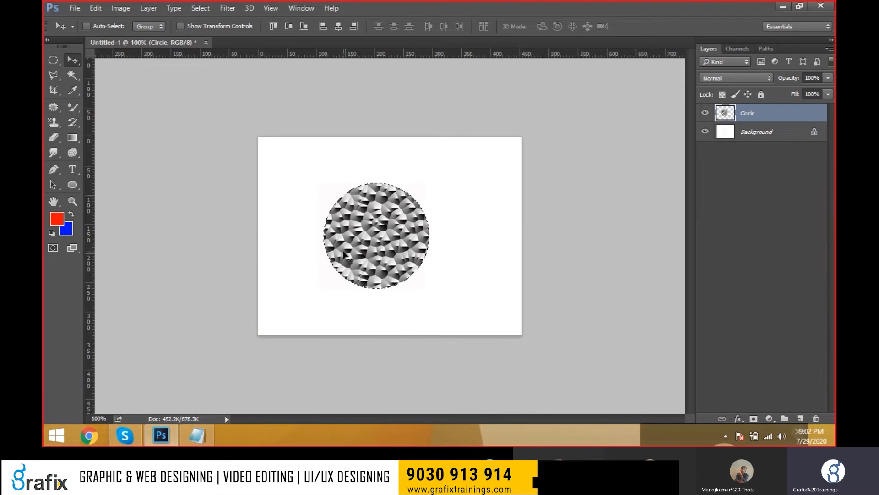
key(ctrl+shift+n)
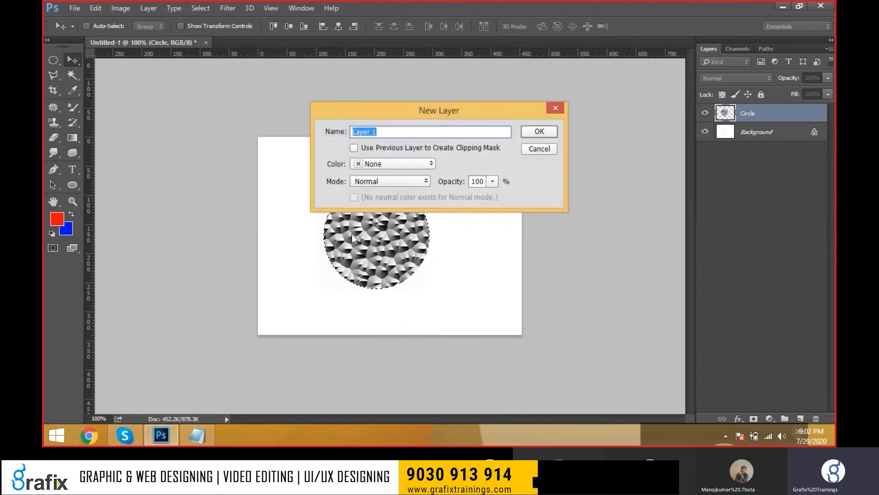
text(stroke)
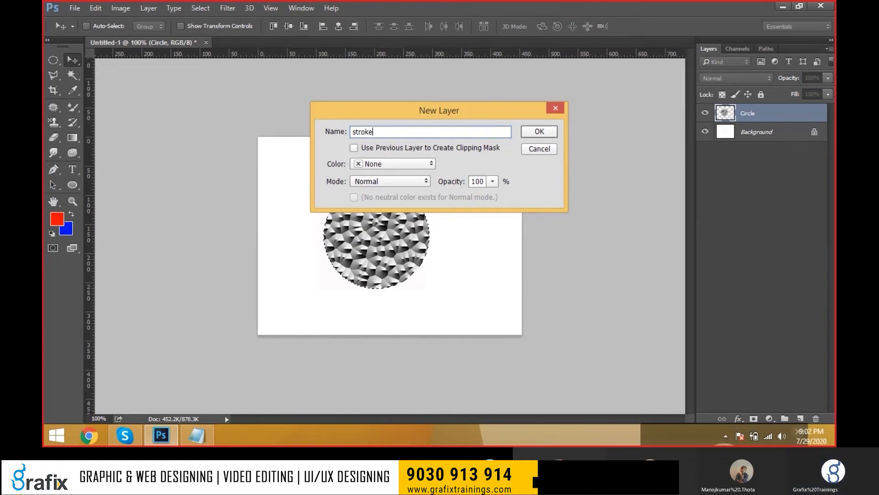
key(Return)
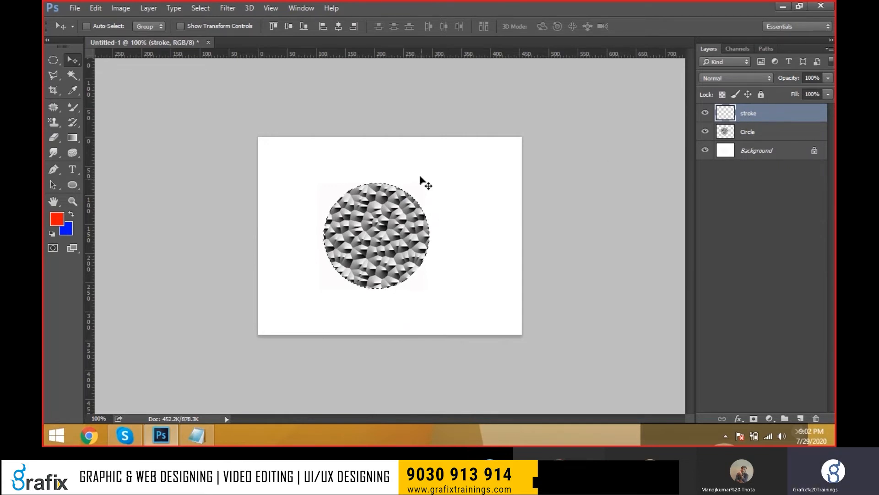
Stroke the circular selection on the stroke layer with a 10 px red Center stroke at 100% opacity.
click(96, 9)
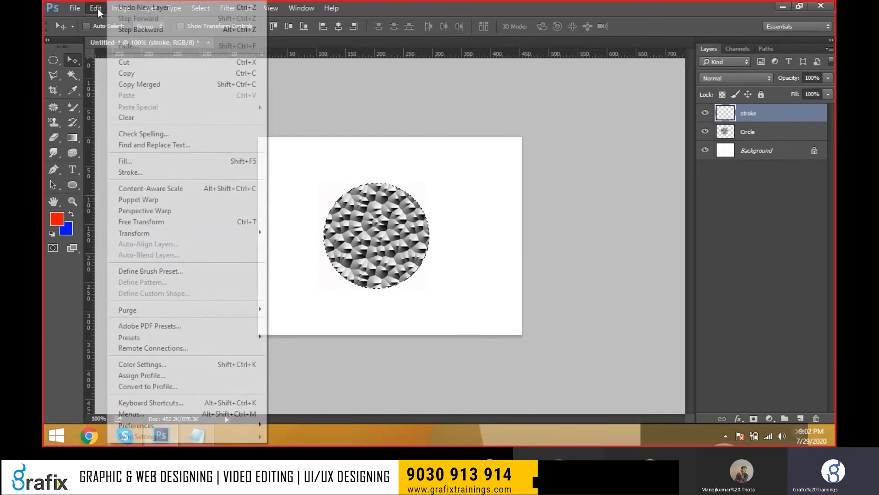
click(144, 172)
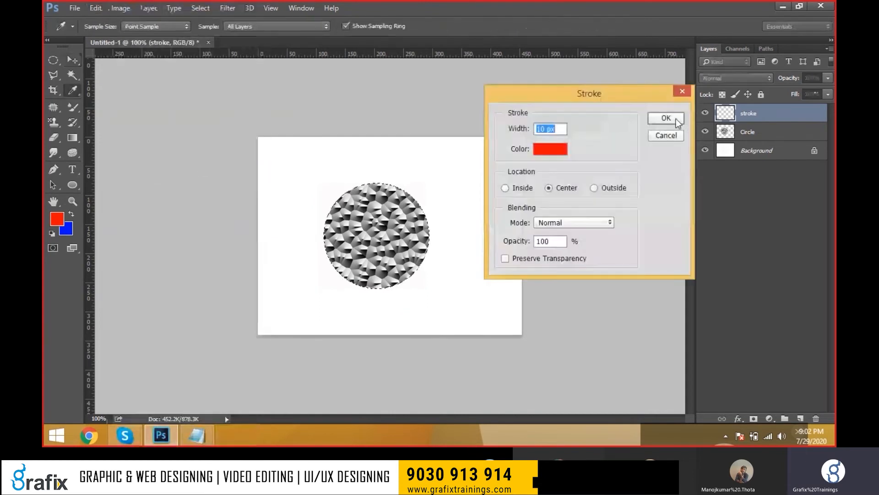
click(677, 120)
key(v)
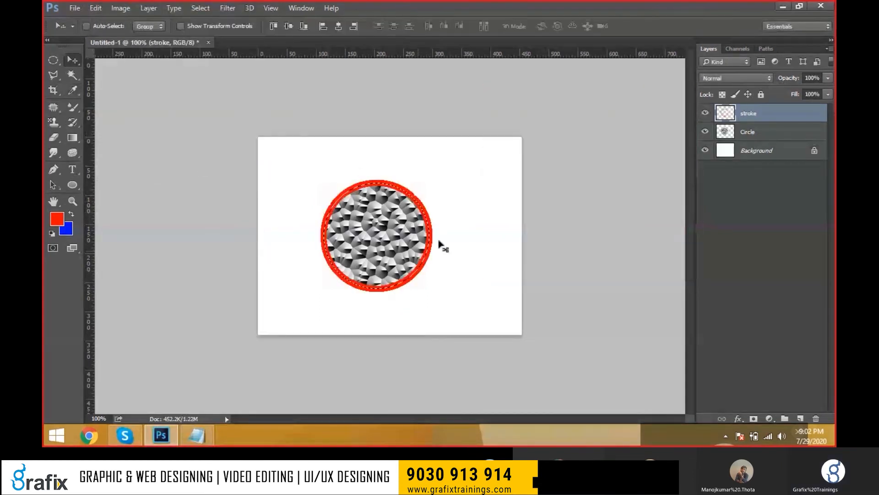
Inspect the red ring up close, deselect it, and shift it slightly up and right on the stroke layer.
key(ctrl+plus)
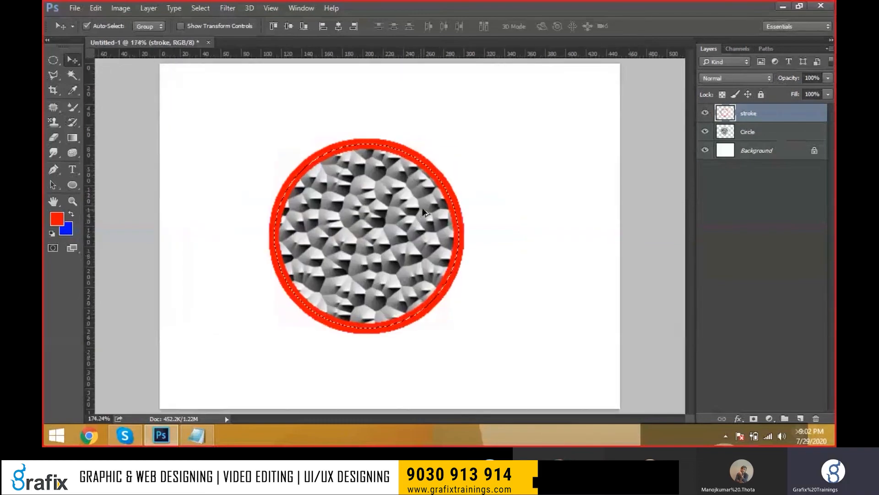
scroll(424, 212, up, 5)
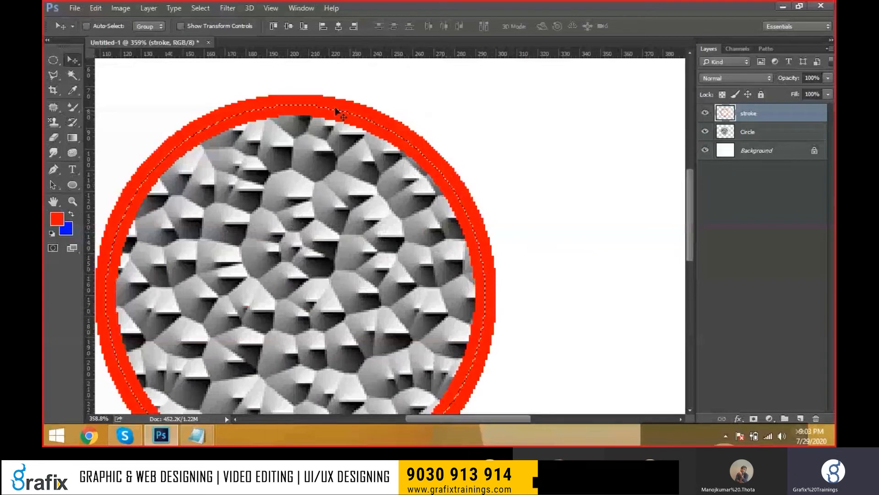
scroll(380, 172, down, 1)
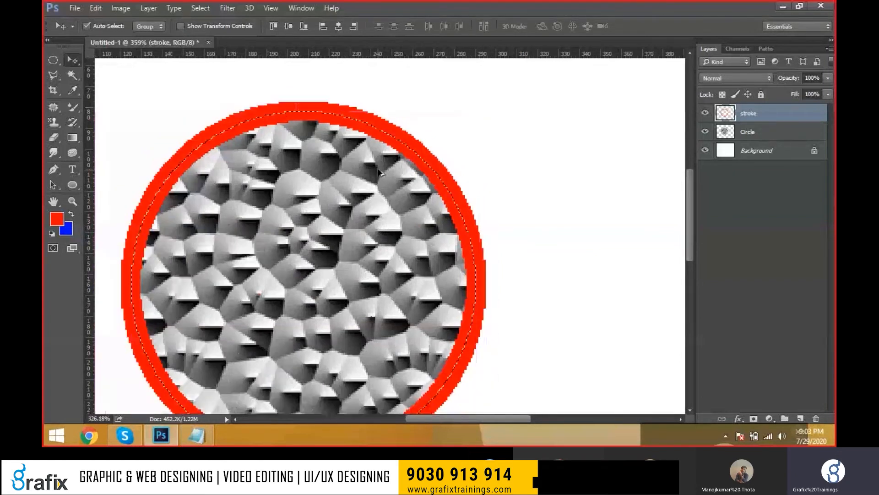
scroll(380, 172, down, 8)
mouse_move(439, 202)
mouse_down()
mouse_move(443, 155)
mouse_move(366, 236)
mouse_move(493, 224)
mouse_move(345, 225)
mouse_move(460, 208)
mouse_up()
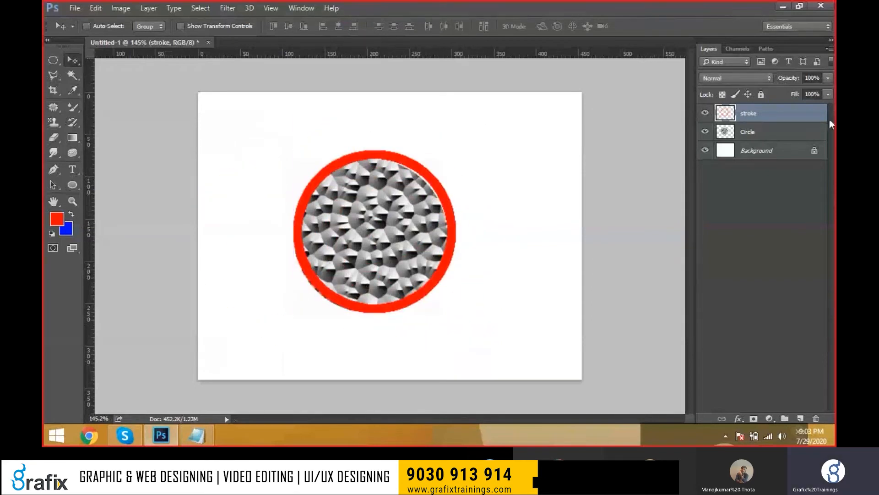
Make the Circle layer the active layer.
click(771, 132)
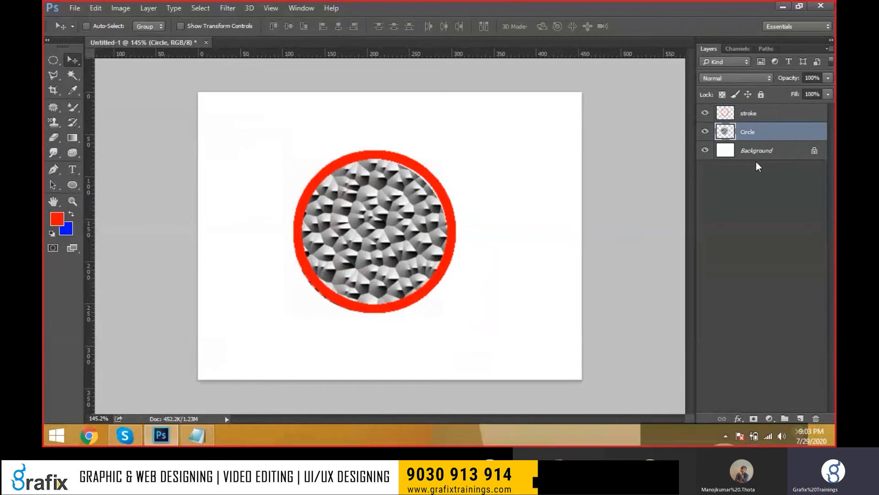
click(95, 8)
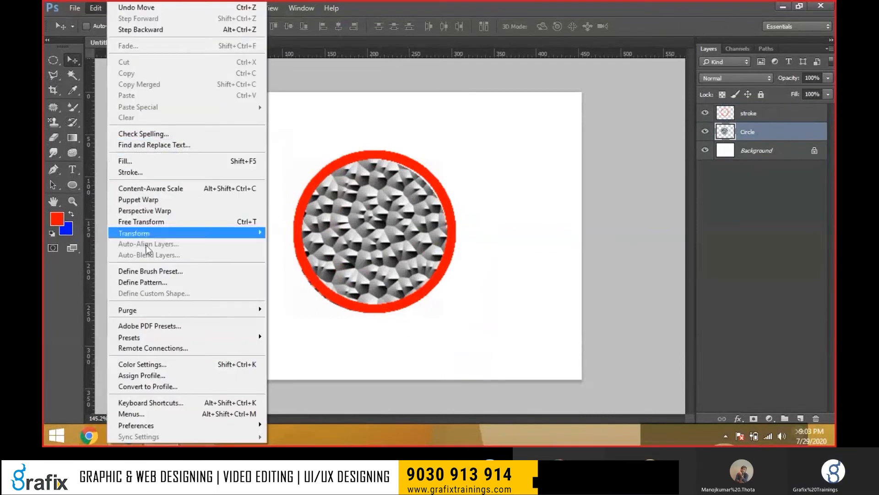
click(377, 213)
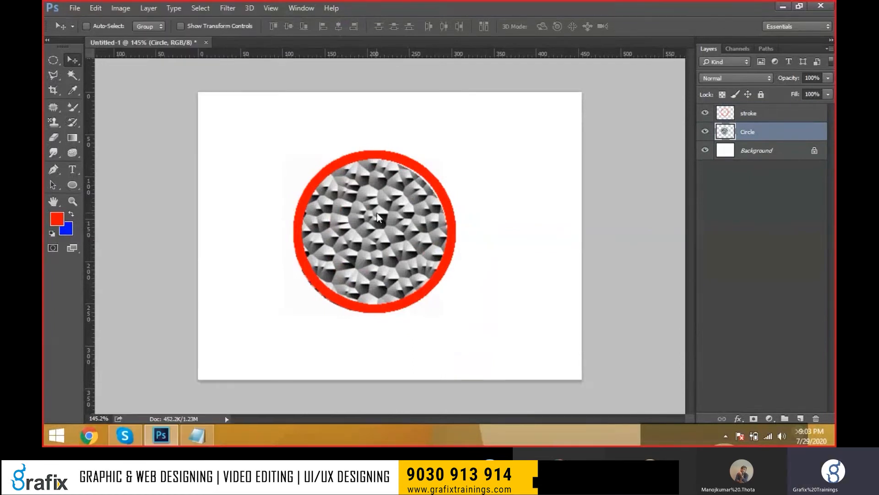
Open the portrait ht_jeff_cavill_dm_130529_wmain.jpg from the Desktop, select the face with an ellipse, and paste it into Untitled-1.
click(77, 8)
click(80, 30)
click(363, 243)
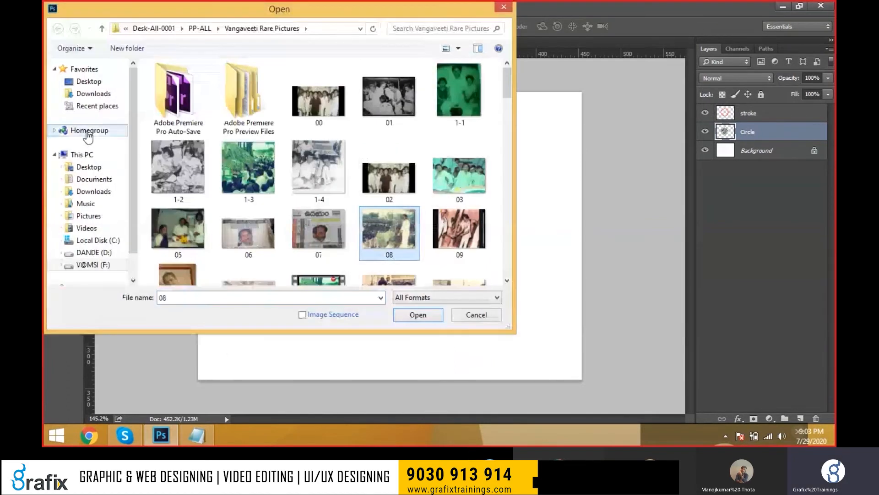
click(87, 169)
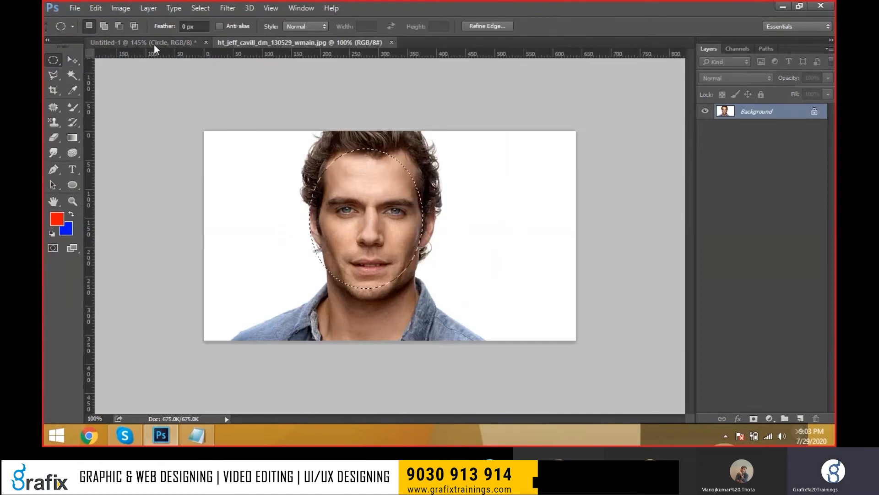
click(145, 43)
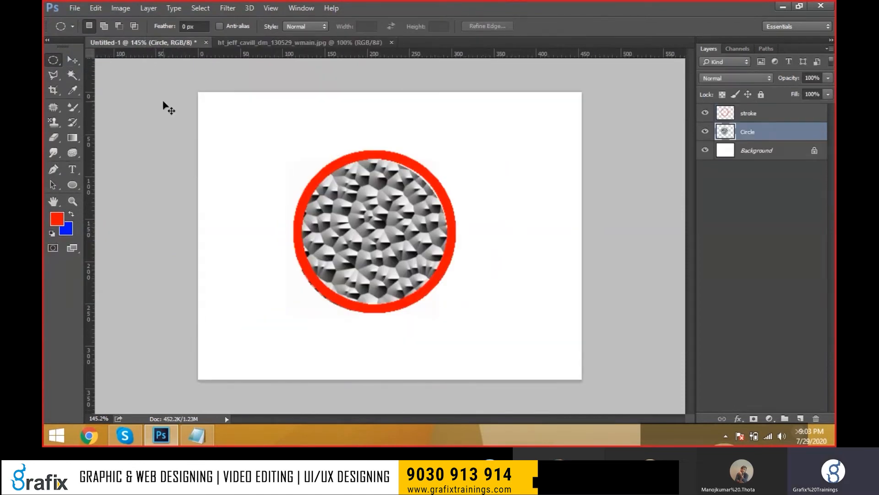
key(ctrl+v)
key(v)
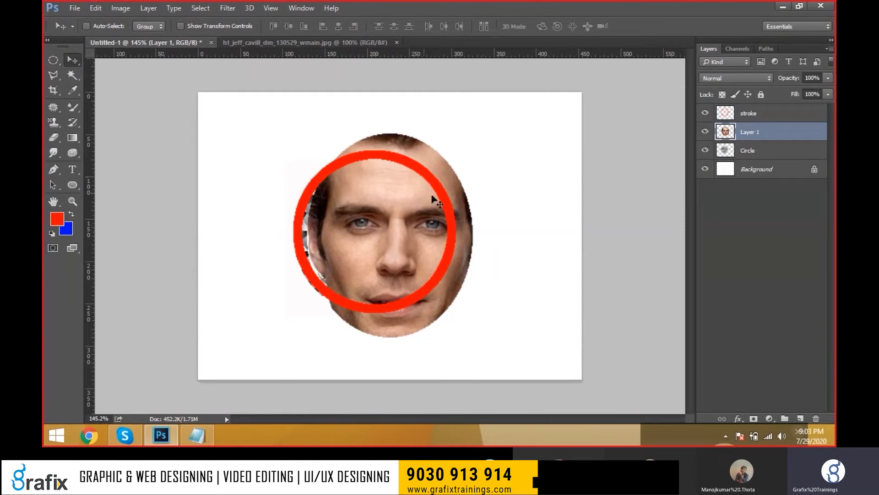
Delete the stroke and Circle layers and the pasted face layer, leaving only the Background.
click(773, 119)
key(Delete)
click(776, 137)
key(Delete)
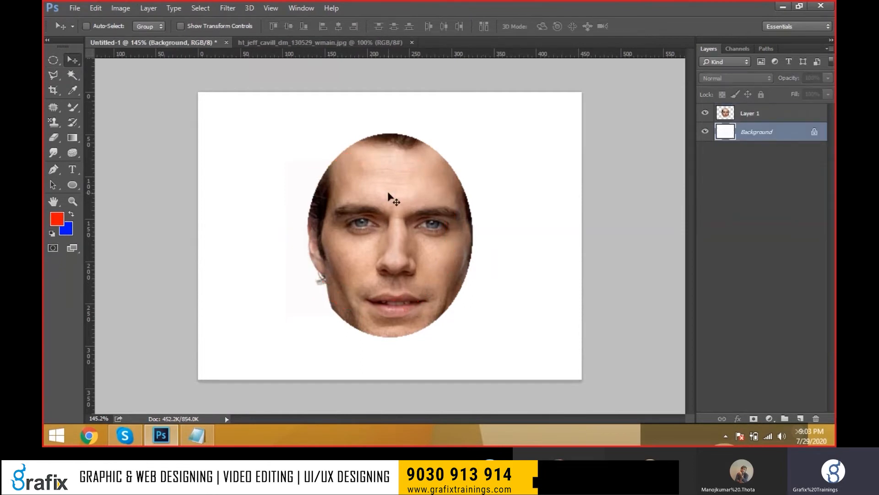
ctrl+click(388, 197)
key(Delete)
Paste the elliptical face cutout from the portrait into Untitled-1 again and shift it toward the canvas's left side.
click(333, 43)
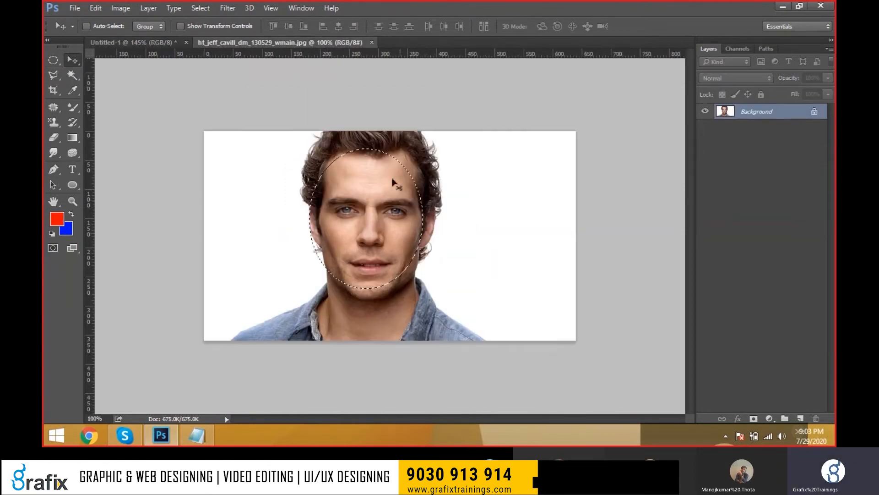
click(136, 48)
key(ctrl+v)
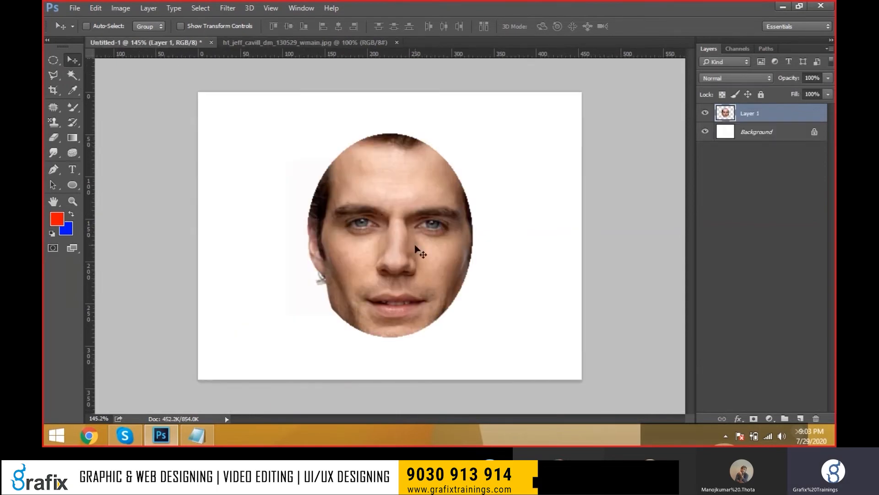
drag(420, 225, 376, 226)
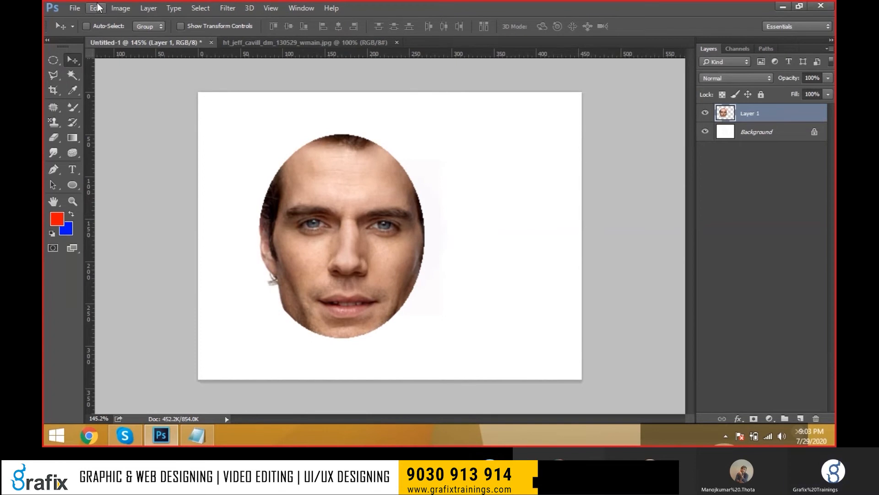
Stretch the face with Content-Aware Scale to about 174% width and 157% height.
click(96, 8)
click(169, 189)
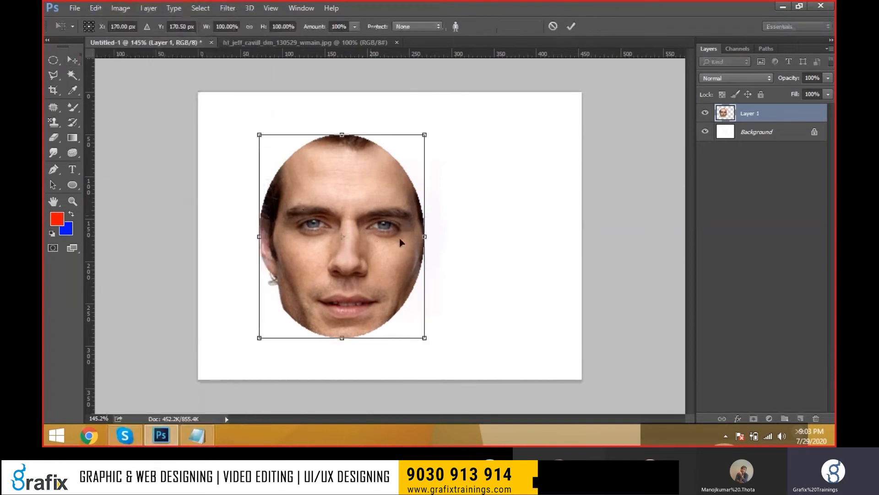
drag(425, 136, 412, 110)
drag(424, 335, 566, 366)
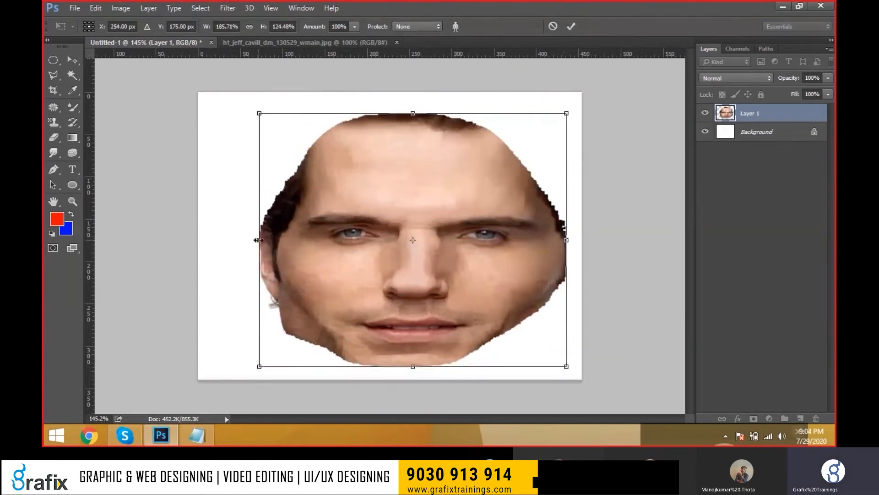
drag(259, 240, 204, 231)
drag(389, 114, 388, 73)
drag(388, 366, 386, 303)
drag(566, 305, 567, 393)
drag(565, 234, 496, 232)
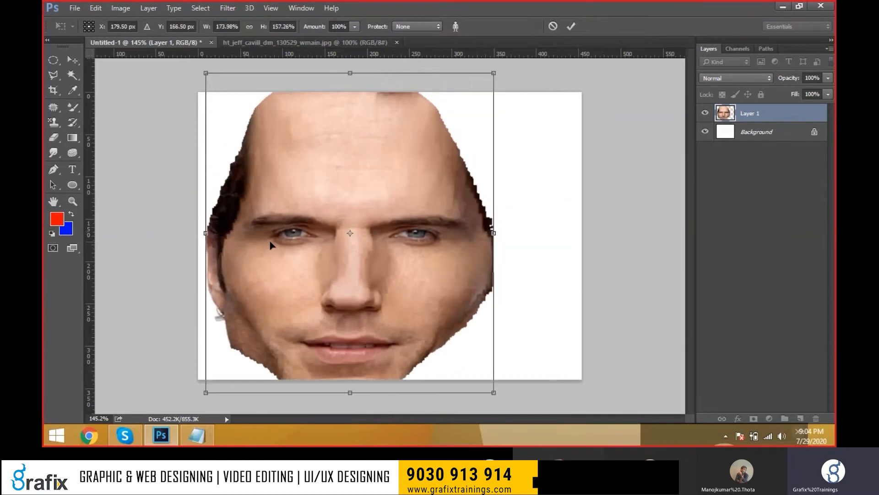
Shrink the content-aware scaled face to about 226 × 266 px, apply the scaling, and undo it.
drag(205, 233, 241, 232)
drag(367, 72, 367, 133)
drag(394, 294, 398, 262)
drag(498, 360, 412, 297)
drag(397, 260, 430, 289)
drag(445, 327, 466, 354)
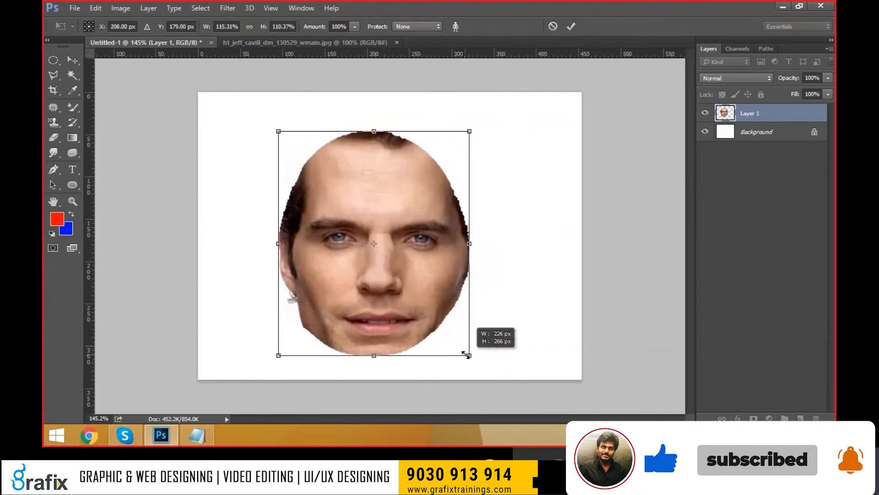
key(Return)
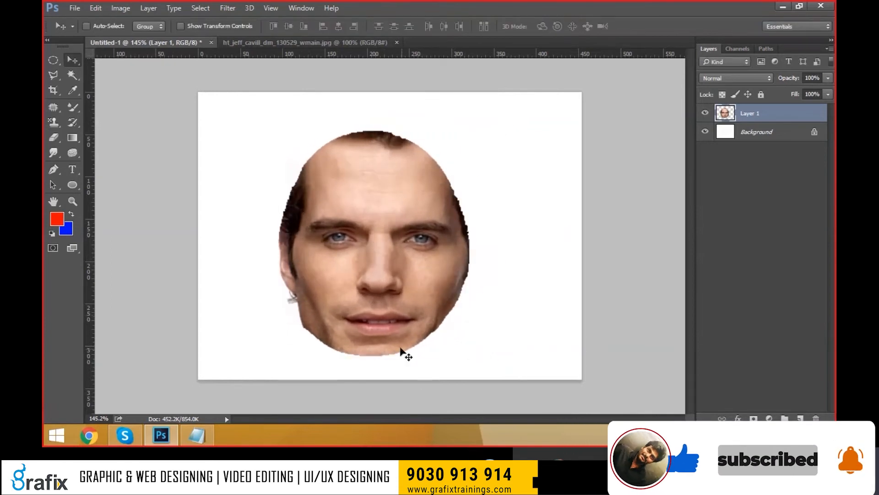
key(ctrl+z)
Start Puppet Warp on the face layer and place pins on both eyes and both mouth corners.
click(96, 8)
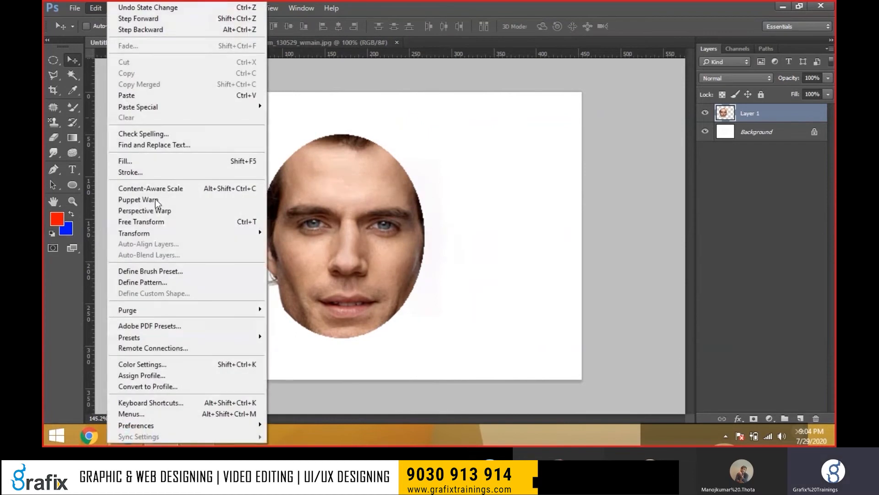
click(137, 196)
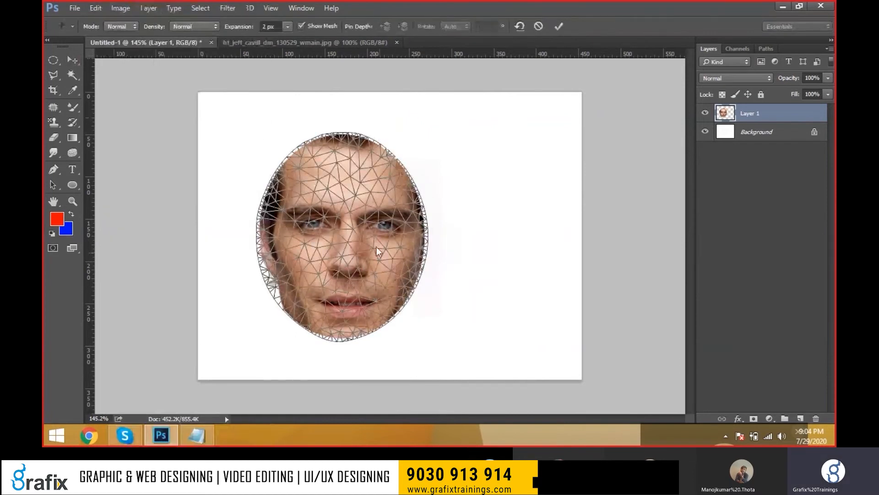
scroll(374, 238, up, 3)
click(382, 223)
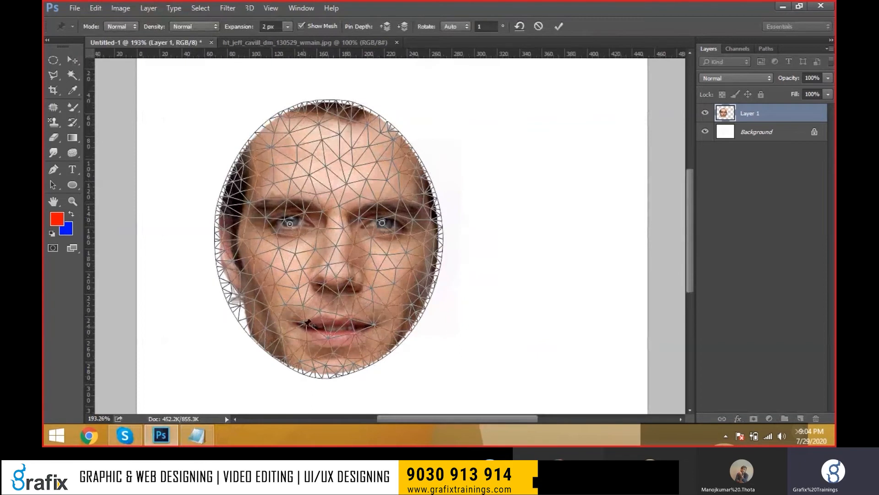
click(299, 323)
click(369, 325)
Tilt the eyes by raising the right-hand eye pin and lowering the left-hand eye pin.
drag(382, 223, 382, 207)
drag(290, 223, 286, 243)
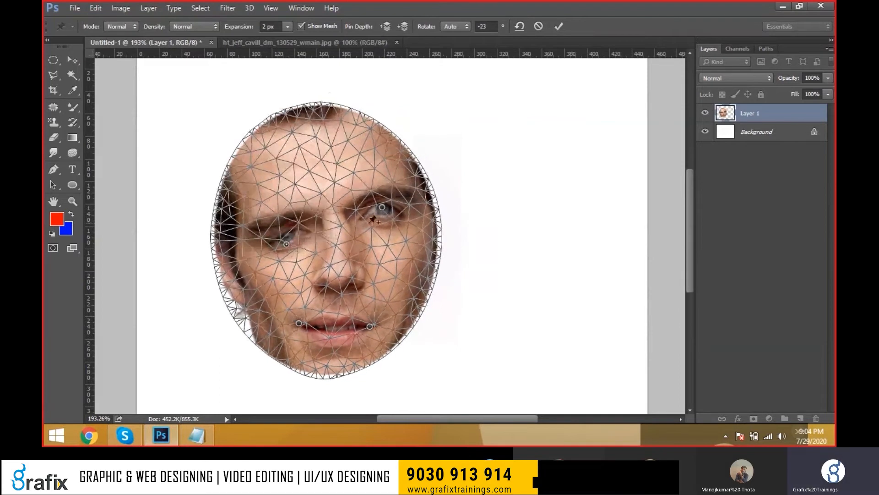
drag(384, 210, 383, 203)
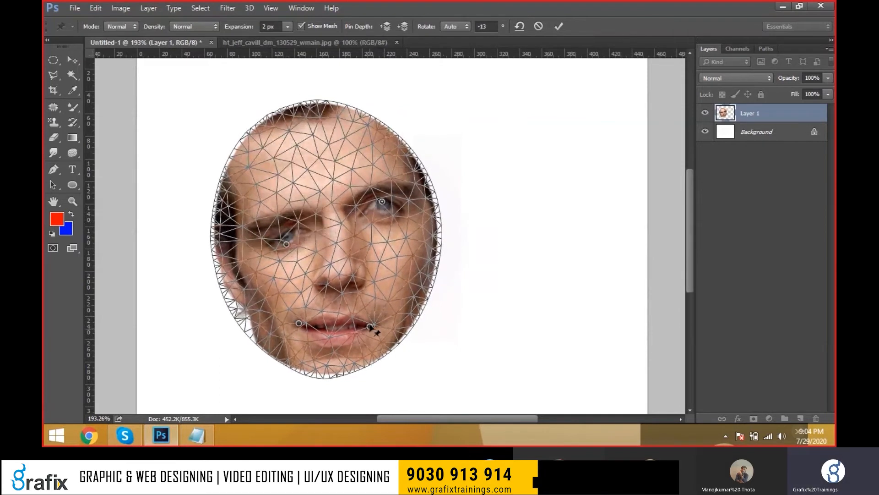
Pull the mouth corners down, pin the upper and lower lips, raise the lower-lip pin, and apply the Puppet Warp.
drag(371, 327, 370, 310)
drag(299, 323, 285, 345)
drag(370, 312, 335, 309)
click(334, 336)
click(335, 339)
click(336, 355)
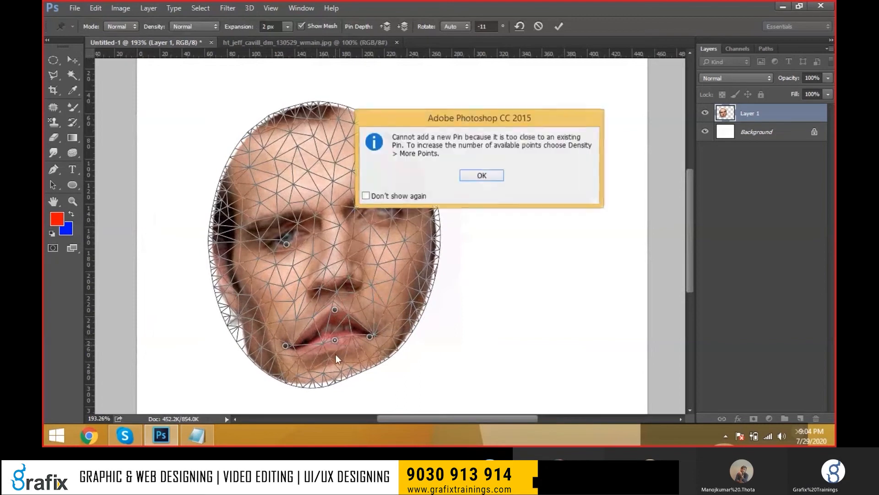
click(476, 176)
mouse_move(335, 340)
mouse_down()
mouse_move(331, 359)
mouse_move(331, 328)
mouse_up()
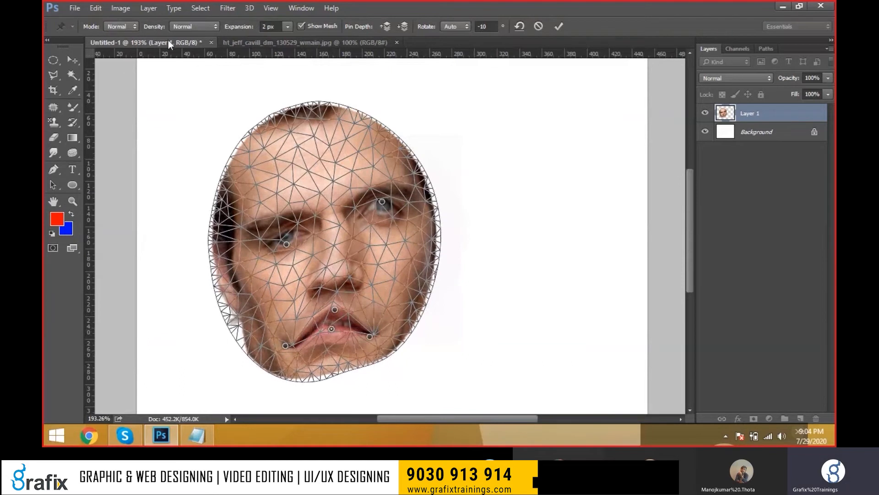
click(76, 60)
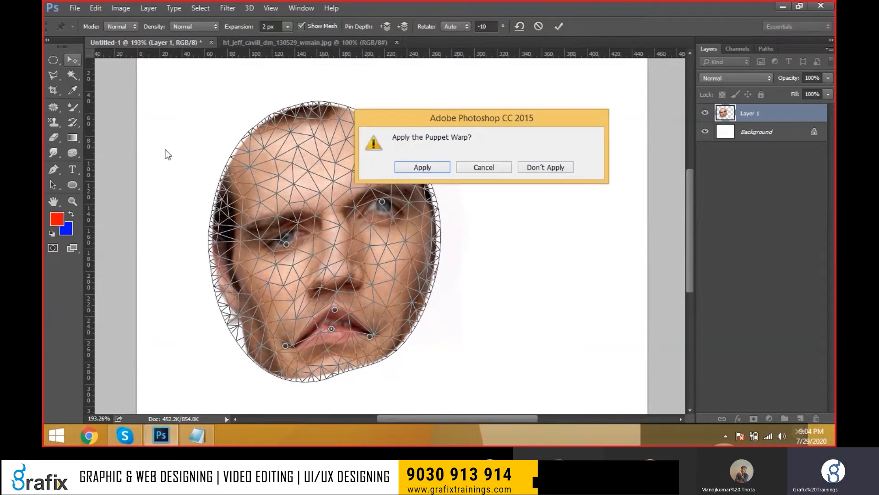
click(430, 168)
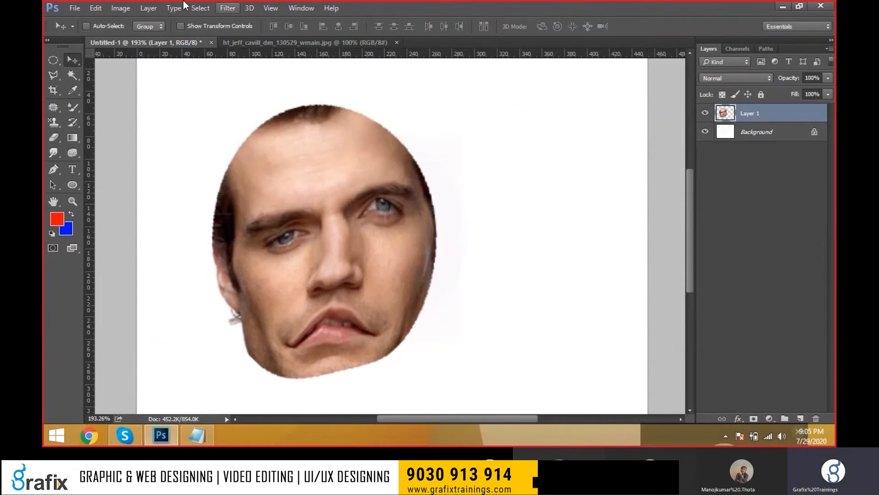
Start Perspective Warp and define a four-cornered plane over the forehead and eyes, moving its upper corners to the right.
click(120, 7)
click(102, 9)
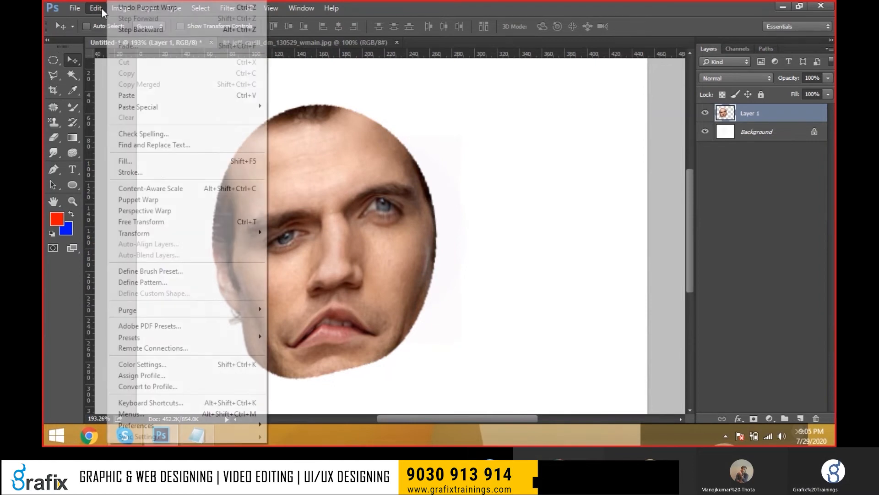
click(175, 215)
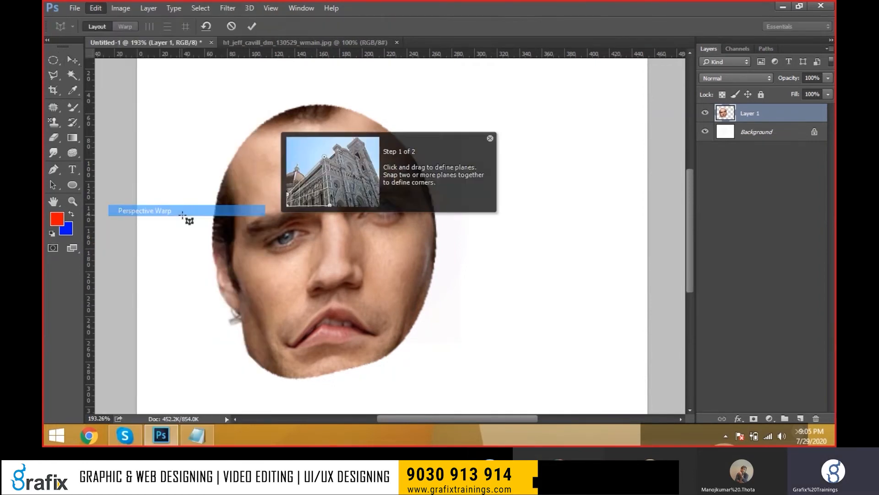
click(489, 138)
drag(255, 164, 386, 256)
drag(333, 165, 378, 164)
drag(255, 165, 300, 143)
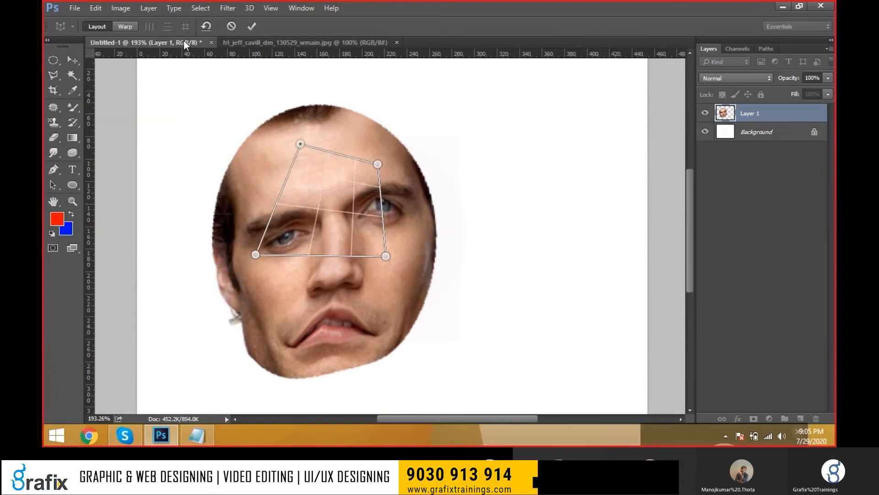
Switch Perspective Warp to Warp mode and move all four plane corners to skew the face toward the lower left.
click(126, 27)
click(380, 200)
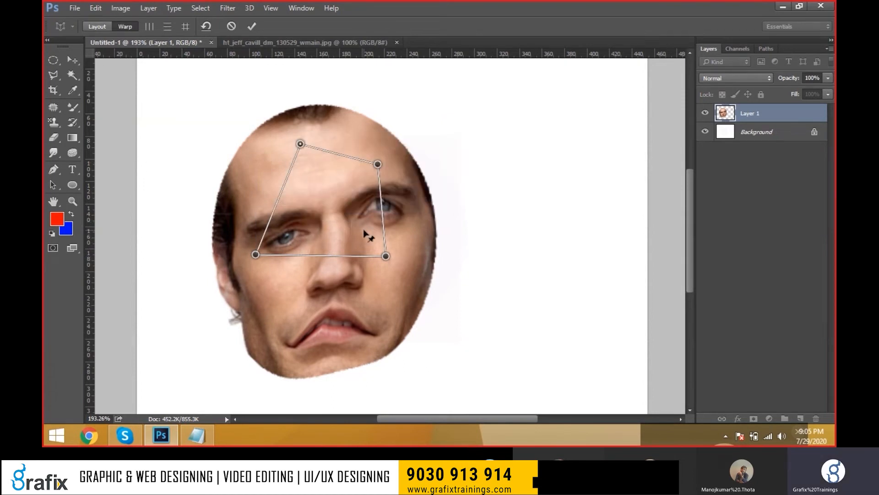
drag(385, 256, 389, 280)
drag(300, 143, 267, 125)
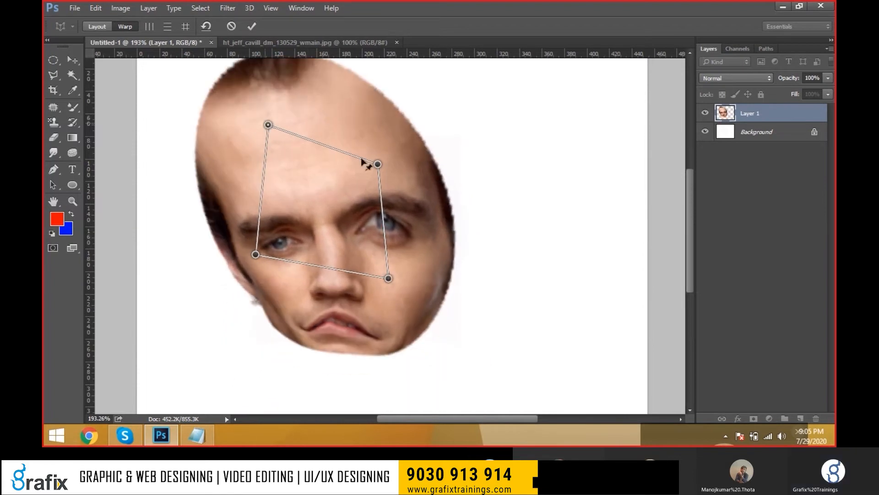
drag(377, 162, 380, 131)
drag(255, 254, 184, 298)
drag(388, 278, 328, 283)
drag(379, 137, 342, 160)
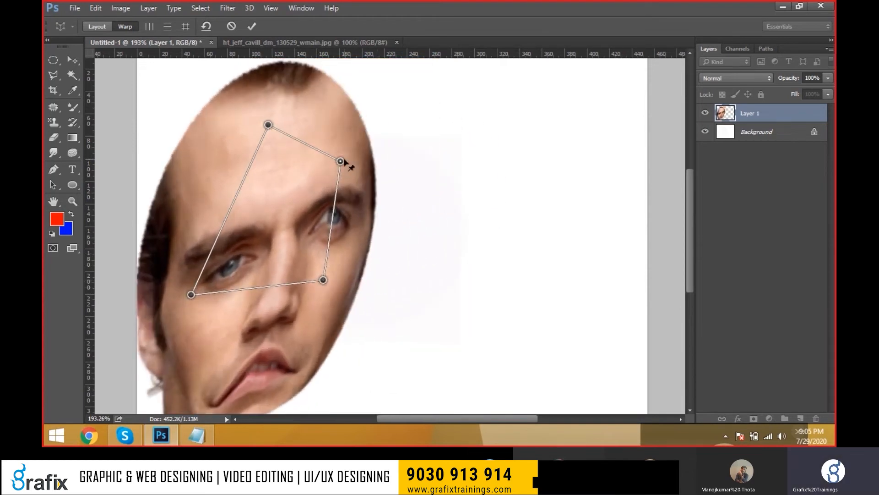
Distort the face further by moving the plane's upper and right-hand corners, apply the Perspective Warp, and undo it.
key(ctrl+1)
drag(325, 177, 324, 202)
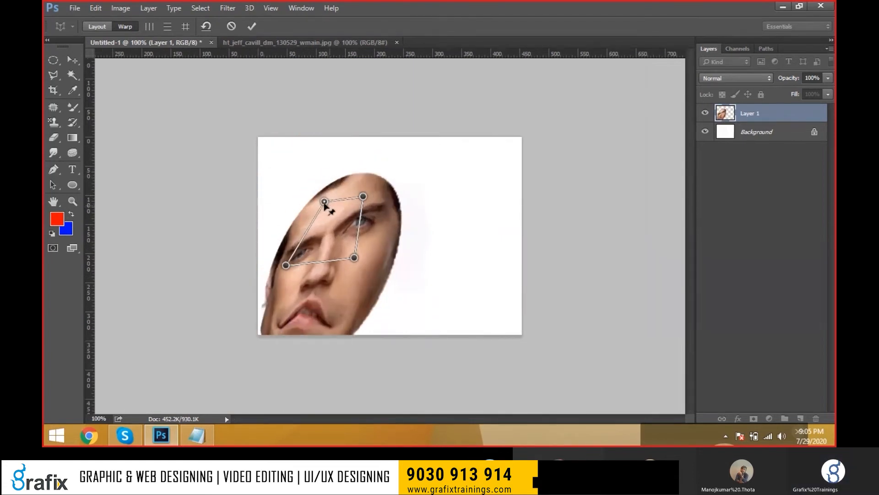
drag(355, 257, 374, 227)
drag(364, 198, 364, 186)
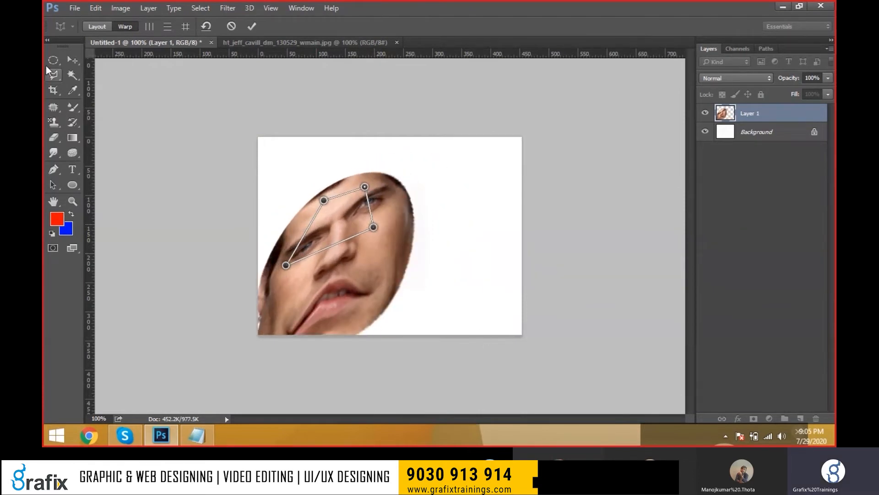
click(72, 60)
click(423, 167)
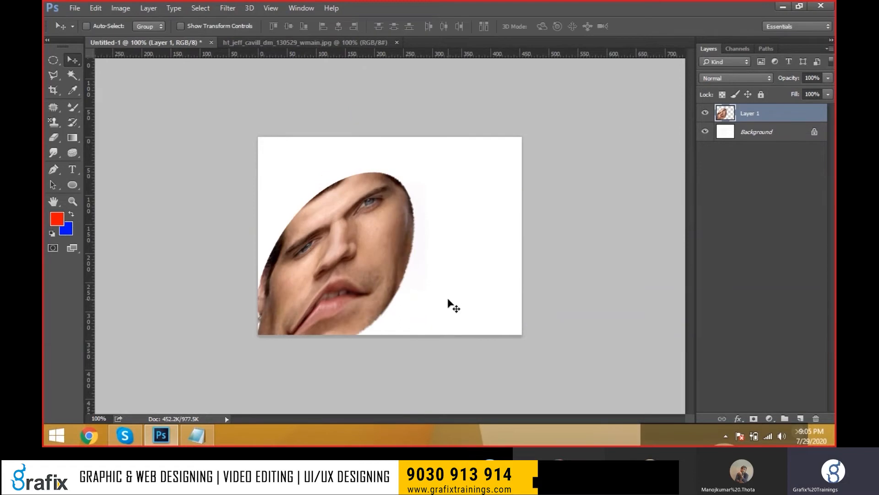
key(ctrl+z)
click(99, 7)
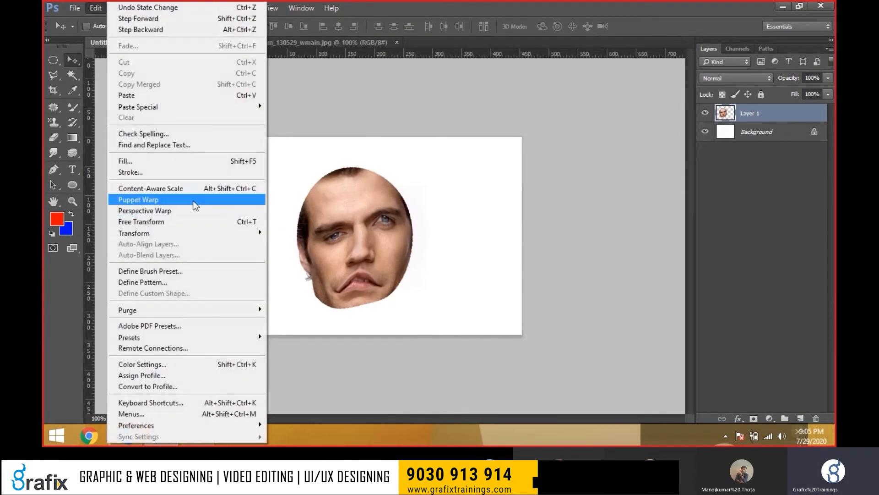
click(236, 220)
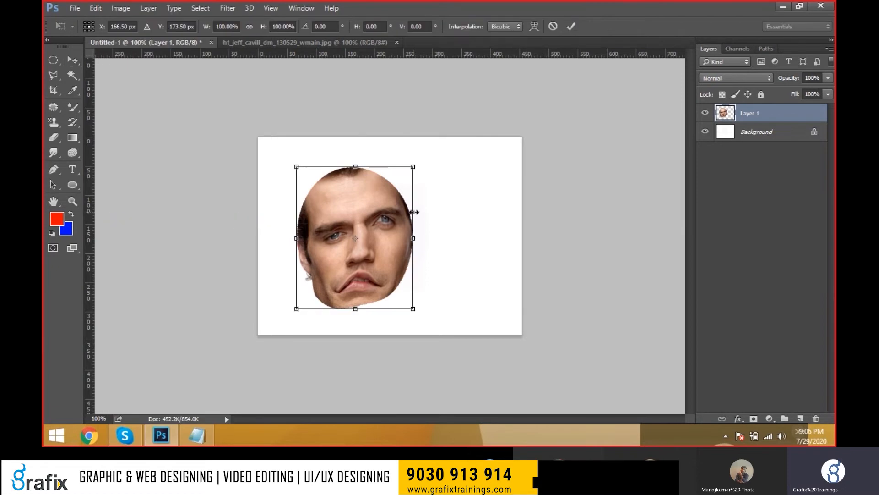
key(Escape)
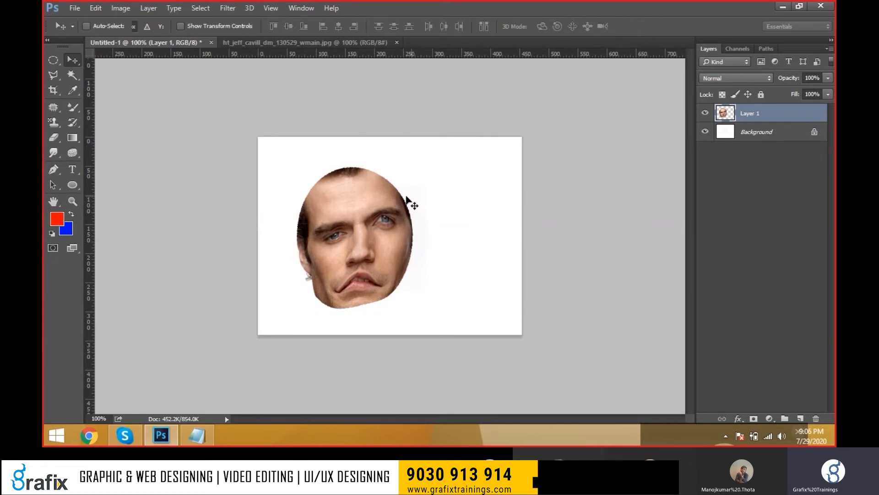
Delete the face layer and draw a nearly circular elliptical selection left of the canvas centre.
key(Delete)
click(53, 60)
drag(300, 174, 394, 275)
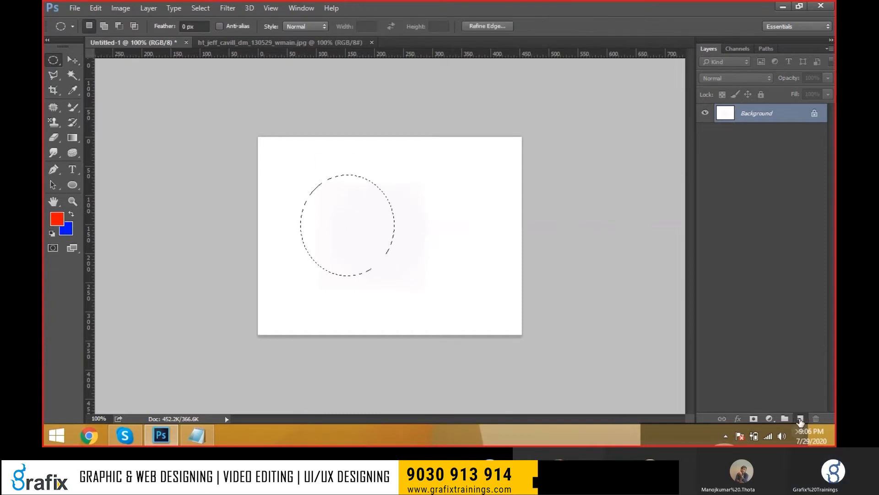
Fill the elliptical selection with the red foreground colour on a new layer and deselect it.
click(800, 419)
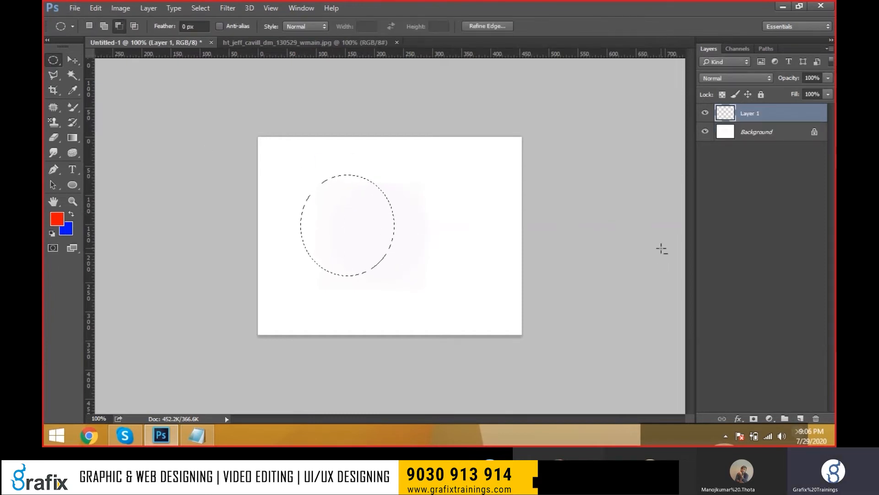
key(alt+BackSpace)
key(ctrl+d)
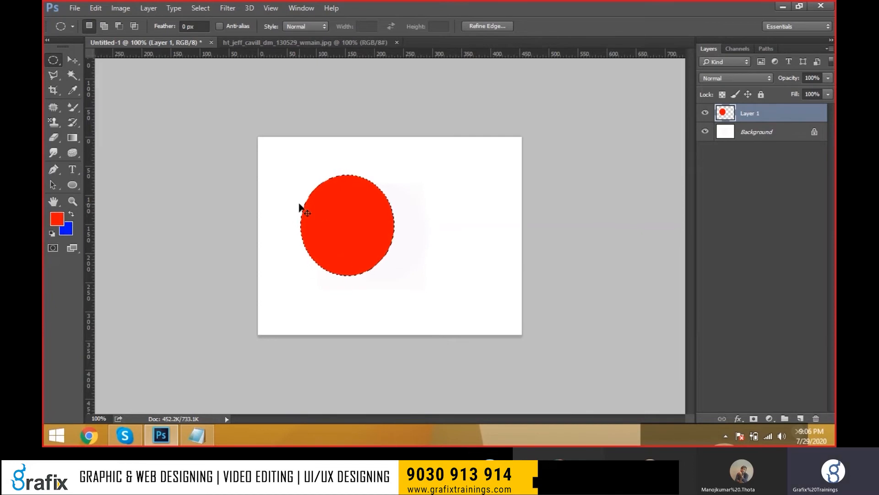
key(v)
key(g)
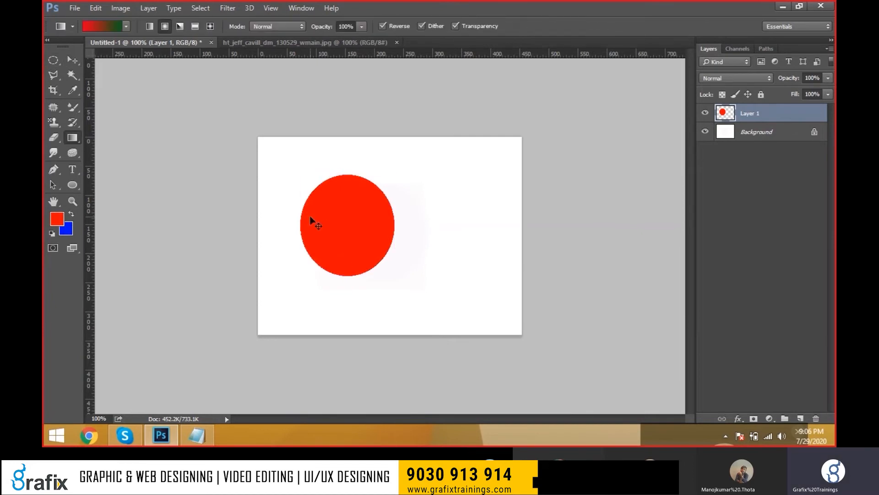
Stretch the red circle into a wide ellipse with Free Transform, undo that, and enlarge the circle proportionally about its centre.
key(ctrl+t)
drag(401, 175, 569, 200)
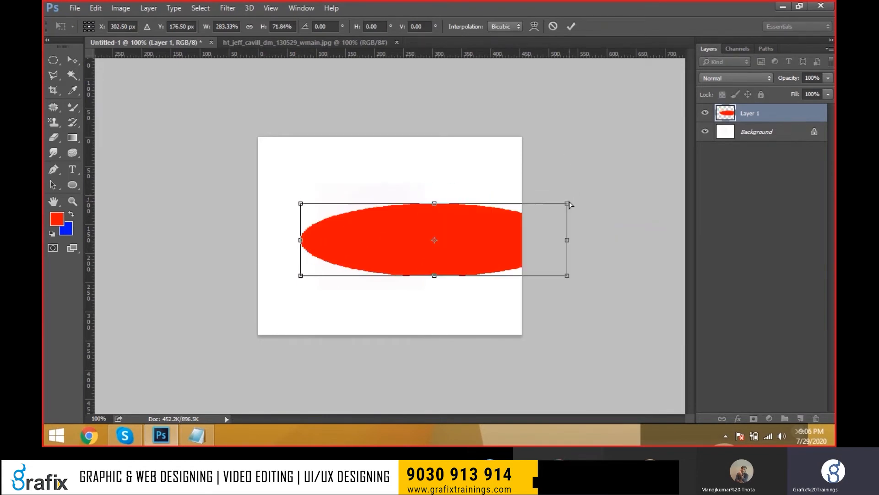
key(ctrl+z)
drag(394, 175, 421, 146)
Draw a short radial gradient on the circle's layer and undo it.
key(g)
drag(387, 209, 397, 222)
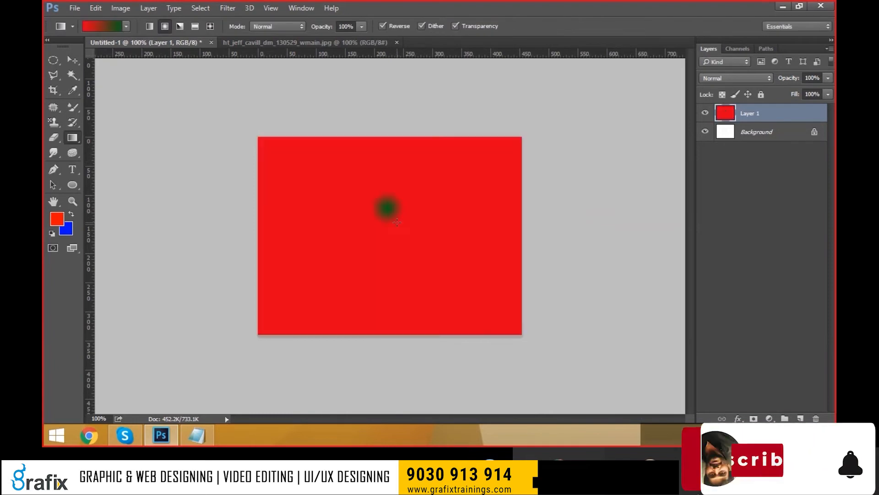
key(ctrl+z)
Scale the red circle down slightly about its centre, move it closer to the canvas centre, and apply the transform.
key(ctrl+t)
mouse_move(419, 149)
mouse_down()
mouse_move(434, 130)
mouse_move(411, 155)
mouse_move(428, 122)
mouse_move(401, 158)
mouse_move(416, 137)
mouse_move(399, 154)
mouse_move(404, 145)
mouse_up()
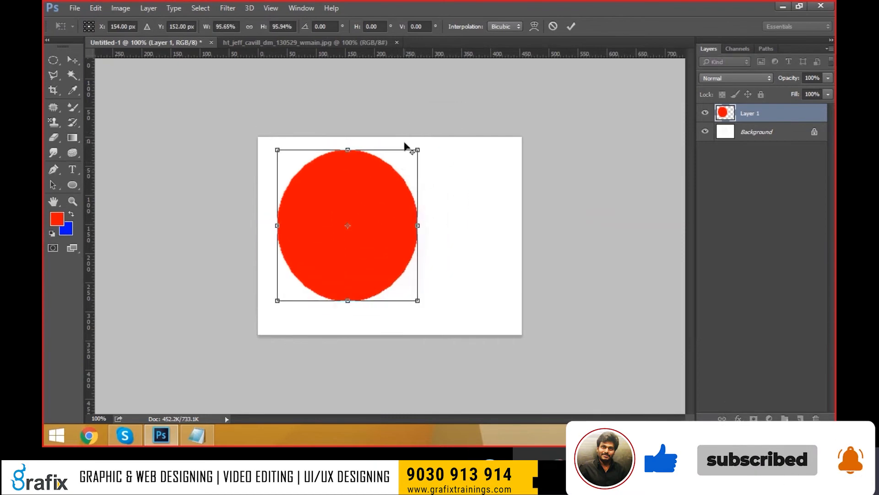
drag(274, 147, 291, 165)
drag(401, 283, 418, 299)
drag(396, 245, 423, 258)
key(Return)
key(g)
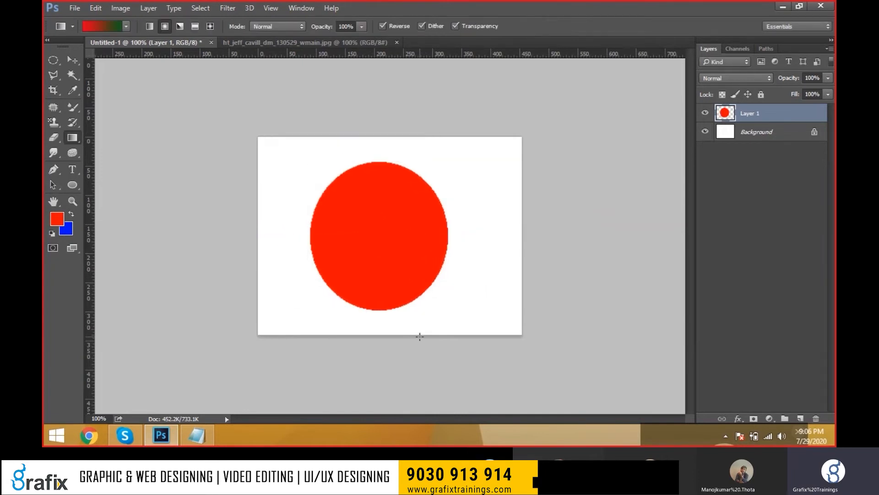
Look through the available Transform commands without choosing one and delete the red circle's layer.
key(v)
click(97, 7)
click(99, 5)
click(97, 7)
mouse_move(194, 233)
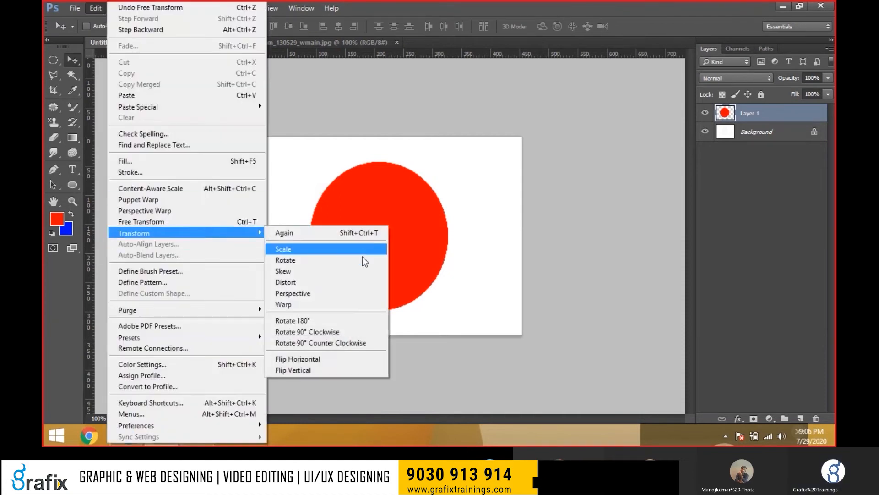
key(Escape)
key(alt+v)
key(Escape)
key(Delete)
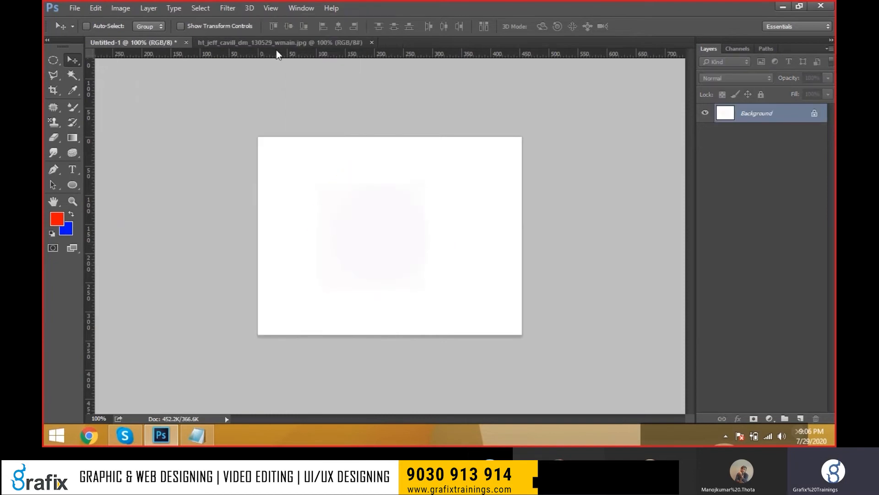
Copy a rectangular area of the face from the portrait photo into Untitled-1 and move it near the canvas's left edge.
click(276, 44)
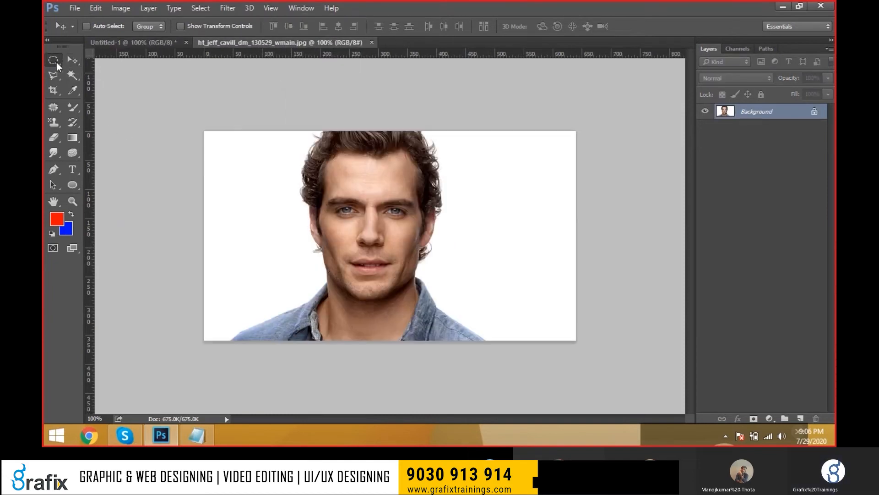
click(56, 62)
drag(328, 160, 414, 294)
click(158, 44)
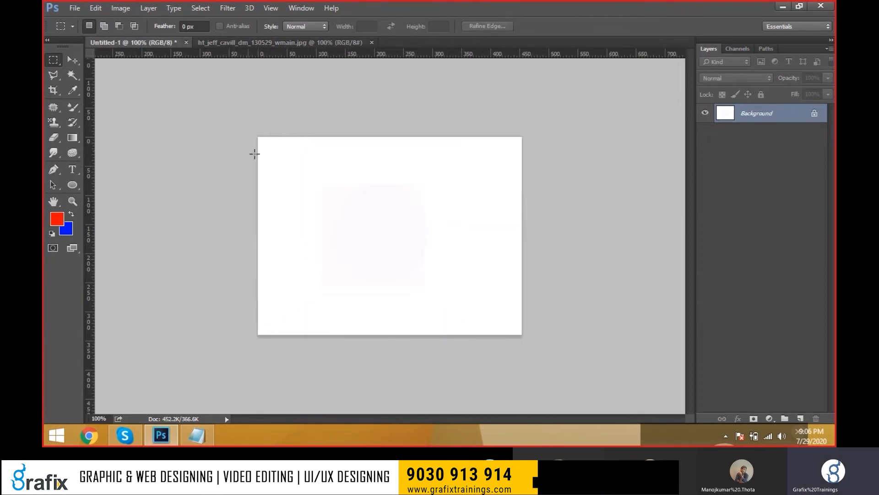
key(ctrl+v)
key(v)
drag(399, 254, 327, 249)
Start Free Transform on the face layer, compare the transform options offered, and cancel the transform.
key(ctrl+t)
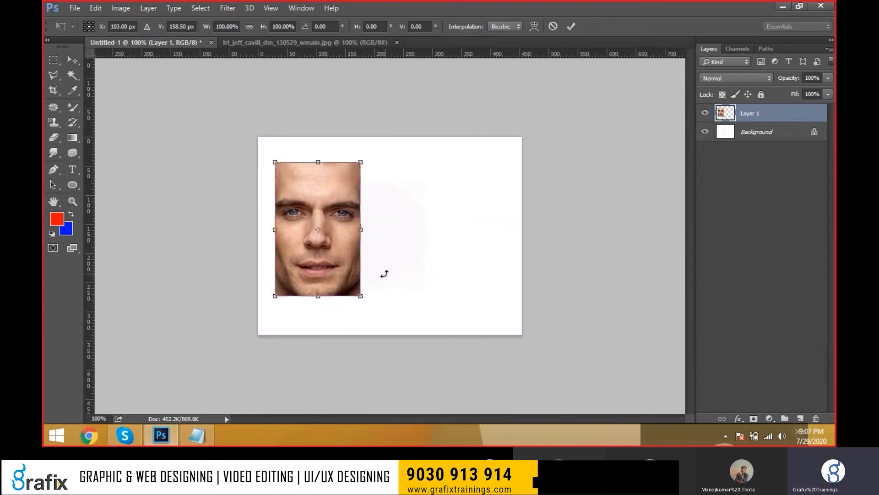
right_click(347, 267)
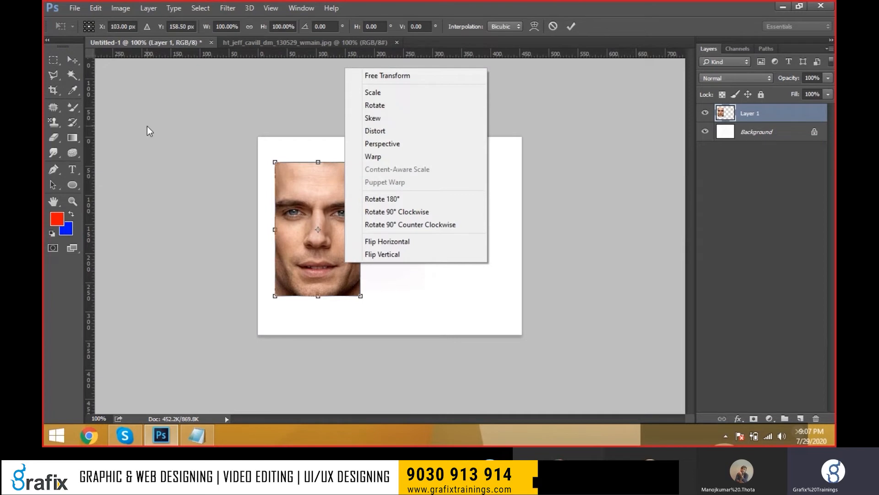
click(95, 8)
click(95, 7)
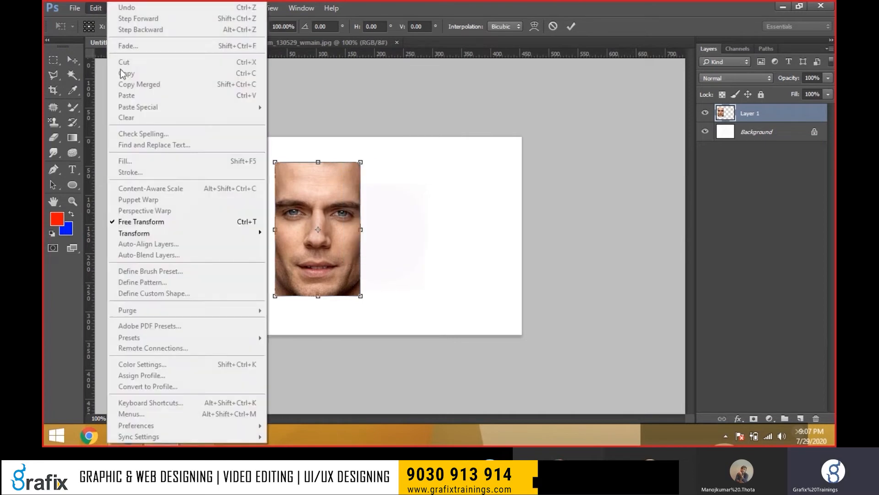
mouse_move(218, 232)
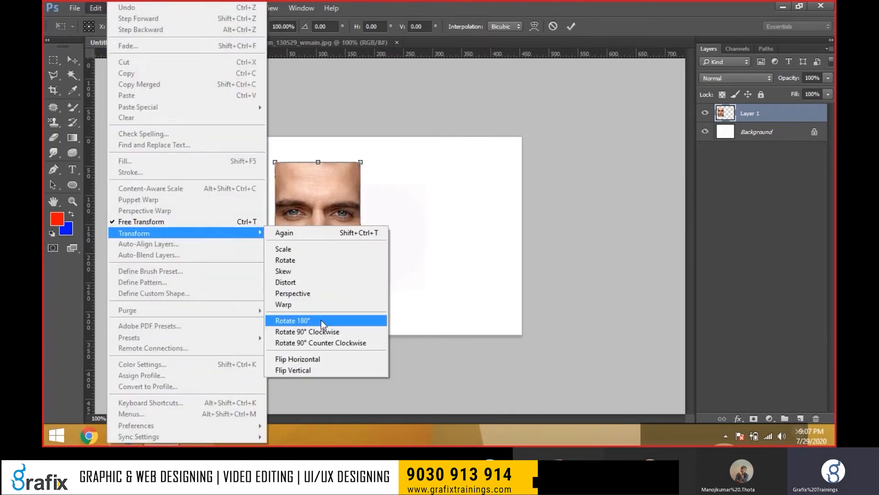
key(Escape)
key(Escape)
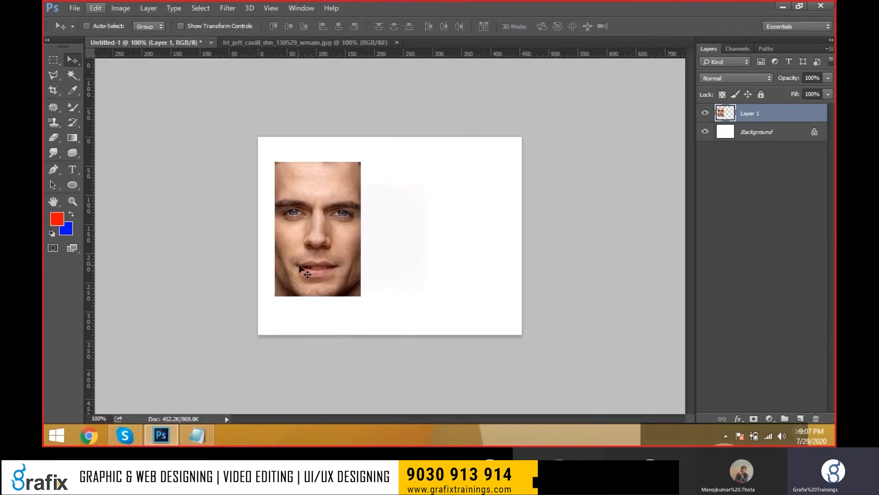
Scale the face layer with Free Transform to 98.65% width and 93.07% height.
key(ctrl+t)
right_click(321, 229)
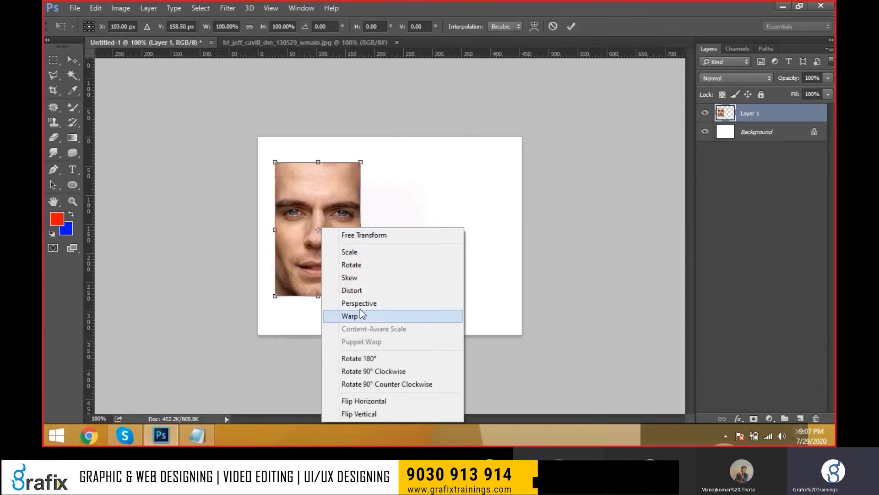
click(345, 256)
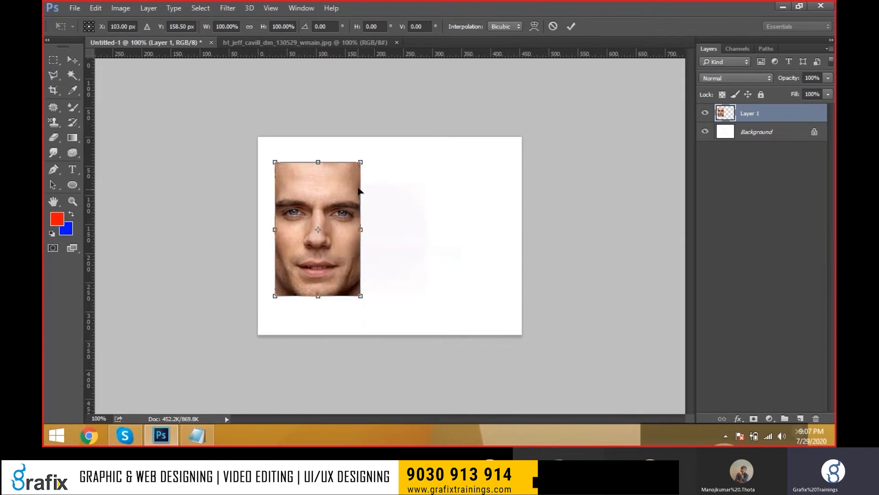
drag(358, 166, 308, 62)
Switch the transform to Rotate and set the face's angle to 0, 90, 180 and back to 0 degrees.
right_click(349, 213)
click(378, 250)
click(323, 26)
text(0)
key(Return)
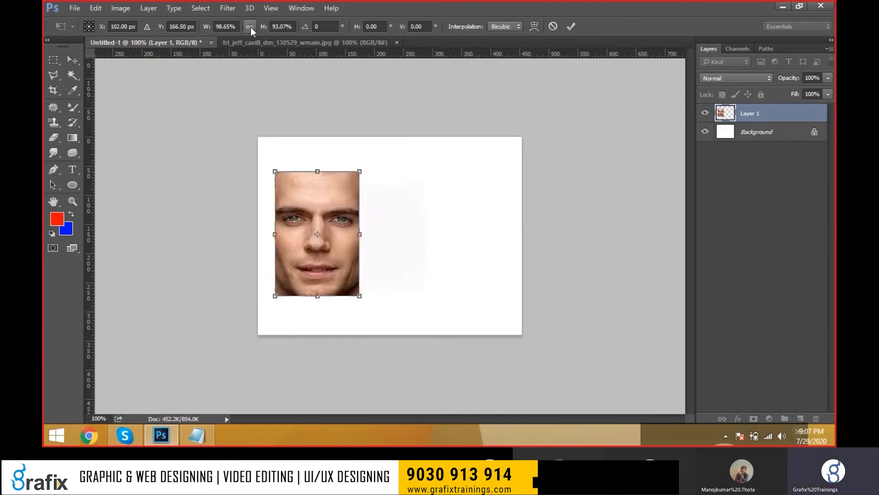
click(324, 26)
text(90)
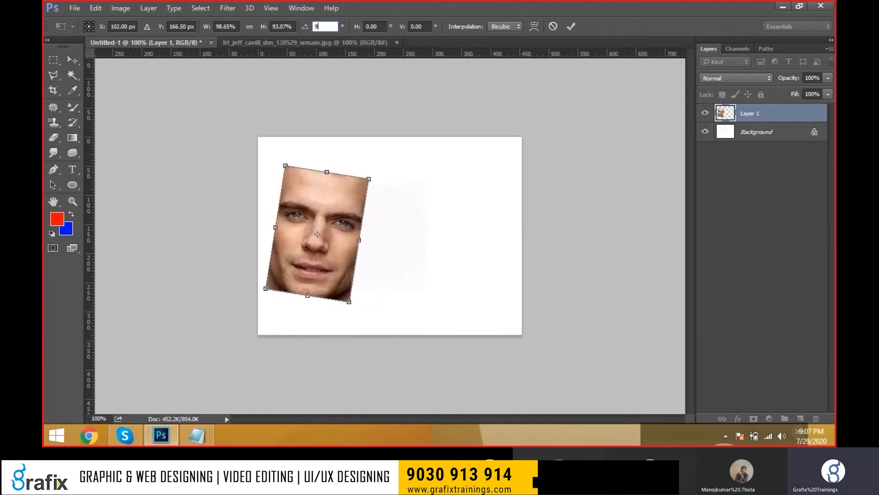
key(Return)
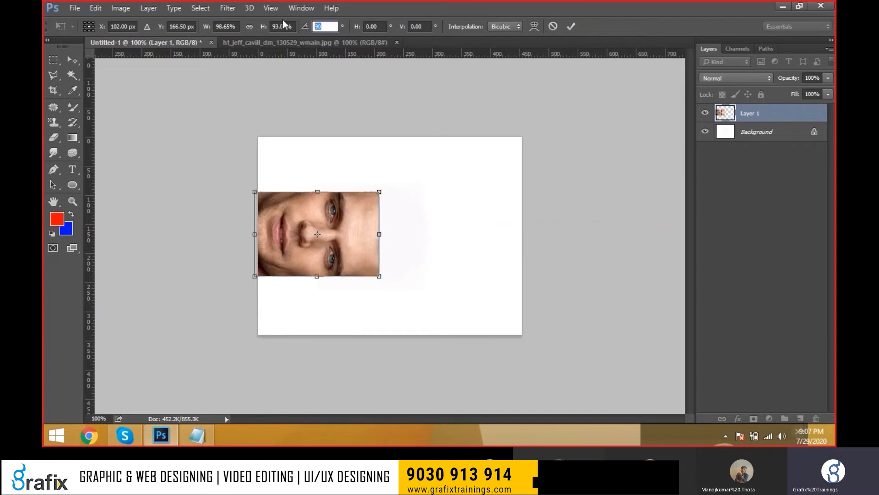
text(180)
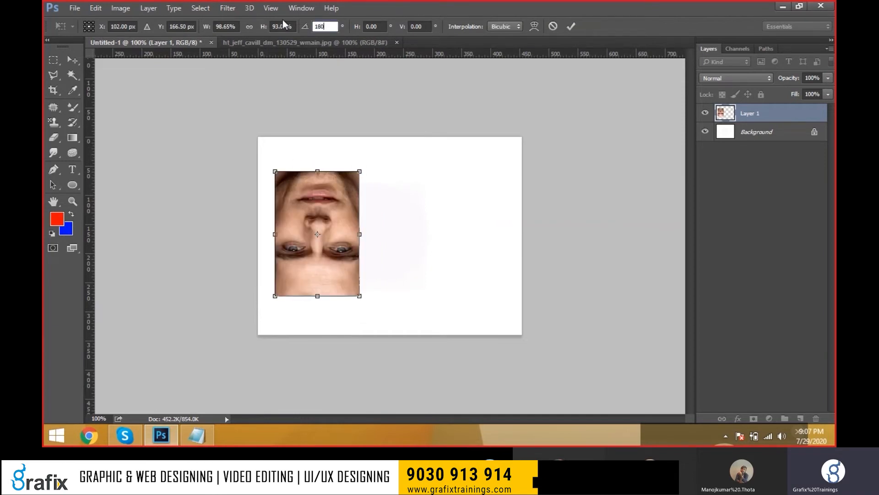
drag(328, 26, 160, 34)
text(0)
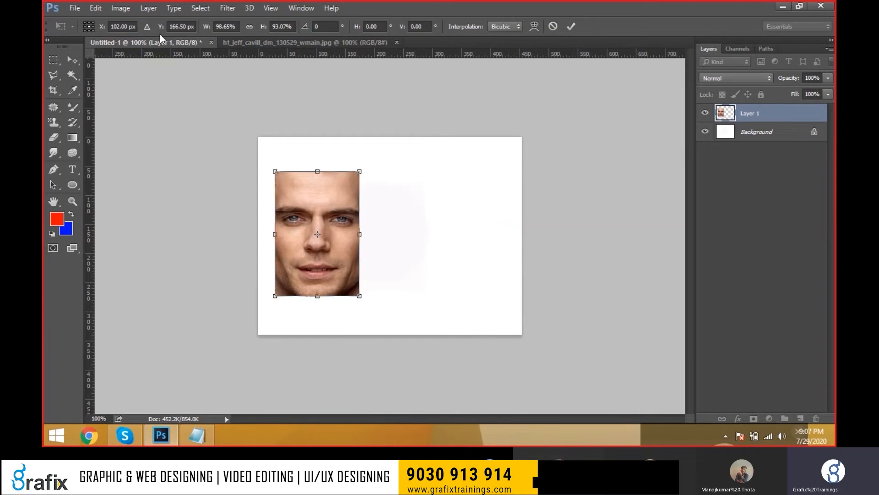
Skew the face horizontally by about -11.8° by shifting its upper edge to the right, and apply the transform.
right_click(282, 183)
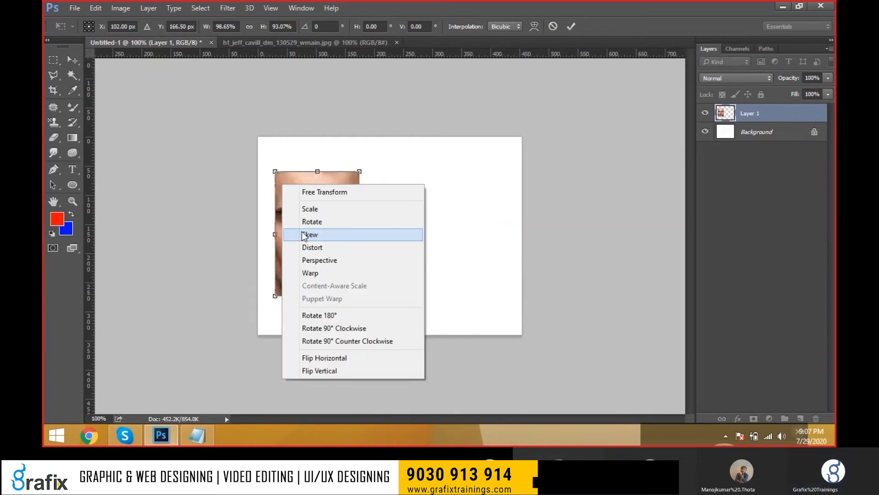
click(304, 235)
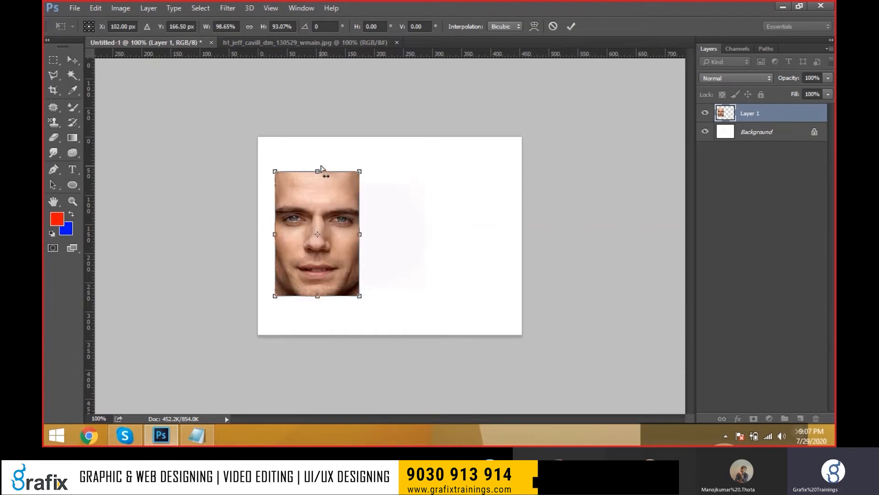
drag(319, 174, 346, 173)
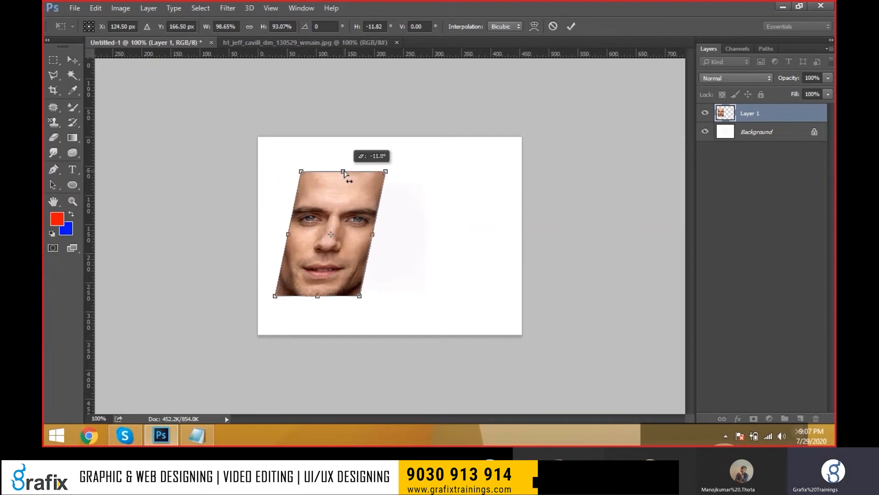
key(Return)
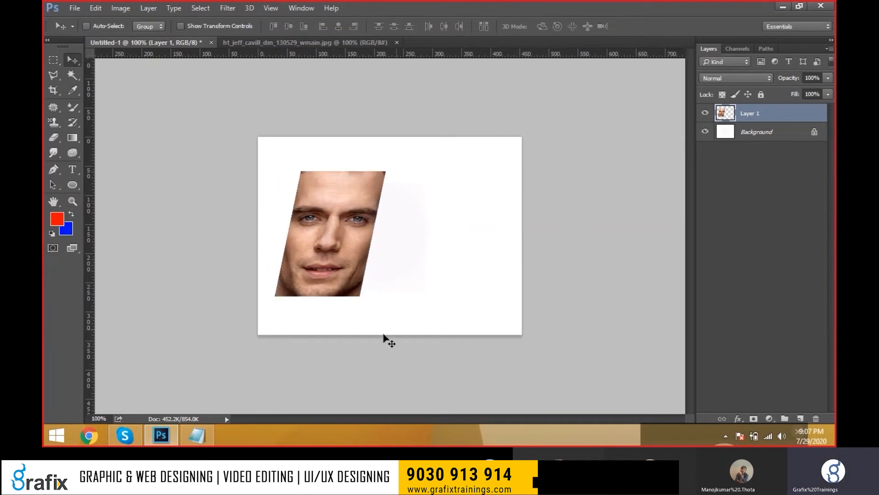
Make a rectangular selection beside the face and fill it with red on a new layer.
click(50, 59)
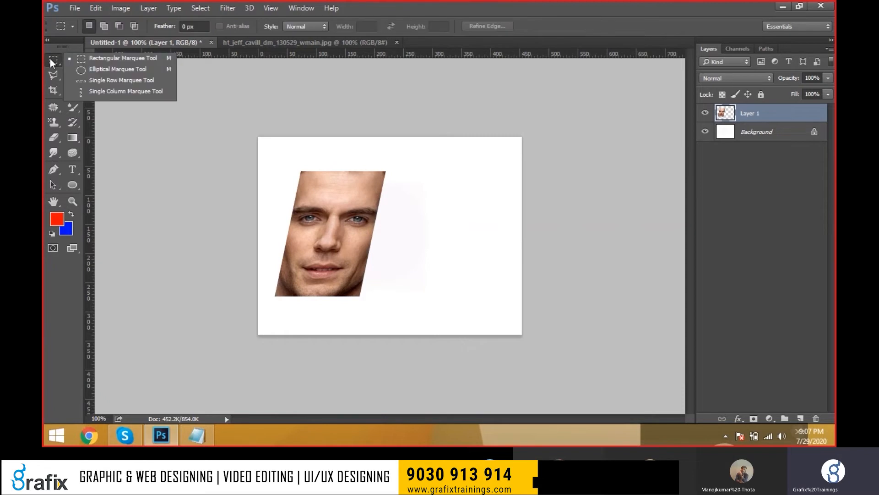
click(110, 59)
drag(399, 183, 470, 284)
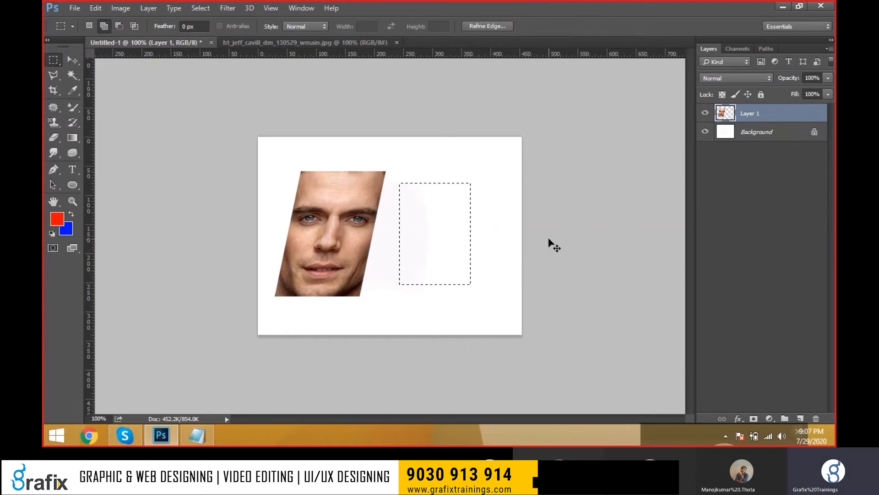
key(ctrl+shift+n)
key(Return)
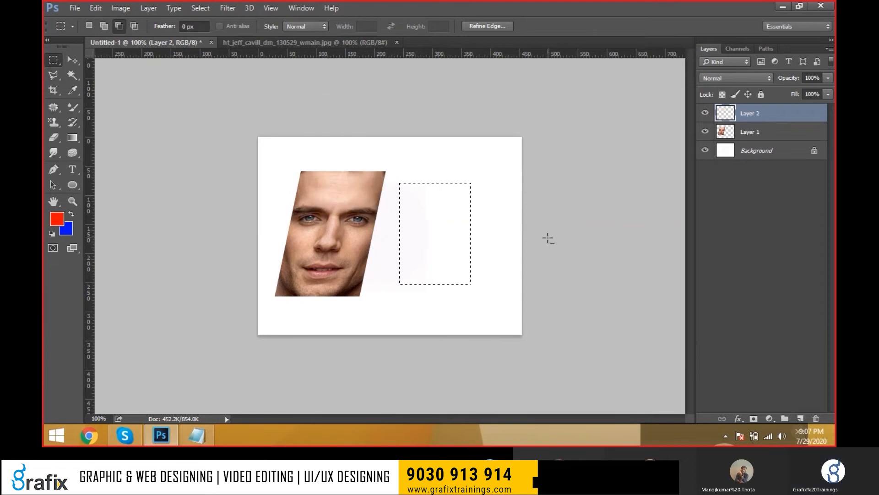
key(alt+BackSpace)
key(v)
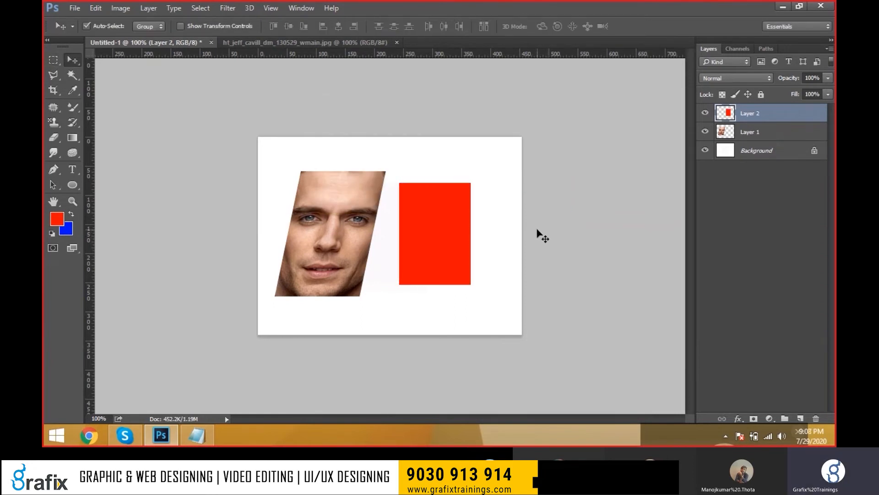
Skew the red rectangle by shifting its upper edge to the right, apply the transform, and move the shape slightly.
key(ctrl+t)
right_click(451, 198)
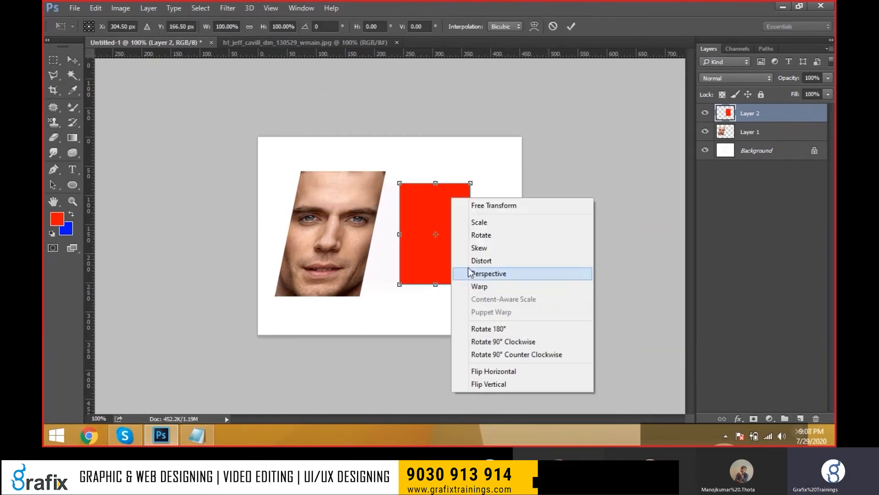
click(472, 248)
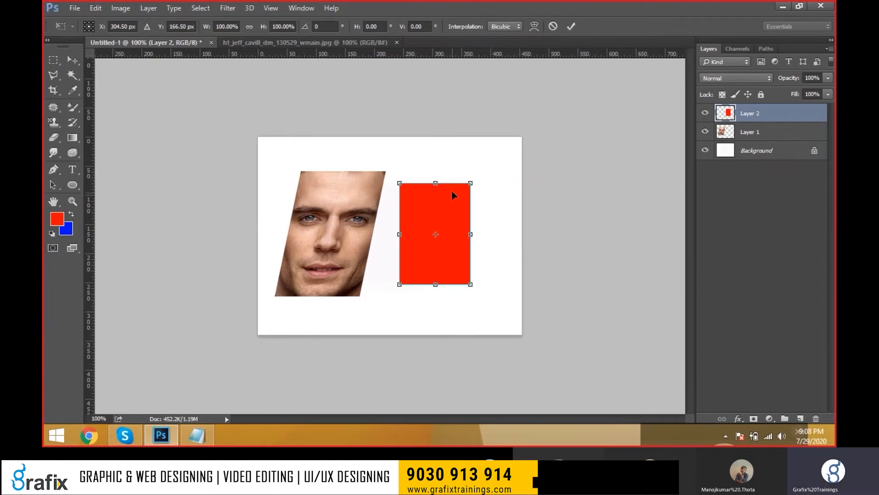
drag(439, 182, 459, 187)
key(Return)
drag(454, 222, 465, 204)
Step back through the history to remove the red rectangle with its layer and the face's transform.
key(ctrl+alt+z)
key(ctrl+alt+z)
key(ctrl+alt+z)
key(ctrl+alt+z)
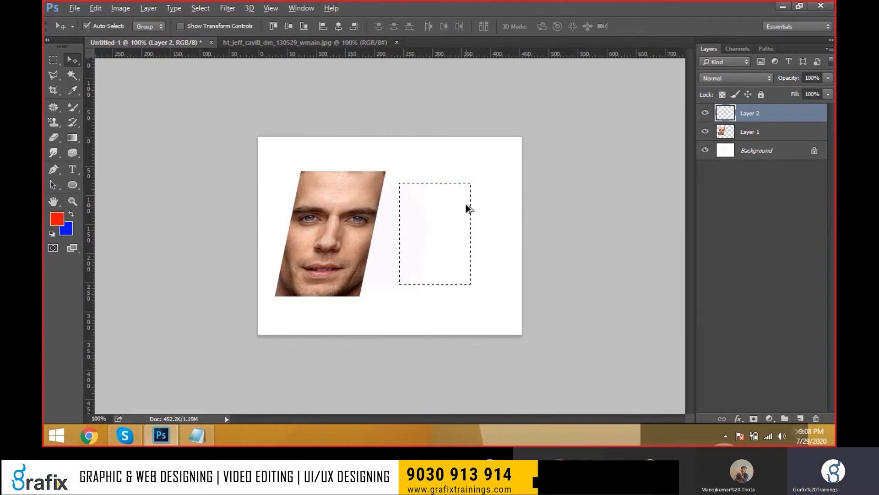
key(ctrl+alt+z)
Try to distort the face by moving its two lower corners and upper-right corner independently, and cancel the transform.
right_click(295, 189)
click(308, 191)
key(ctrl+t)
right_click(308, 190)
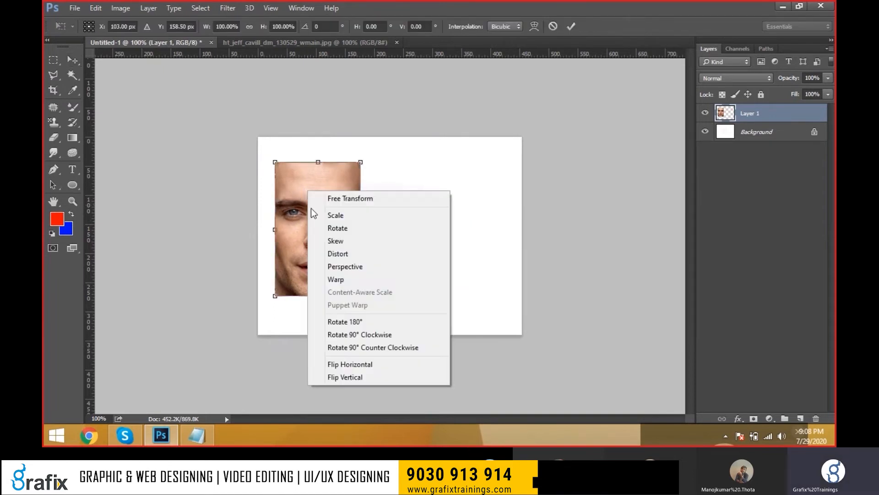
click(353, 254)
drag(360, 296, 415, 278)
drag(274, 297, 284, 328)
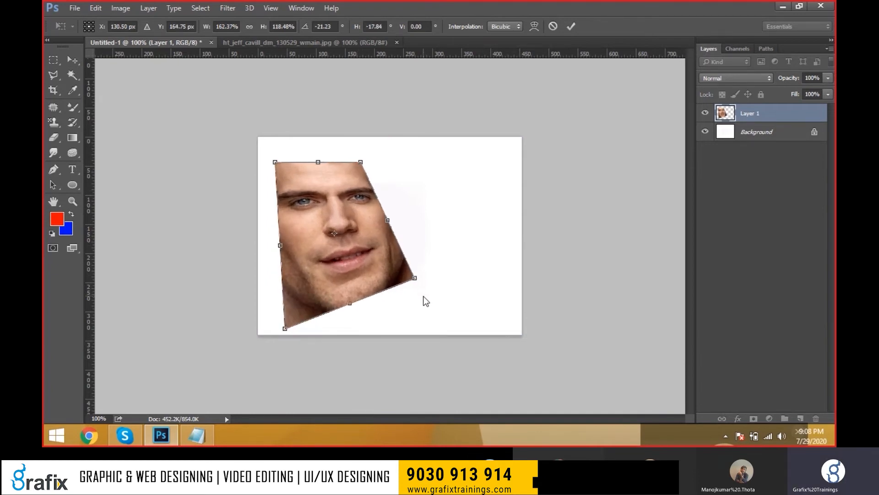
drag(415, 278, 366, 290)
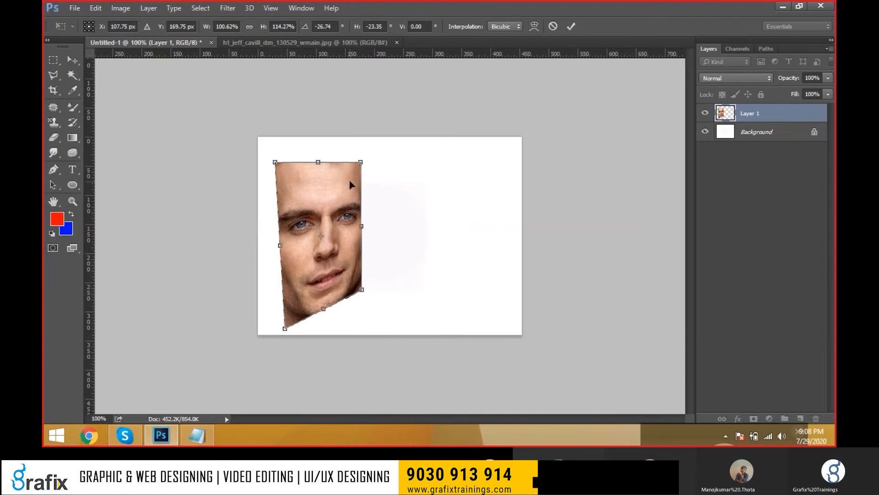
drag(362, 163, 385, 190)
key(Escape)
Transform the face in Perspective mode with a narrower upper edge and slanted sides, apply it, and undo the result.
key(ctrl+t)
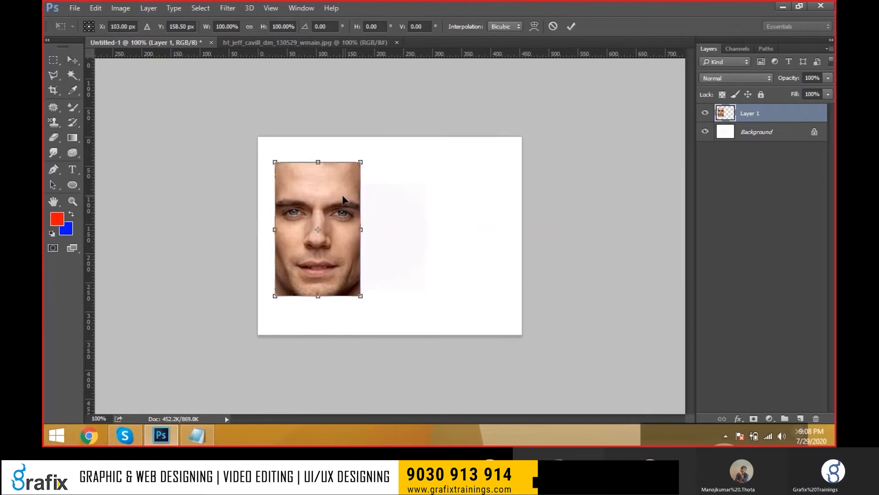
right_click(344, 197)
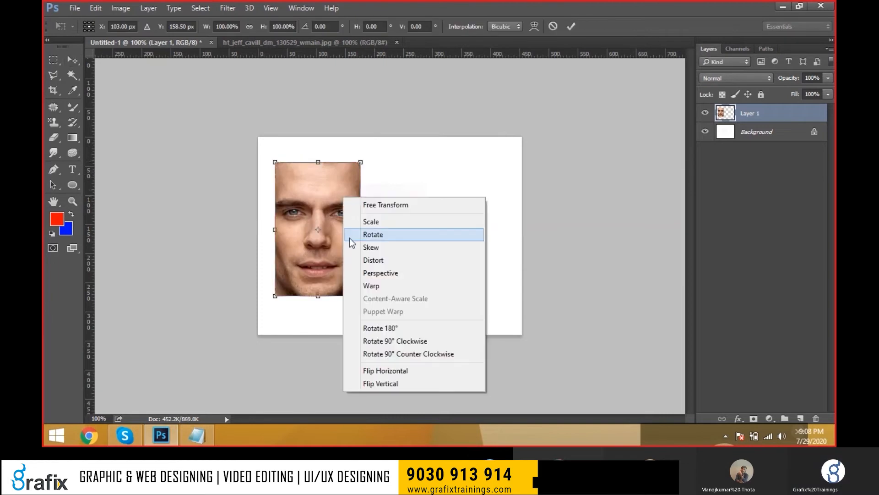
click(377, 274)
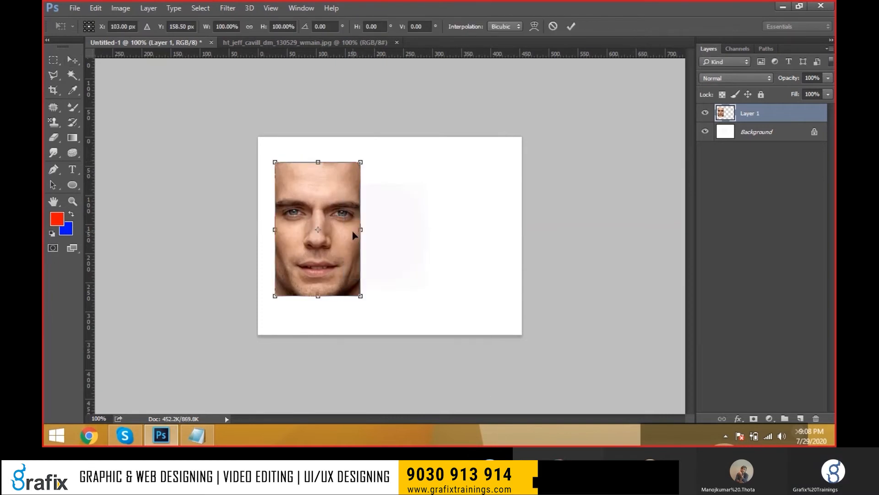
right_click(344, 208)
click(394, 283)
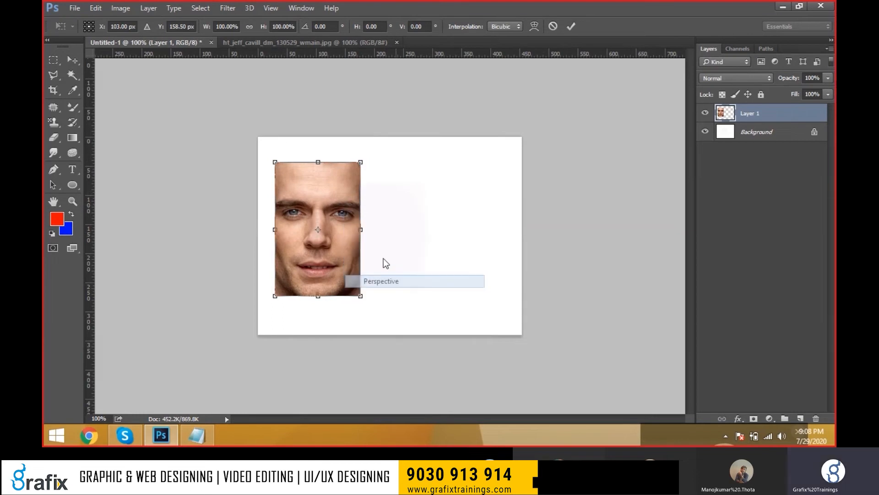
drag(360, 164, 419, 175)
drag(382, 204, 453, 205)
drag(488, 166, 409, 163)
mouse_move(434, 298)
mouse_down()
mouse_move(467, 298)
mouse_move(423, 288)
mouse_up()
mouse_move(429, 230)
mouse_down()
mouse_move(436, 250)
mouse_move(421, 234)
mouse_up()
mouse_move(360, 231)
mouse_down()
mouse_move(337, 220)
mouse_move(365, 247)
mouse_up()
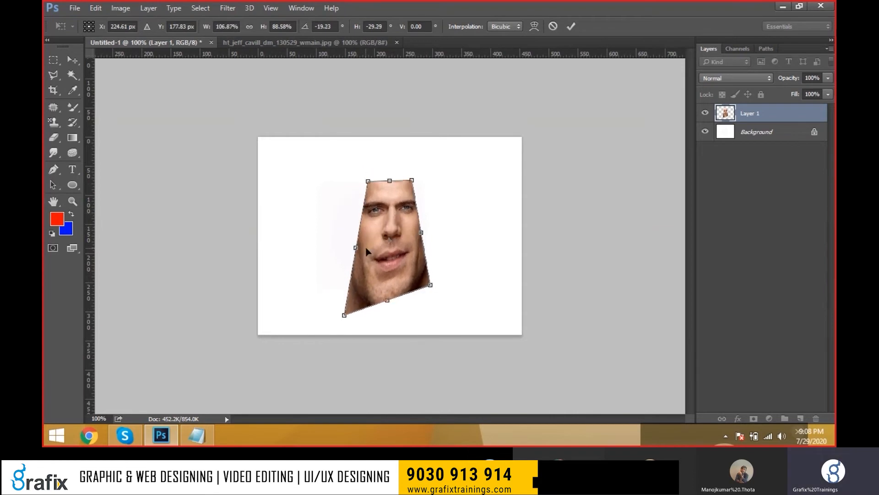
key(Return)
key(ctrl+z)
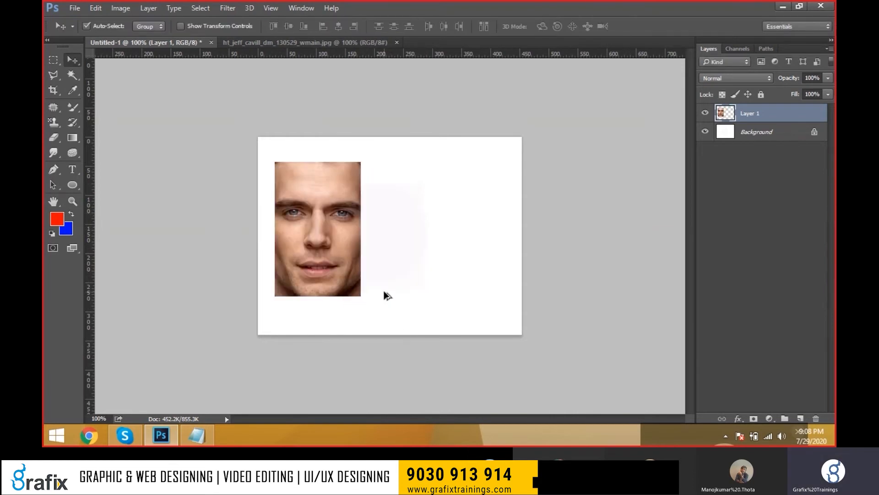
Start a custom Warp on the face, bulging its upper edge slightly upward and curving its lower edge downward.
key(ctrl+t)
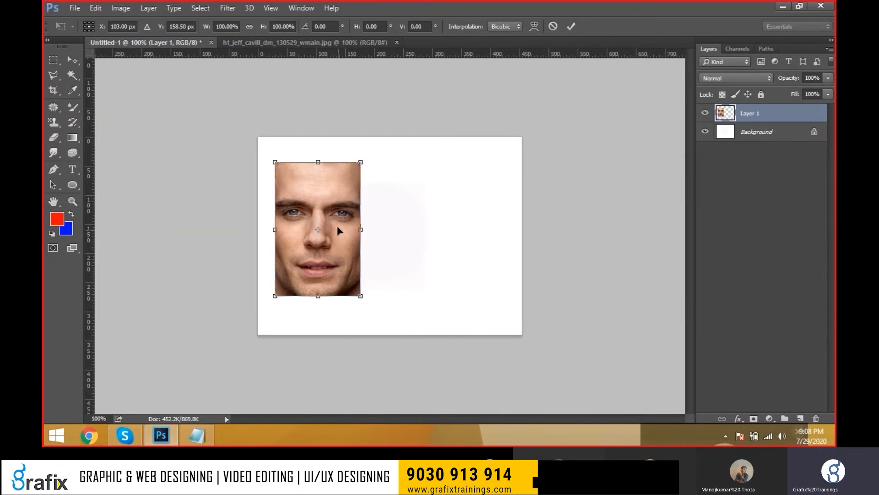
right_click(338, 227)
click(387, 307)
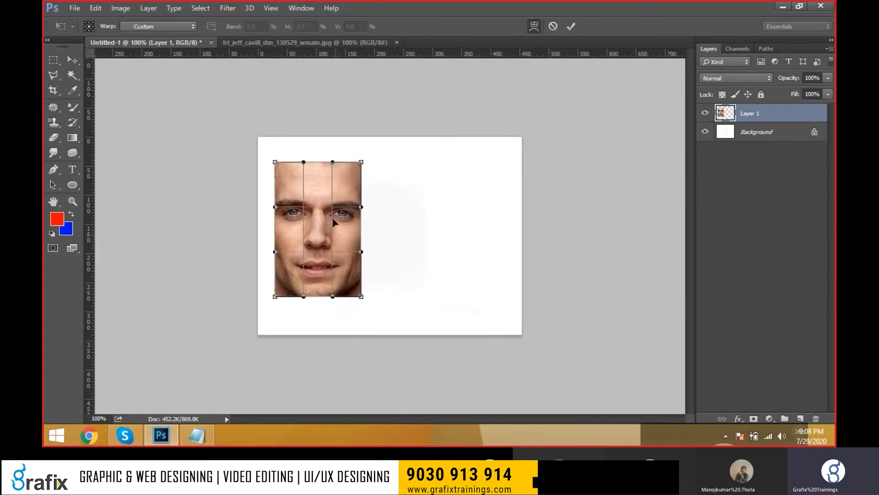
drag(333, 163, 335, 152)
drag(333, 297, 324, 327)
drag(304, 298, 302, 327)
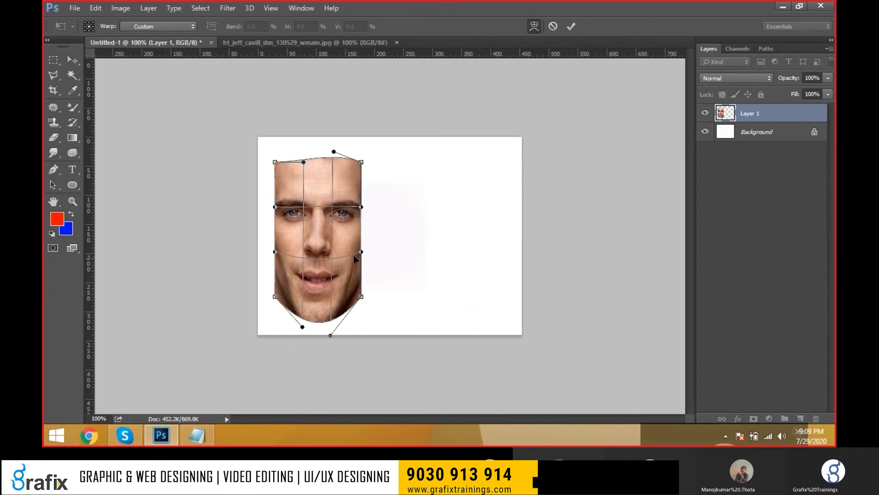
Warp the face's right side outward and its left side inward, and apply the warp.
drag(362, 252, 411, 248)
drag(361, 208, 411, 195)
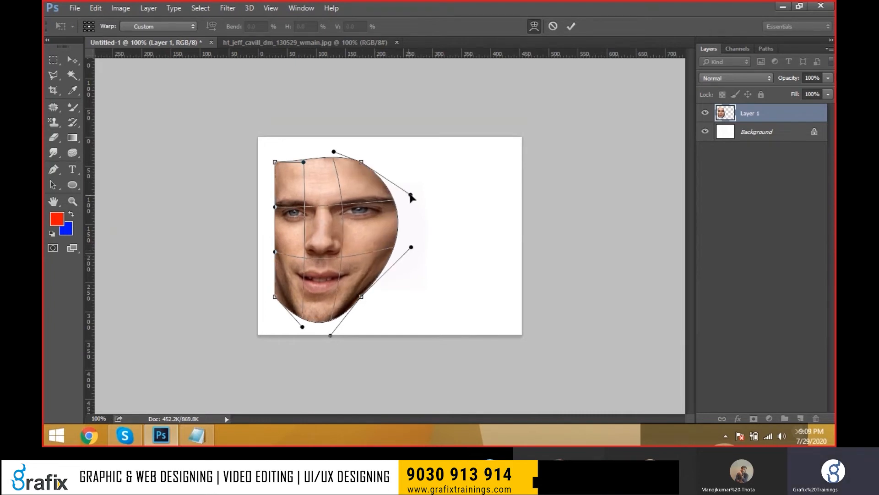
drag(283, 222, 292, 216)
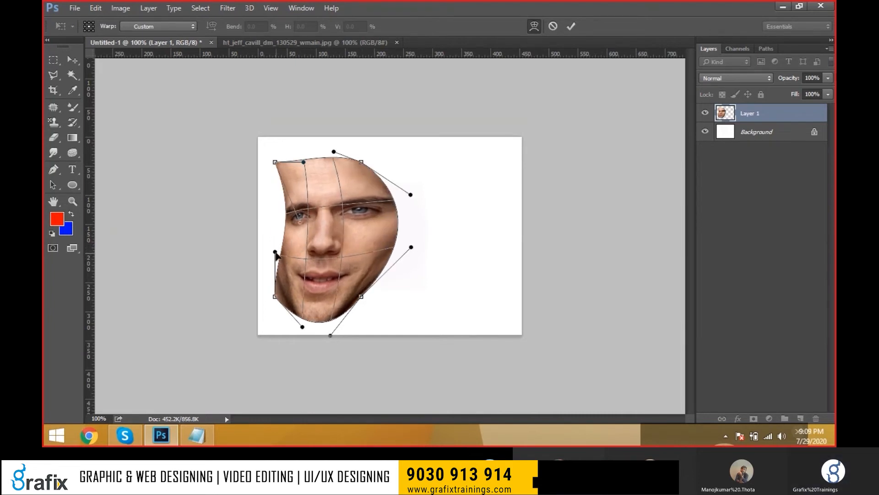
drag(276, 251, 298, 261)
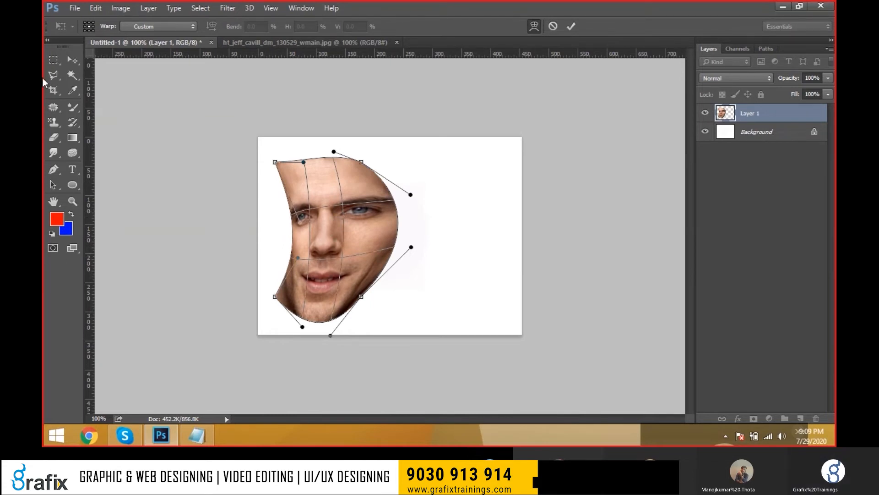
click(79, 59)
click(422, 168)
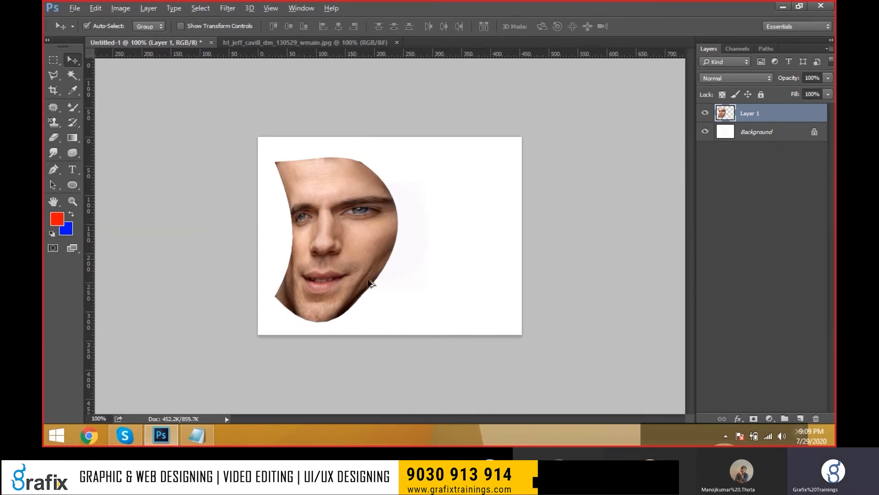
Rotate the warped face by 180°.
click(120, 8)
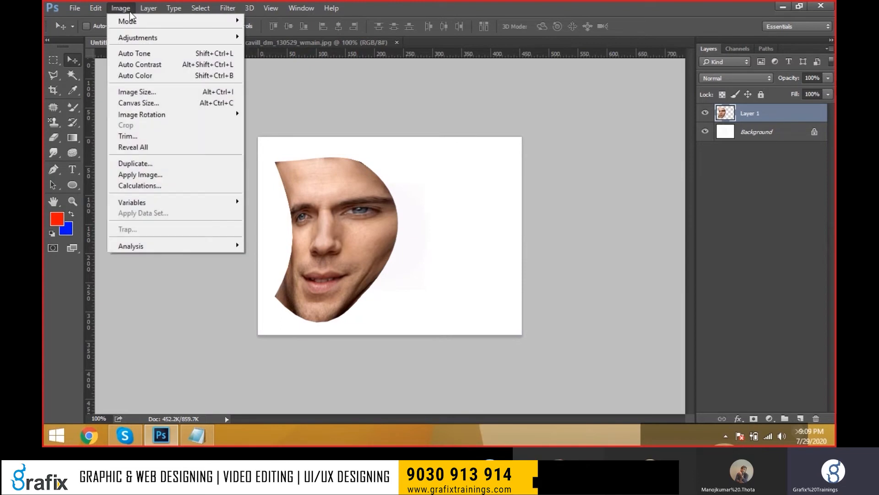
mouse_move(95, 8)
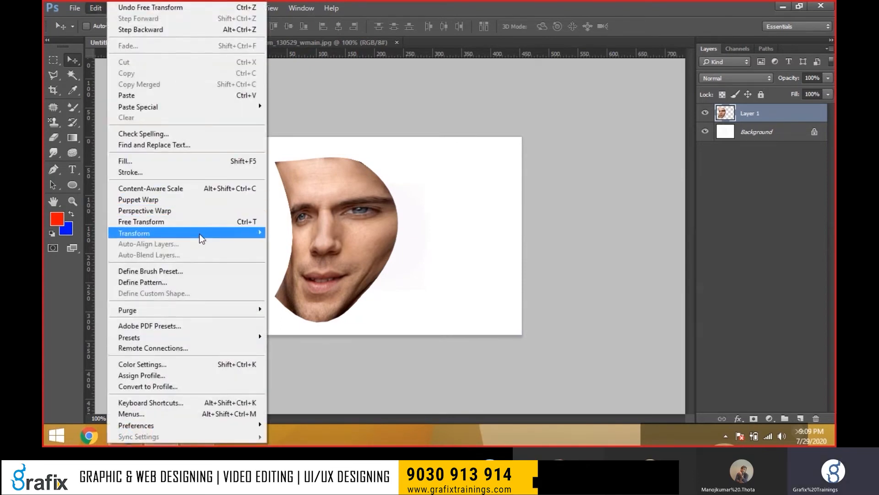
mouse_move(199, 234)
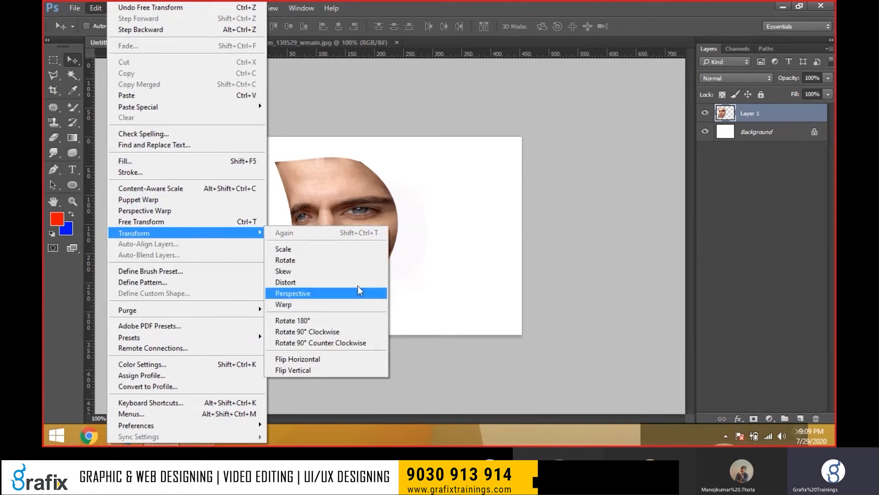
click(356, 321)
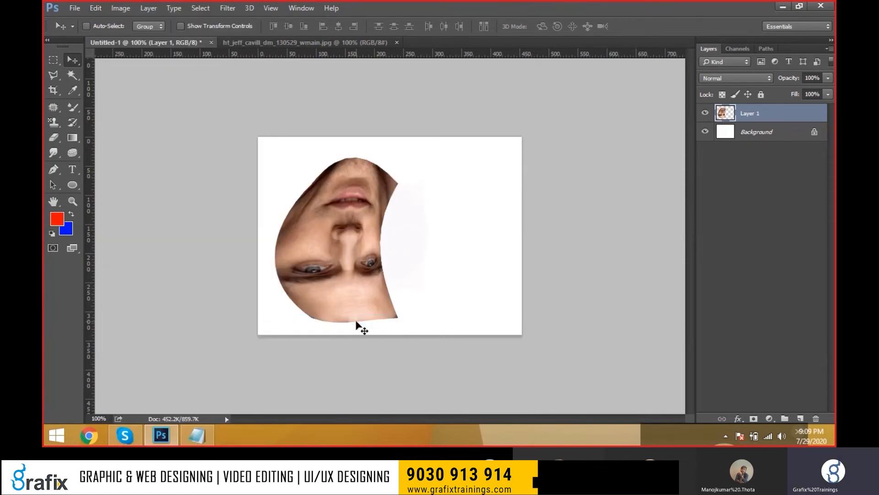
Transform the upside-down face by rotating it 90° clockwise, 90° counterclockwise and 180° in turn.
right_click(356, 267)
key(ctrl+t)
right_click(356, 267)
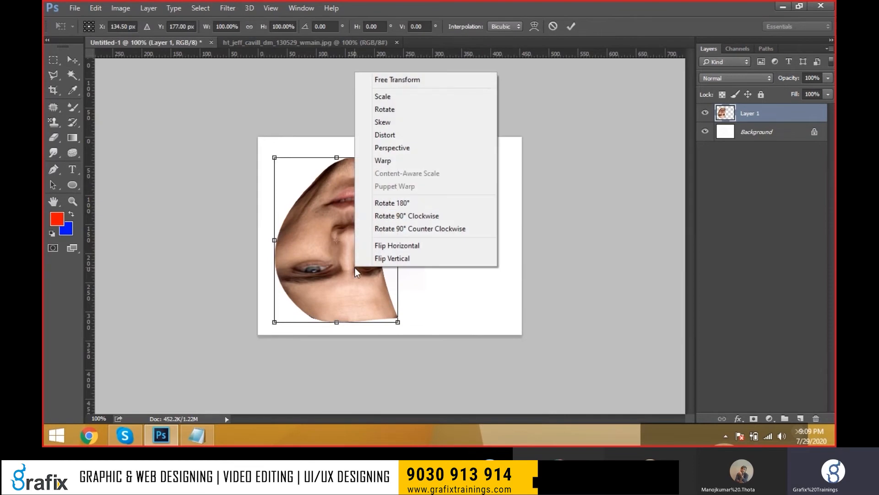
click(392, 216)
right_click(374, 277)
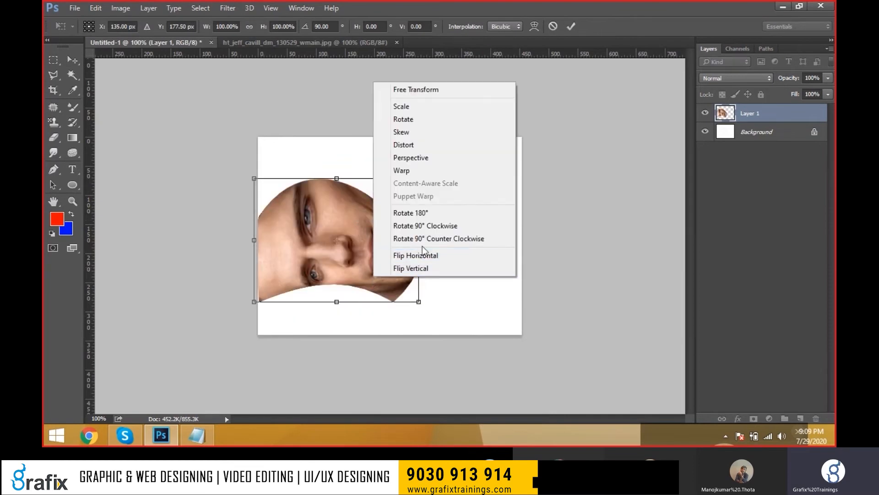
click(422, 238)
right_click(376, 273)
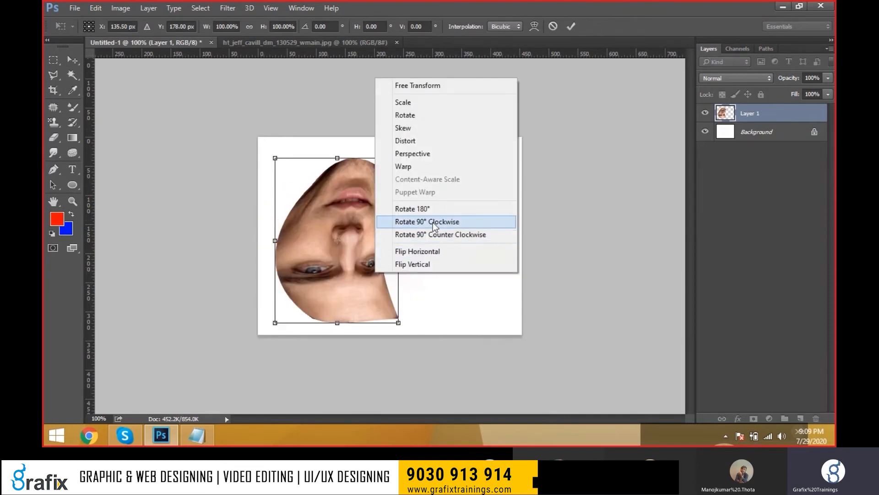
click(427, 209)
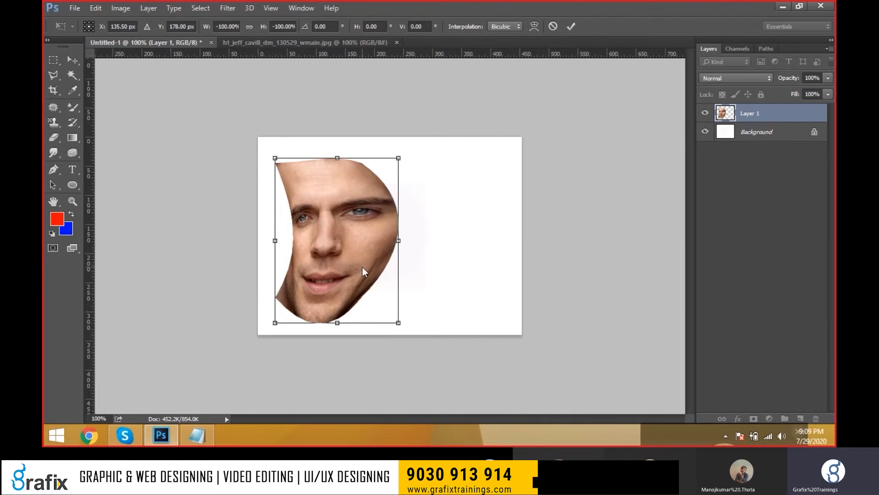
Flip the face horizontally and vertically several times, leaving it upright and mirrored, and apply the transform.
right_click(362, 267)
click(385, 244)
right_click(340, 256)
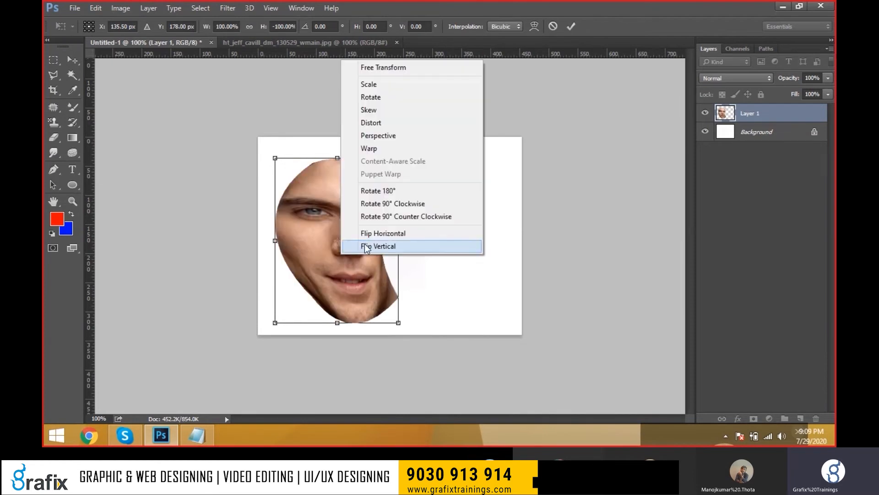
click(365, 245)
right_click(365, 247)
click(393, 239)
right_click(358, 274)
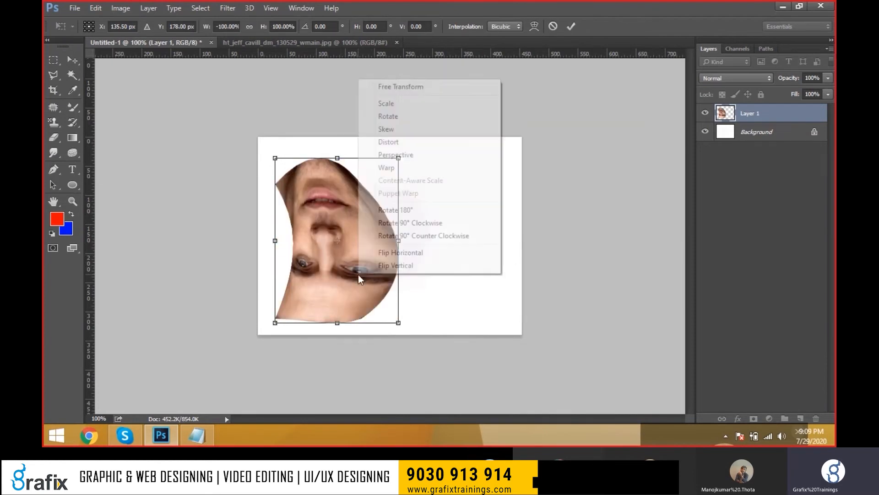
click(377, 256)
right_click(364, 287)
click(380, 281)
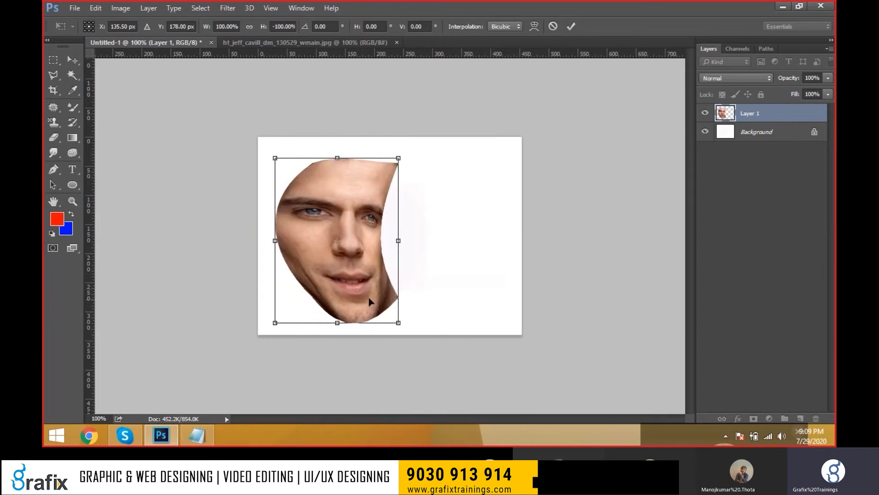
key(Return)
Delete the warped face layer and paste a fresh copy of the face into Untitled-1, placed toward the canvas's upper left.
key(Delete)
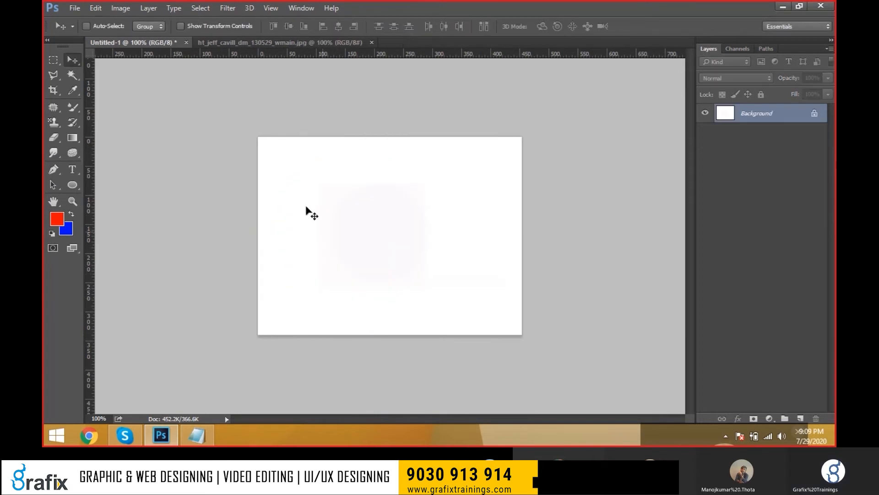
click(275, 41)
click(148, 44)
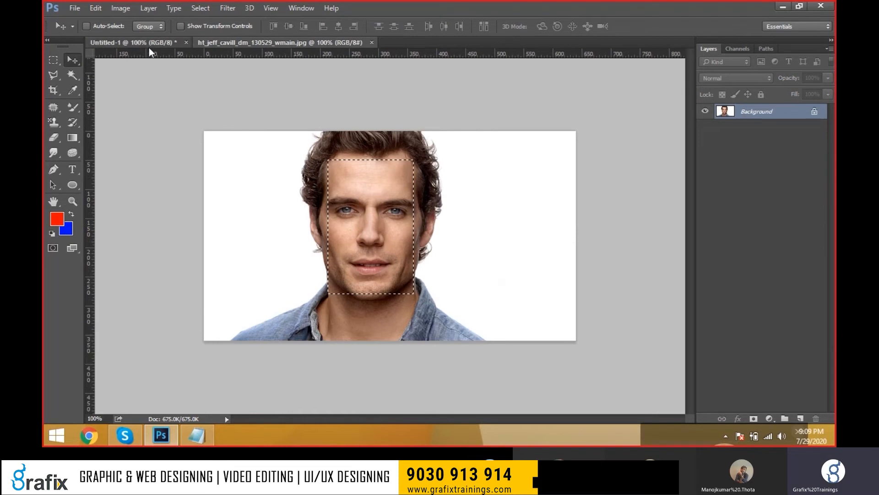
key(ctrl+v)
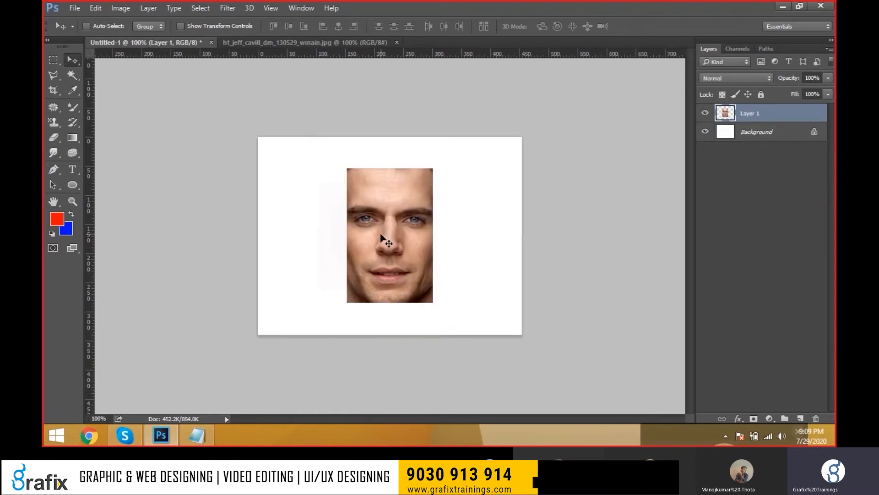
drag(375, 235, 319, 218)
Scale the pasted face down to about 68% around its centre, apply the transform, and delete the layer.
key(ctrl+t)
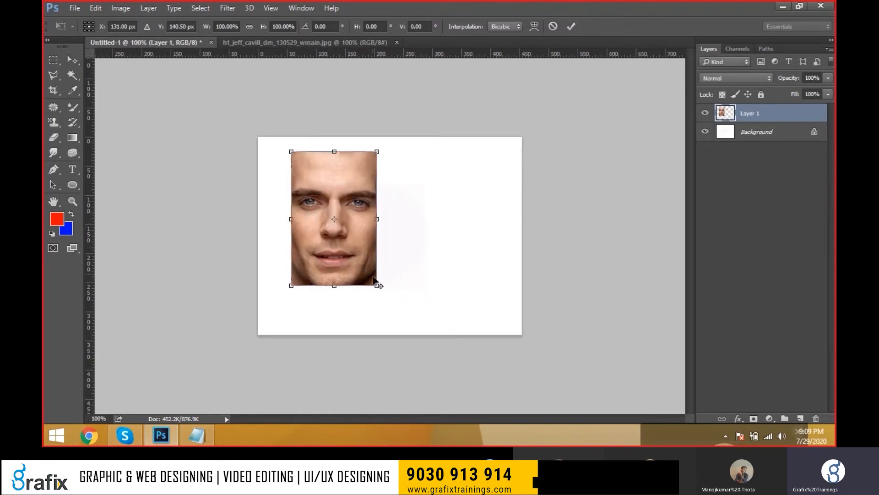
drag(377, 285, 364, 264)
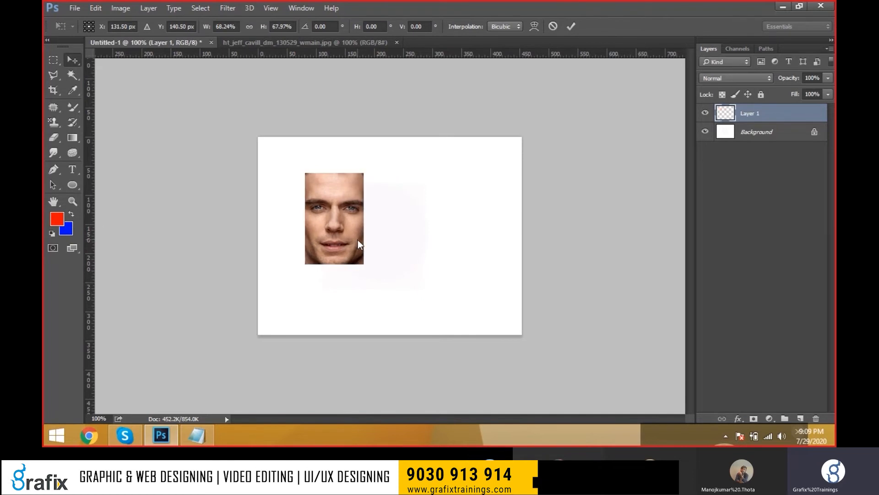
key(Return)
key(Delete)
Open the image cutting PSD file from the Classes folder.
click(76, 8)
click(87, 26)
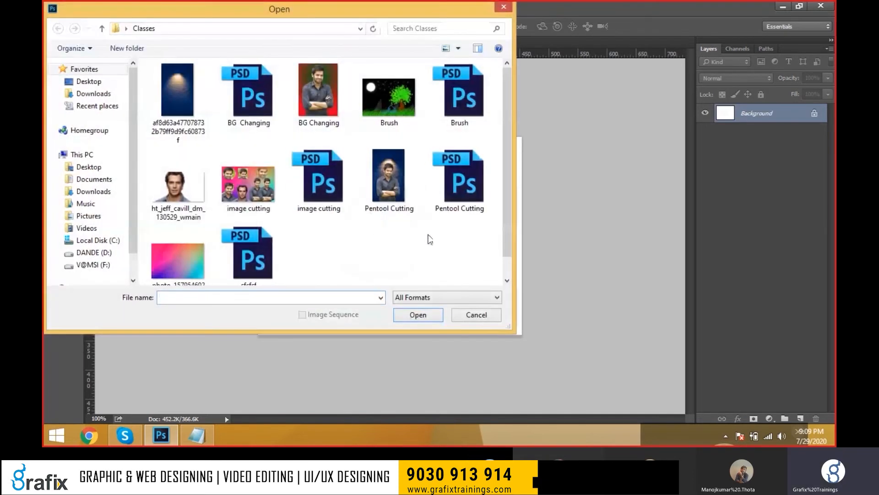
click(394, 200)
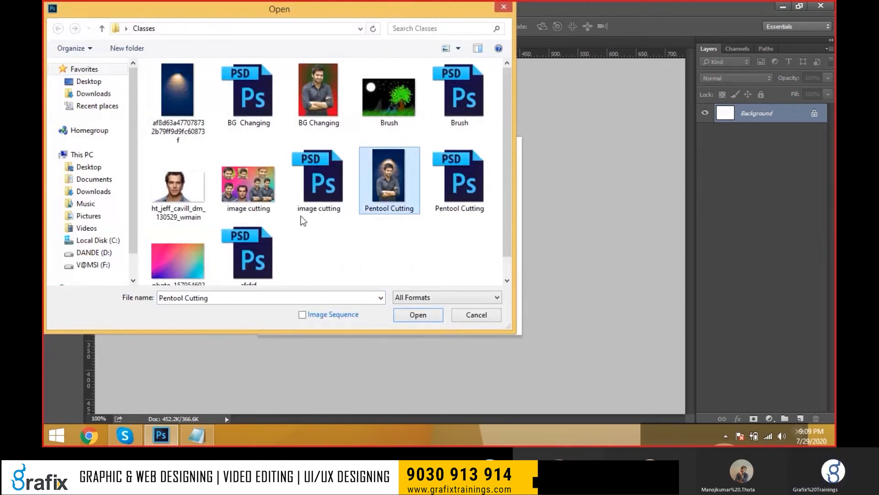
click(317, 194)
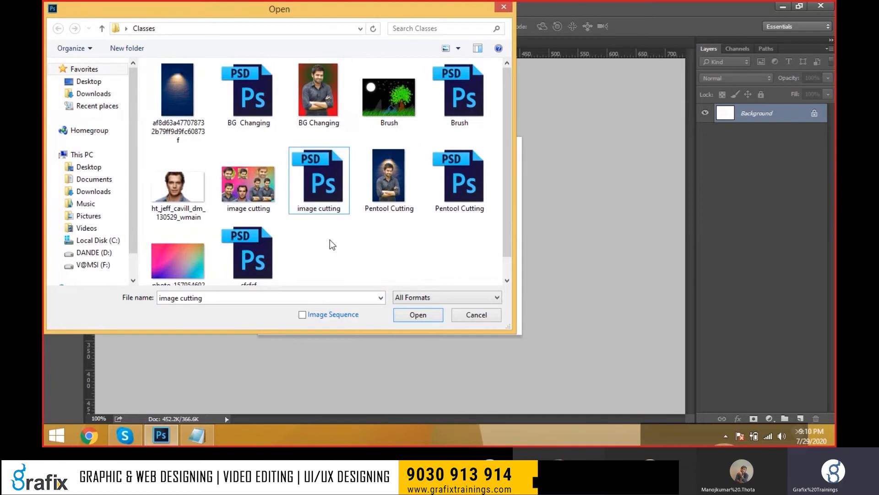
double_click(323, 198)
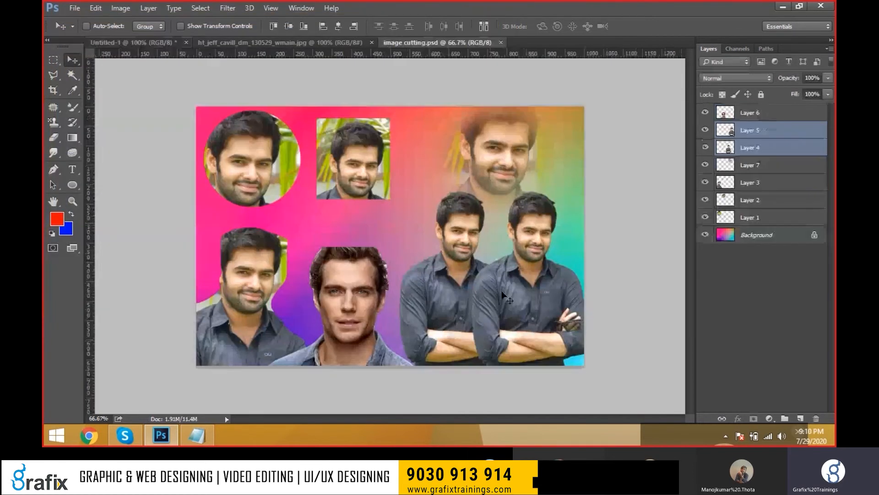
Select the rightmost standing man's layer, Layer 5, and shift him left and back right beside the other standing man.
right_click(545, 285)
click(549, 289)
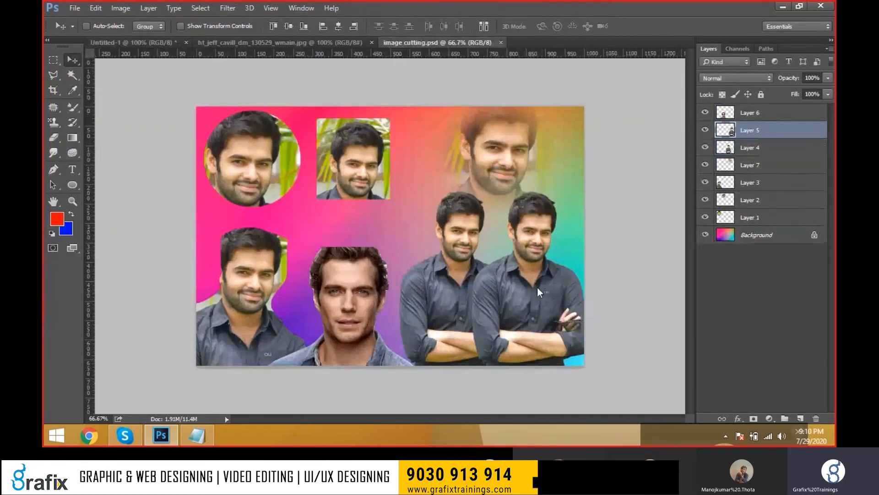
drag(537, 287, 522, 290)
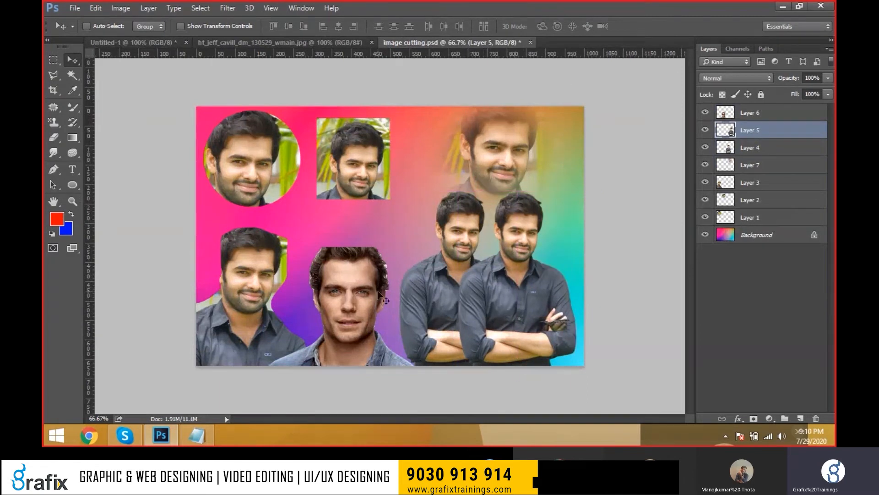
drag(465, 323, 490, 322)
Flip the rightmost standing man horizontally, apply the transform, and move him toward the canvas's right edge.
key(ctrl+t)
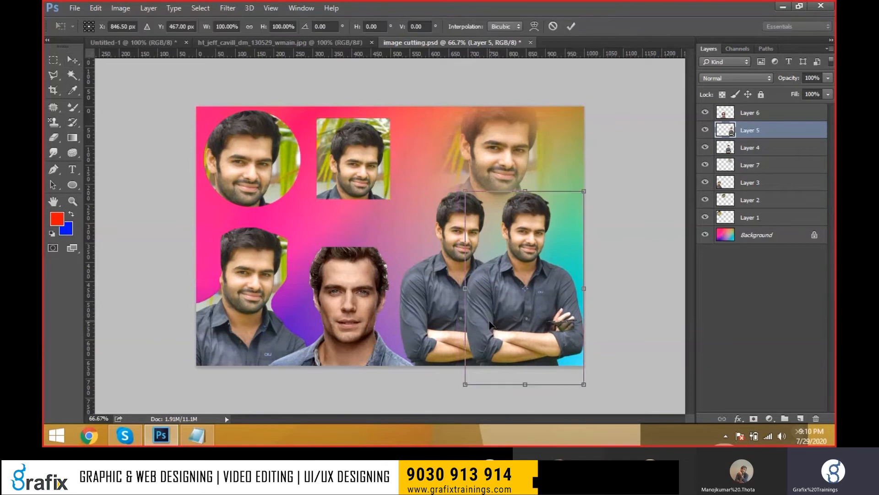
right_click(490, 321)
click(509, 301)
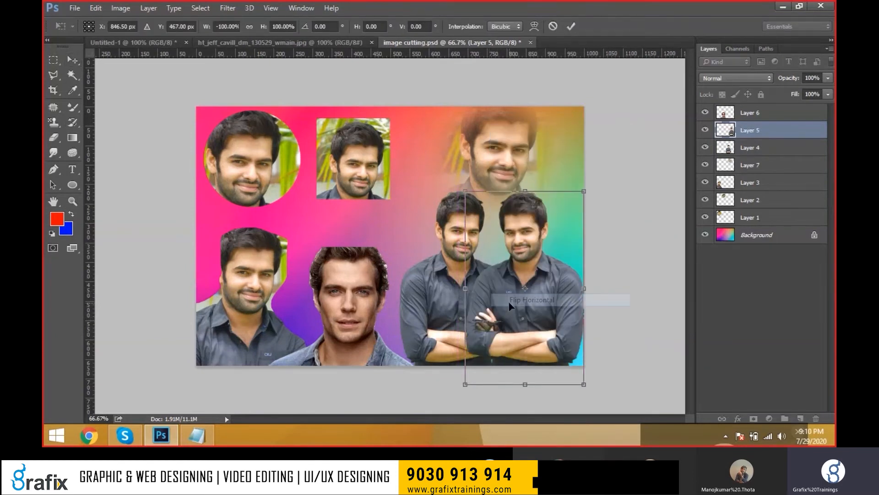
key(Return)
drag(593, 282, 570, 284)
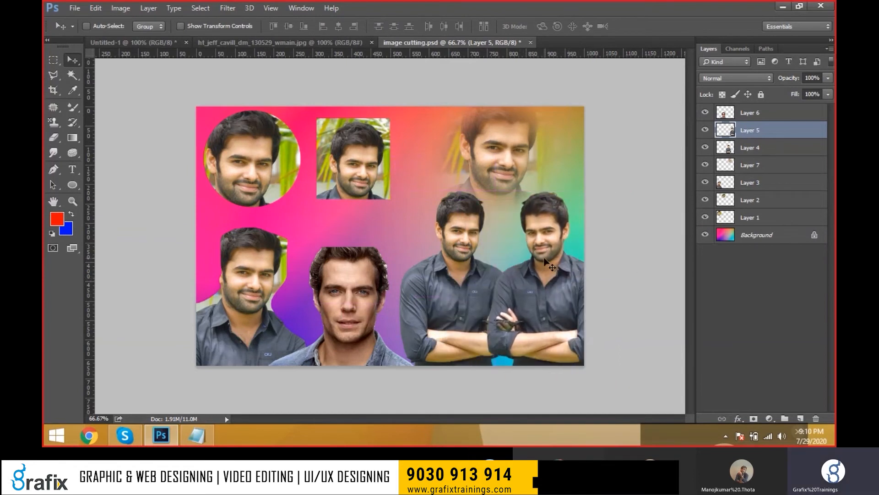
Enlarge the flipped man slightly with Free Transform, reposition him lower and further left, and apply the transform.
key(ctrl+t)
drag(603, 194, 613, 175)
drag(571, 221, 552, 251)
key(Return)
Rotate the flipped man 90° clockwise, 180° and 90° counterclockwise in turn.
key(ctrl+t)
right_click(553, 239)
click(587, 188)
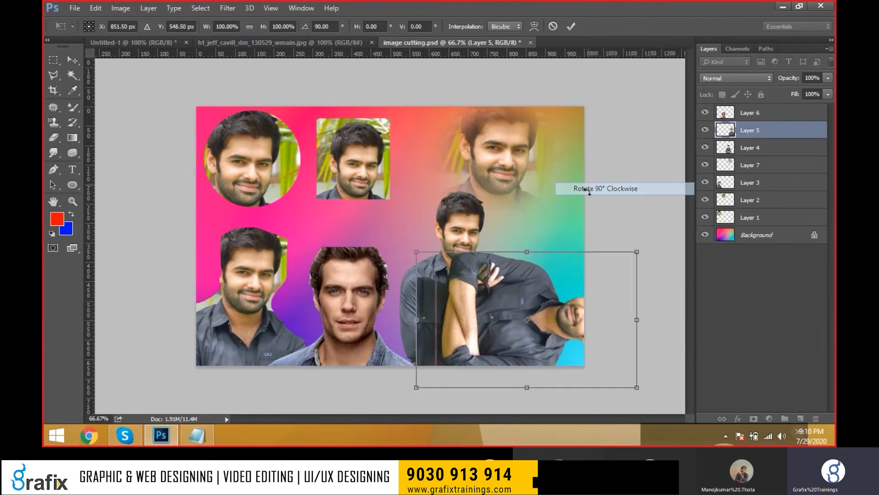
right_click(551, 302)
click(580, 236)
right_click(553, 310)
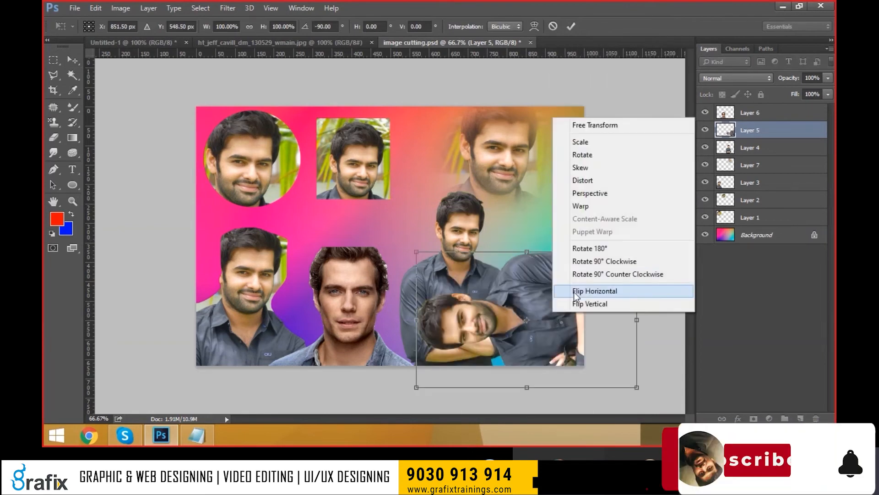
click(579, 274)
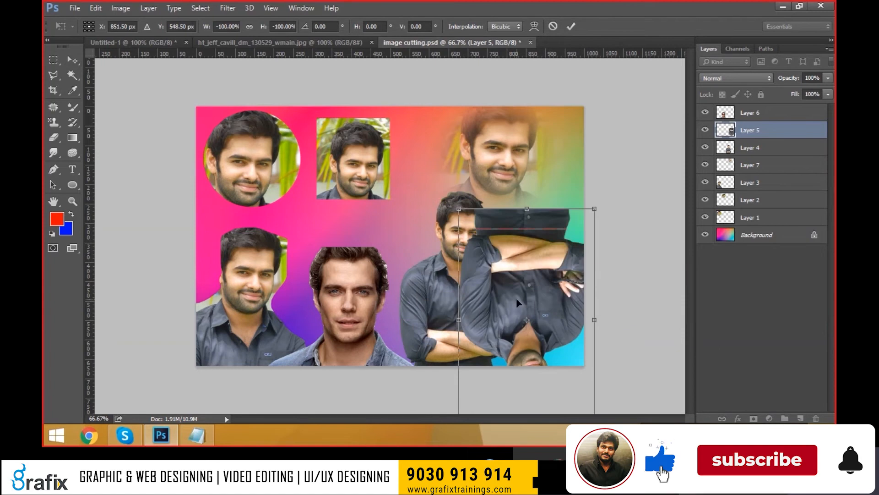
Rotate the man through further 90° turns and 180° back upright, and apply the transform with him moved up and left.
right_click(517, 300)
click(547, 255)
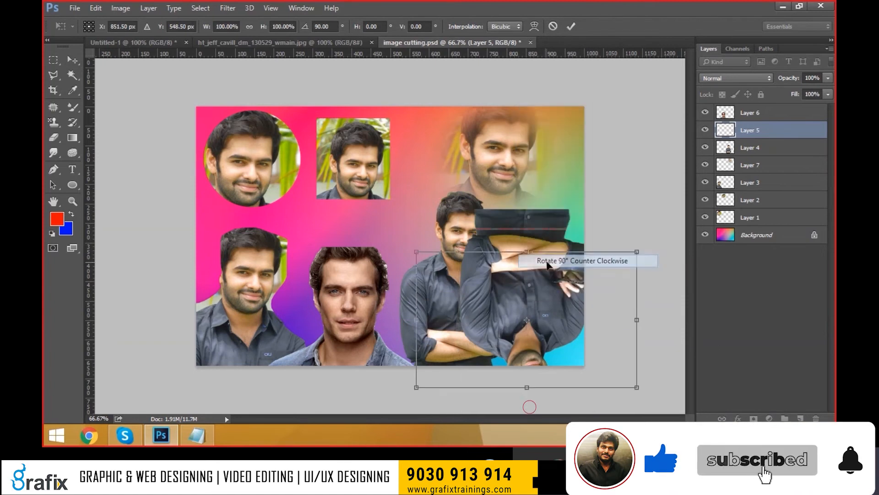
right_click(533, 304)
click(552, 251)
right_click(539, 278)
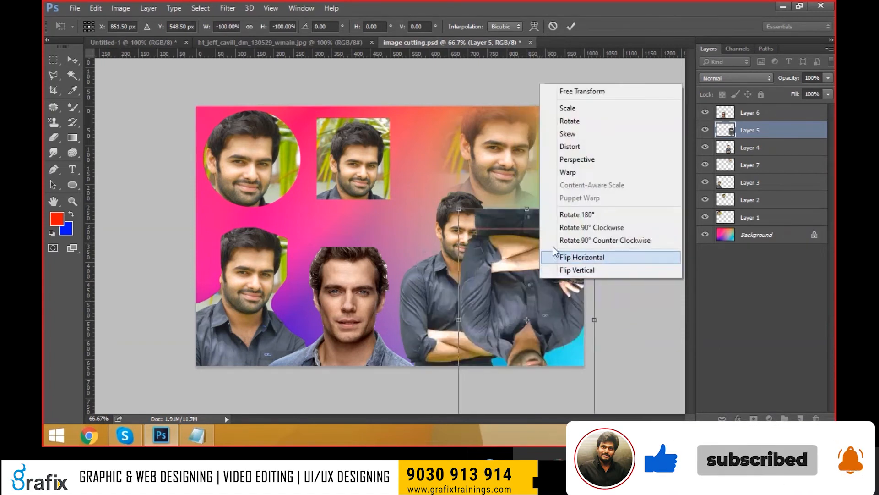
click(556, 215)
drag(539, 301, 515, 258)
key(Return)
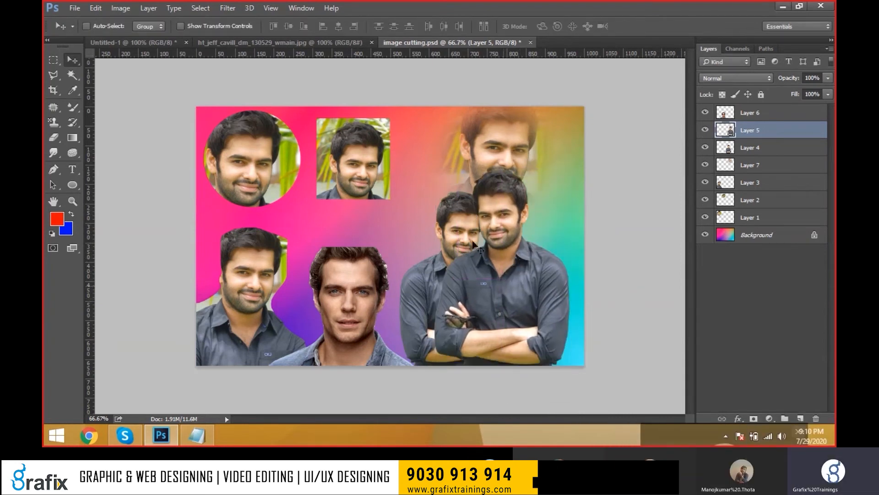
Select the enlarged man on Layer 5 with a rectangular marquee and move him into the Untitled-1 document.
key(m)
drag(435, 165, 569, 365)
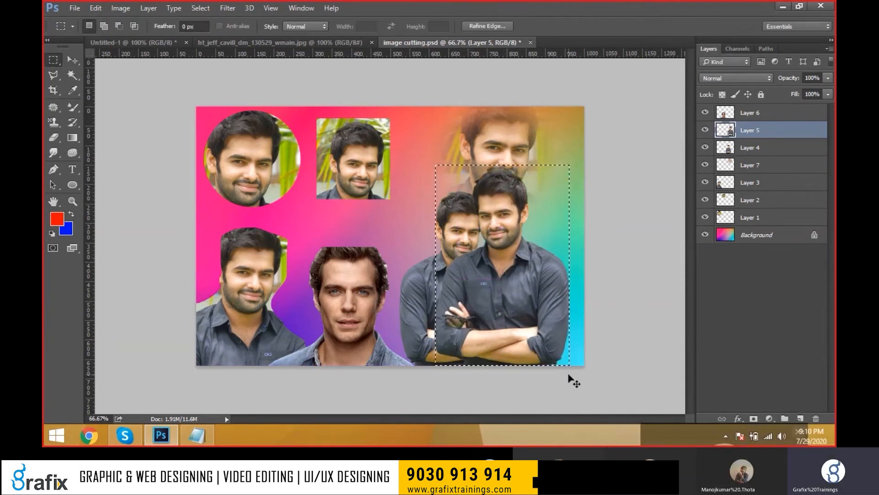
drag(435, 164, 577, 375)
key(v)
drag(228, 40, 393, 143)
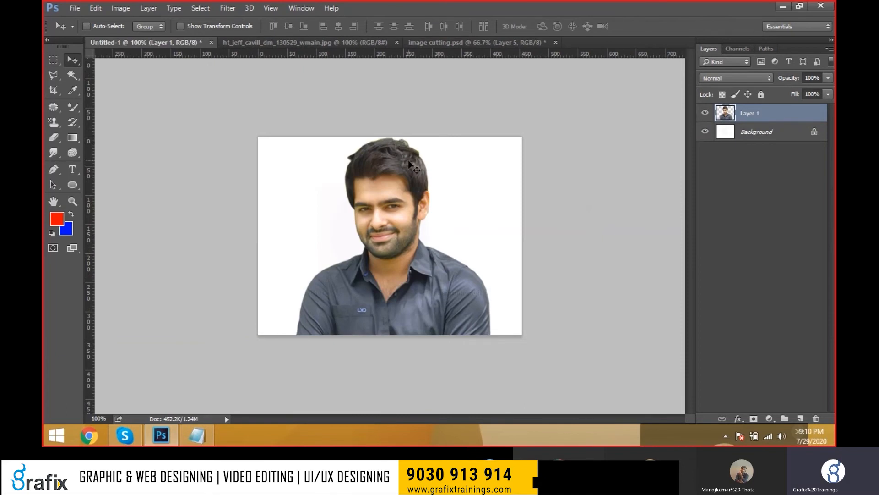
Scale the man down to fit within the Untitled-1 canvas, place him in its upper half, and apply the transform.
key(ctrl+t)
drag(487, 133, 428, 231)
drag(424, 274, 415, 197)
key(Return)
Select the man's layer, Layer 1, and place a duplicate of it directly below the original.
right_click(387, 211)
click(398, 231)
right_click(393, 211)
click(413, 223)
drag(411, 223, 405, 329)
Flip the lower copy vertically to form a reflection directly beneath the man, and delete the copy.
key(ctrl+t)
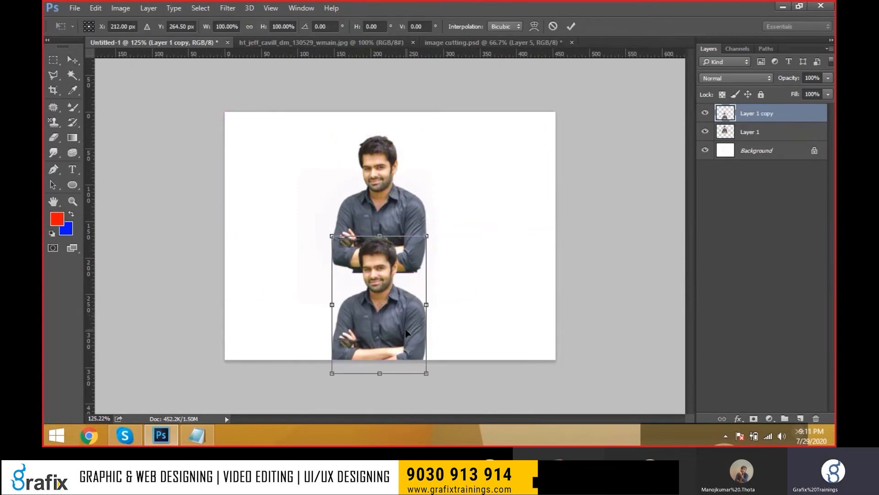
right_click(405, 328)
click(418, 322)
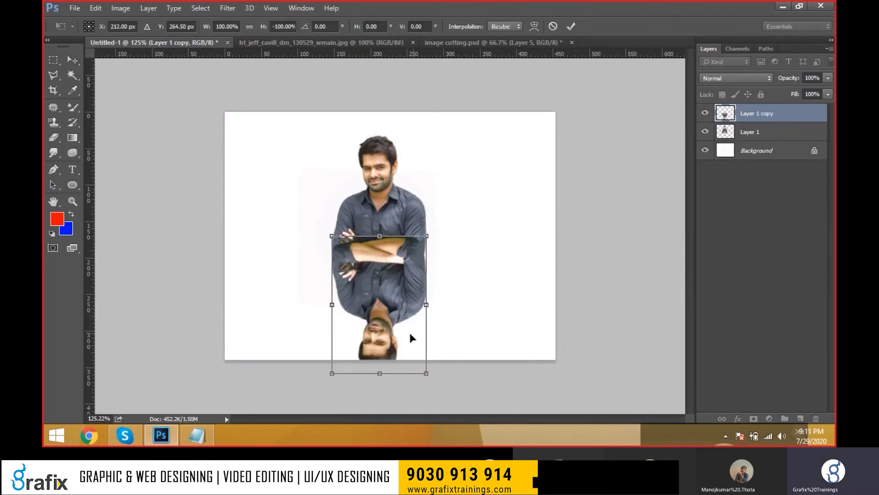
key(Return)
drag(405, 339, 412, 328)
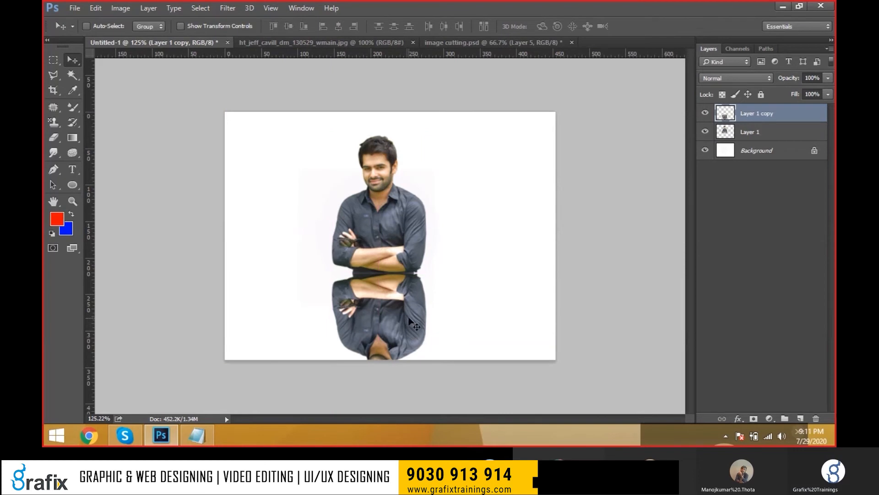
key(Delete)
Select the remaining man on Layer 1 and move him slightly upward on the canvas.
right_click(358, 220)
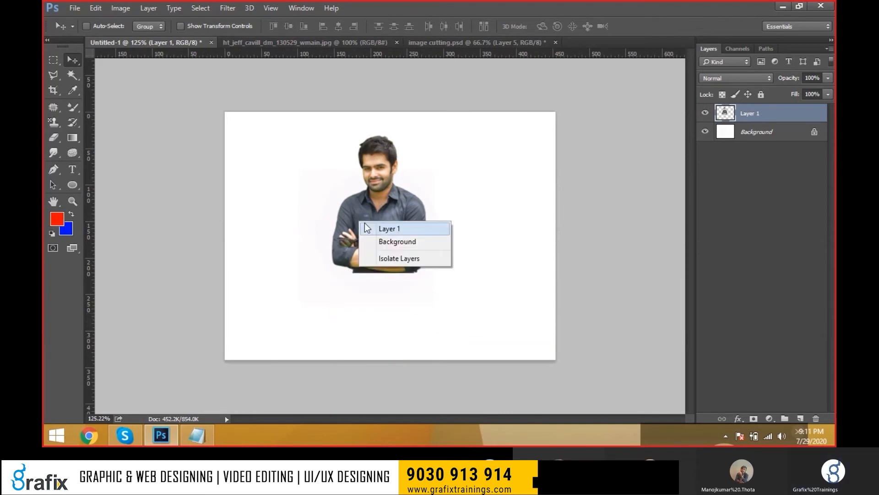
click(368, 228)
drag(372, 233, 373, 222)
Switch to Chrome, go to google.com, search for "pixabay" and open the Pixabay website.
click(95, 431)
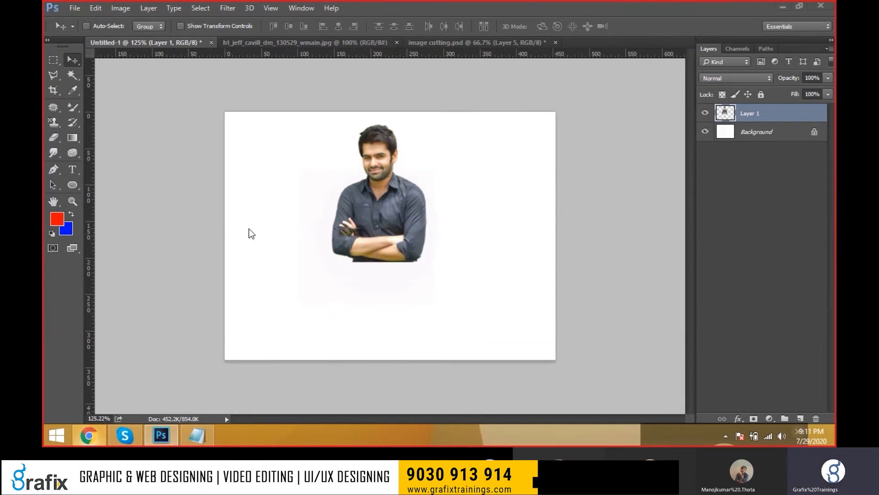
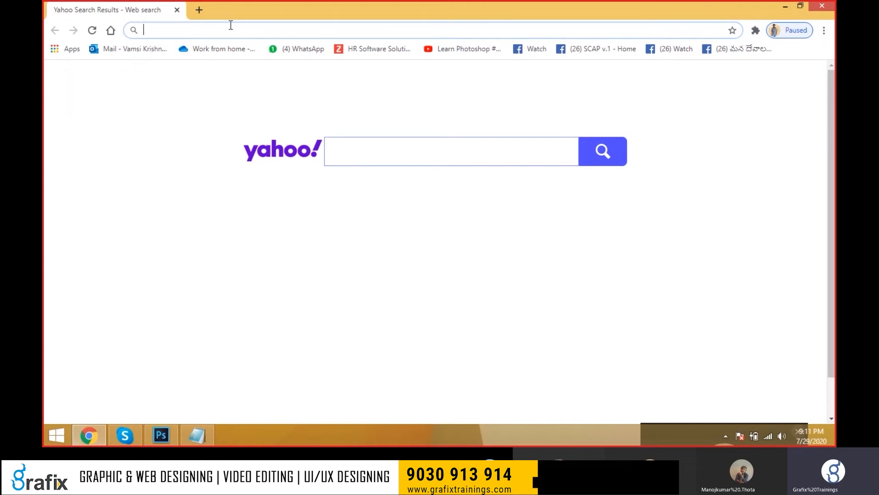
text(g)
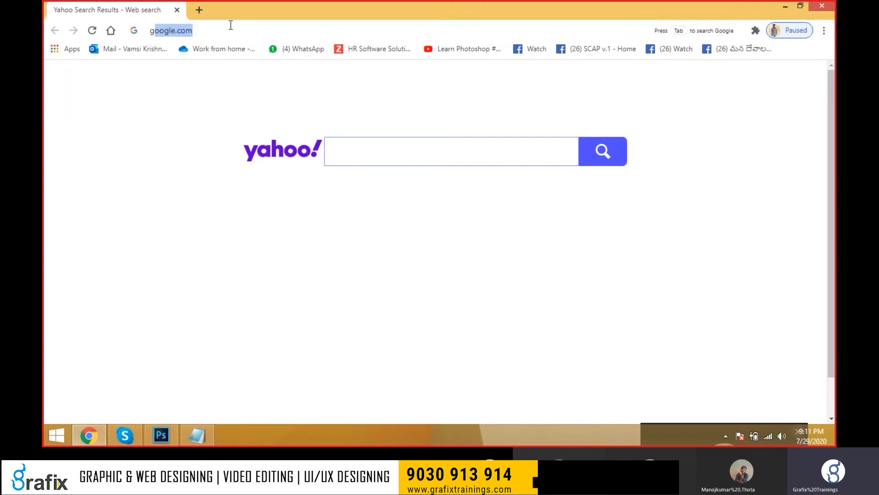
key(Return)
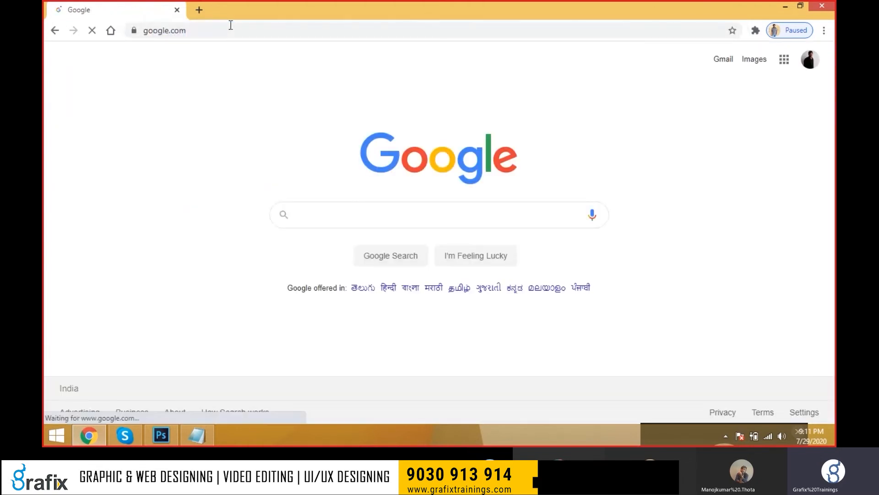
text(p)
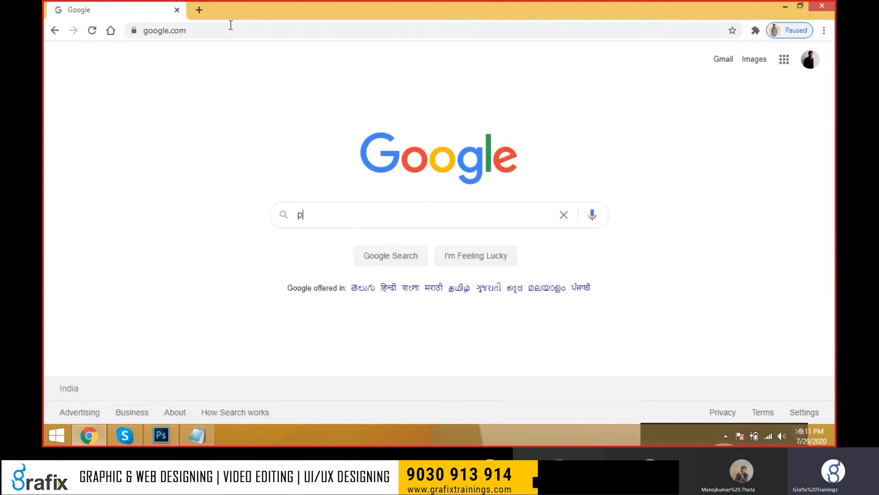
text(ixabay)
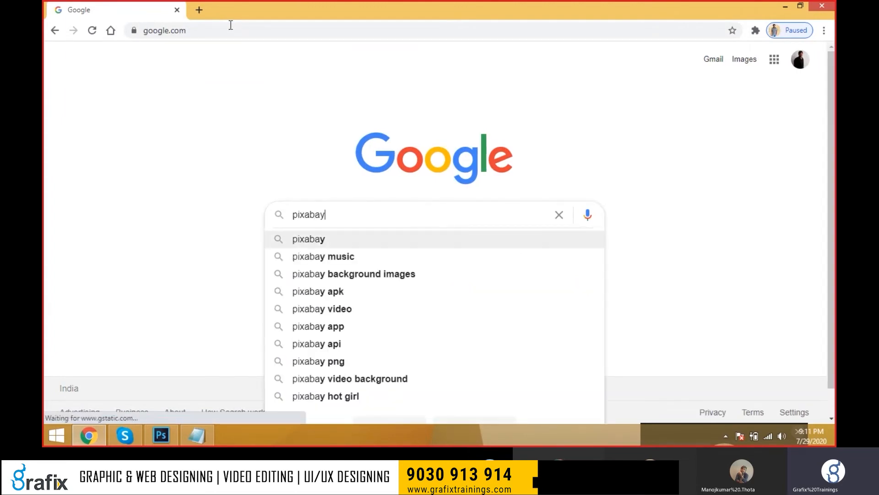
key(Return)
click(288, 164)
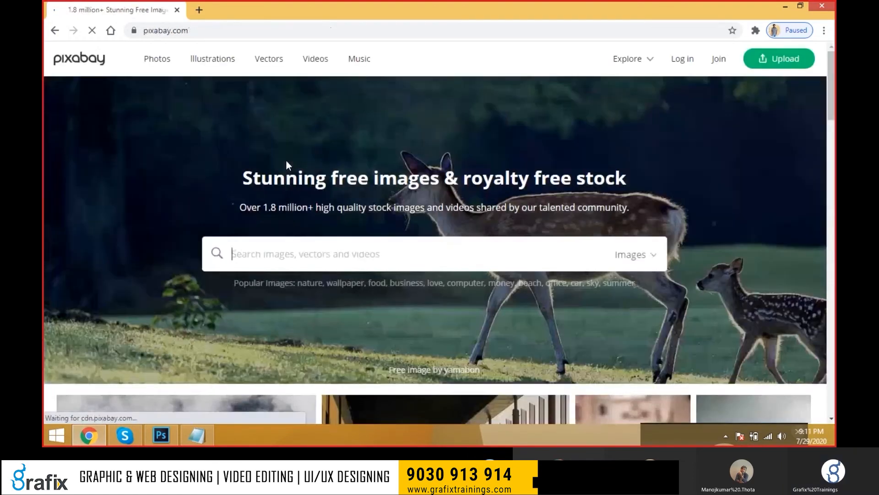
Browse the Pixabay homepage's photos and search its images for "water".
scroll(310, 160, down, 15)
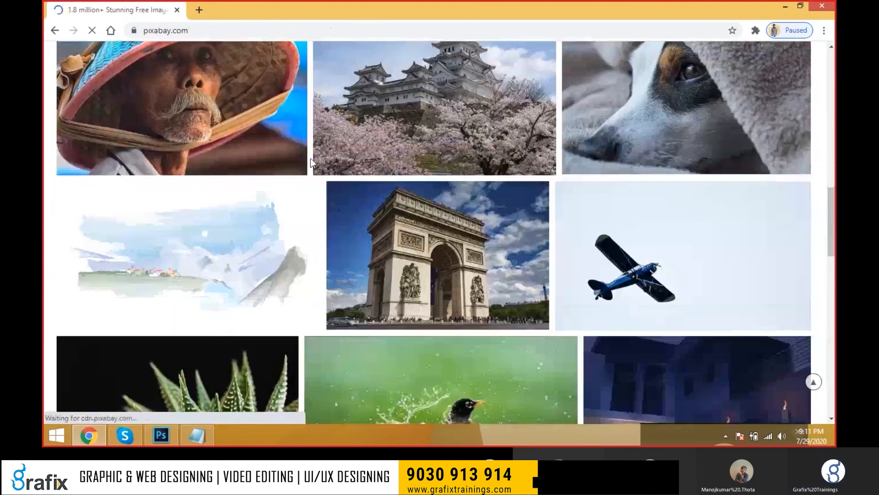
scroll(311, 160, down, 10)
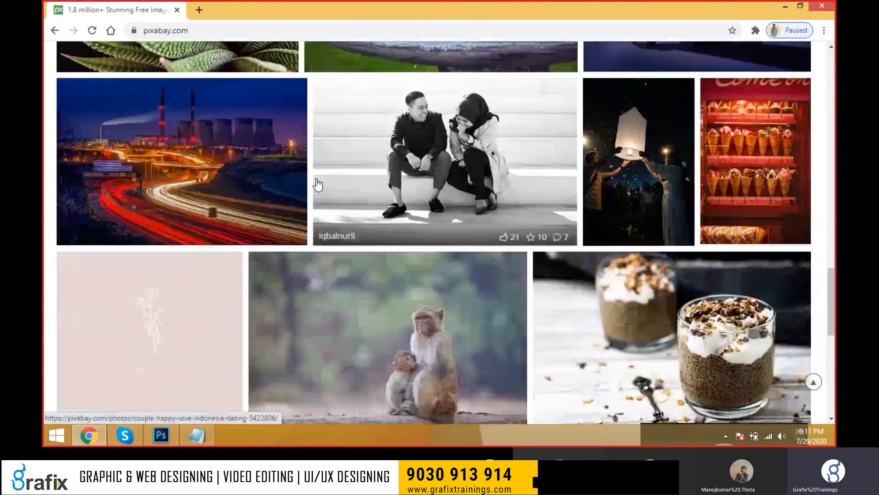
scroll(319, 184, down, 3)
scroll(523, 215, down, 5)
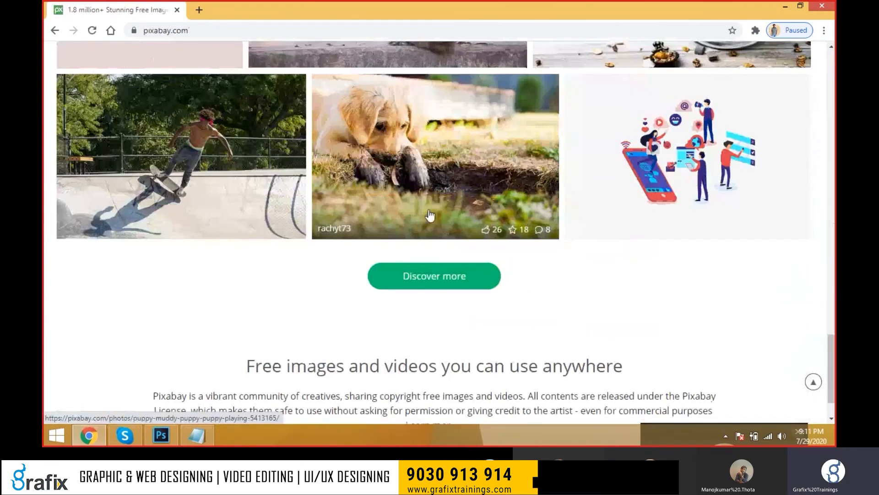
scroll(430, 215, up, 3)
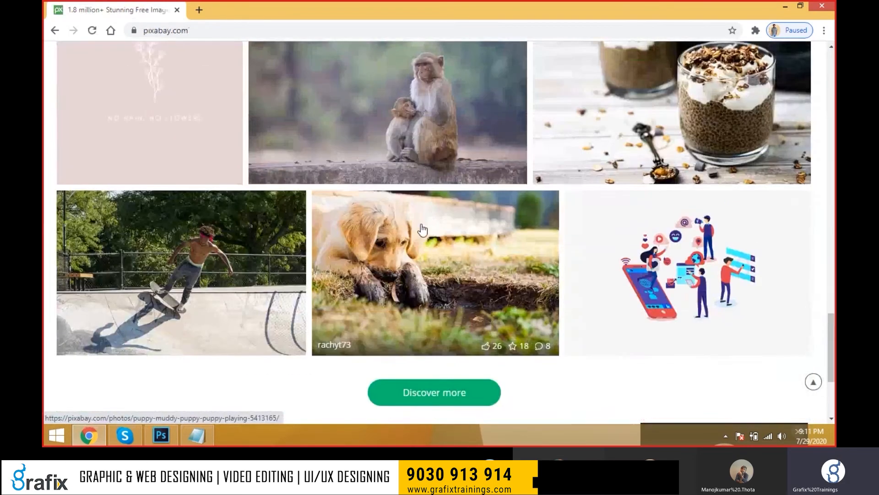
scroll(383, 197, up, 15)
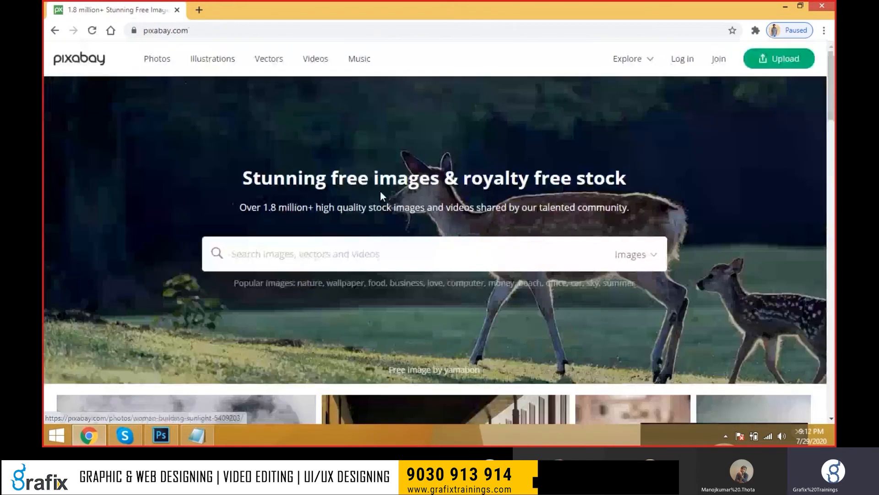
click(473, 248)
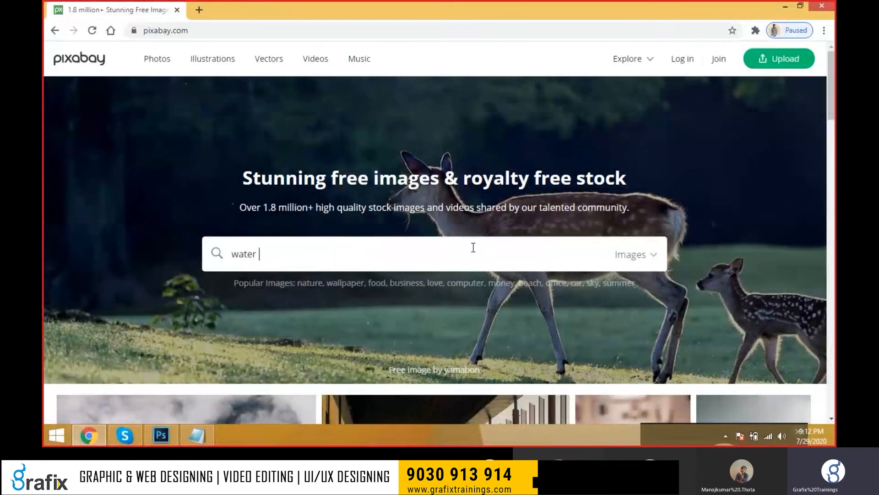
key(Return)
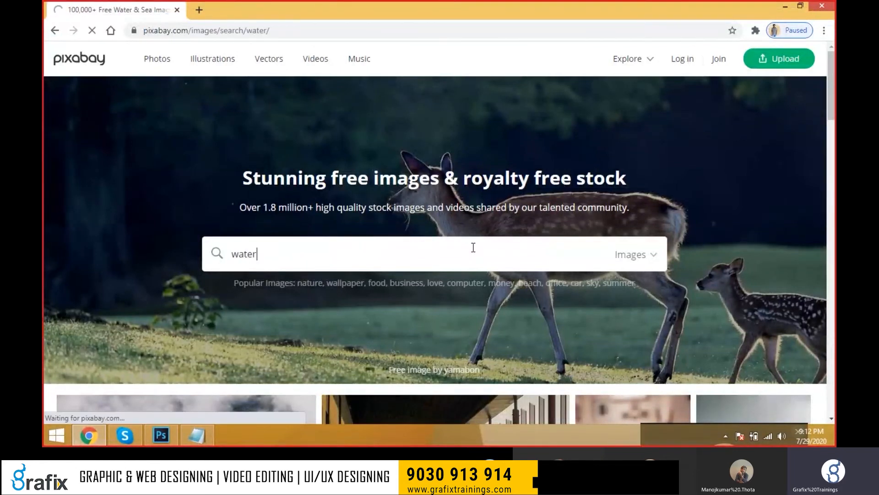
Look through the water images, preview the sunset tree photo, and open the Bled Island panorama with its free download size options.
scroll(512, 210, down, 2)
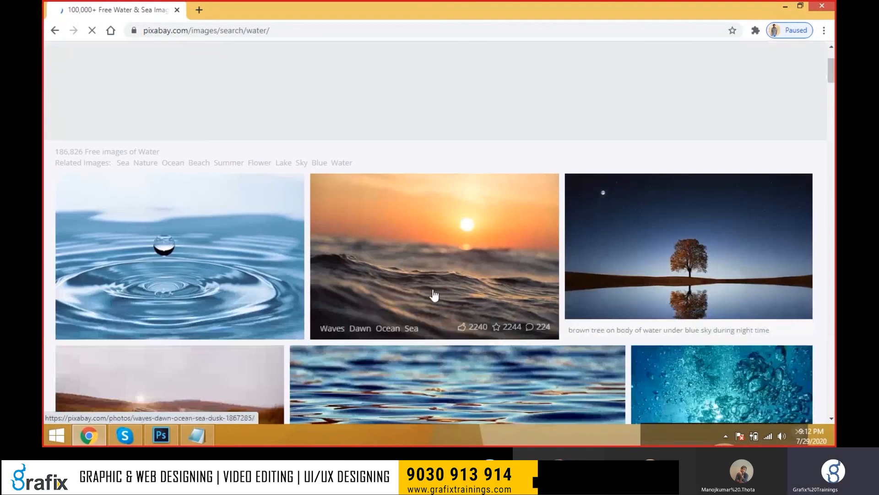
scroll(435, 298, down, 10)
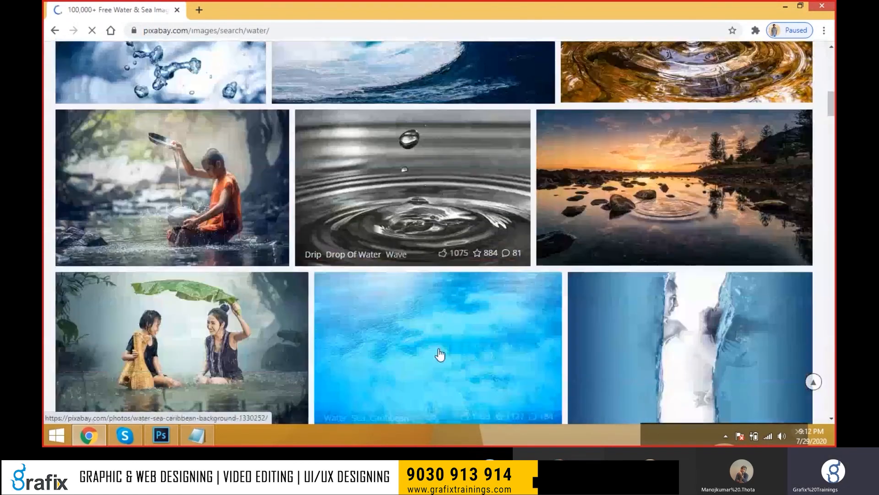
scroll(440, 354, down, 4)
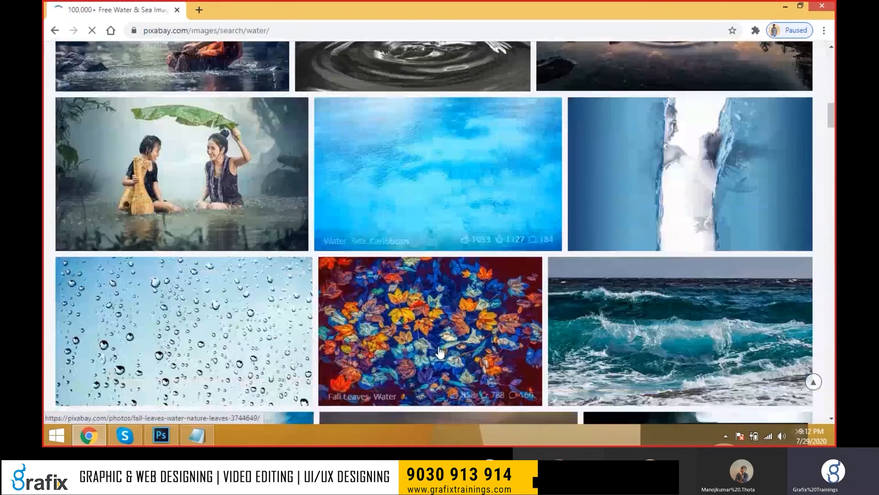
scroll(439, 353, down, 8)
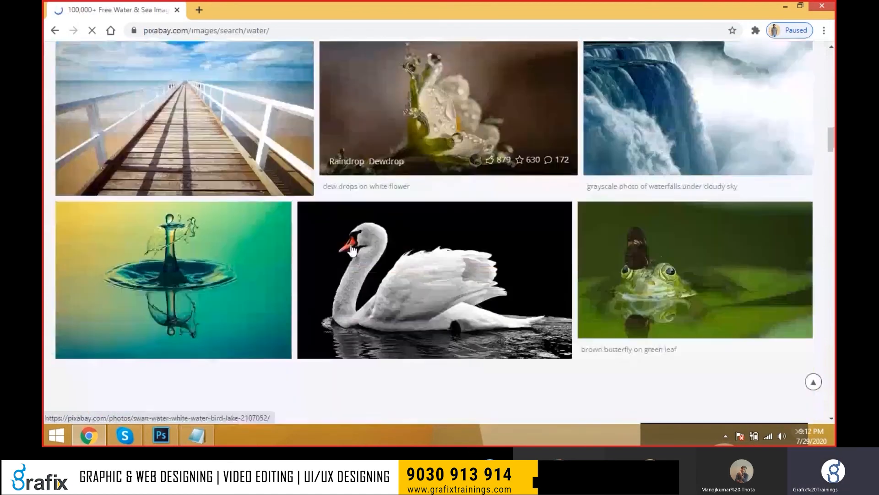
scroll(352, 250, down, 1)
scroll(351, 250, down, 5)
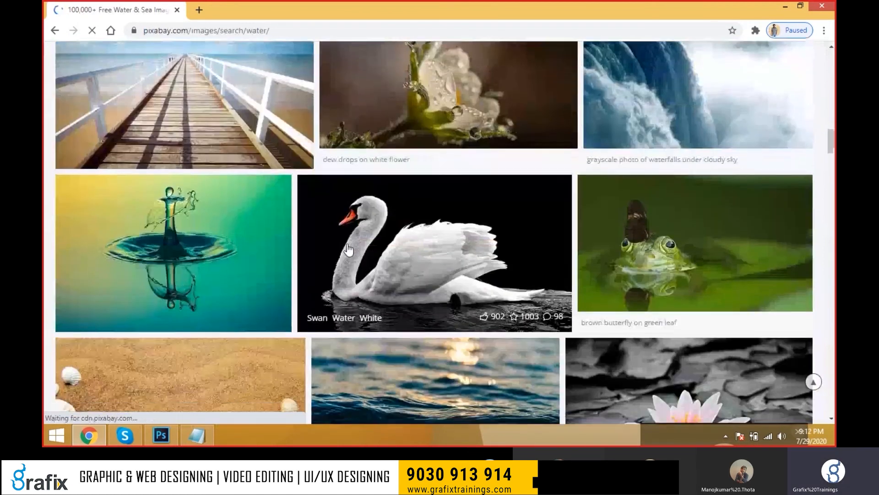
scroll(348, 250, down, 5)
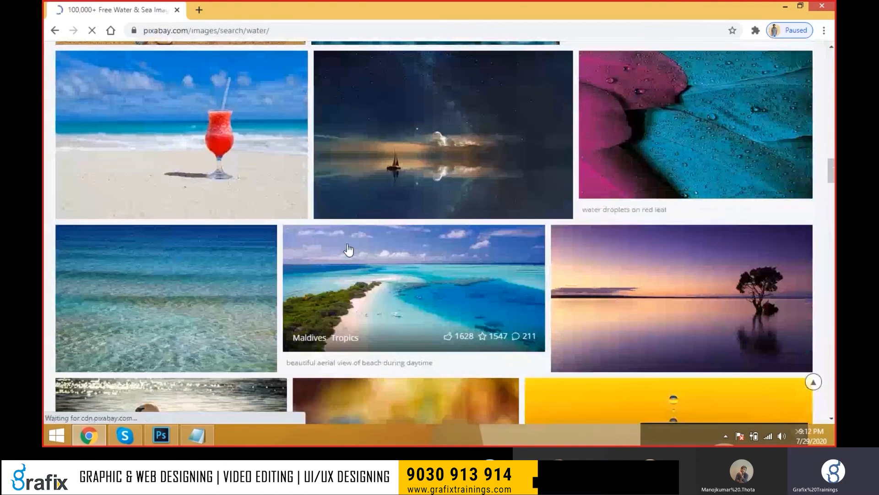
scroll(348, 250, down, 4)
scroll(349, 250, down, 6)
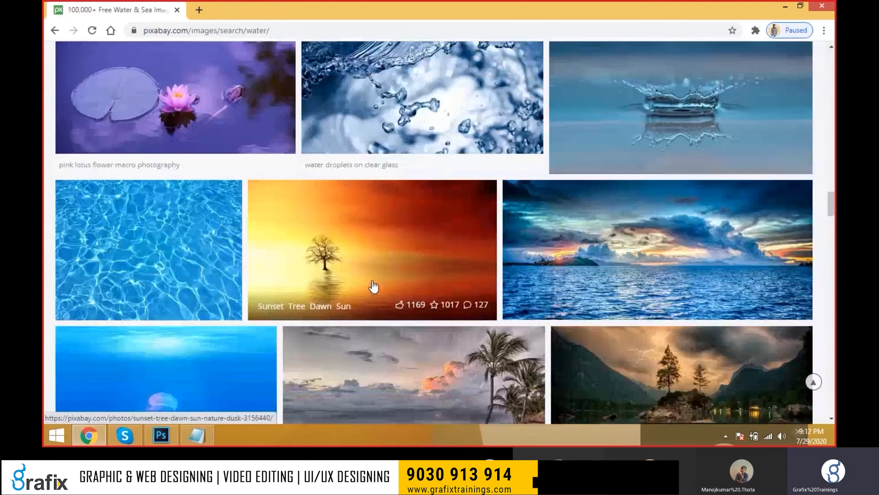
click(443, 260)
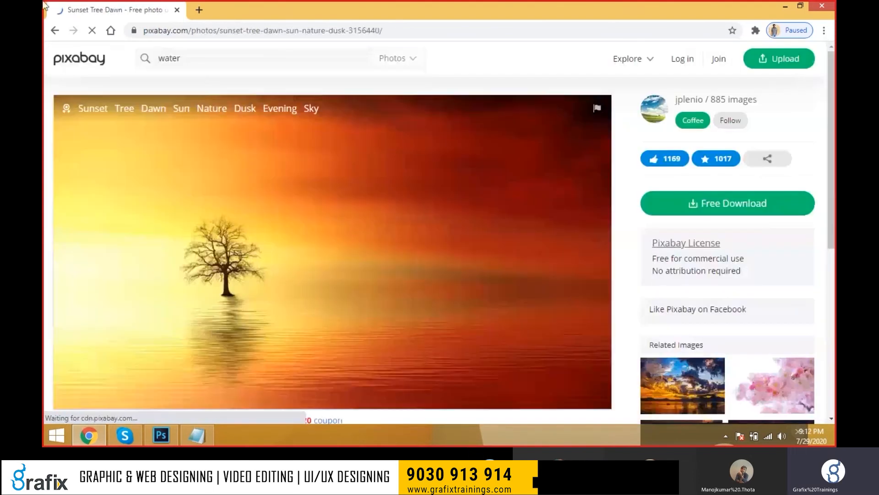
click(55, 30)
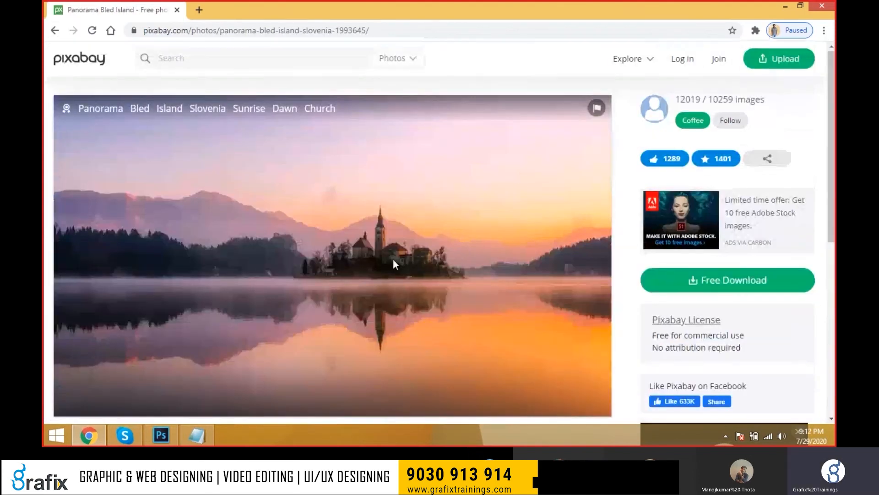
click(774, 288)
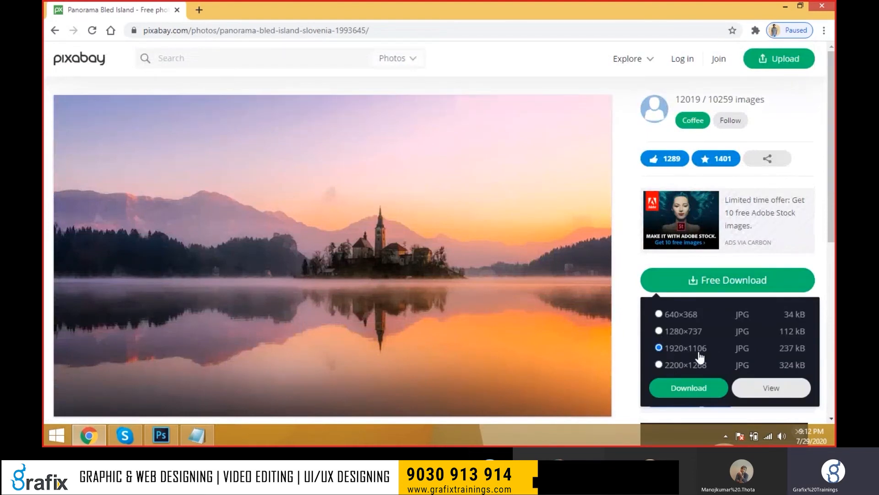
Try to download the panorama at 1920×1106 and at 1280×737, dismissing the captcha dialog each time.
click(688, 390)
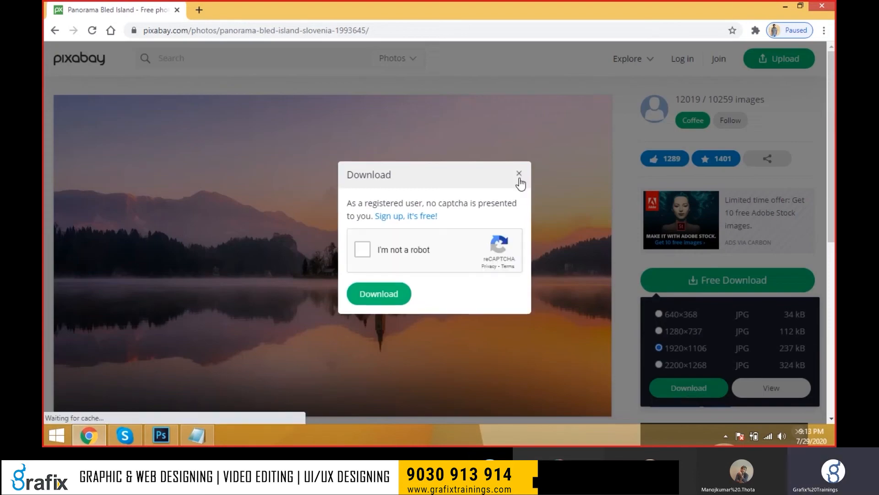
click(519, 174)
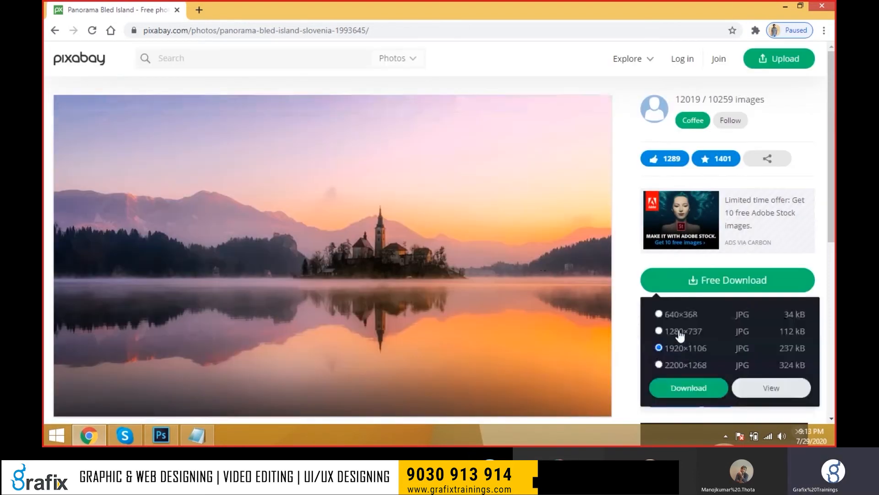
click(681, 398)
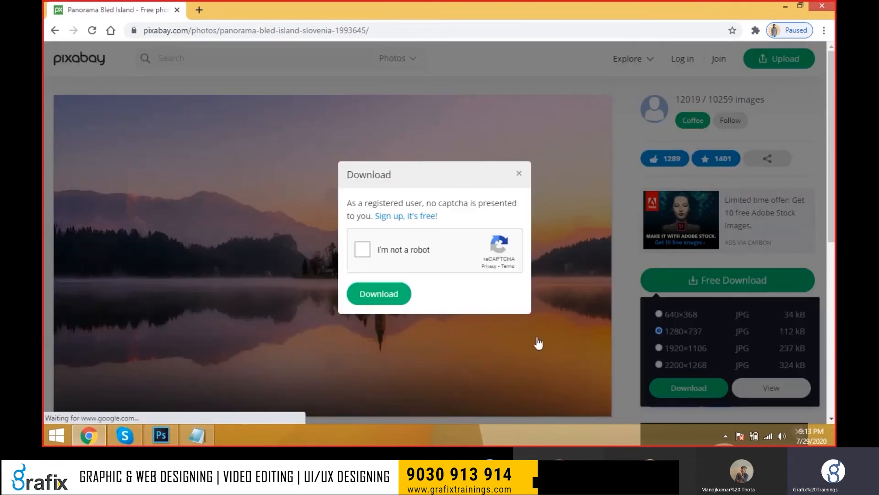
click(519, 174)
Download the panorama as the 640×368 JPG, show it in its folder and open the file in Photoshop.
mouse_move(681, 321)
click(690, 390)
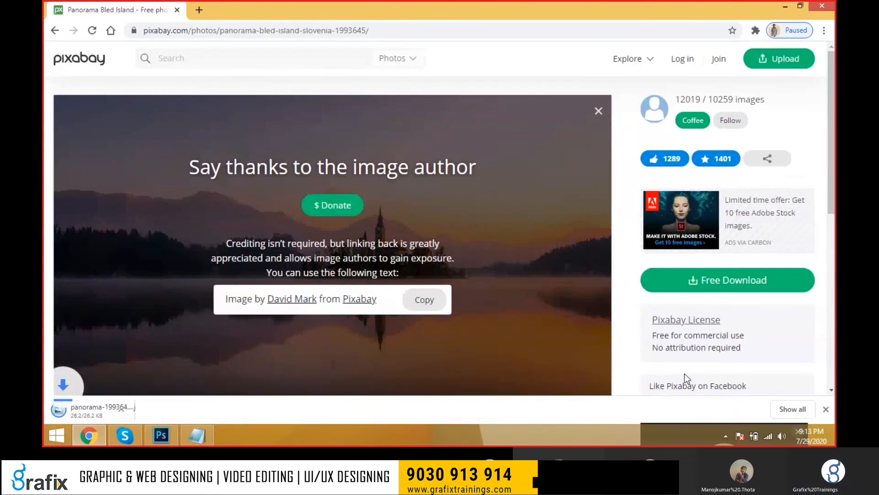
click(158, 409)
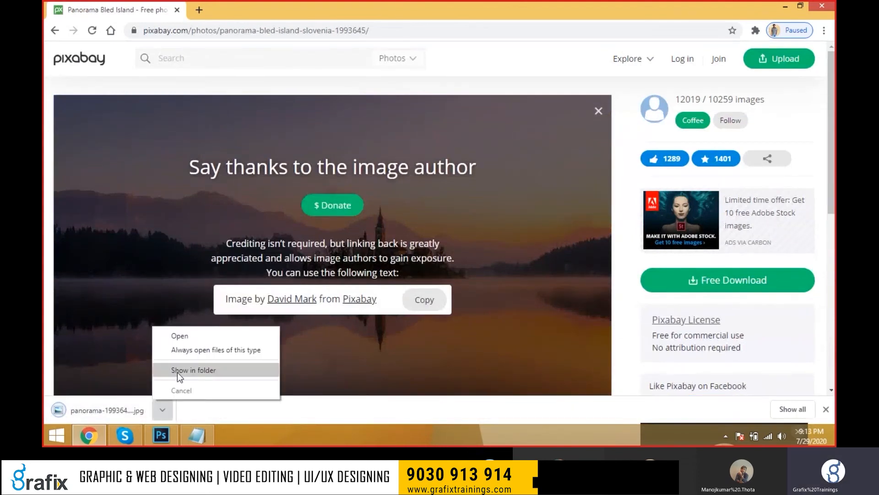
click(177, 371)
drag(293, 210, 609, 37)
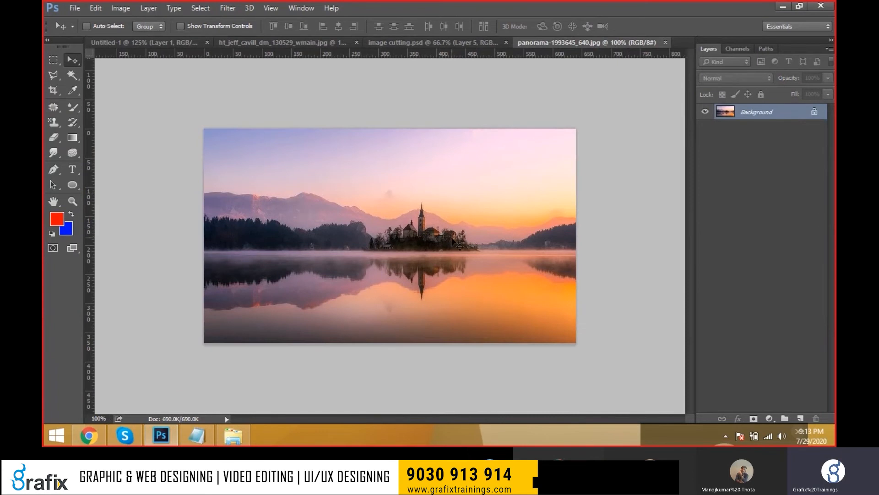
Switch to the document with the close-up portrait on a white background and close it.
click(395, 46)
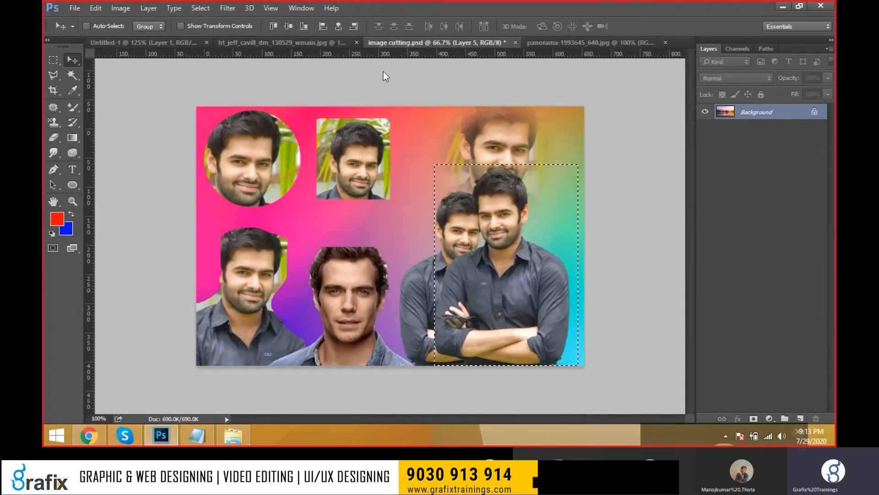
click(275, 42)
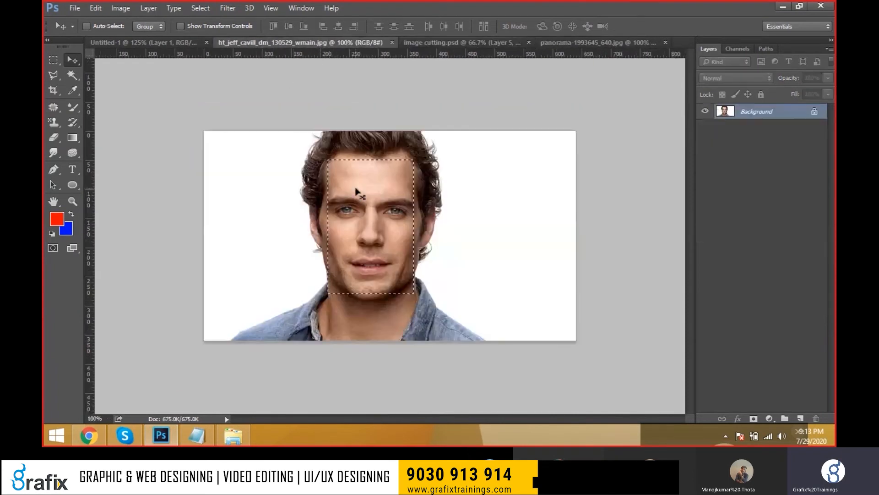
click(392, 42)
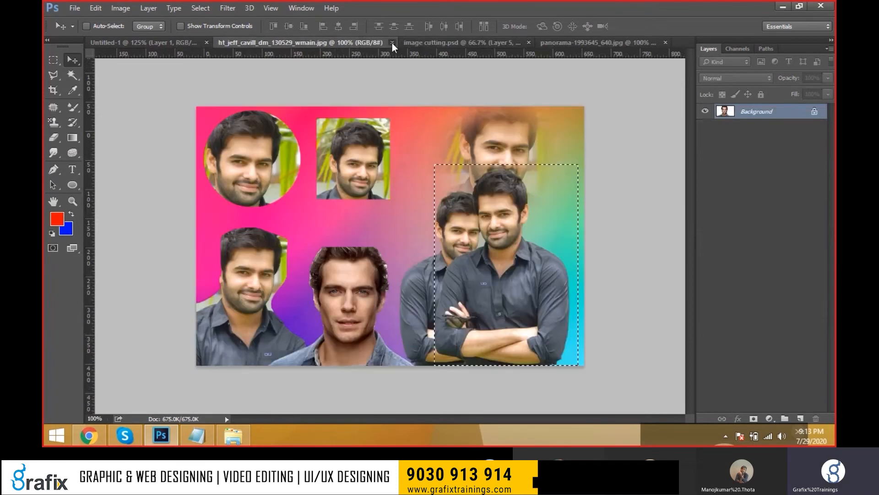
Bring the cut-out man from Untitled-1 into the panorama document and place him above the waterline, right of the church island.
click(201, 43)
drag(380, 146, 504, 198)
key(ctrl+plus)
key(ctrl+minus)
scroll(532, 253, up, 2)
drag(522, 230, 542, 228)
Fade the man's lower edge on Layer 1 using the Eraser with a 150 px brush, and move him slightly upward.
click(54, 138)
drag(54, 136, 89, 136)
click(95, 29)
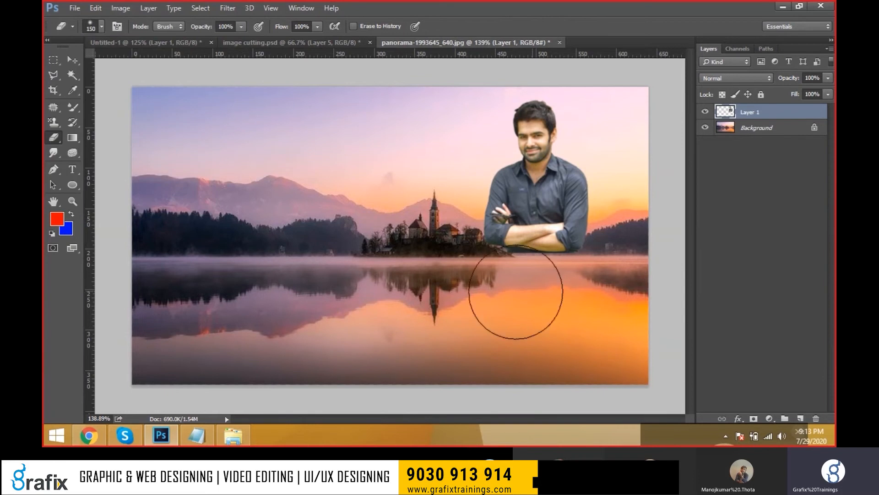
key(v)
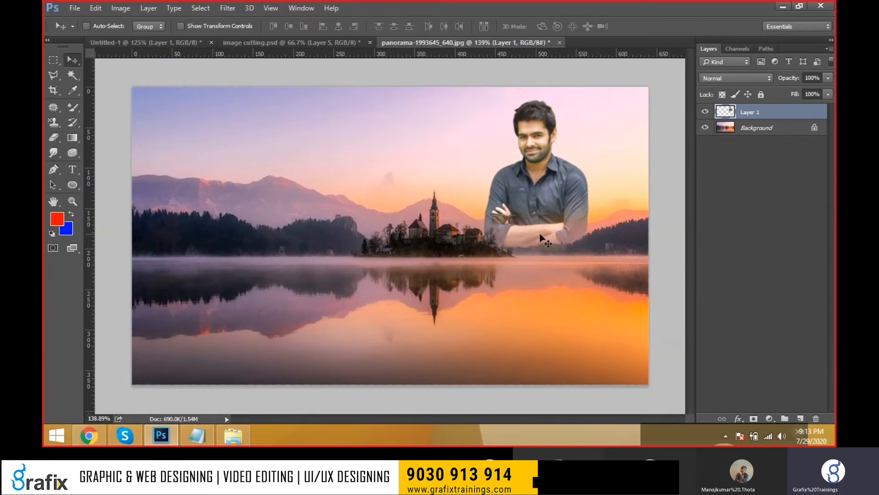
drag(541, 234, 542, 228)
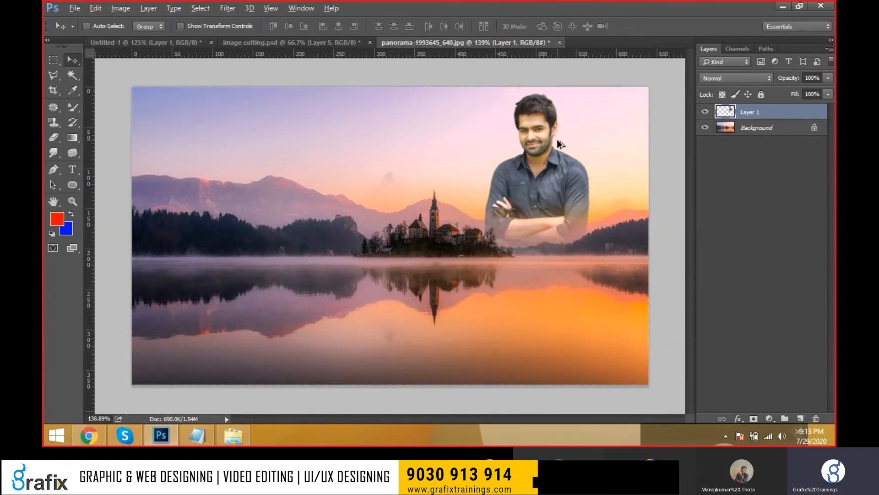
Duplicate the man below himself, flip the copy vertically and place it directly beneath him as a reflection in the water.
drag(559, 184, 561, 307)
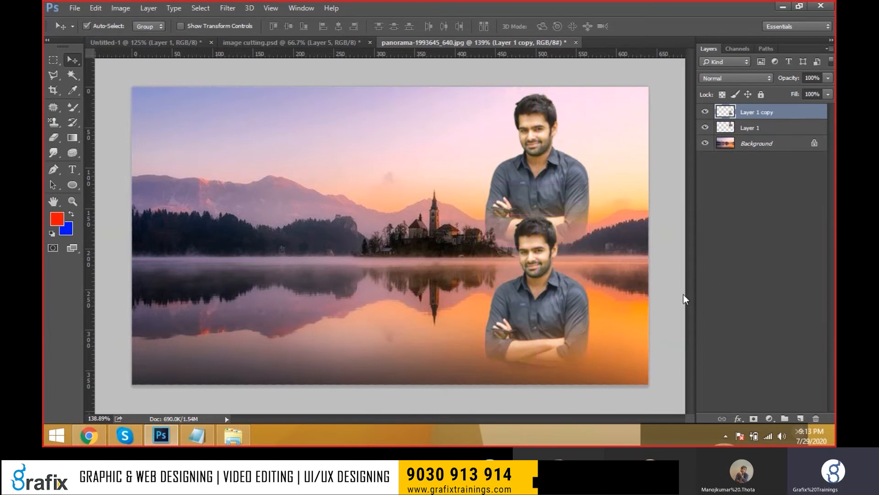
key(ctrl+t)
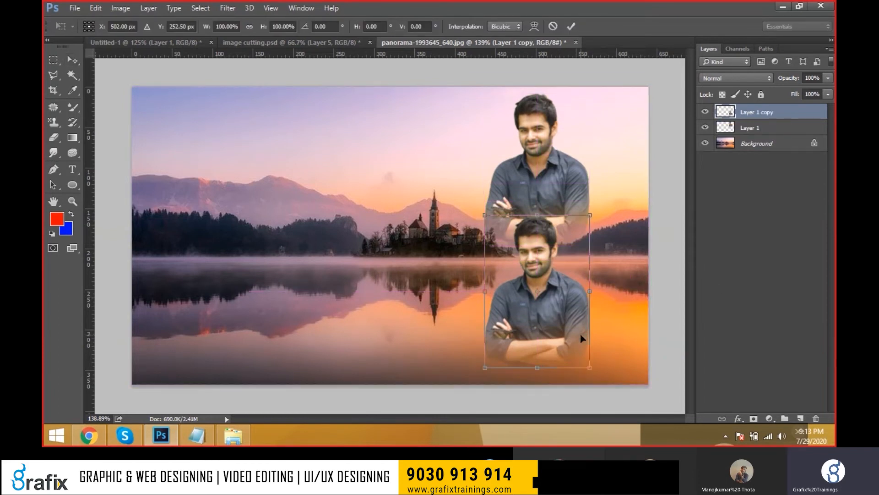
right_click(582, 336)
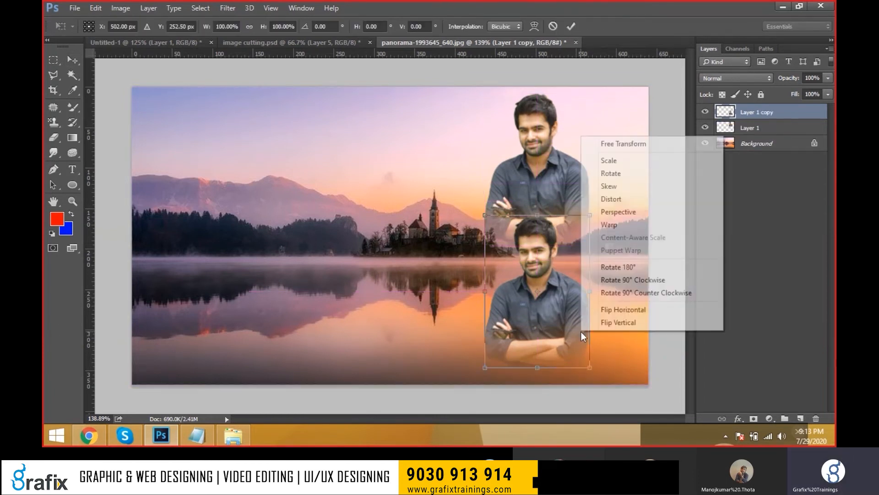
click(602, 323)
key(Return)
drag(553, 278, 569, 290)
key(ctrl+t)
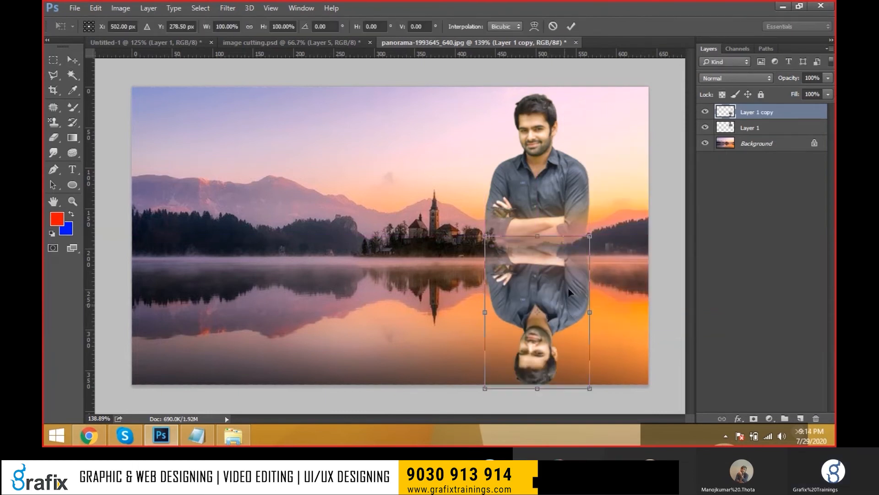
key(Return)
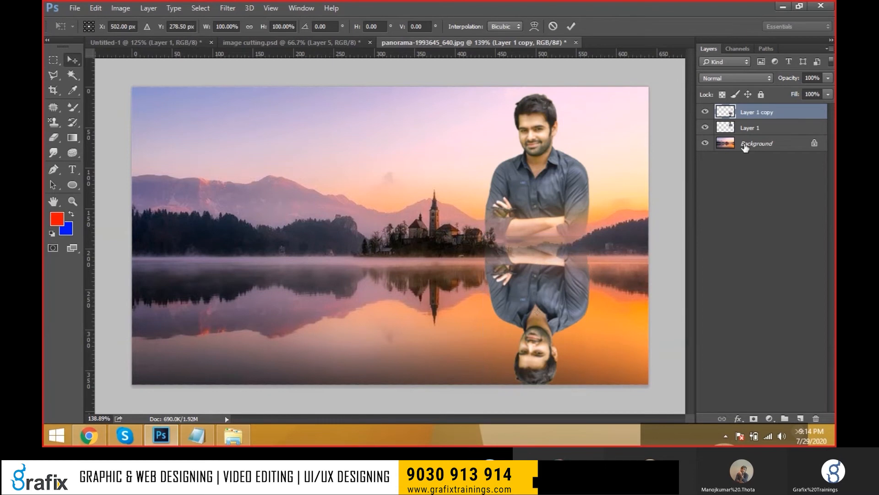
Select both the man and his reflection, scale them together to about 89% and move them slightly to the right.
ctrl+click(768, 129)
key(ctrl+t)
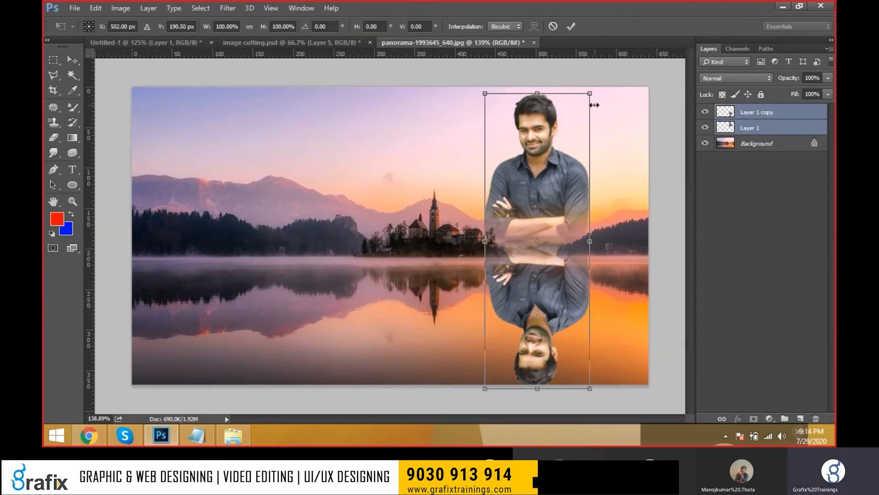
drag(590, 95, 584, 108)
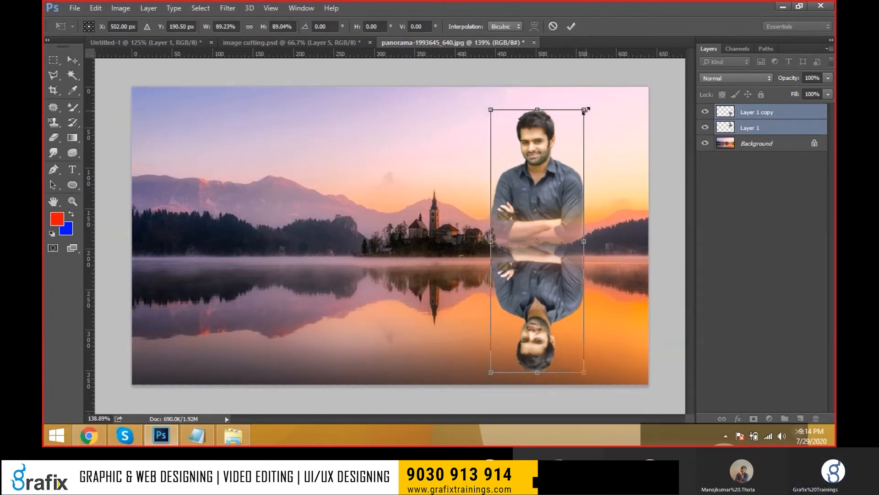
key(Return)
drag(570, 172, 572, 173)
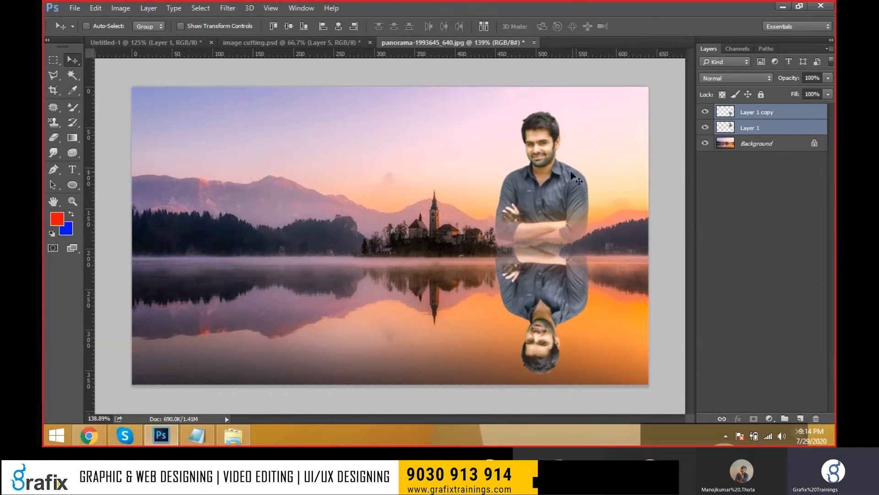
Identify the two man layers by toggling their visibility, and set the opacity of the reflection on Layer 1 copy to 32%.
click(763, 130)
click(705, 127)
click(705, 127)
click(705, 111)
click(705, 111)
click(797, 113)
click(829, 78)
drag(814, 92, 788, 91)
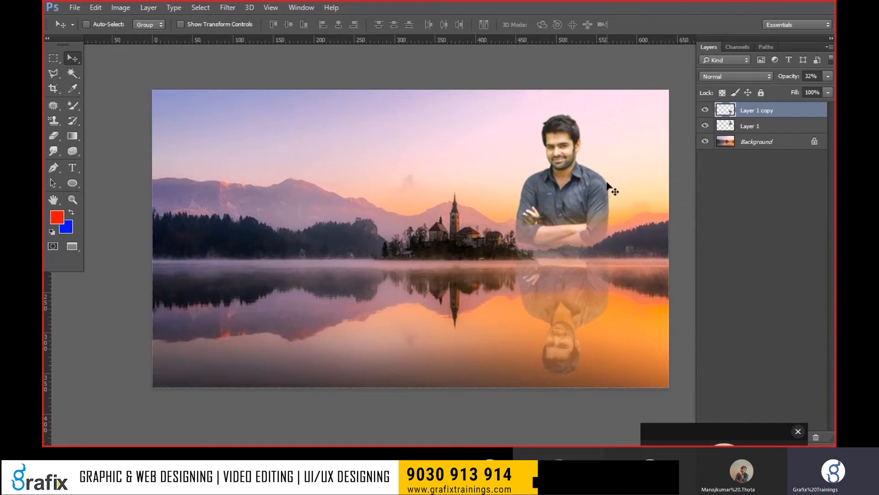
key(ctrl+t)
right_click(585, 169)
key(Escape)
key(Escape)
Select the upright man on Layer 1, duplicate him to the left of the church and flip the copy horizontally.
right_click(569, 288)
click(574, 295)
drag(556, 213, 377, 208)
key(ctrl+t)
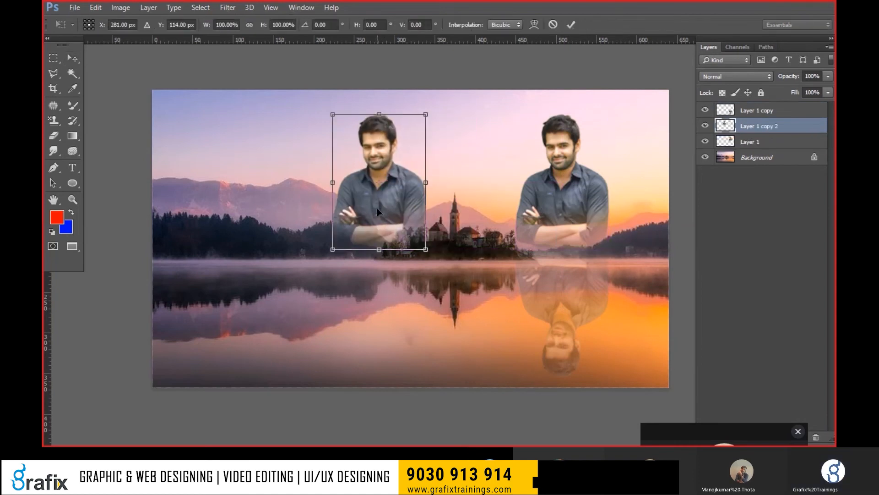
right_click(377, 208)
click(464, 384)
key(Return)
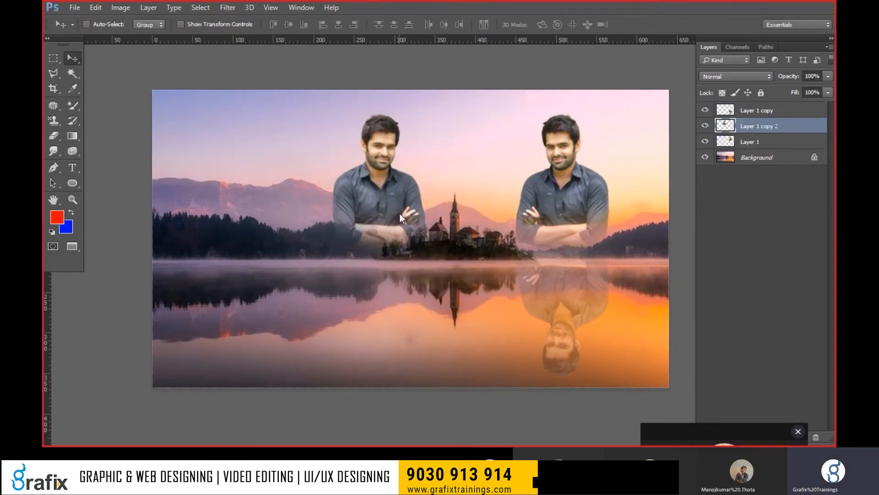
Duplicate the left man downward onto the water and flip the new copy vertically to form his reflection.
drag(399, 233, 399, 371)
key(ctrl+t)
right_click(413, 356)
click(425, 347)
key(Return)
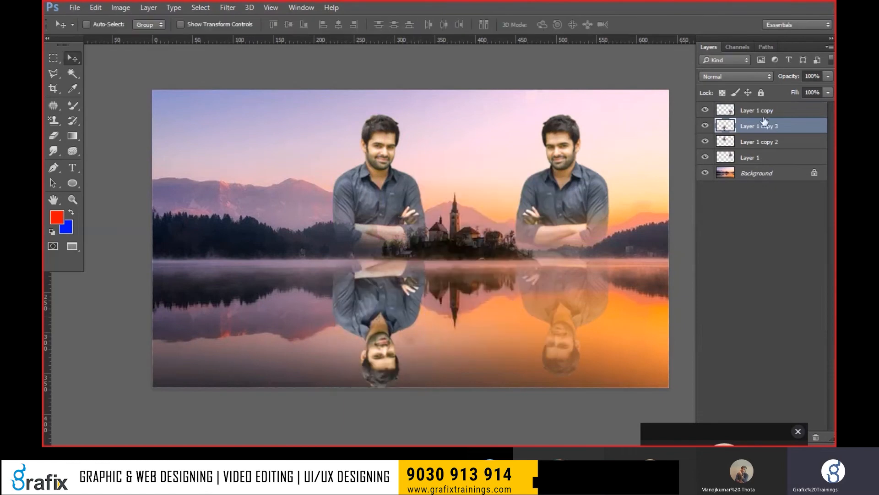
Set the opacity of the left man's reflection on Layer 1 copy 3 to 22%.
click(827, 77)
drag(781, 90, 780, 91)
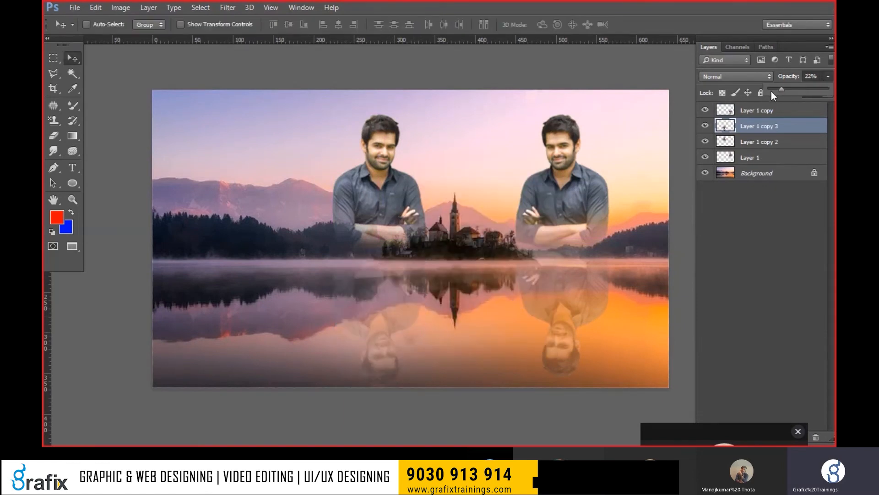
click(805, 211)
Preview the finished composition in full screen mode without panels, and return to the view with panels.
key(f)
drag(528, 300, 480, 277)
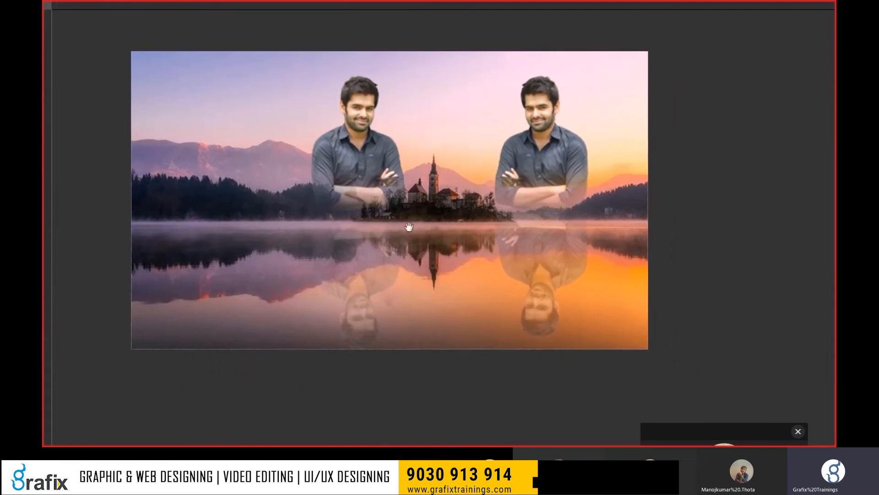
key(f)
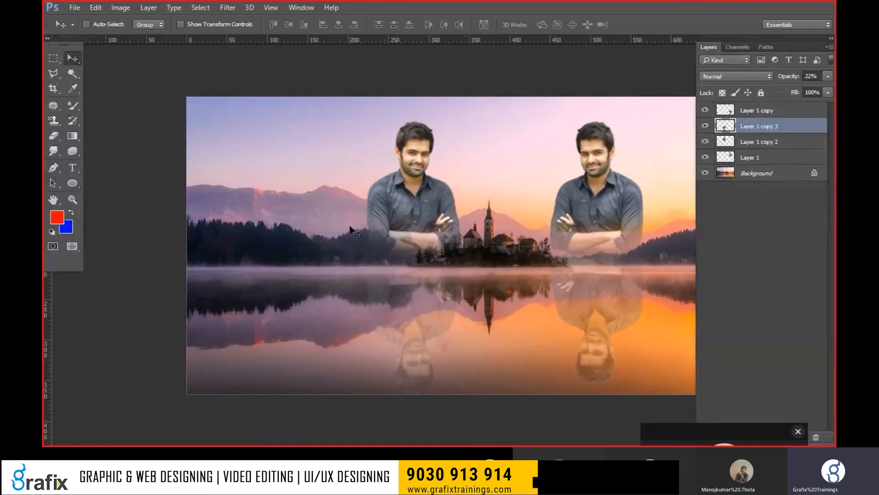
Display the available Edit commands.
click(125, 8)
mouse_move(96, 8)
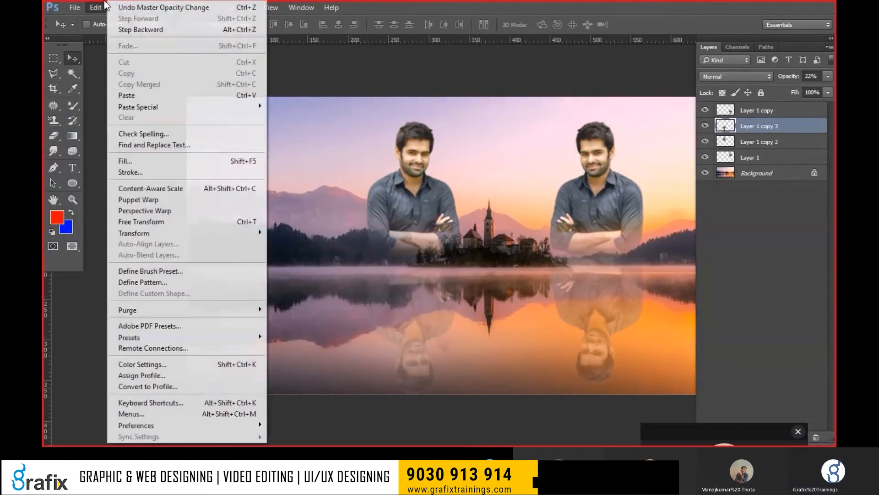
Open the newly downloaded monkey-5160145.jpg from the Downloads folder in Photoshop as its own document.
mouse_move(182, 235)
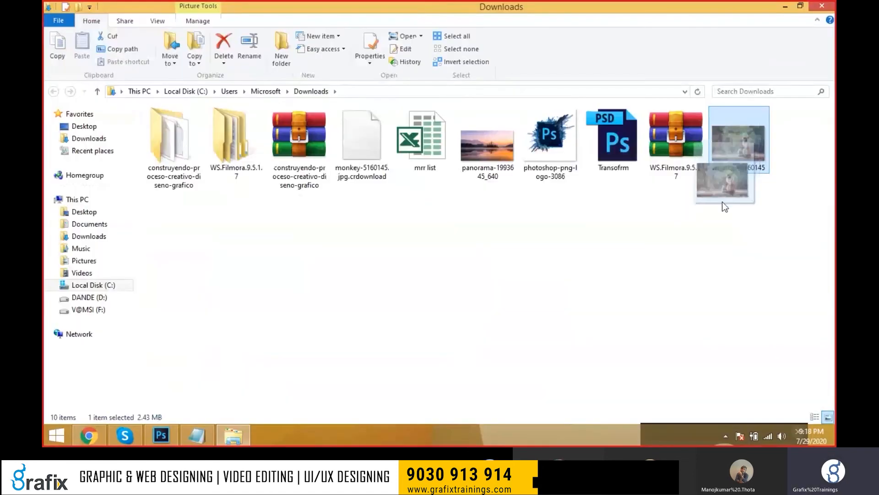
drag(726, 211, 612, 42)
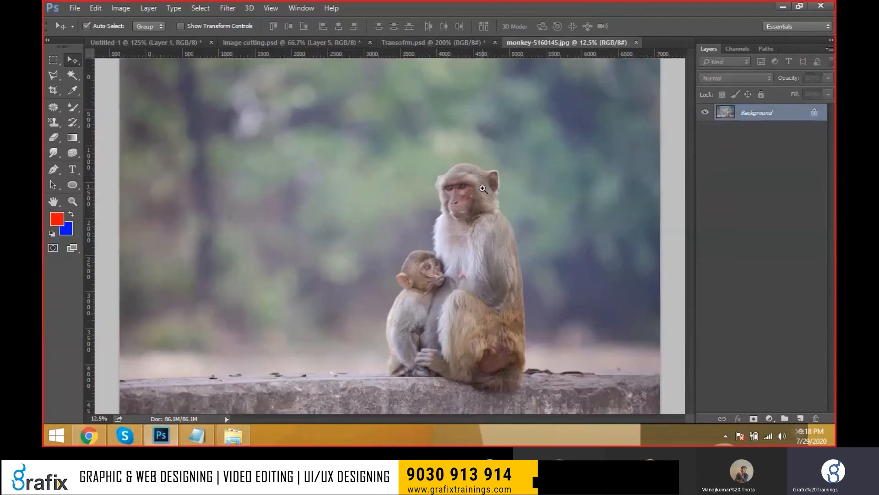
ctrl+click(482, 187)
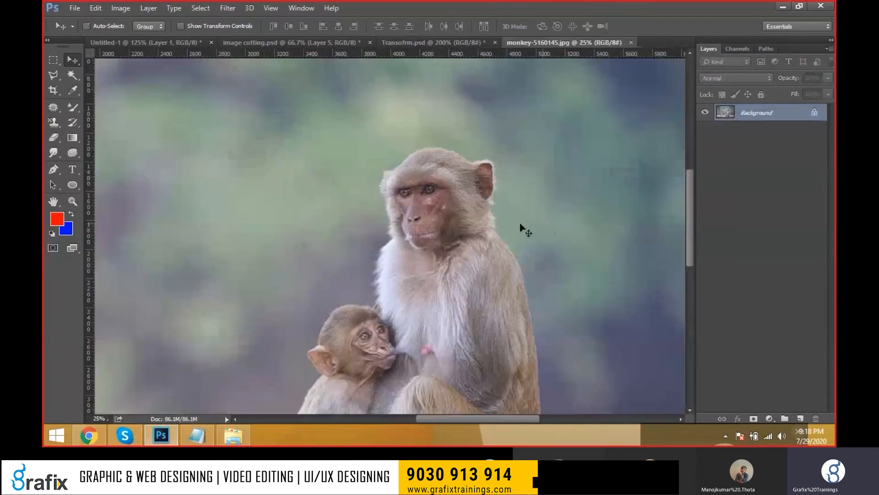
Select the adult monkey's face with a rectangular marquee.
click(93, 8)
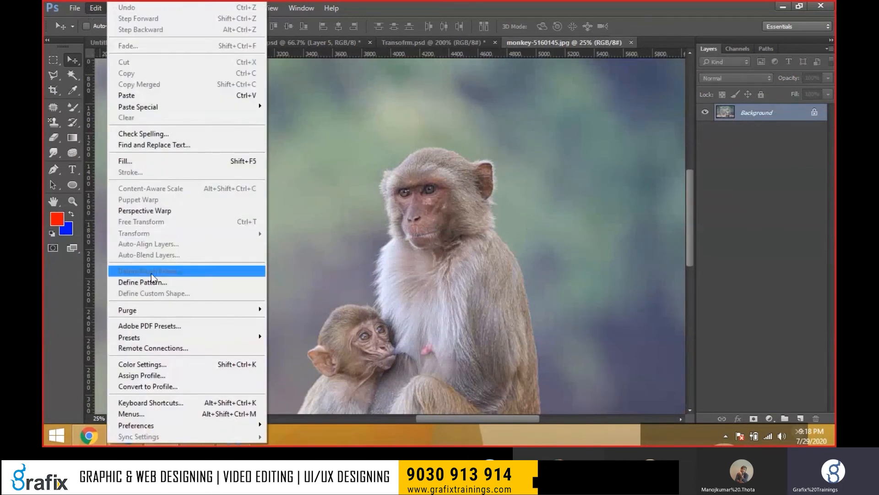
click(590, 258)
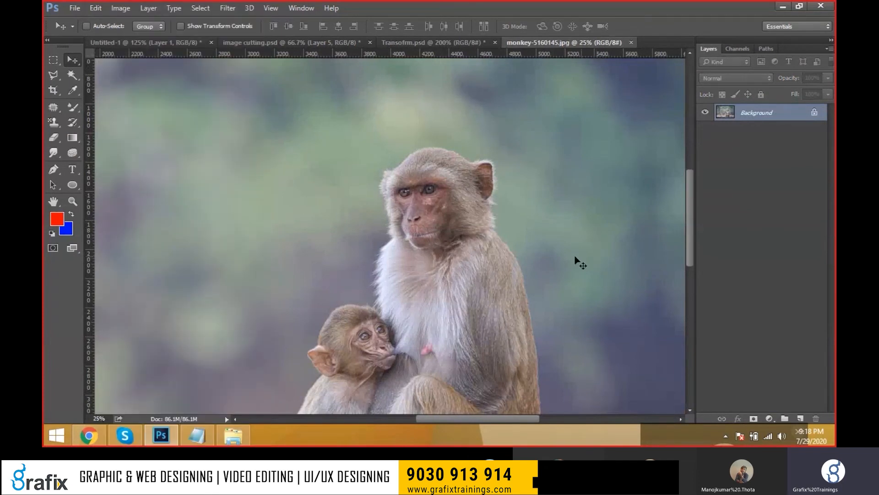
click(55, 61)
drag(397, 175, 457, 244)
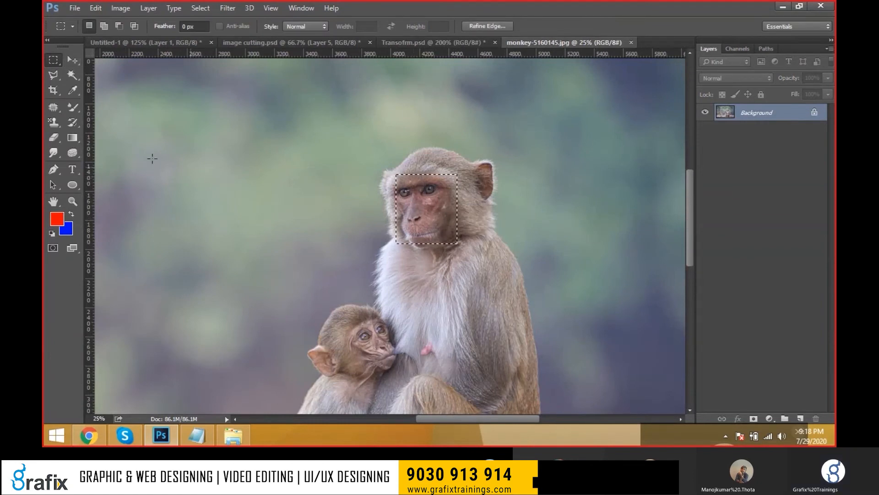
Switch to the Brush tool and look through its available brush tips.
right_click(72, 108)
click(96, 110)
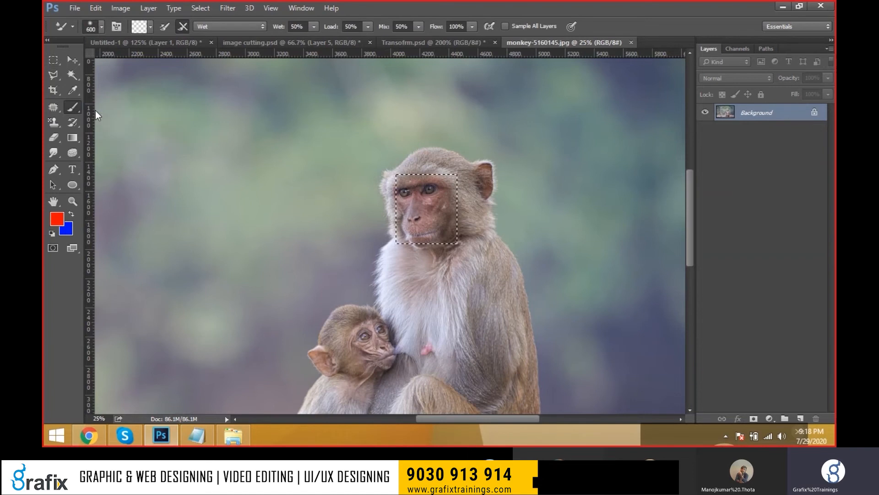
click(98, 27)
scroll(110, 160, down, 5)
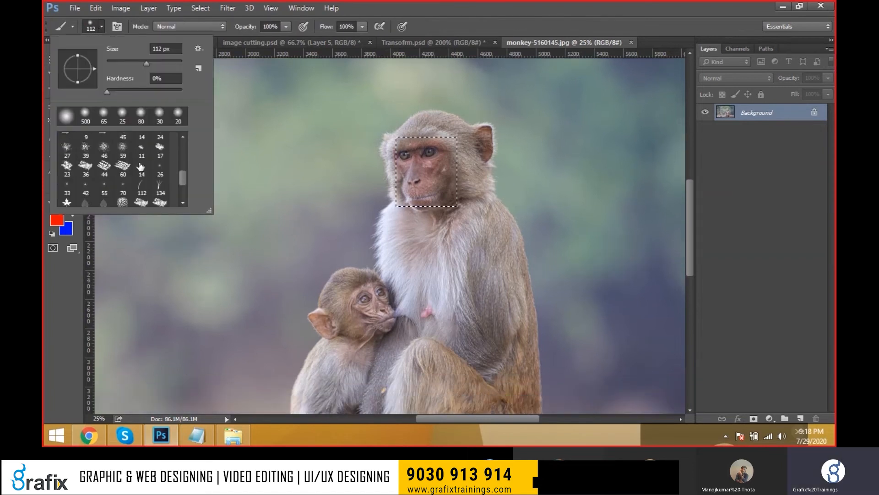
click(199, 67)
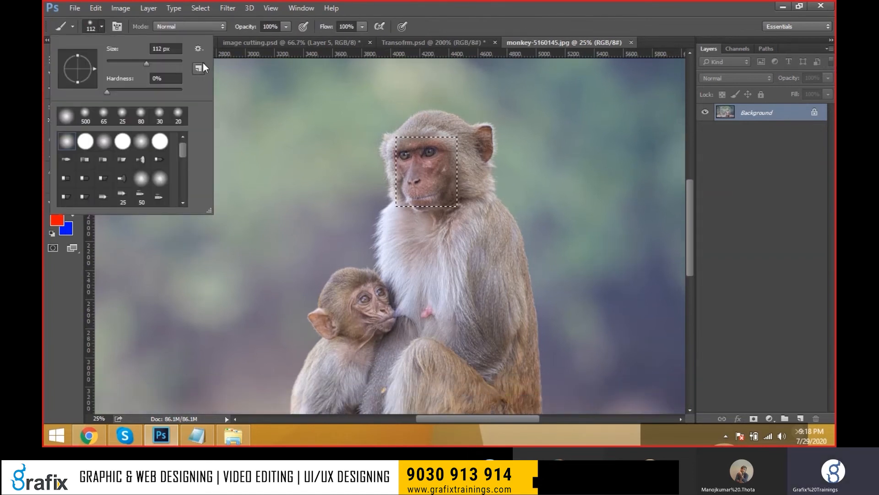
key(Escape)
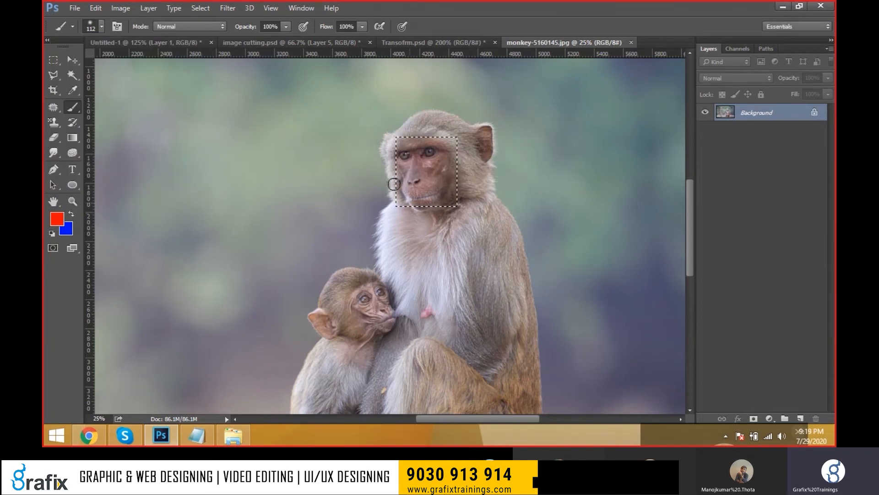
Replace the rectangular selection with an elliptical marquee around the adult monkey's face.
key(ctrl+d)
drag(53, 60, 82, 72)
click(82, 71)
drag(397, 146, 455, 206)
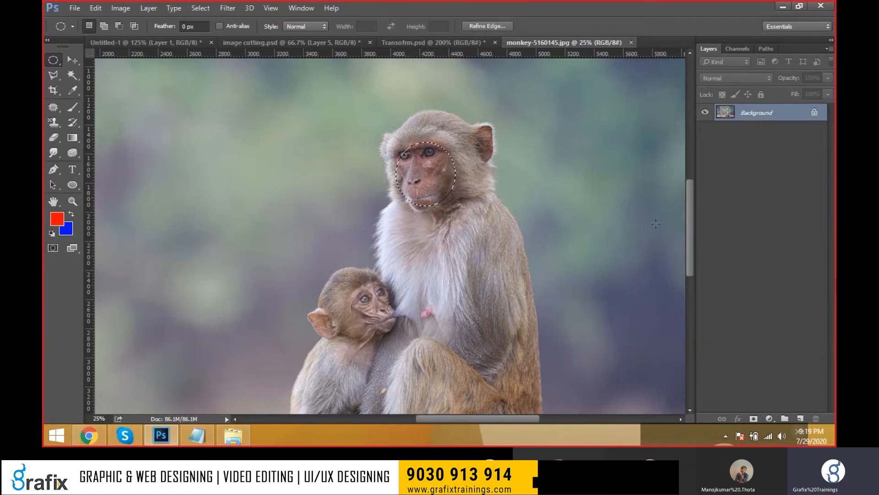
Define the selected face as a brush preset named "Mon".
click(96, 8)
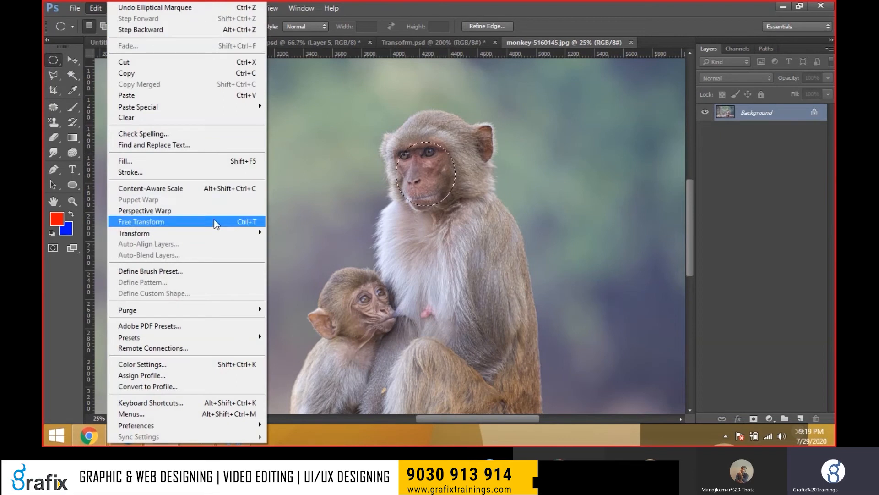
click(235, 268)
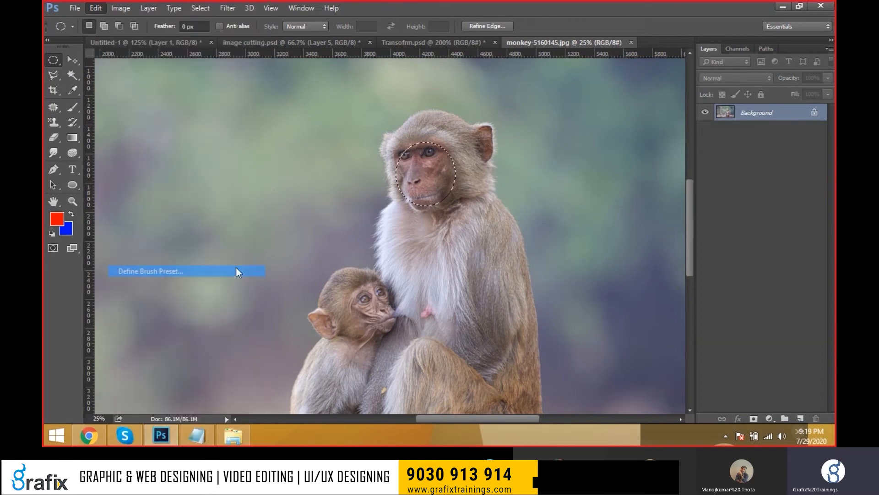
text(Mon)
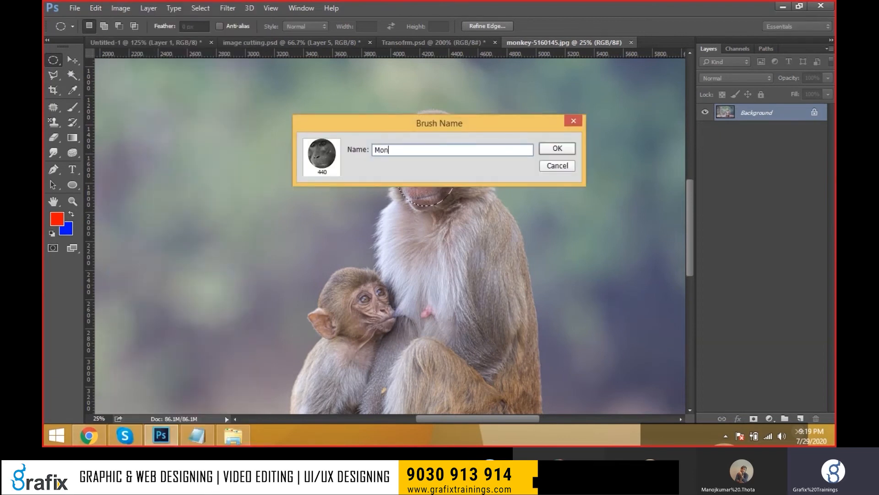
key(Return)
Clear the selection and create a new white 350 × 509 px RGB document at 72 pixels/inch.
key(ctrl+d)
key(ctrl+n)
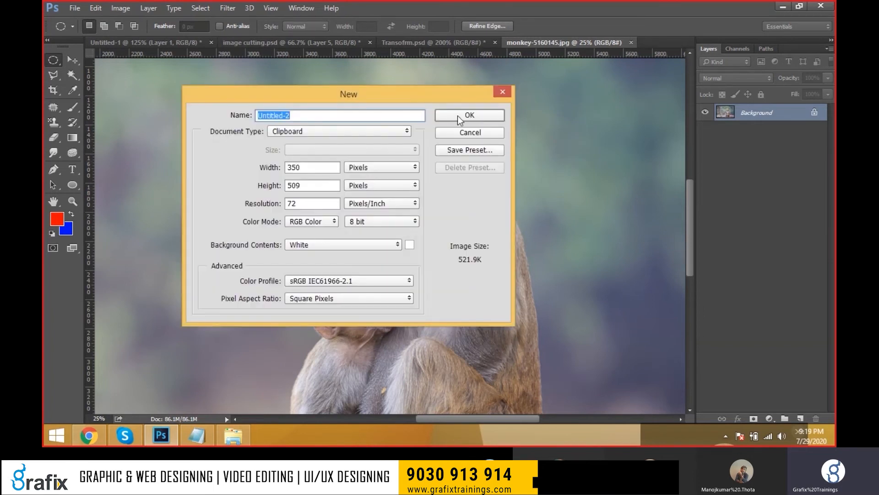
click(457, 116)
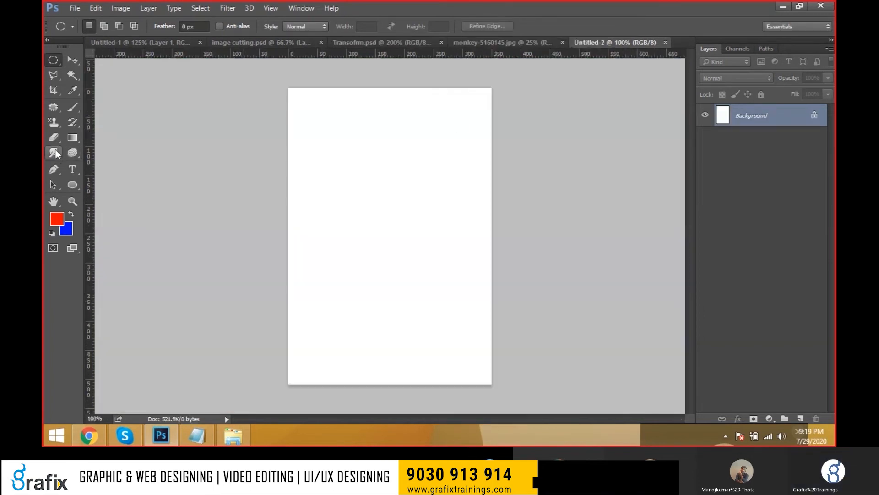
Activate the Brush tool and choose the custom 440 px monkey-face brush from the end of the preset list.
click(55, 153)
click(59, 125)
drag(72, 108, 95, 109)
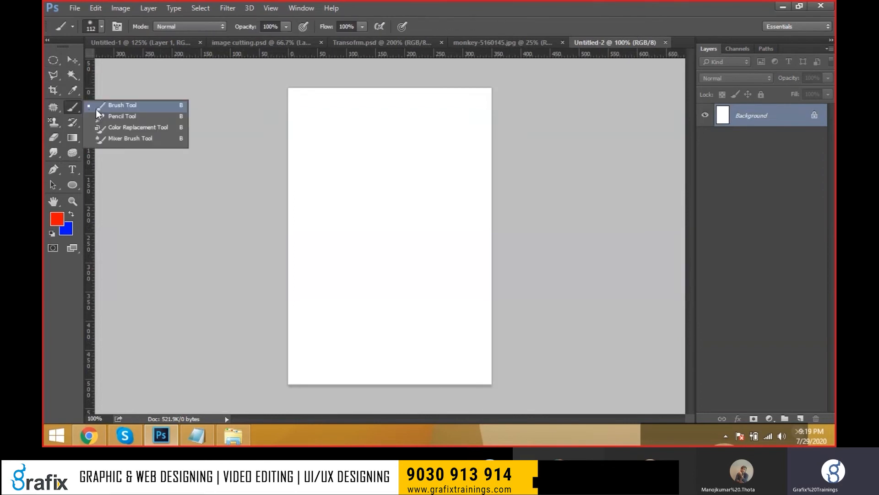
click(106, 109)
click(101, 26)
drag(182, 164, 182, 197)
click(142, 197)
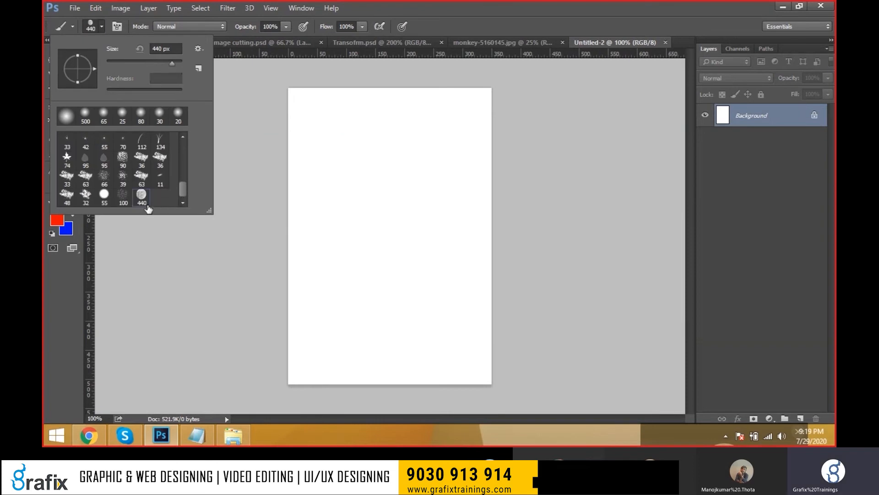
key(Return)
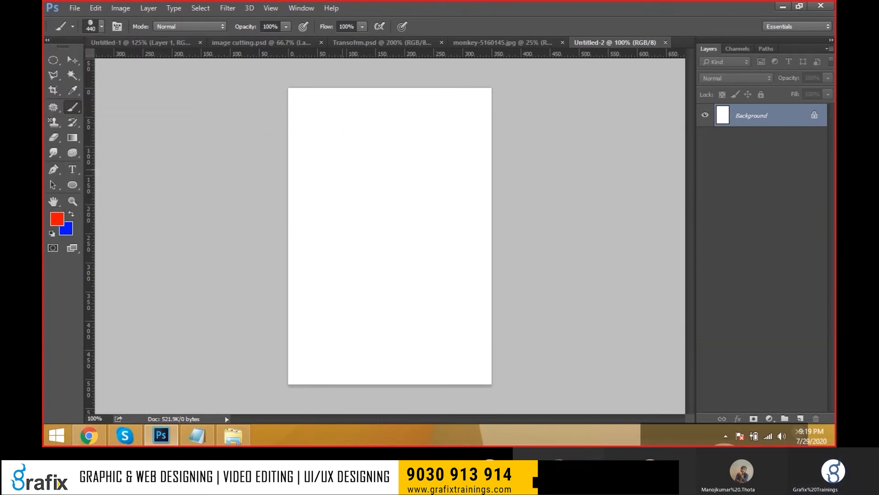
Reduce the monkey-face brush size to 80 px.
key(bracketleft)
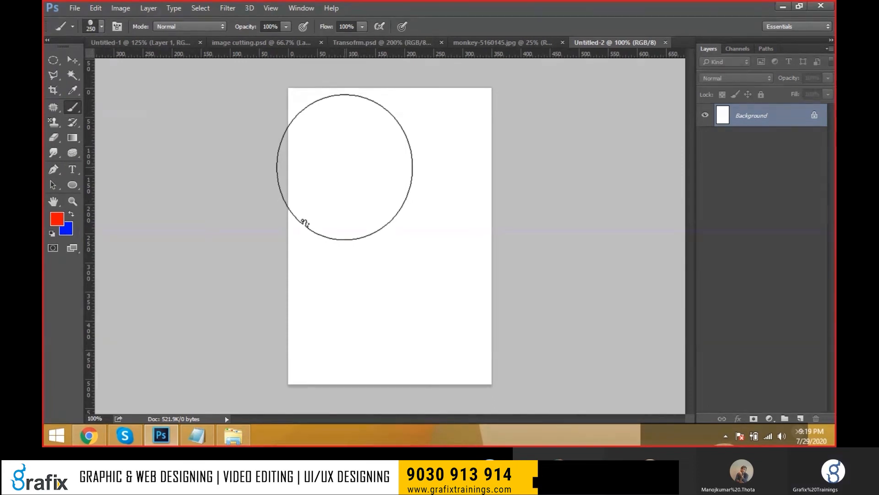
key(bracketleft)
key(bracketleft)
key(bracketleft)
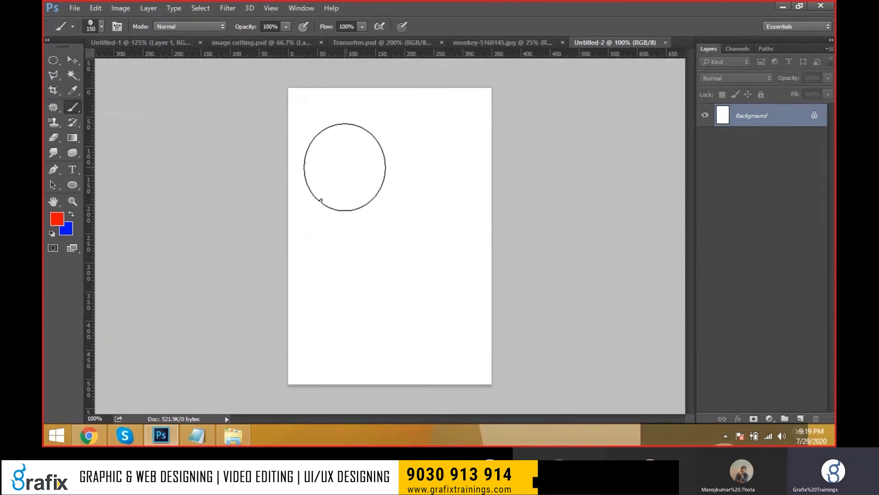
key(bracketleft)
key(bracketleft)
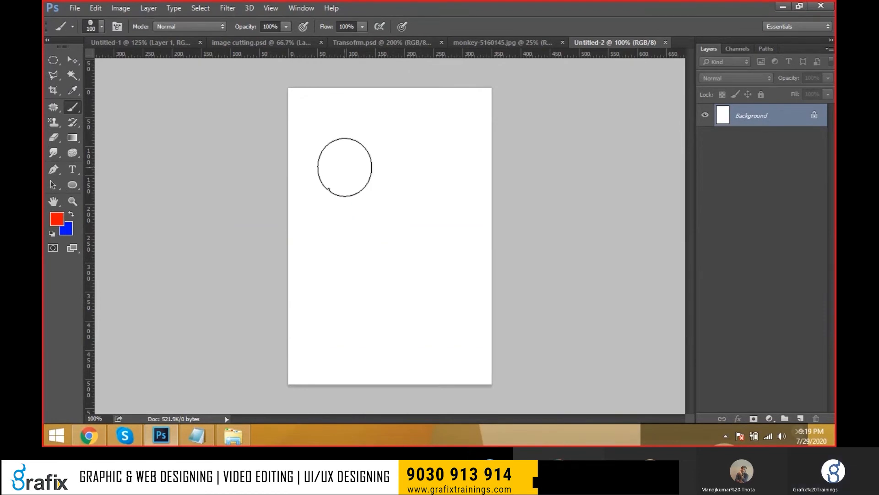
key(bracketleft)
key(bracketleft)
Try a brush stroke, undo it, and stamp four separate red monkey faces on the white canvas.
mouse_move(324, 133)
mouse_down()
mouse_move(401, 143)
mouse_move(410, 170)
mouse_up()
key(ctrl+z)
click(346, 169)
click(415, 151)
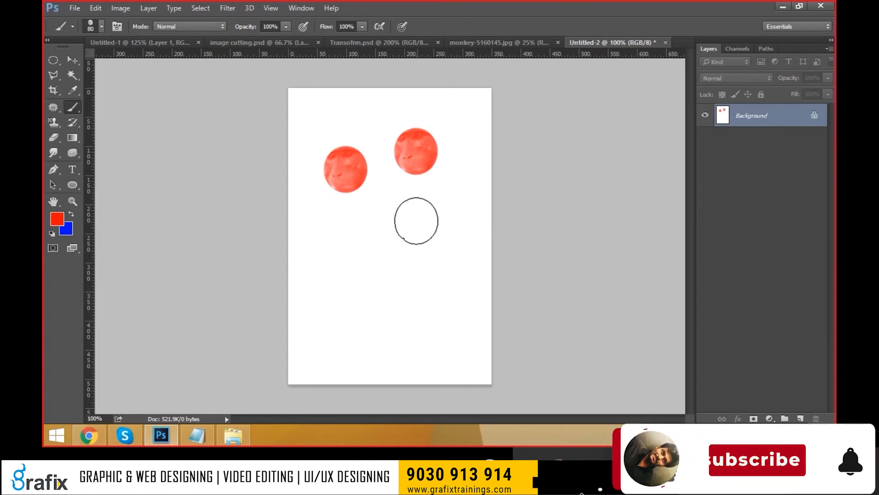
click(415, 223)
click(381, 287)
Change the foreground color from red to a bright sky blue.
click(57, 219)
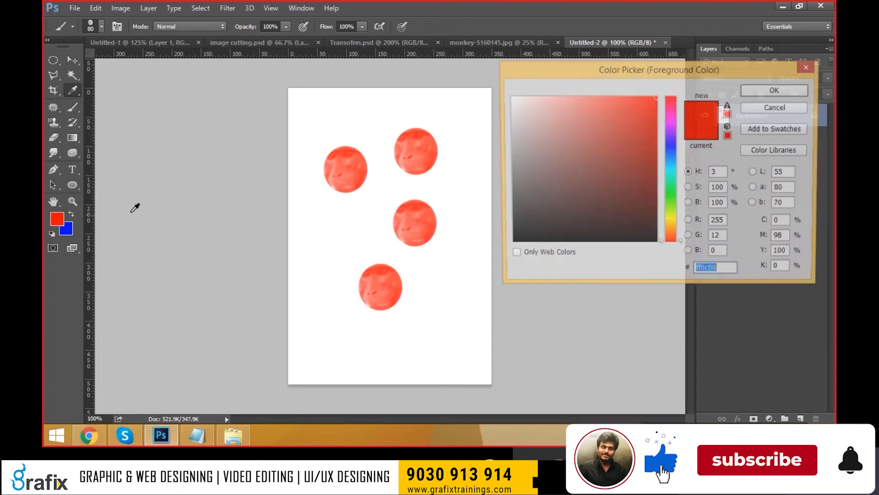
click(634, 97)
click(671, 157)
click(636, 96)
click(764, 92)
Stamp seven blue monkey faces around the red ones on the canvas.
click(434, 200)
click(458, 148)
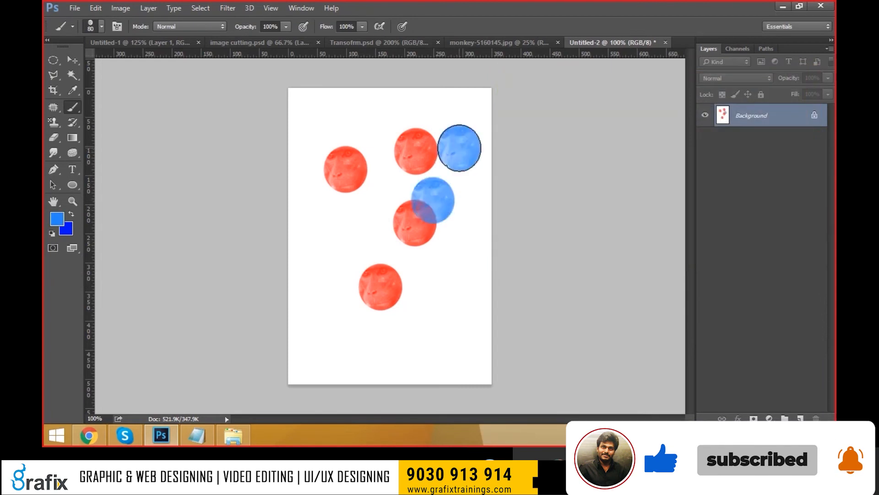
click(360, 110)
click(374, 227)
click(410, 325)
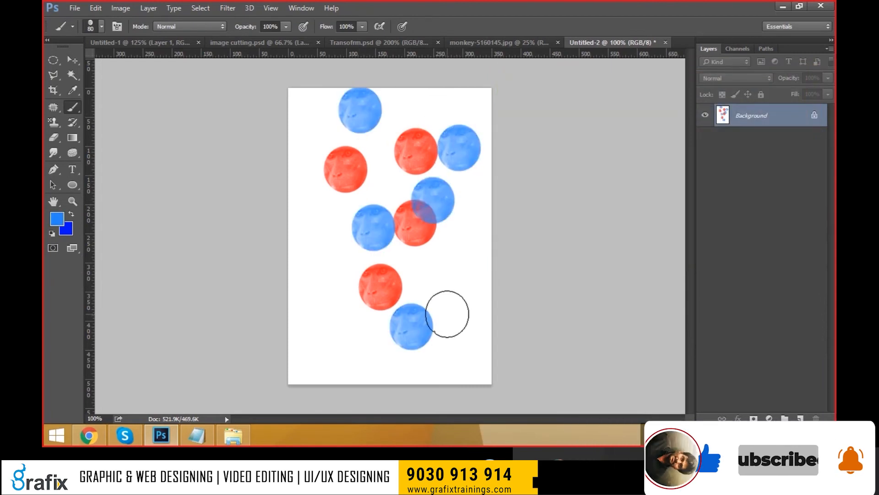
click(452, 288)
click(473, 247)
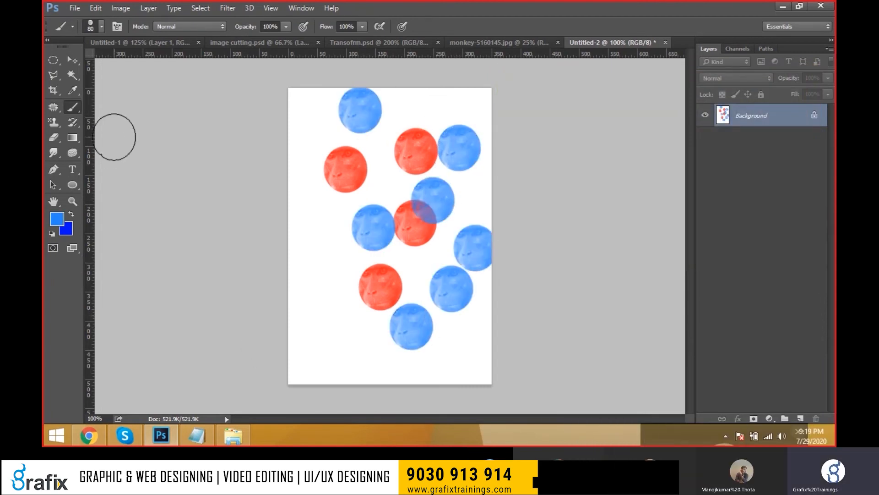
right_click(72, 108)
click(96, 7)
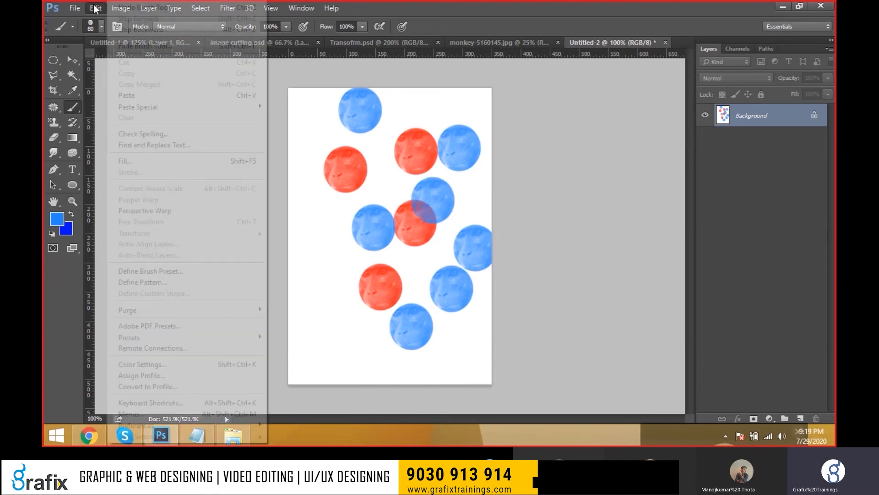
key(Escape)
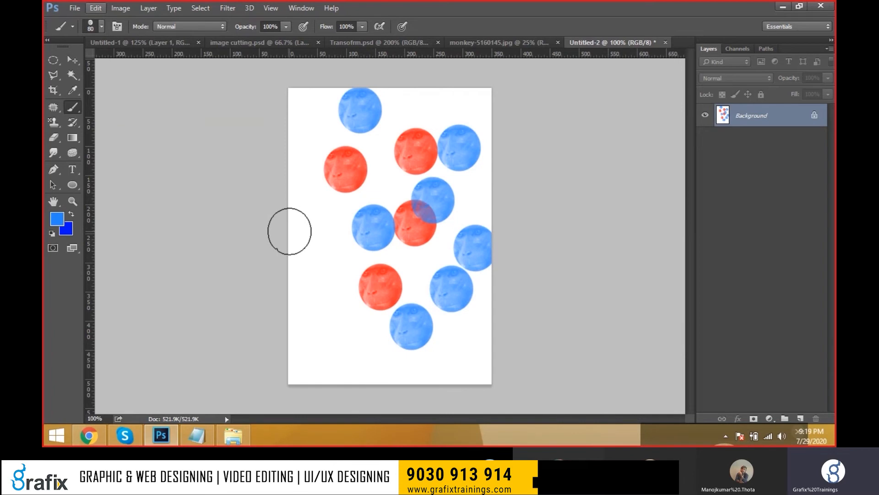
Show the Brush settings as a separate floating panel and close the accompanying Properties and Brush Presets group.
key(F5)
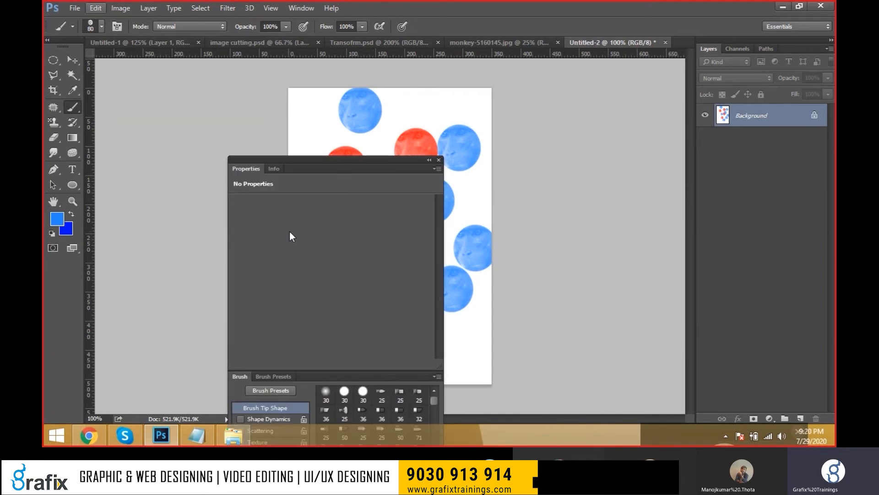
mouse_move(240, 378)
mouse_down()
mouse_move(431, 180)
mouse_move(454, 119)
mouse_up()
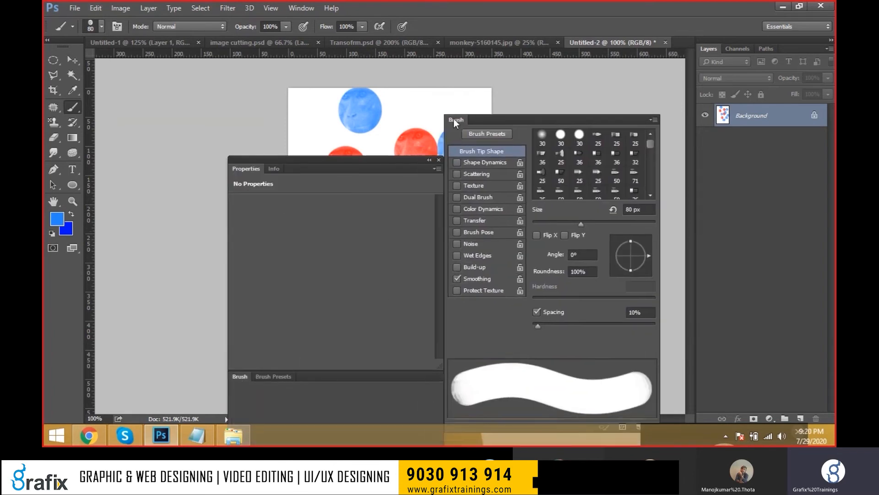
drag(344, 159, 236, 126)
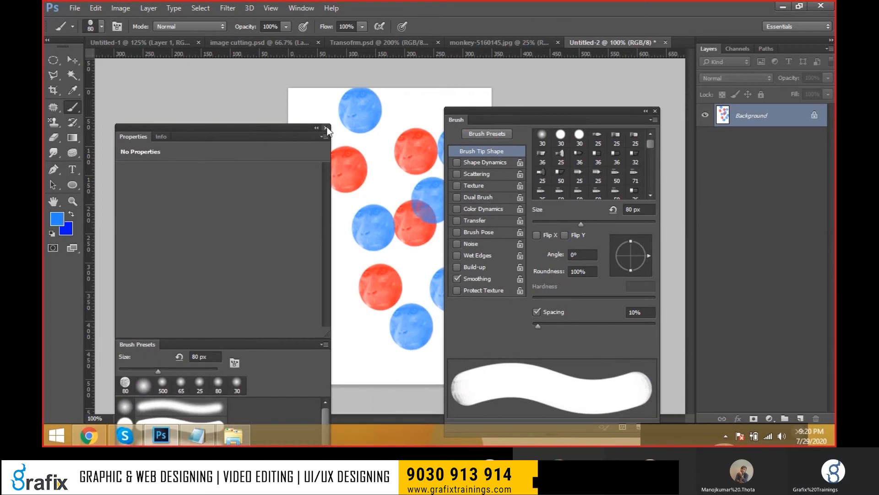
click(326, 127)
drag(489, 112, 495, 74)
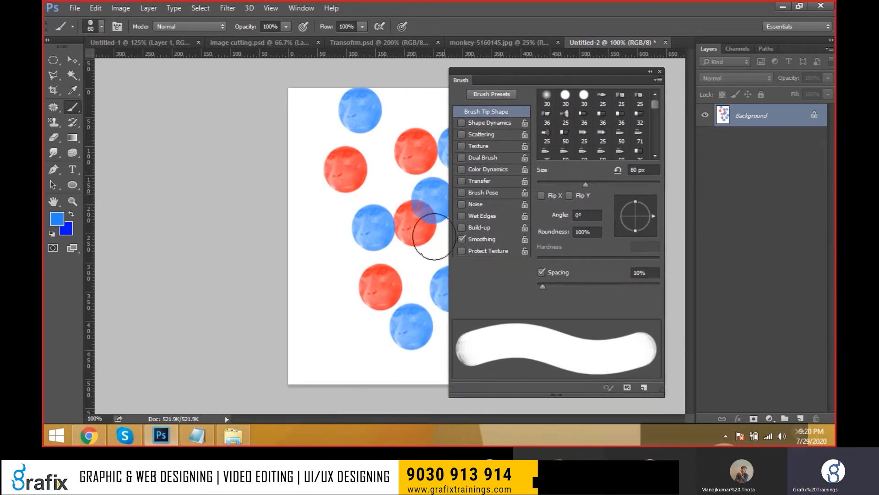
Enable Shape Dynamics for the brush with 36% size jitter, 7% angle jitter and 32% roundness jitter.
click(494, 122)
mouse_move(559, 204)
mouse_down()
mouse_move(588, 202)
mouse_move(546, 202)
mouse_up()
click(545, 108)
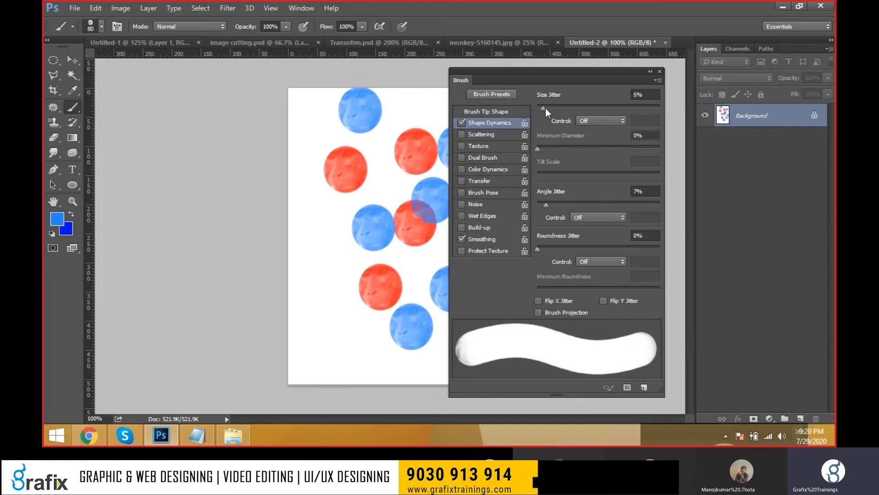
drag(545, 108, 581, 108)
drag(546, 248, 579, 248)
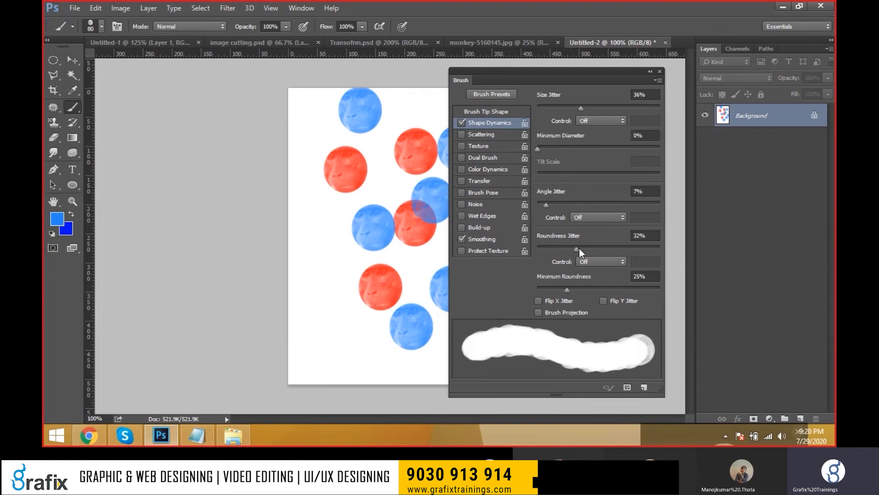
Enable Scattering for the brush with a scatter of about 725% and bring the count jitter down to its minimum.
click(474, 134)
drag(567, 106, 628, 108)
drag(538, 152, 521, 163)
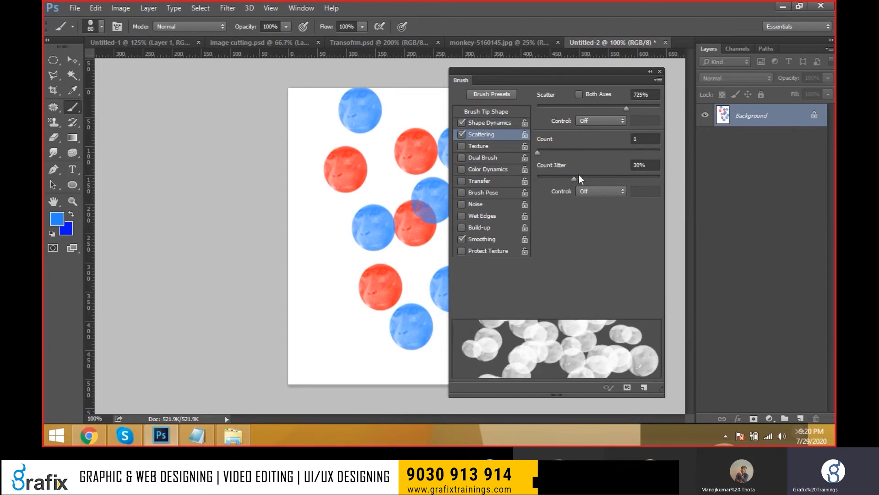
drag(578, 177, 537, 177)
mouse_move(587, 108)
mouse_down()
mouse_move(567, 109)
mouse_move(628, 107)
mouse_up()
Set the brush's Shape Dynamics to 30% angle jitter and 100% size jitter.
click(509, 121)
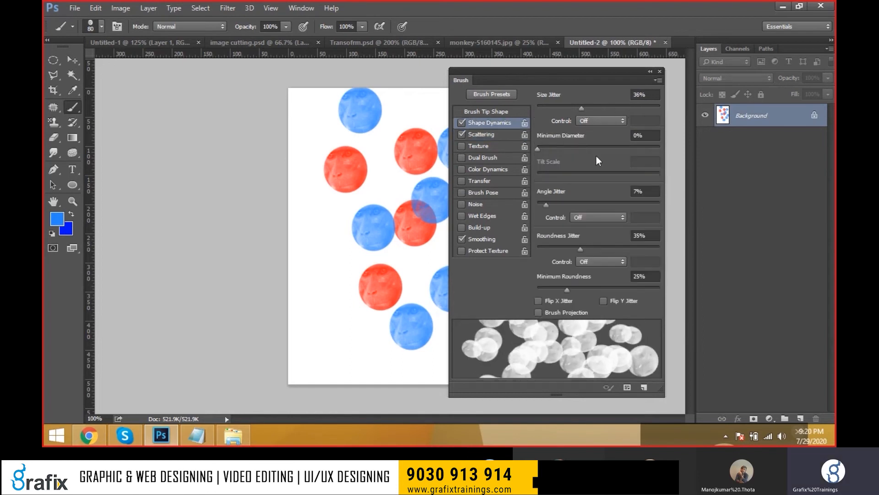
mouse_move(546, 205)
mouse_down()
mouse_move(530, 207)
mouse_move(633, 205)
mouse_move(551, 205)
mouse_move(620, 207)
mouse_move(565, 206)
mouse_move(575, 205)
mouse_up()
mouse_move(580, 109)
mouse_down()
mouse_move(521, 121)
mouse_move(745, 123)
mouse_up()
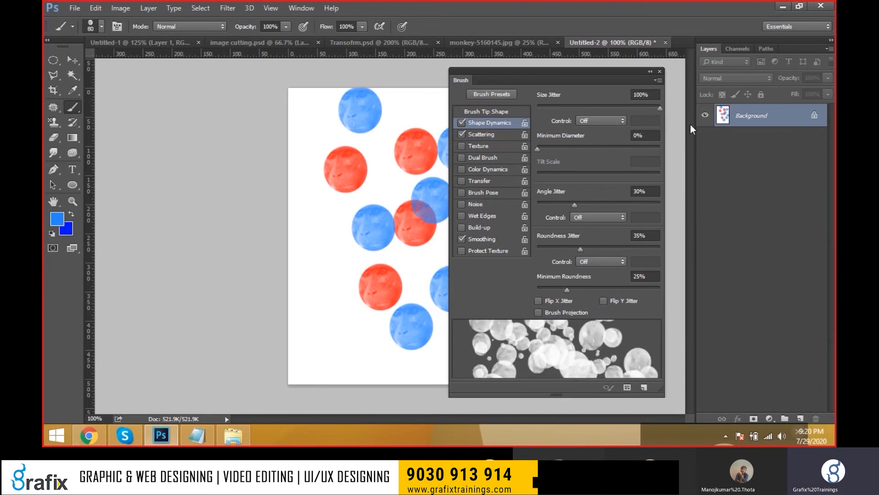
Create a new white document 1200 pixels wide and 1200 pixels high.
mouse_move(507, 75)
mouse_down()
mouse_move(304, 122)
mouse_move(218, 117)
mouse_up()
key(ctrl+n)
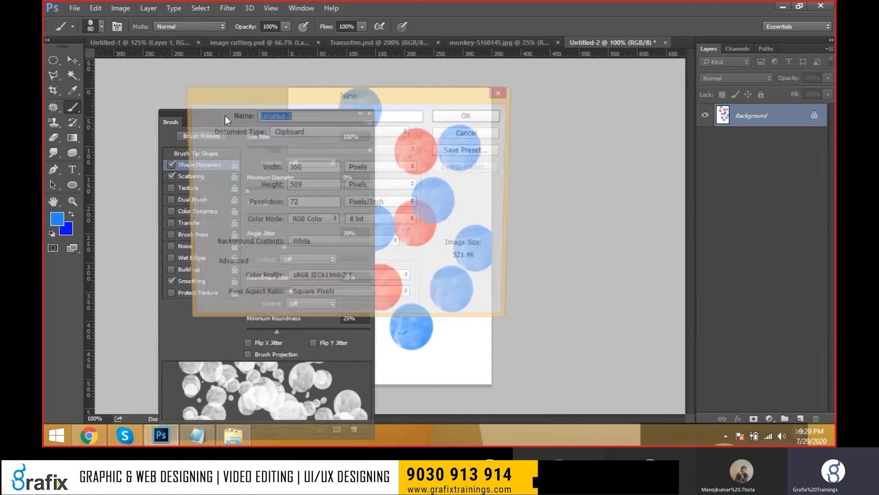
key(Tab)
key(Tab)
text(1200)
key(Tab)
text(1200)
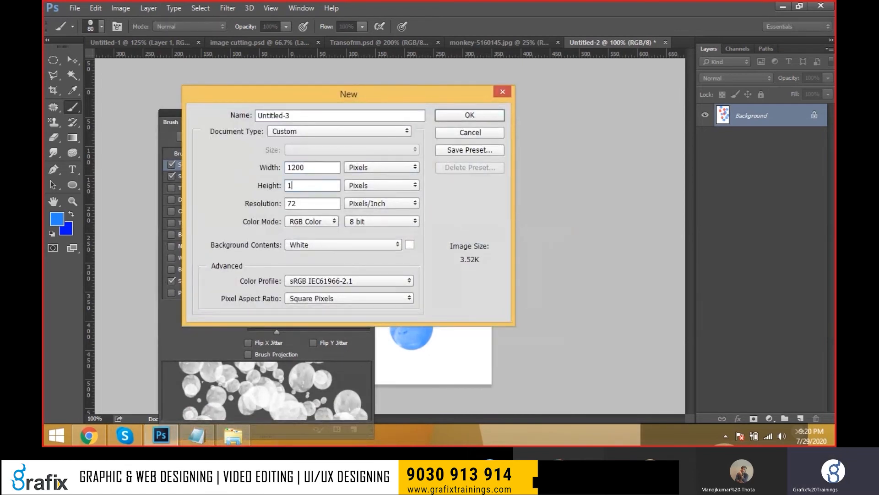
key(Return)
Try a long scattered blue stroke across the new canvas, inspect the stamped faces up close, and undo the stroke.
mouse_move(302, 122)
mouse_down()
mouse_move(799, 83)
mouse_move(755, 75)
mouse_up()
mouse_move(337, 220)
mouse_down()
mouse_move(410, 177)
mouse_move(499, 243)
mouse_move(499, 258)
mouse_move(456, 314)
mouse_move(396, 338)
mouse_move(325, 284)
mouse_move(261, 165)
mouse_move(340, 87)
mouse_up()
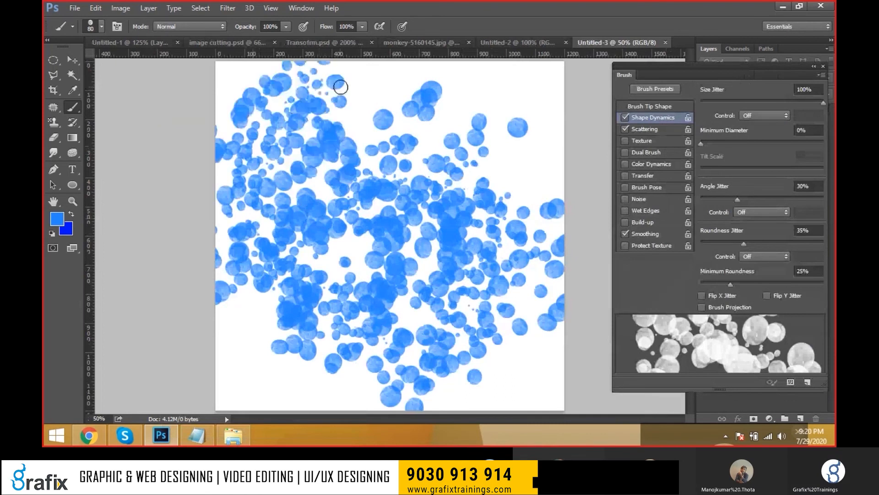
ctrl+click(289, 149)
ctrl+click(290, 149)
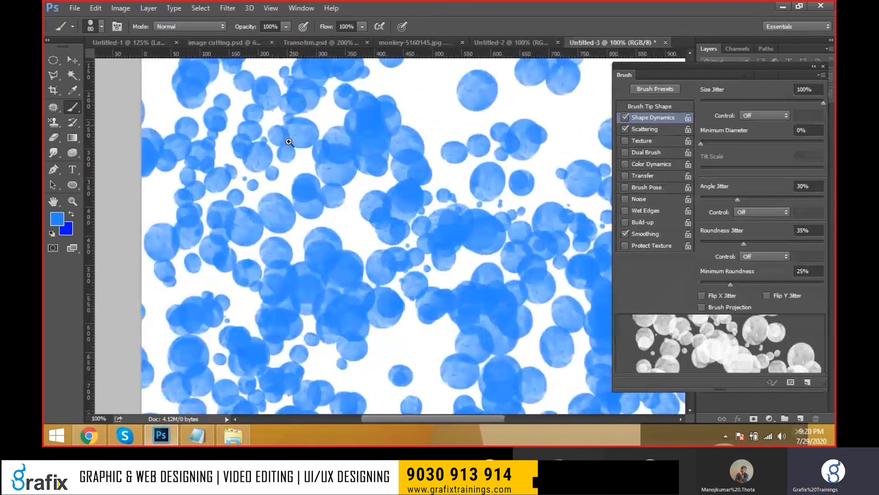
scroll(490, 173, down, 5)
scroll(414, 215, up, 2)
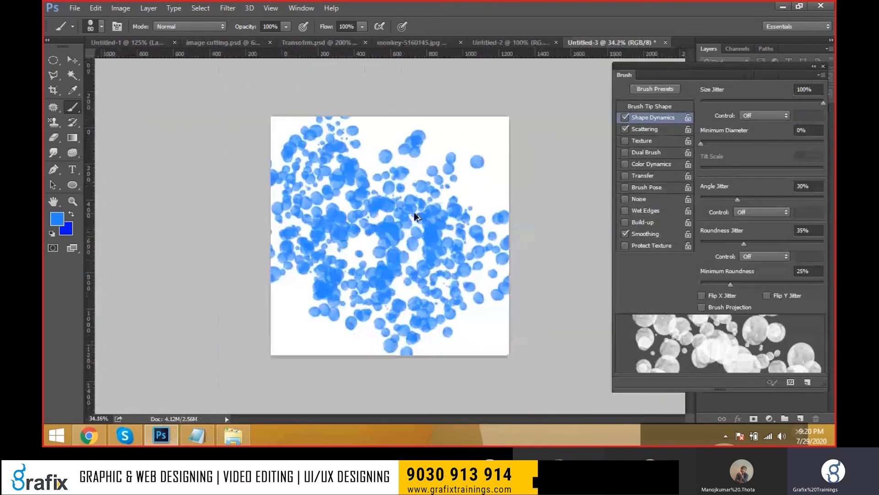
key(ctrl+z)
Paint scattered blue faces over the canvas's right half and bright pink ones over its left half.
mouse_move(437, 170)
mouse_down()
mouse_move(471, 208)
mouse_move(439, 295)
mouse_move(163, 258)
mouse_up()
click(58, 219)
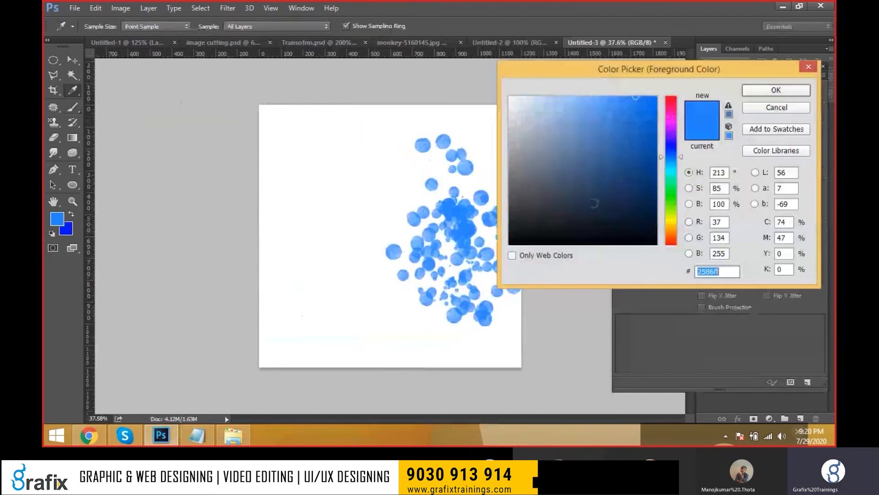
click(672, 114)
drag(618, 100, 658, 95)
click(776, 91)
mouse_move(343, 156)
mouse_down()
mouse_move(313, 300)
mouse_move(355, 320)
mouse_move(355, 355)
mouse_up()
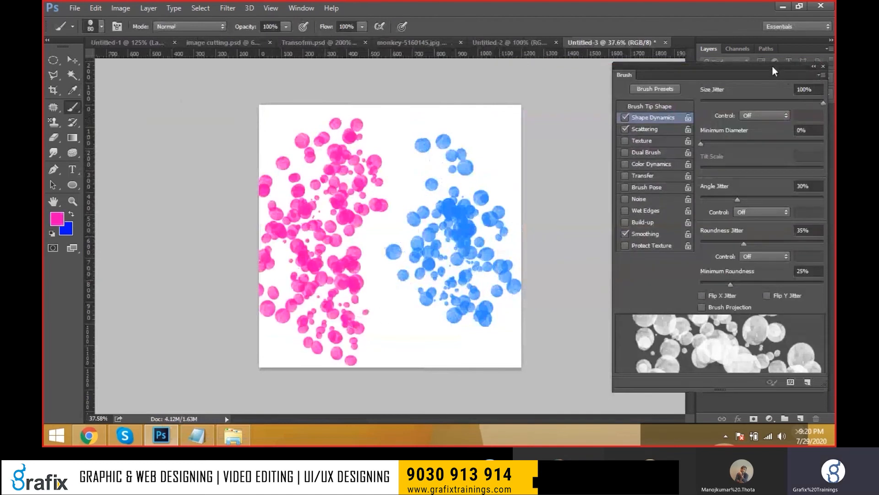
Turn on Texture for the brush.
drag(773, 70, 726, 72)
click(593, 143)
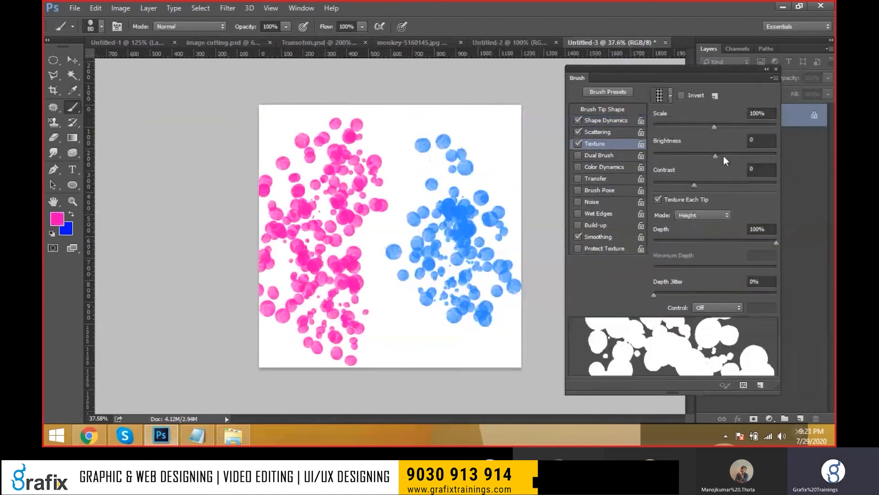
Test a stroke with minimal size jitter, undo it, and set the size jitter to 94%.
click(610, 120)
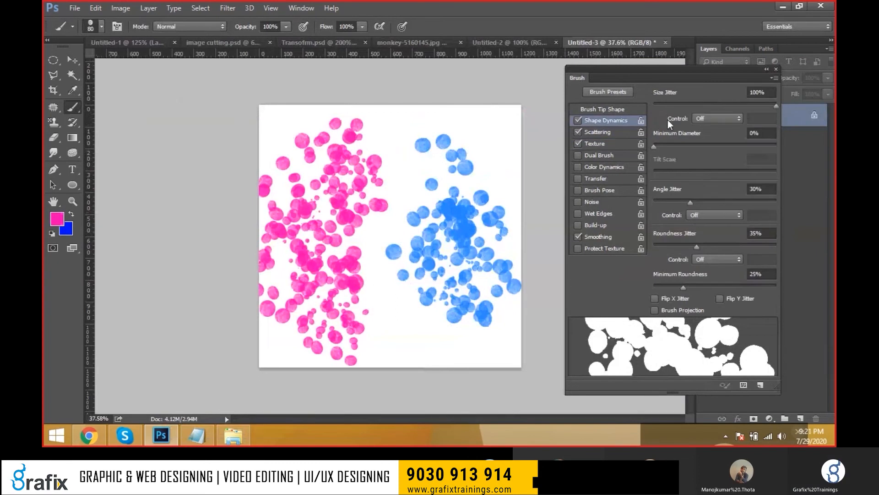
drag(694, 103, 655, 104)
mouse_move(467, 126)
mouse_down()
mouse_move(412, 170)
mouse_move(374, 278)
mouse_up()
key(ctrl+z)
drag(687, 104, 755, 106)
Set the brush texture to 45% scale and -79 brightness, and choose a grey mottled pattern for it.
click(611, 144)
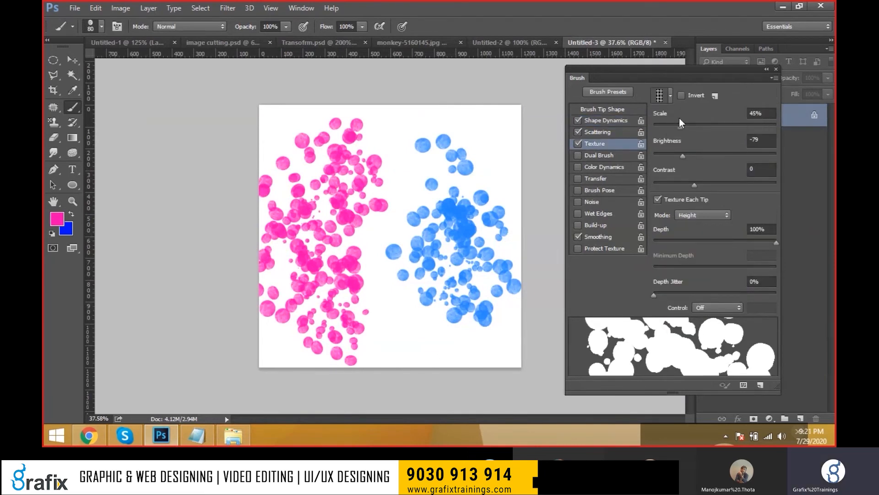
click(665, 96)
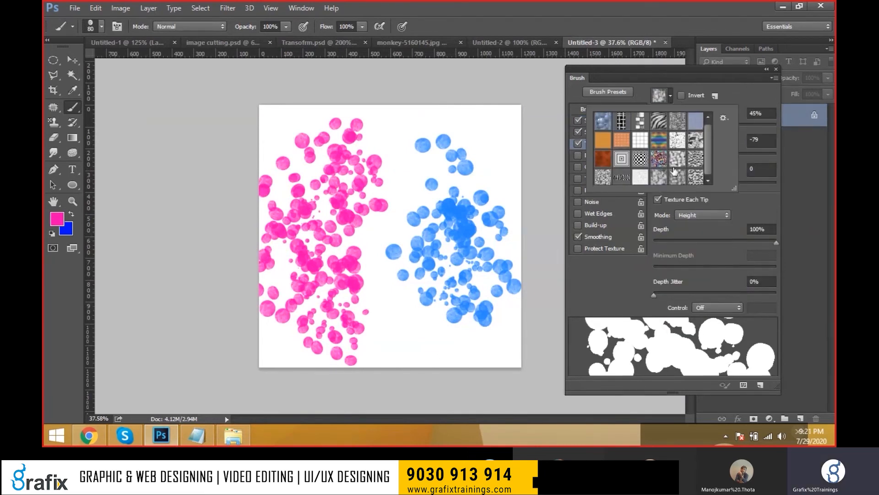
click(639, 181)
Replace the Texture option with a Dual Brush using the hard round 30 px tip, and paint pink strokes over the whole canvas.
click(587, 154)
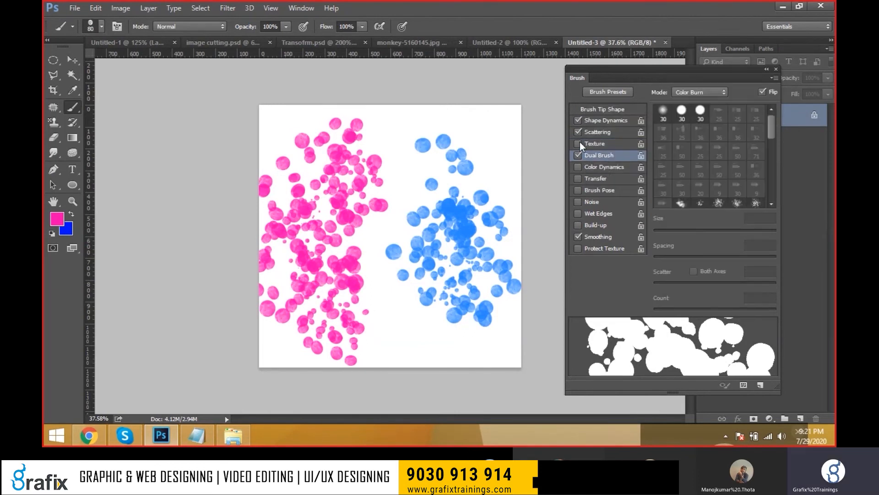
click(682, 112)
mouse_move(504, 139)
mouse_down()
mouse_move(410, 211)
mouse_move(401, 240)
mouse_up()
mouse_move(402, 159)
mouse_down()
mouse_move(469, 151)
mouse_move(454, 321)
mouse_move(431, 183)
mouse_move(535, 326)
mouse_move(490, 377)
mouse_move(371, 228)
mouse_move(318, 122)
mouse_move(564, 122)
mouse_move(348, 211)
mouse_move(449, 247)
mouse_move(366, 197)
mouse_move(508, 123)
mouse_up()
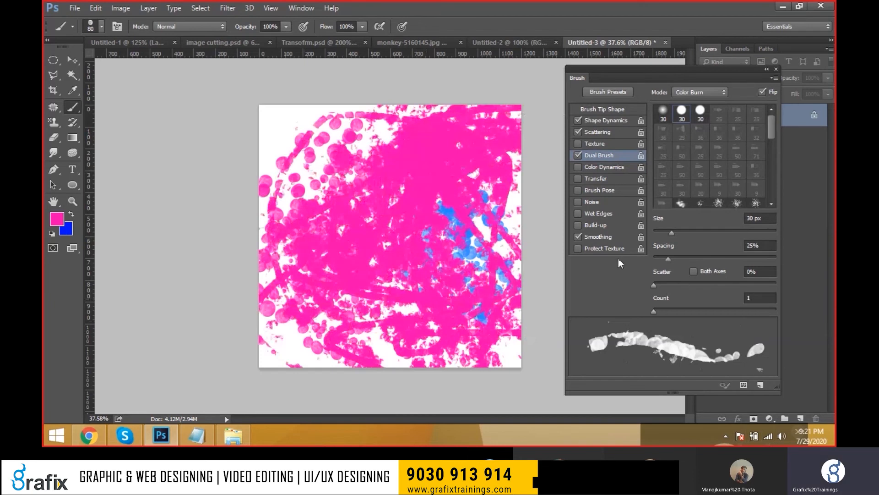
Enable Color Dynamics, Transfer, Brush Pose with 65° rotation, Wet Edges and Build-up for the brush, and close its settings.
click(604, 166)
click(607, 179)
click(608, 190)
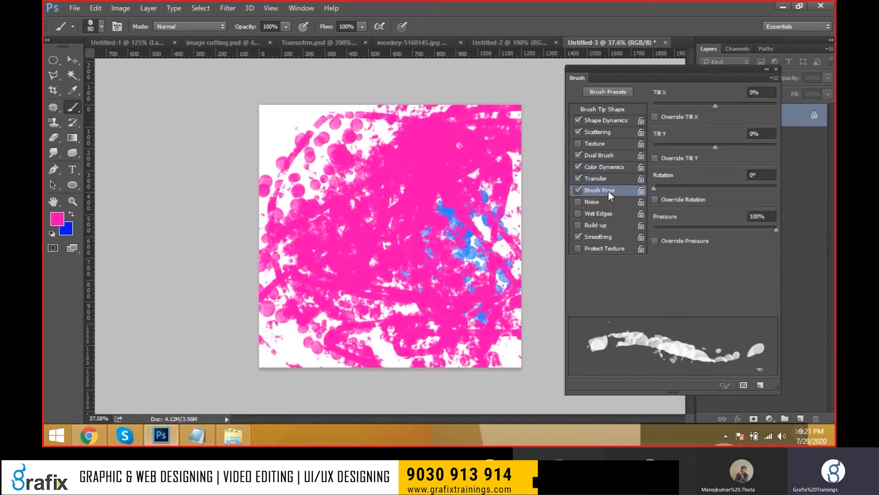
click(605, 205)
mouse_move(654, 188)
mouse_down()
mouse_move(727, 187)
mouse_move(675, 187)
mouse_up()
click(606, 202)
click(604, 214)
click(600, 226)
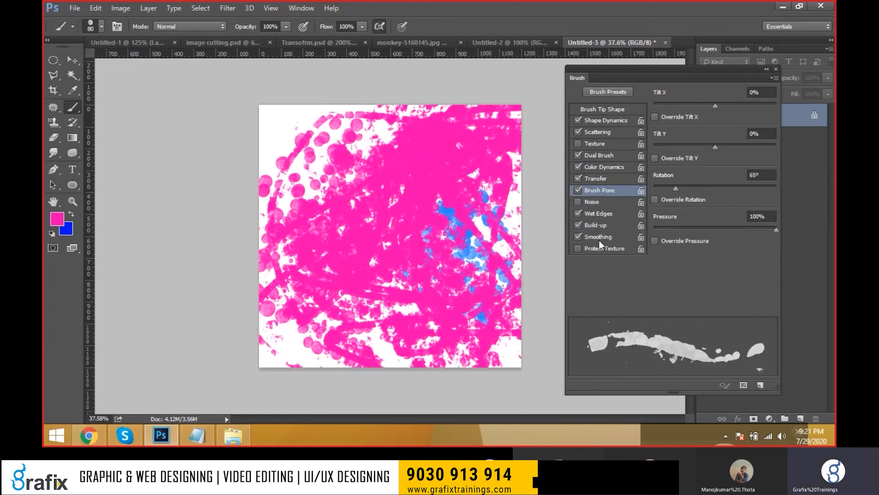
click(595, 134)
click(599, 123)
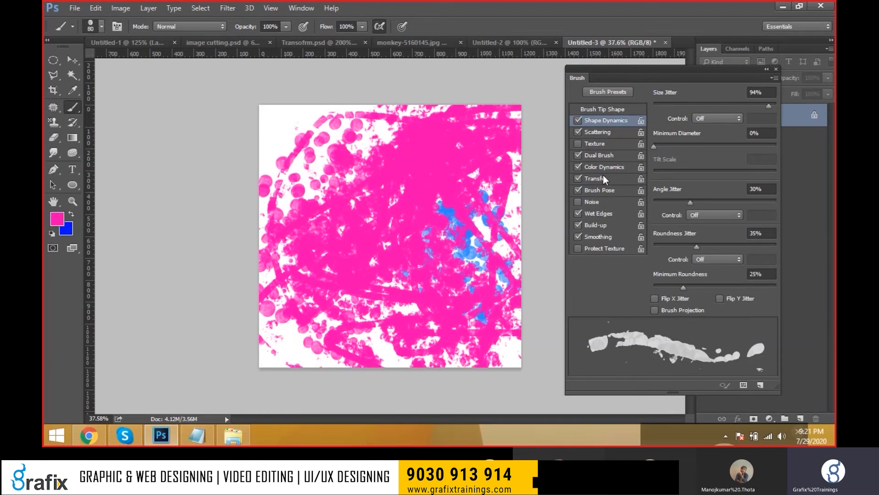
click(776, 69)
Reset the foreground and background colors to black and white, and fill the painted canvas with white.
key(v)
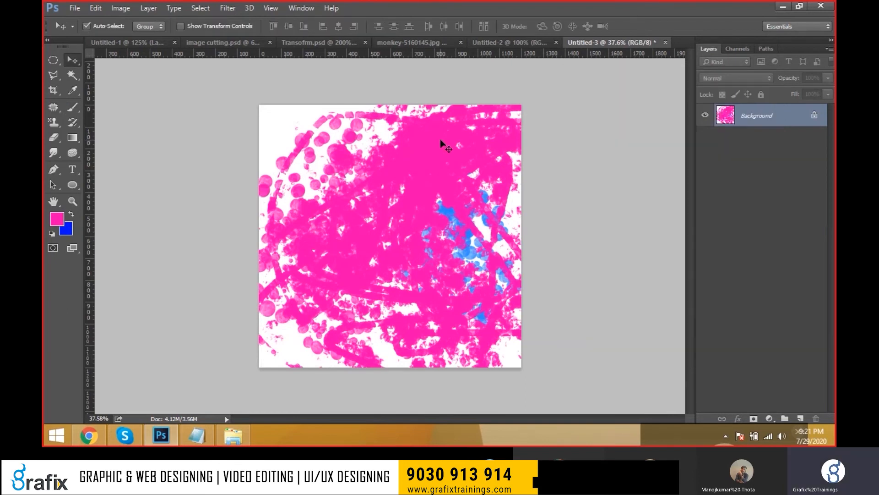
key(ctrl+BackSpace)
key(c)
key(d)
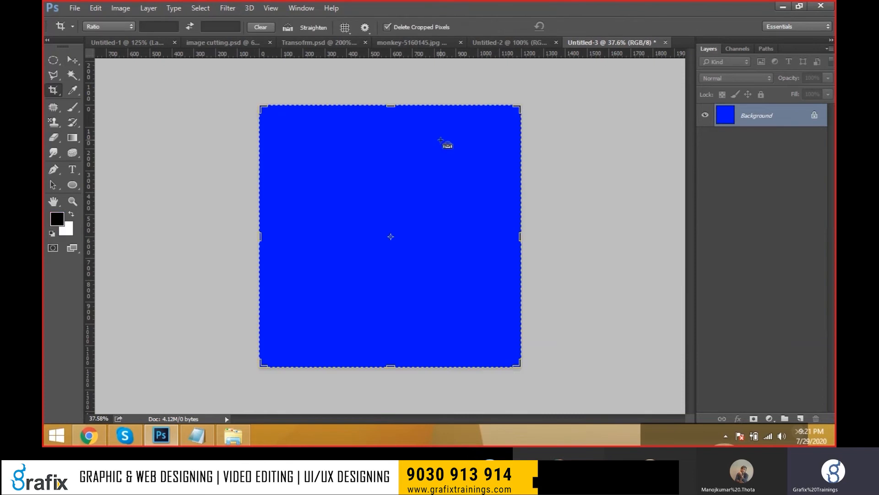
key(ctrl+BackSpace)
key(v)
Close the Untitled-2 document with the red and blue monkey faces without saving it.
click(483, 46)
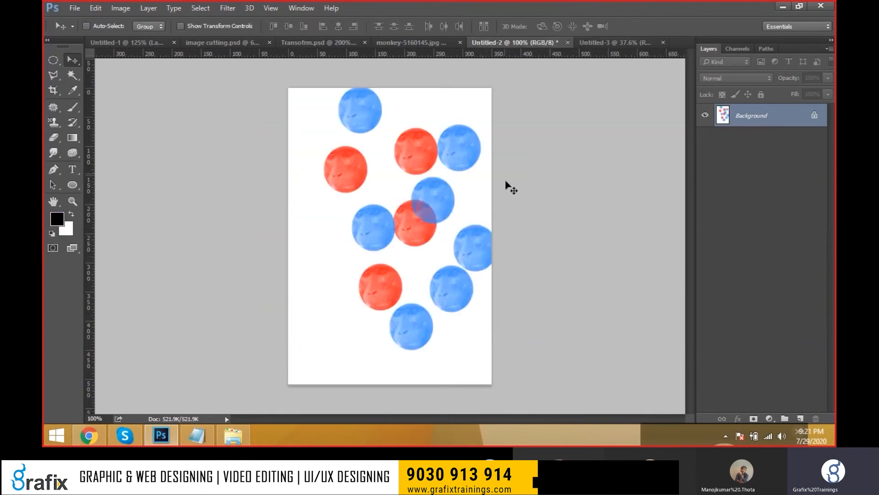
key(ctrl+w)
click(484, 168)
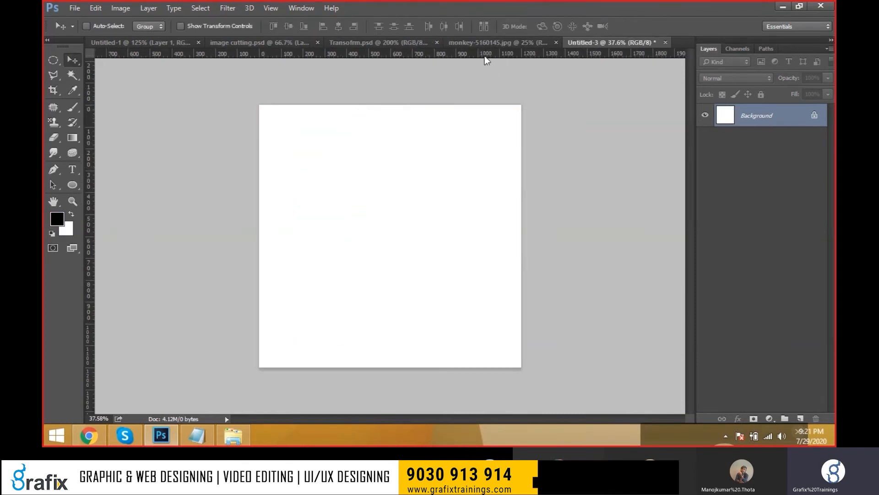
Select the adult monkey's face in the monkey photo with the Rectangular Marquee.
click(480, 43)
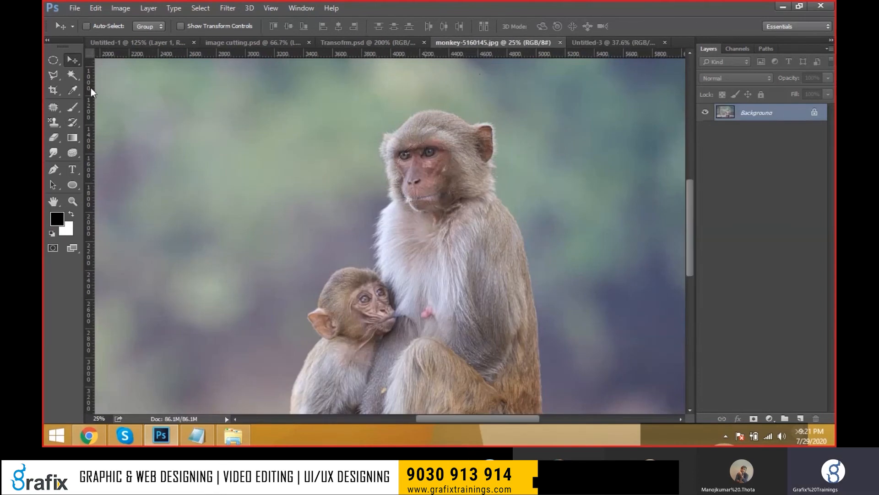
drag(54, 59, 98, 59)
drag(393, 136, 465, 213)
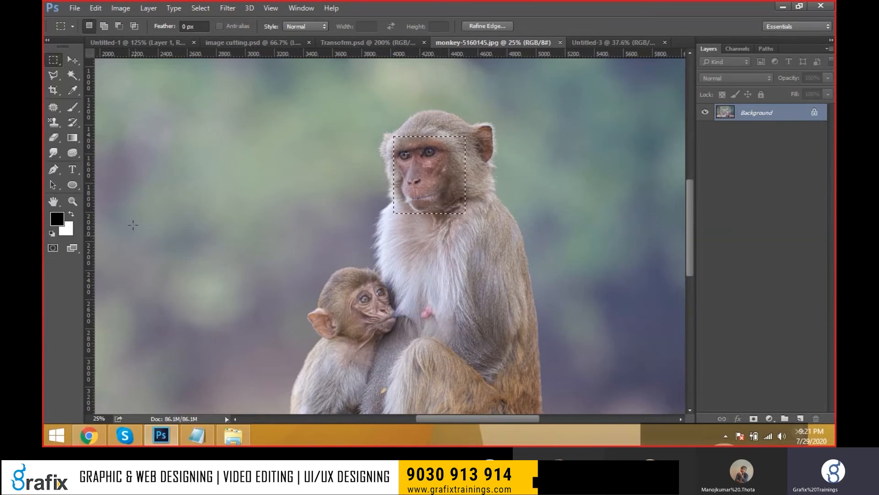
Define the selected monkey face as a pattern named Monkey.
click(95, 9)
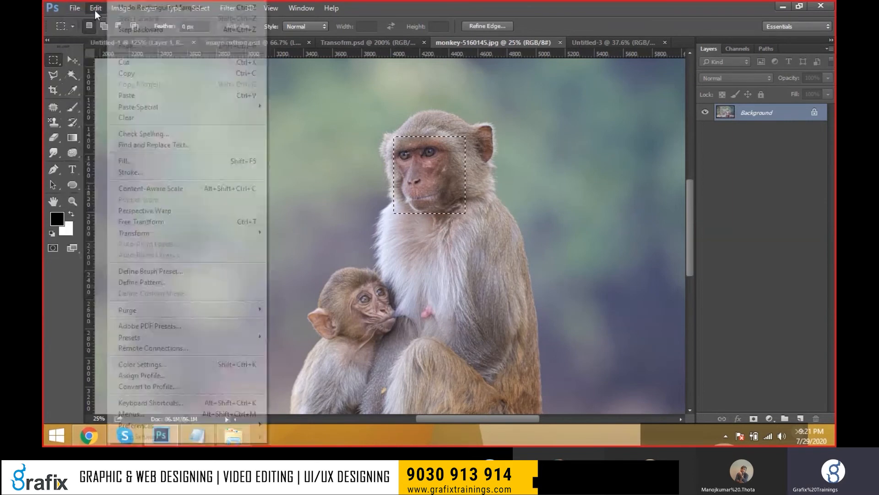
click(161, 282)
text(Monkey)
key(Return)
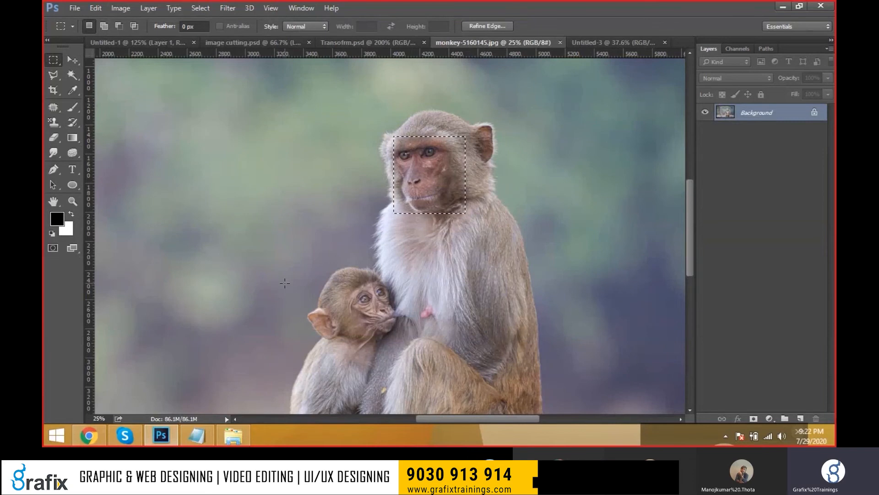
click(95, 8)
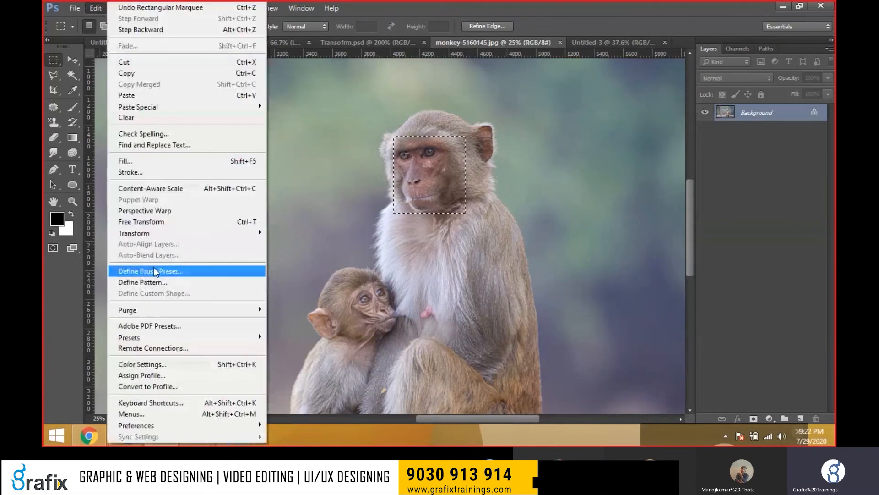
click(156, 282)
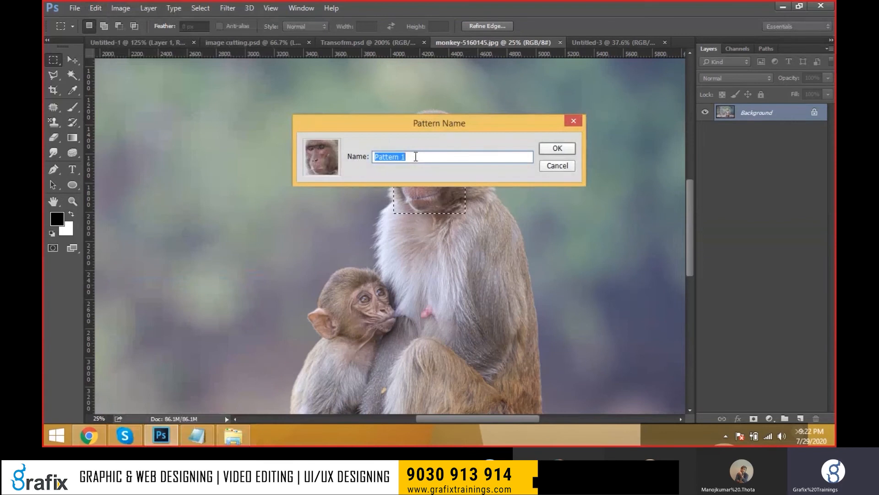
click(559, 165)
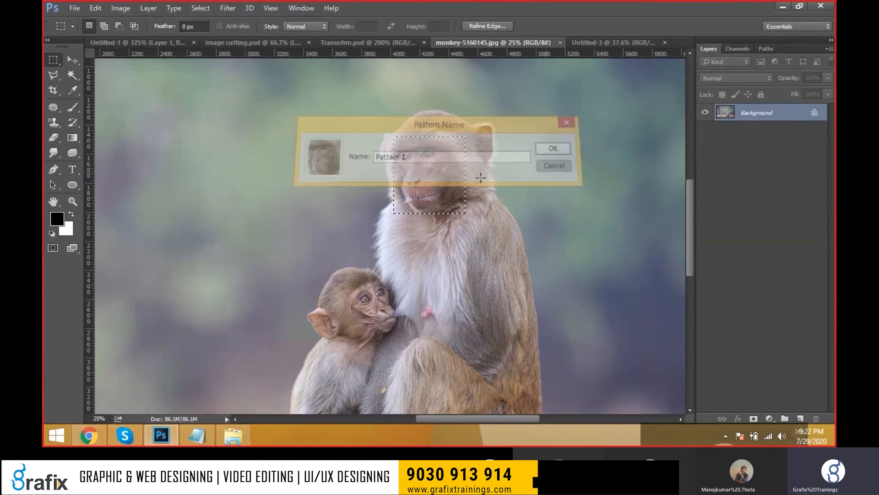
Activate the Pattern Stamp tool and choose the monkey face pattern for it.
click(62, 120)
right_click(59, 123)
click(114, 133)
click(400, 26)
scroll(405, 92, down, 1)
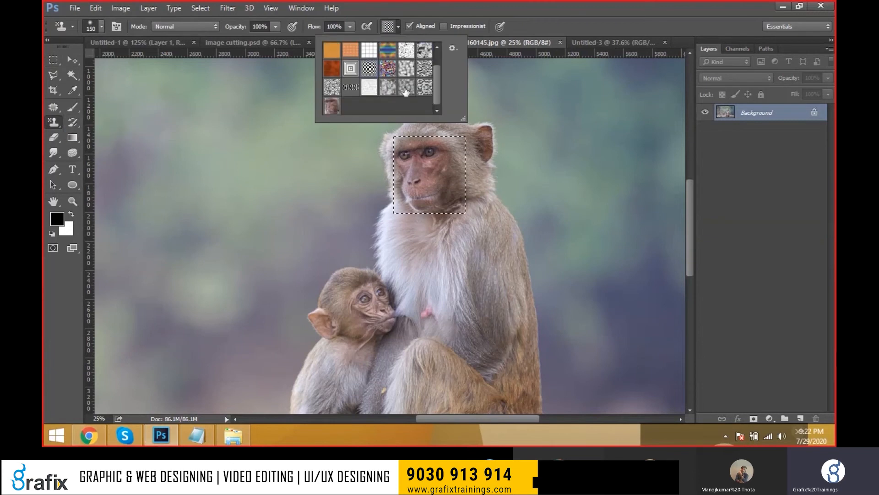
double_click(332, 110)
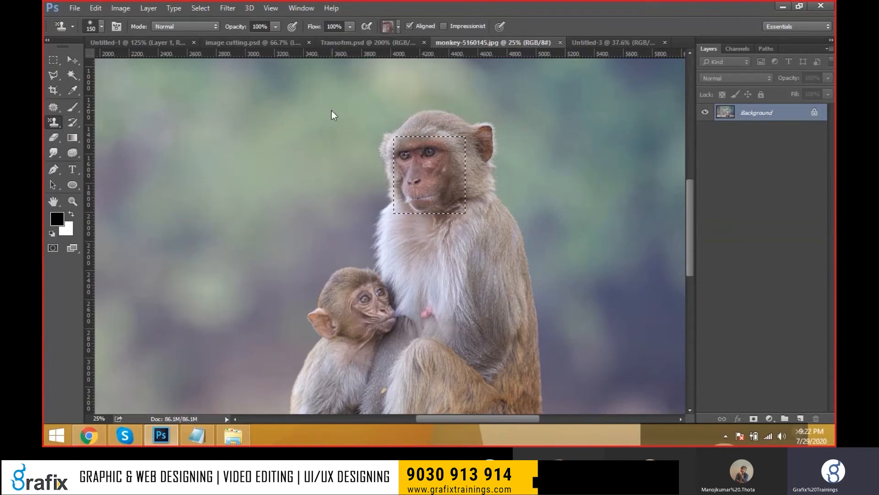
Create a new 350 by 509 pixel document and cover its canvas with the monkey face pattern.
key(ctrl+n)
click(470, 117)
mouse_move(311, 126)
mouse_down()
mouse_move(287, 153)
mouse_move(606, 334)
mouse_move(593, 384)
mouse_move(514, 98)
mouse_move(279, 92)
mouse_move(333, 349)
mouse_move(479, 375)
mouse_move(558, 167)
mouse_move(543, 199)
mouse_up()
key(ctrl+n)
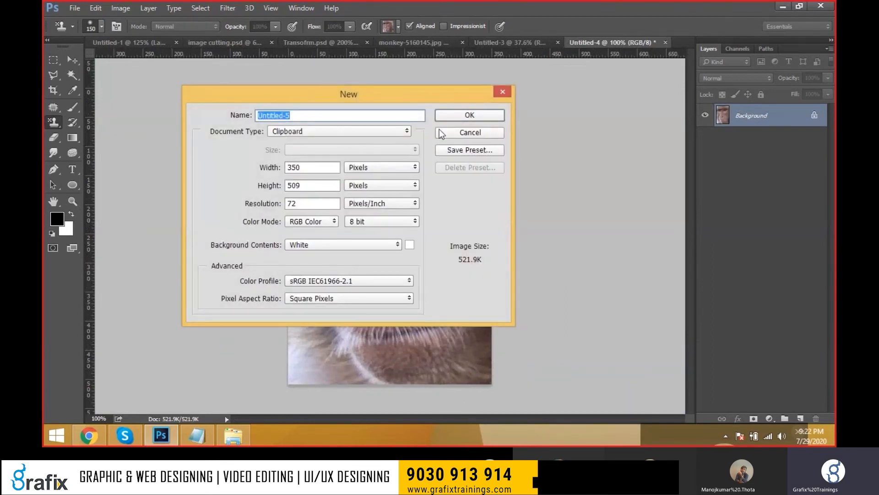
click(459, 131)
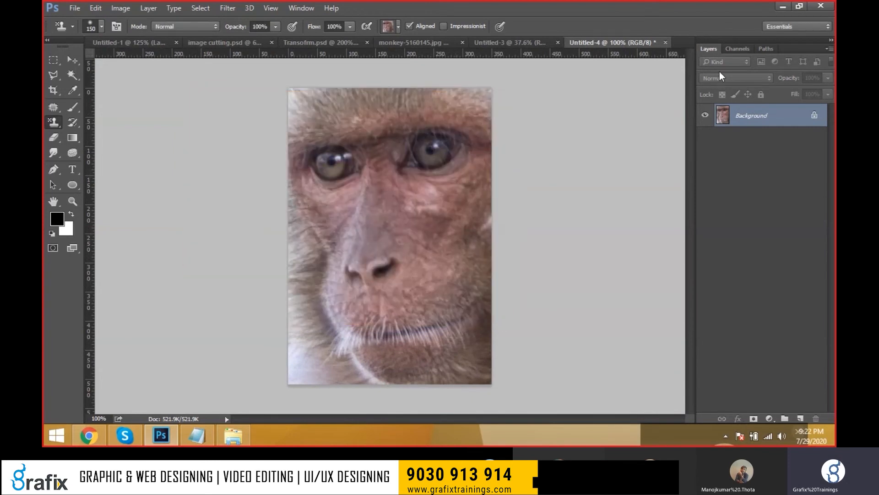
Create a new 12 by 12 inch document and cover its canvas with the monkey face pattern.
key(ctrl+n)
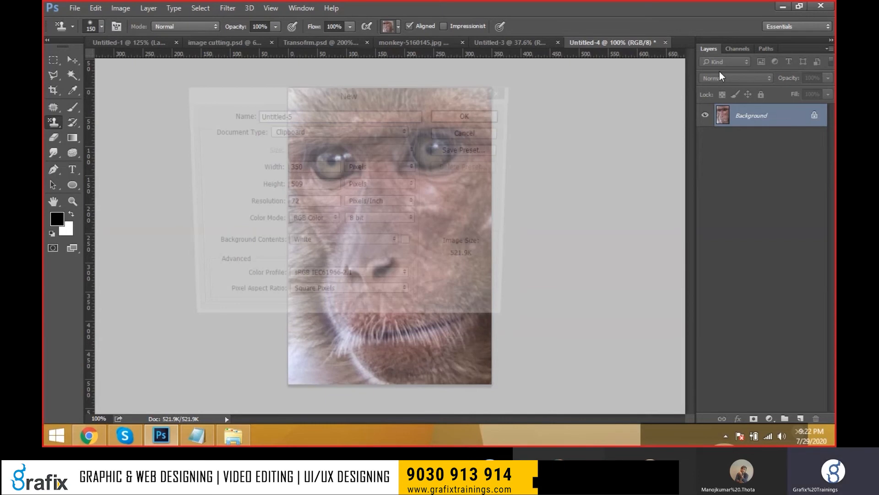
click(381, 167)
click(361, 177)
drag(320, 168, 173, 210)
text(12)
key(Tab)
text(12)
key(Return)
mouse_move(299, 120)
mouse_down()
mouse_move(209, 117)
mouse_move(528, 108)
mouse_move(321, 206)
mouse_move(595, 243)
mouse_move(229, 261)
mouse_move(594, 313)
mouse_move(667, 163)
mouse_up()
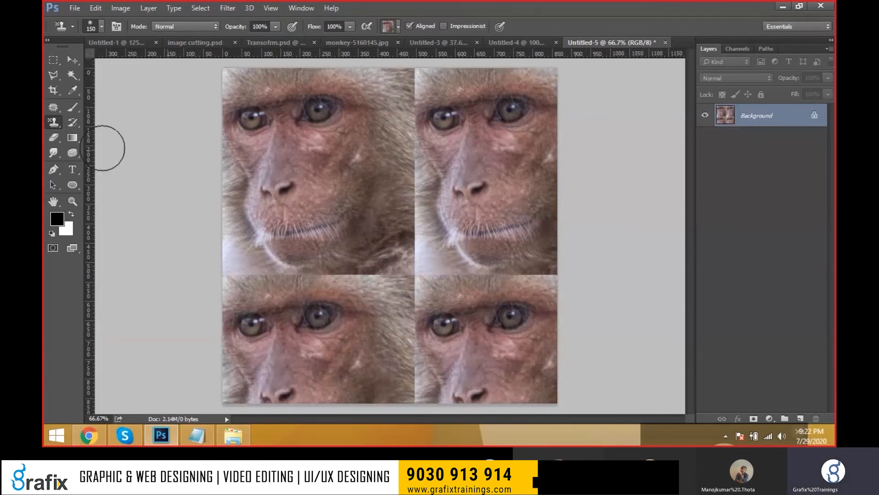
Examine the patterns available for the Pattern Stamp tool.
right_click(51, 121)
click(106, 131)
click(394, 26)
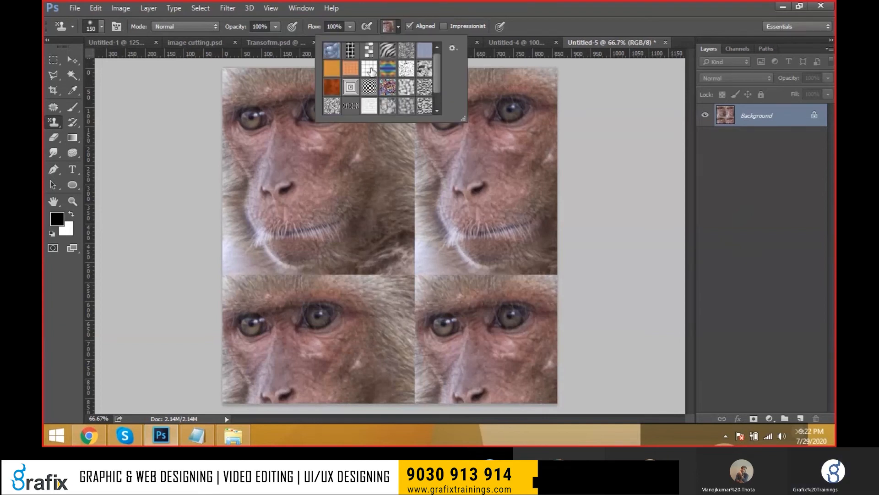
scroll(370, 70, down, 1)
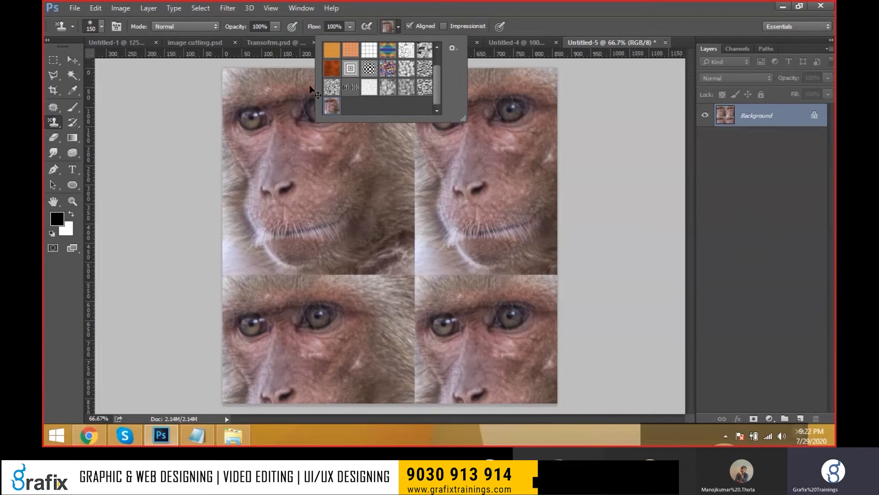
click(451, 53)
Select the adult monkey's left-hand eye in the monkey photo with the Rectangular Marquee.
click(453, 43)
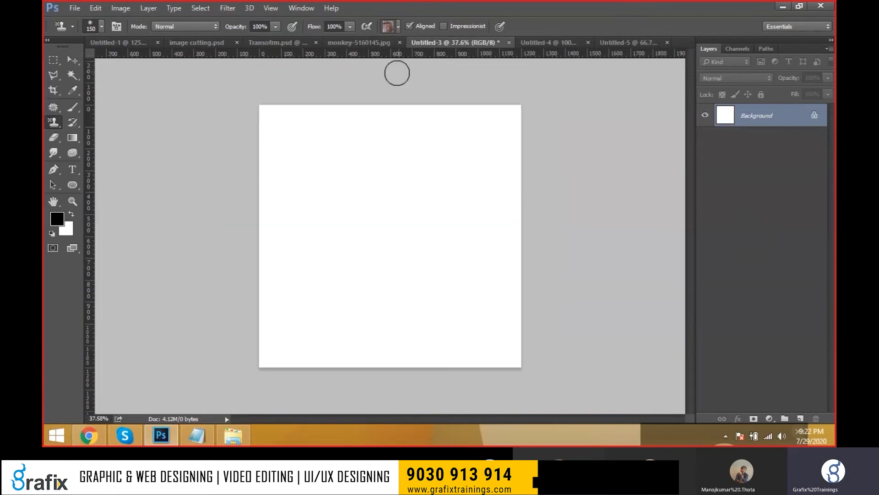
click(339, 46)
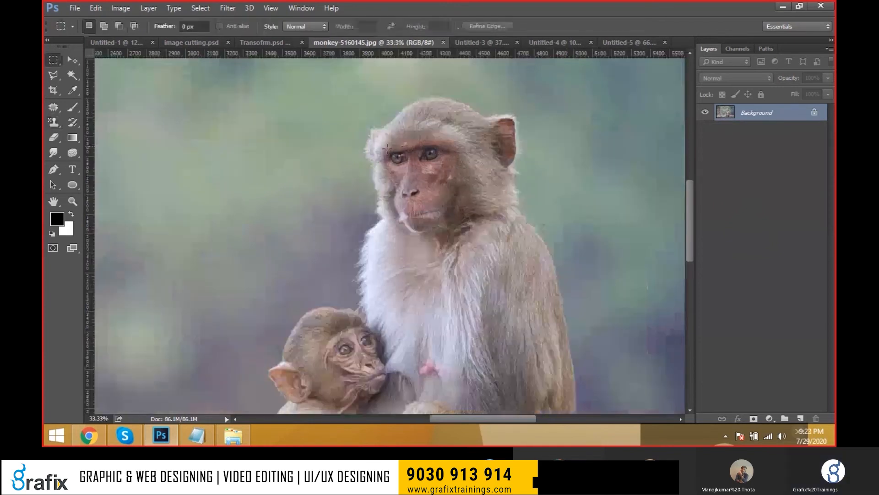
drag(387, 148, 410, 168)
Define the selected eye as a pattern named Eye and clear the selection.
click(101, 8)
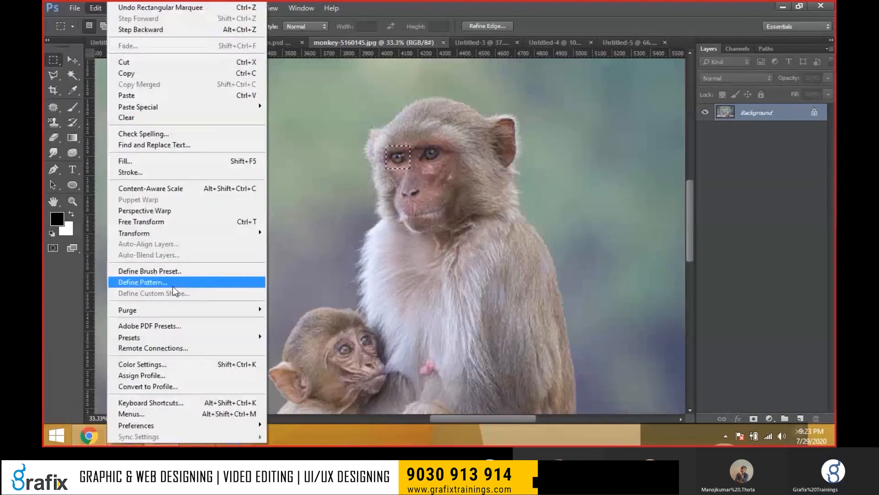
click(172, 281)
text(Eye)
key(Return)
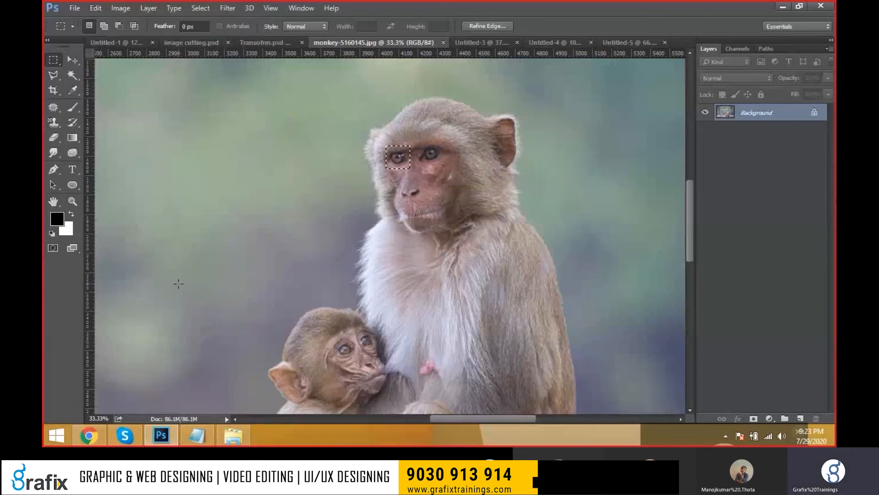
key(ctrl+d)
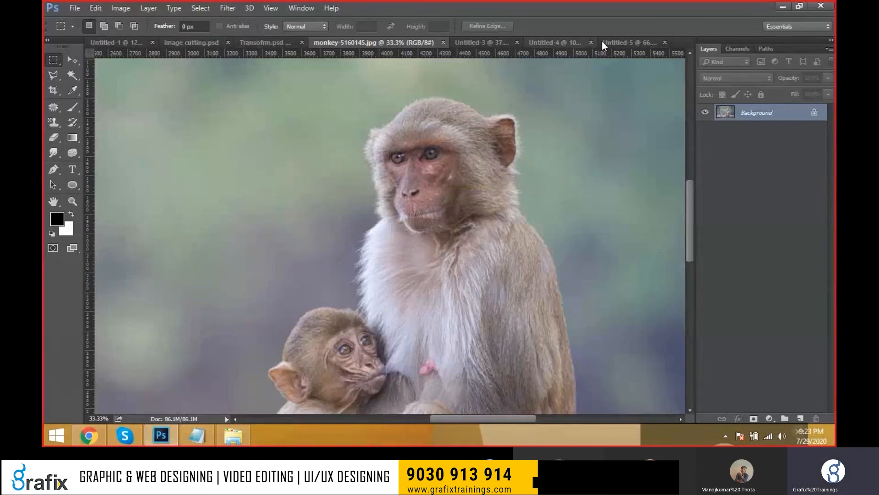
Return to the Untitled-5 document and enlarge the Pattern Stamp brush to 300 pixels.
click(614, 42)
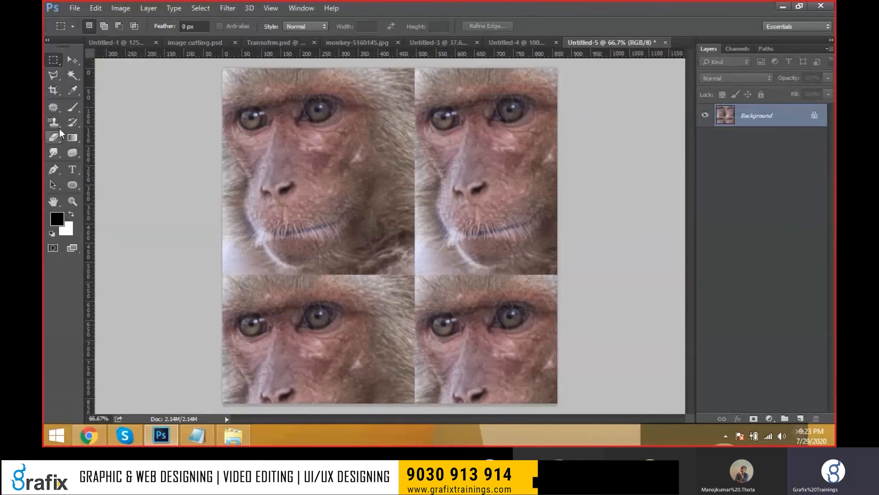
drag(59, 128, 78, 133)
click(78, 133)
key(bracketright)
key(bracketright)
key(bracketright)
key(bracketright)
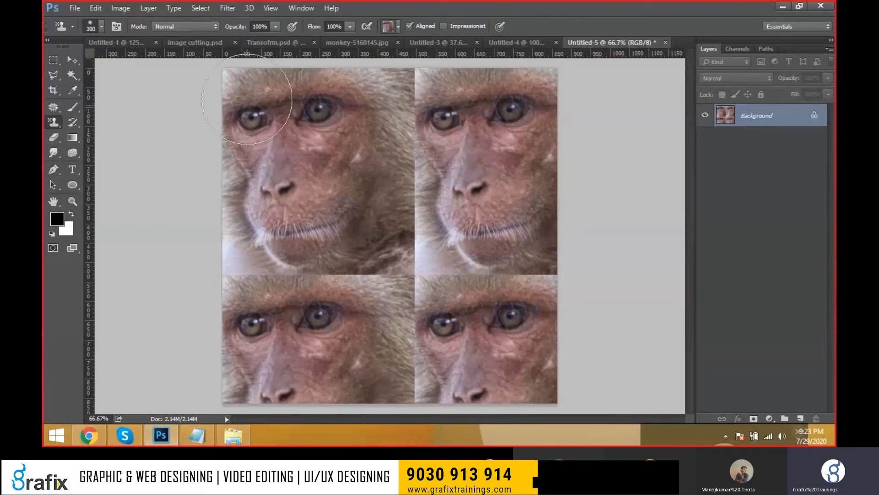
Choose the eye pattern for the Pattern Stamp and paint it over the whole canvas.
click(402, 24)
double_click(351, 109)
mouse_move(207, 93)
mouse_down()
mouse_move(589, 81)
mouse_move(177, 98)
mouse_move(138, 215)
mouse_move(389, 326)
mouse_move(182, 370)
mouse_up()
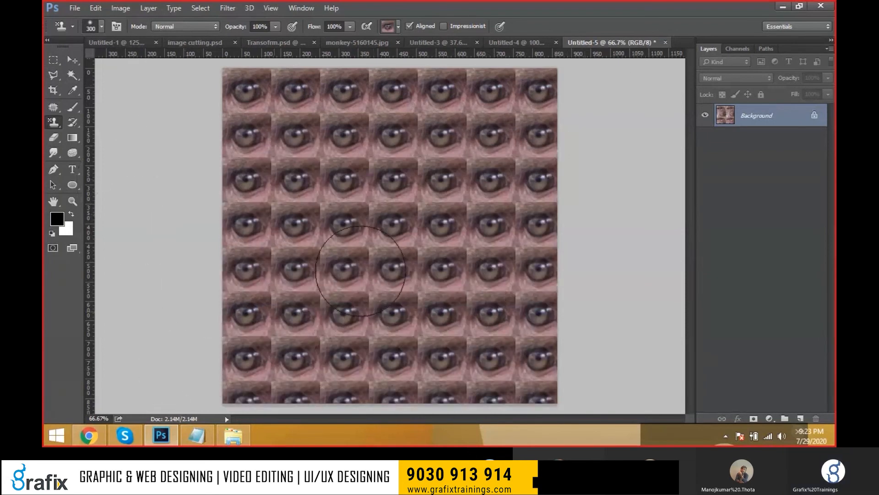
Close the monkey photo and Transofrm.psd without saving their changes.
click(97, 9)
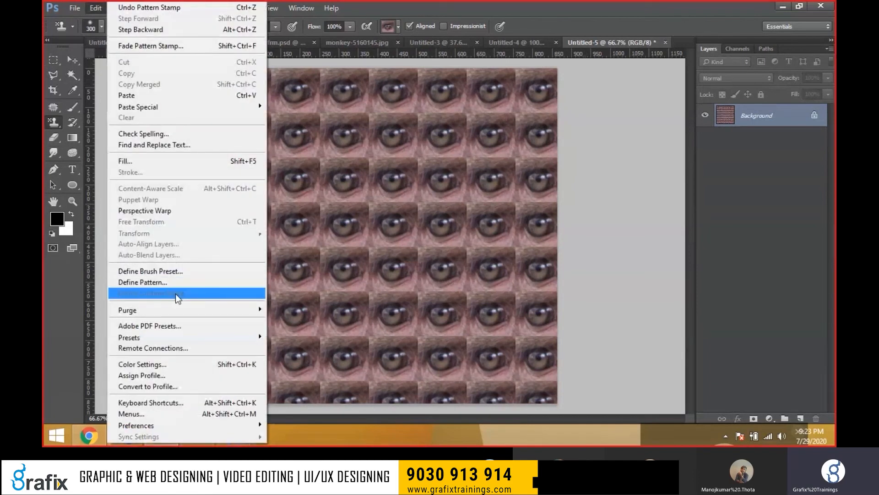
click(72, 60)
click(347, 45)
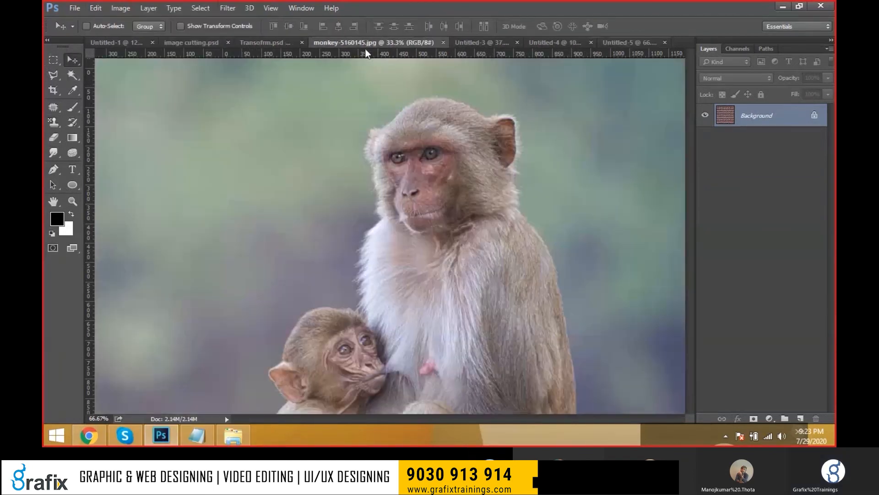
click(443, 44)
click(289, 46)
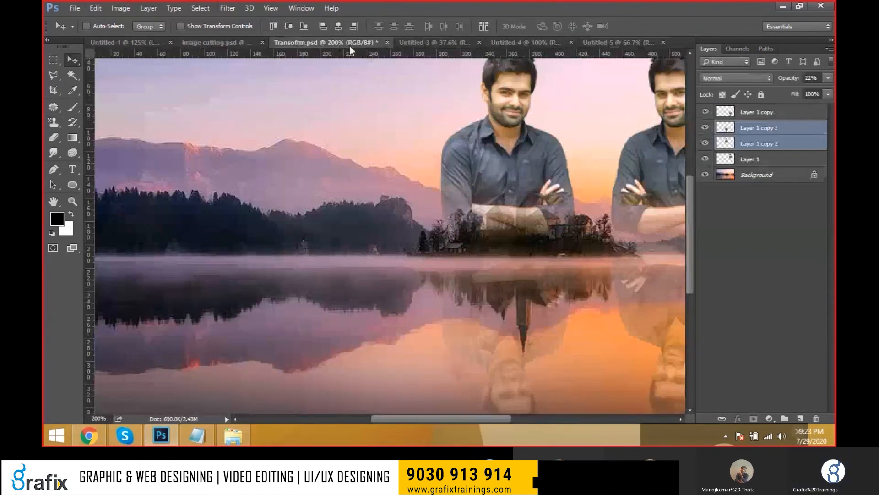
key(ctrl+w)
click(467, 167)
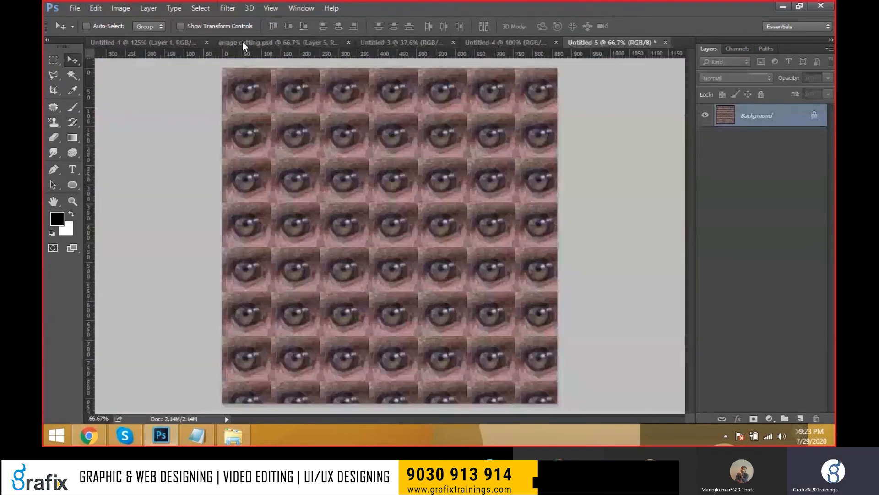
Close image cutting.psd, Untitled-3 and Untitled-4 without saving their changes.
click(281, 43)
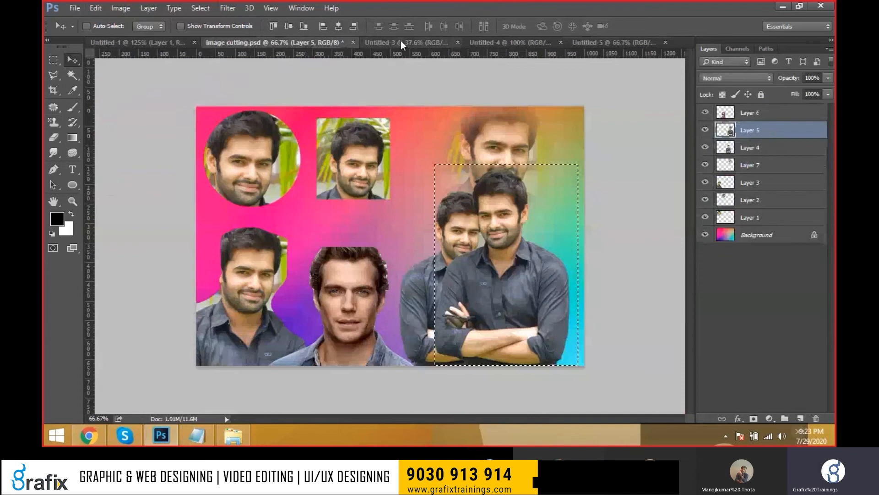
click(352, 42)
click(466, 167)
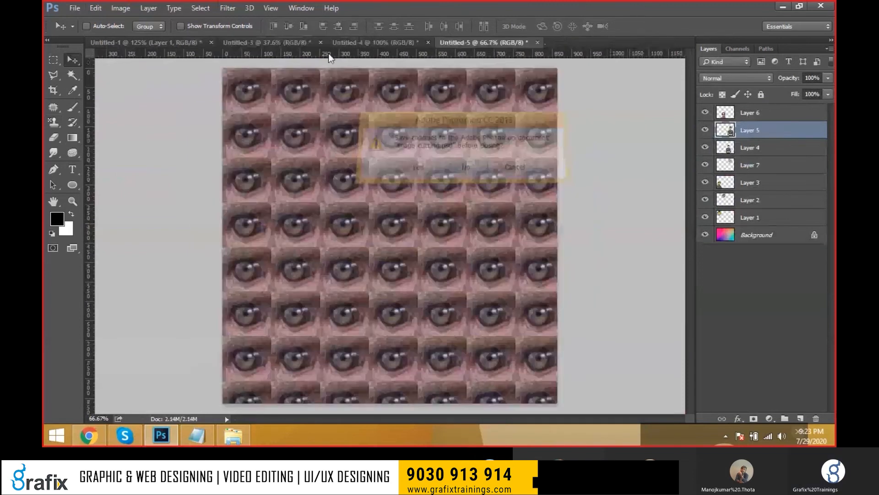
click(321, 43)
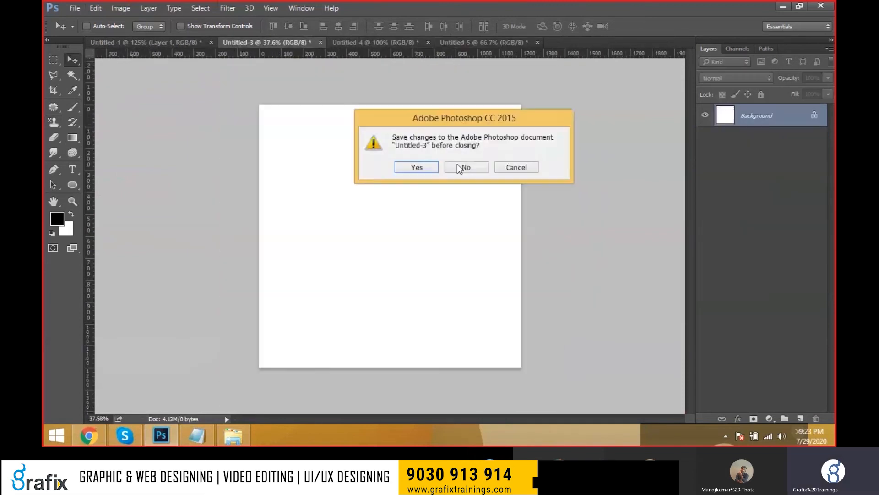
click(459, 167)
click(319, 42)
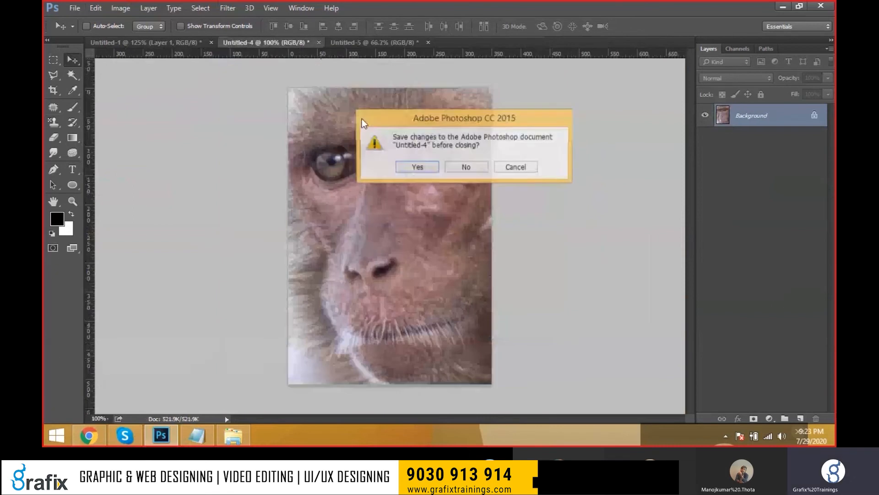
click(472, 167)
Switch to the Untitled-1 document containing the cut-out man on a white background.
click(163, 43)
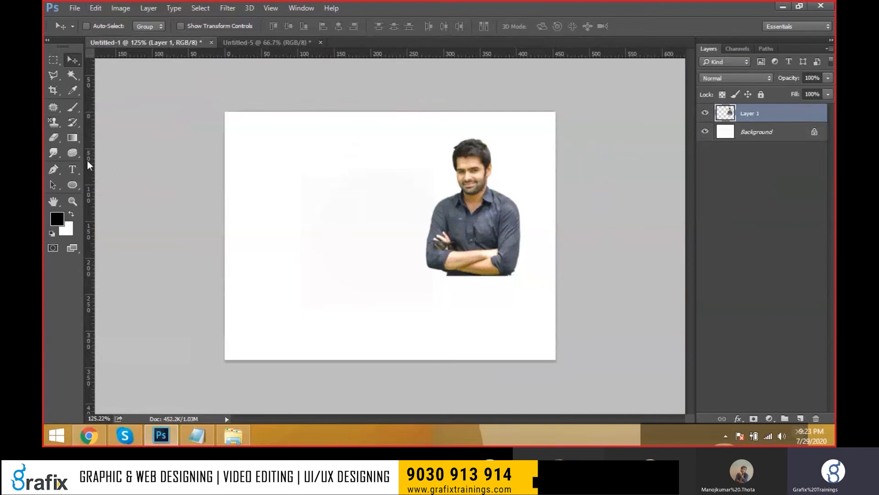
click(94, 8)
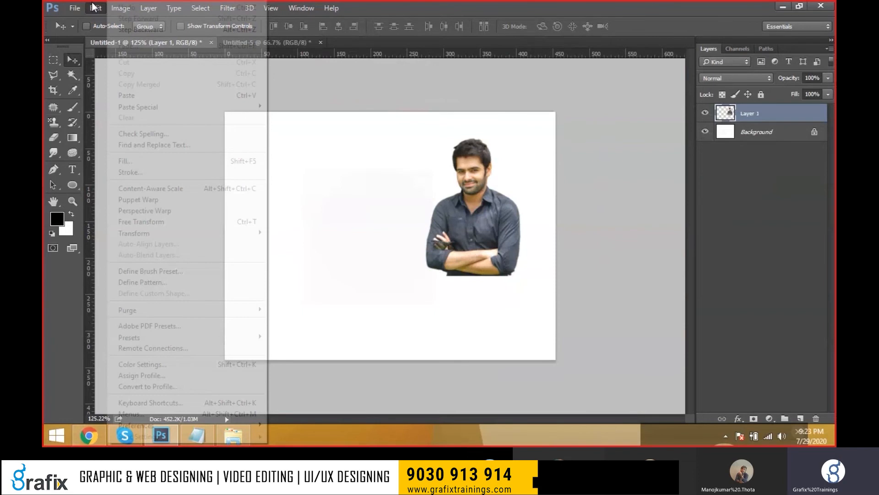
click(364, 43)
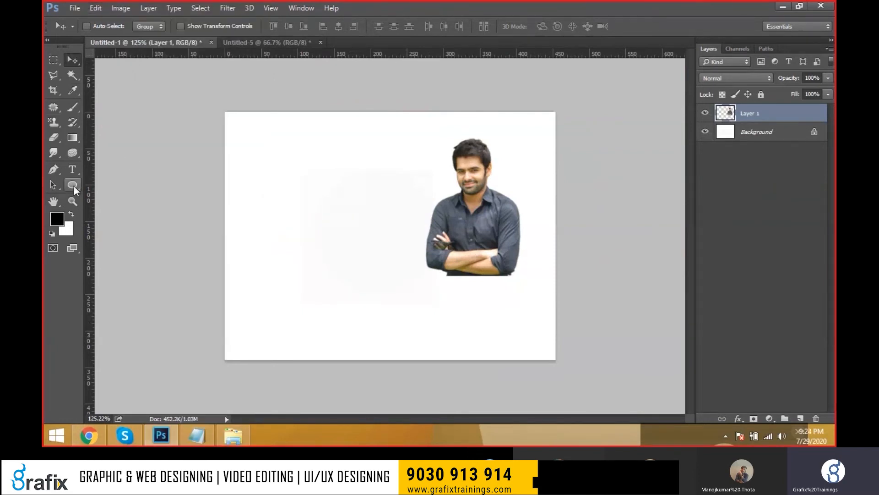
Draw a black chevron about 96 by 72 px near the canvas's upper-left corner with the Custom Shape tool.
drag(72, 185, 128, 241)
click(127, 241)
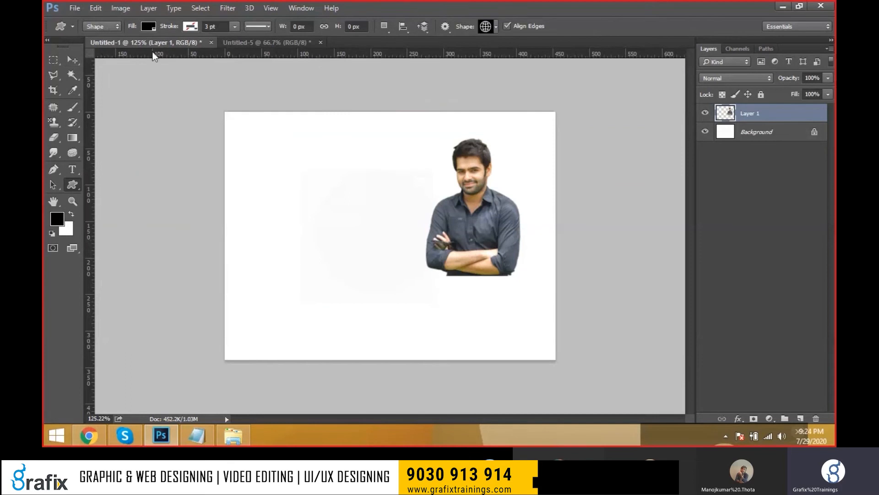
click(492, 23)
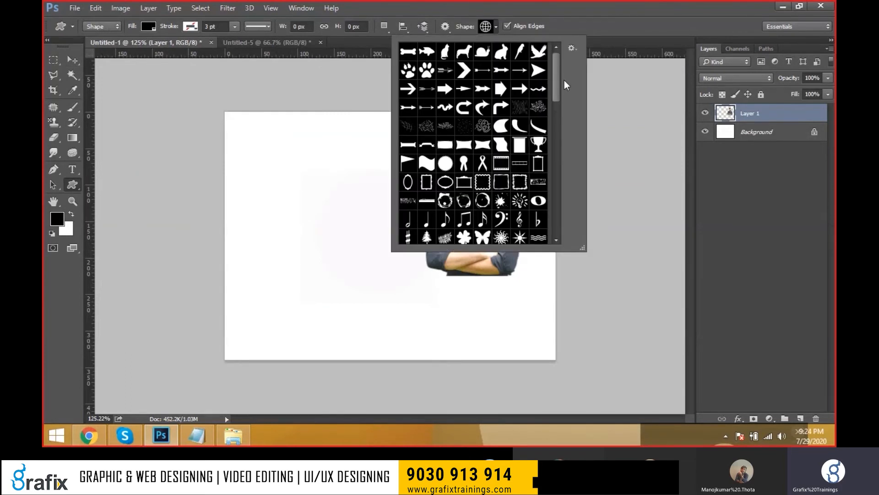
mouse_move(556, 89)
mouse_down()
mouse_move(556, 218)
mouse_move(553, 86)
mouse_up()
double_click(482, 82)
drag(248, 143, 318, 195)
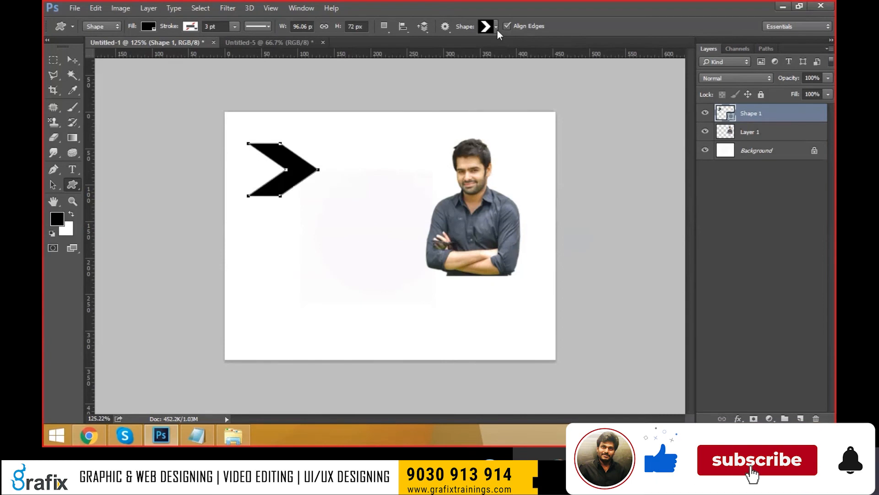
Draw a wavy banner custom shape about 80 by 75 px below the chevron.
click(497, 29)
double_click(505, 146)
drag(236, 228, 294, 282)
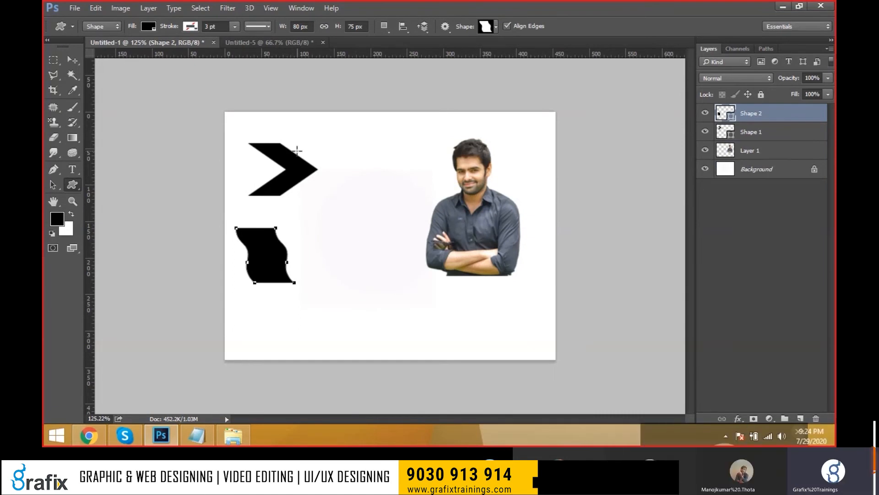
click(73, 59)
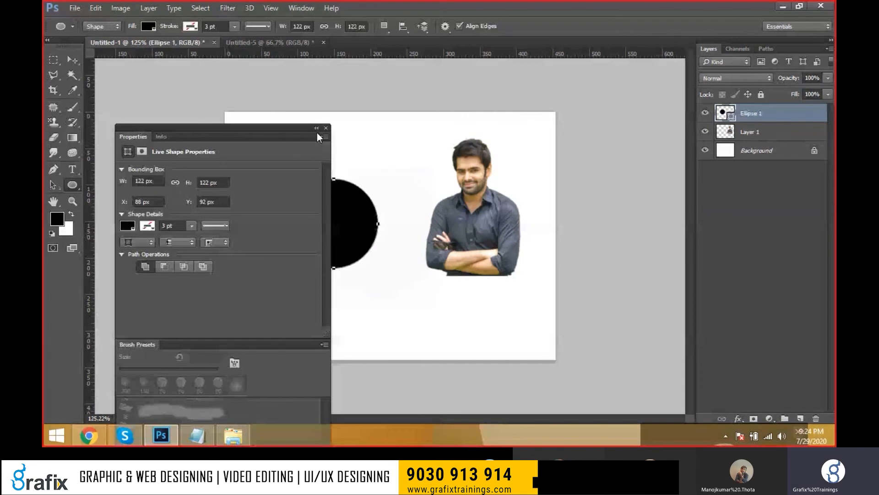
Draw a black vertical rectangle about 26 by 133 px overlapping the circle's upper part and center it over the circle.
right_click(72, 185)
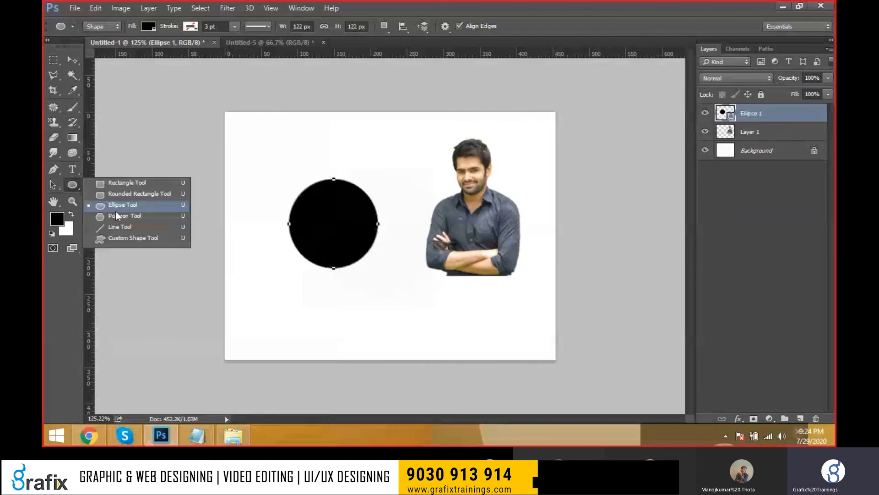
click(127, 182)
drag(333, 137, 340, 170)
drag(349, 228, 344, 219)
click(324, 130)
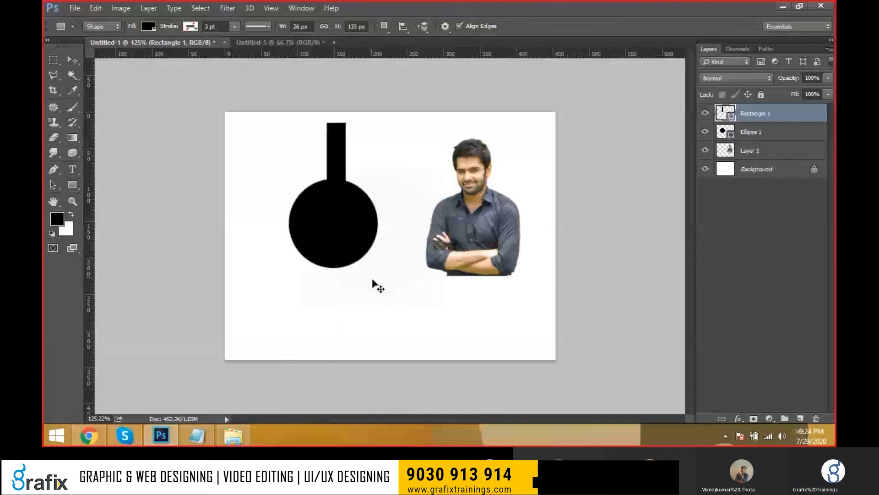
key(v)
drag(372, 279, 369, 278)
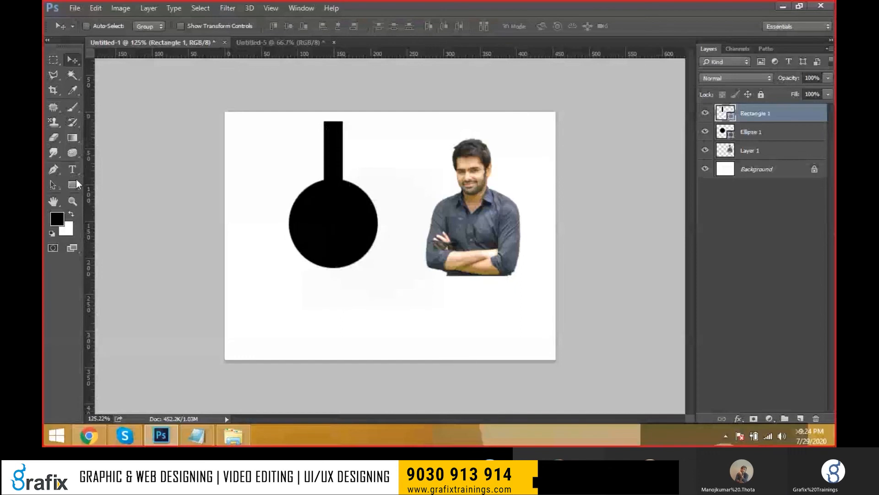
Draw an ellipse about 93 by 97 px inside the black circle and fill it with white.
drag(82, 192, 109, 205)
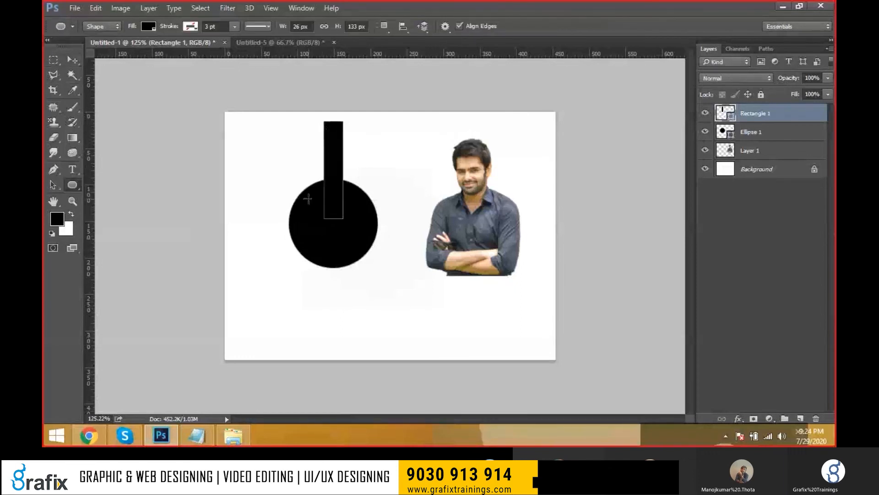
drag(298, 193, 366, 260)
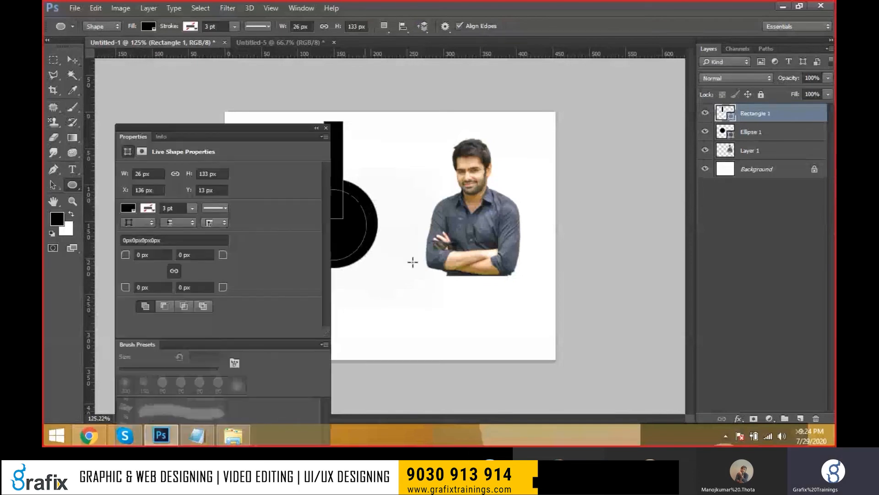
click(128, 226)
click(129, 288)
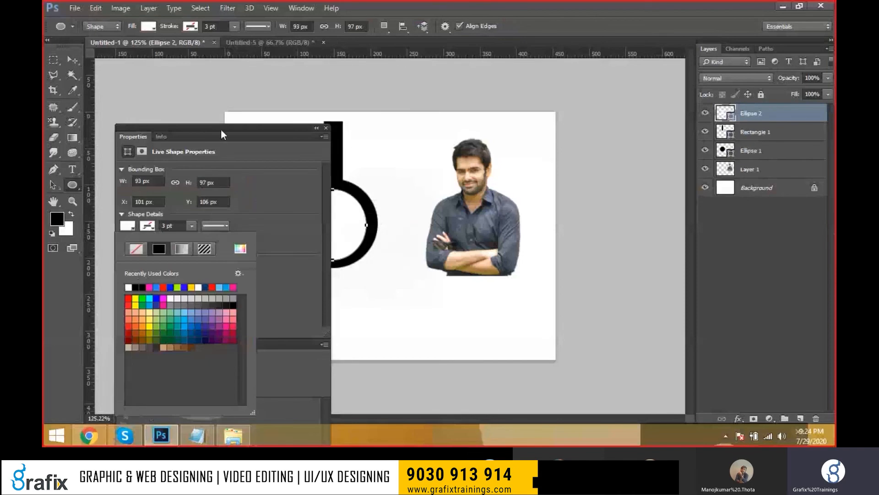
Separate the Brush Presets panel from Properties, close it, and move Properties clear of the circle drawing.
drag(221, 128, 517, 72)
drag(431, 287, 227, 226)
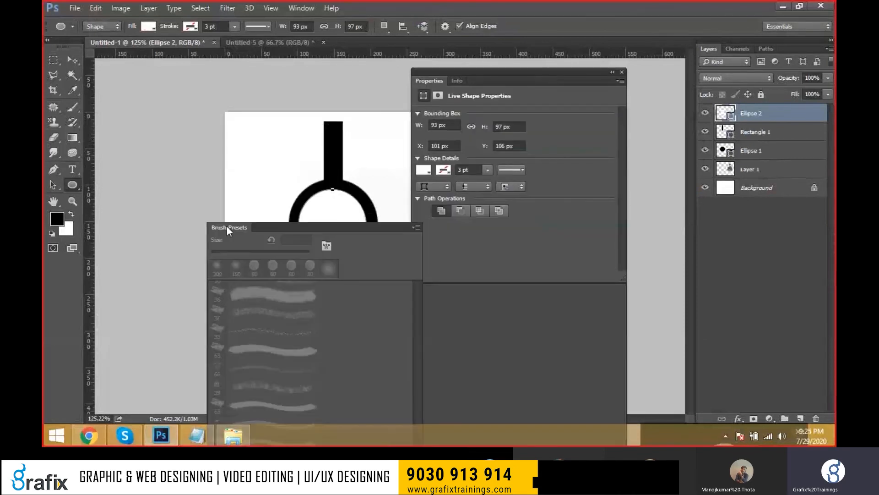
click(405, 213)
drag(491, 77, 566, 108)
Nudge the white ellipse to X 102 px, Y 105 px to center it inside the black circle.
key(v)
right_click(358, 228)
click(360, 228)
key(Up)
key(Up)
key(Down)
key(Right)
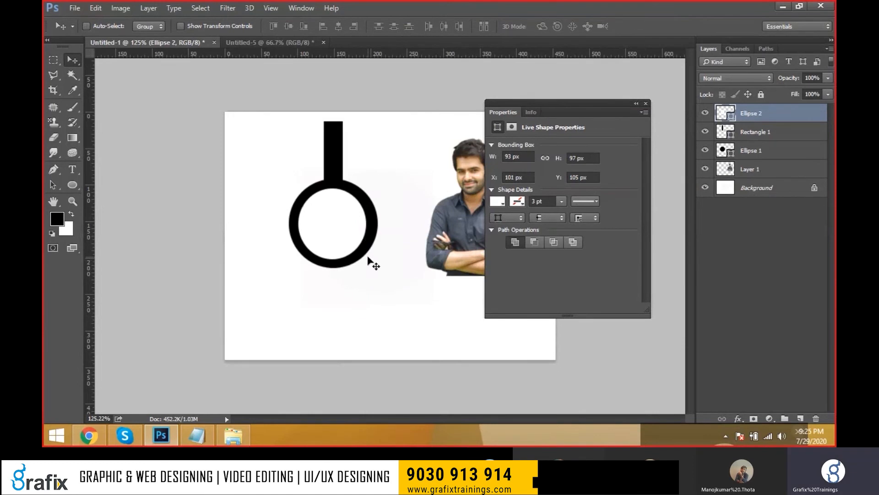
key(ctrl)
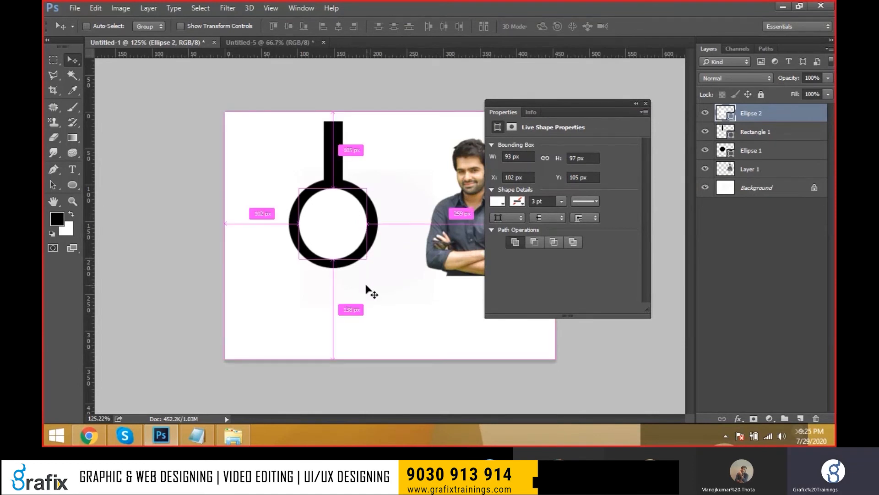
Draw a white vertical rectangle about 10 by 124 px along the middle of the black bar into the white ellipse.
drag(77, 184, 96, 197)
click(120, 183)
drag(332, 116, 338, 205)
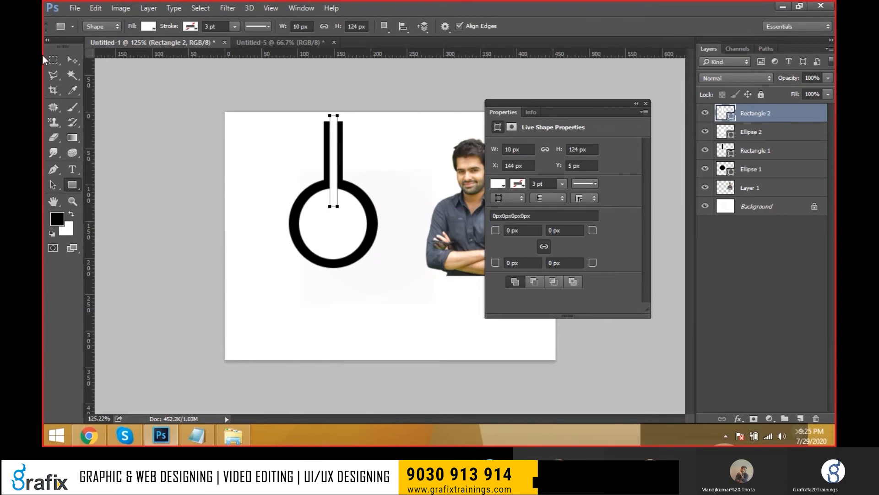
Try to select the paths of all the drawn shapes together with the Path Selection tool.
click(73, 61)
key(a)
drag(224, 76, 185, 40)
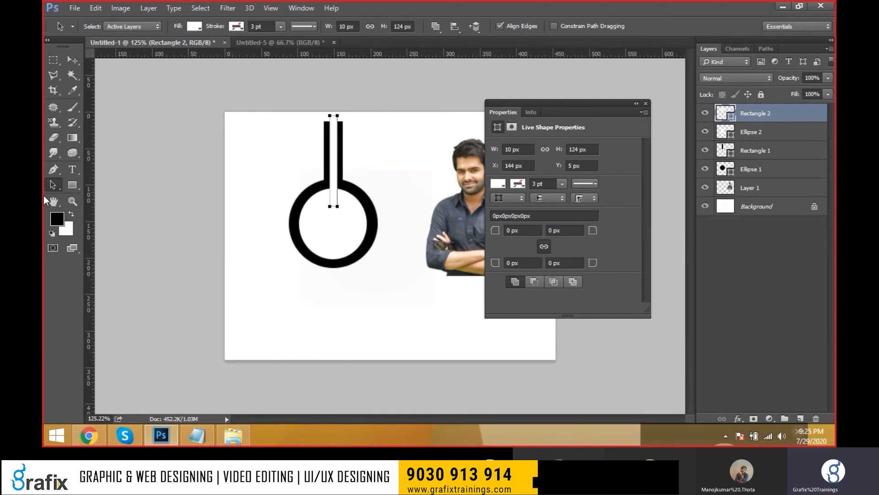
click(196, 195)
drag(269, 96, 396, 287)
drag(334, 192, 320, 193)
key(ctrl+z)
right_click(56, 185)
click(78, 184)
drag(269, 63, 401, 273)
Go through the shape layers one by one and examine the path commands available for the black circle.
click(778, 132)
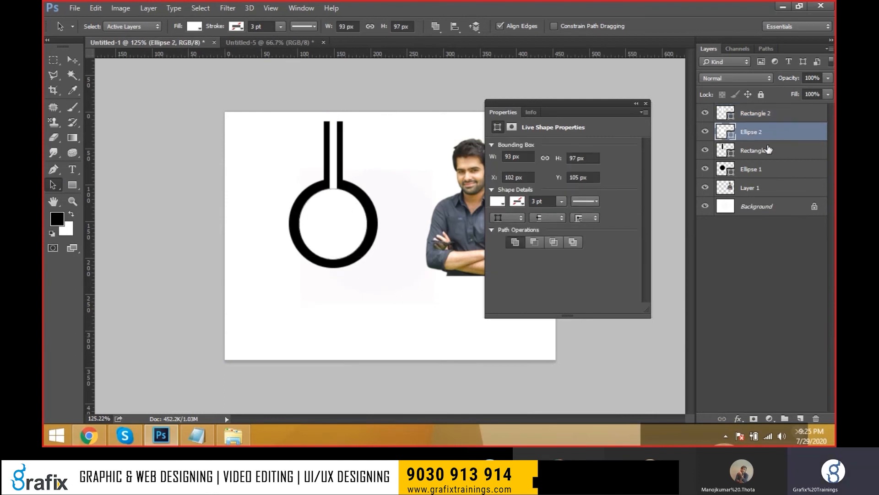
click(768, 150)
click(764, 170)
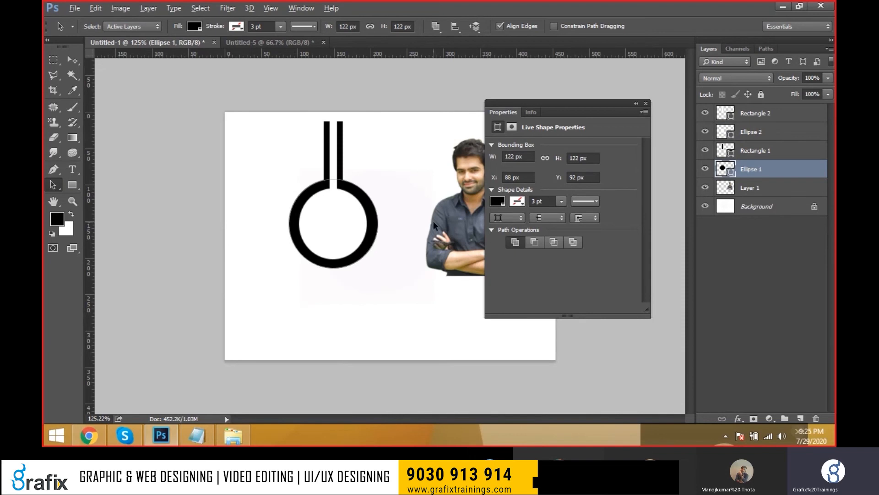
scroll(401, 197, up, 1)
right_click(350, 211)
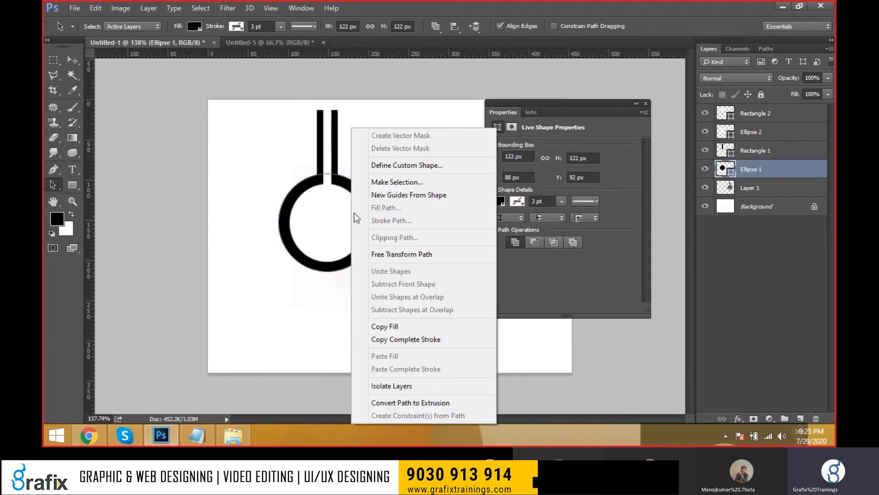
key(Escape)
Select the white and black ellipses together and try to apply Combine Shapes to them.
key(v)
drag(343, 219, 356, 219)
key(ctrl+z)
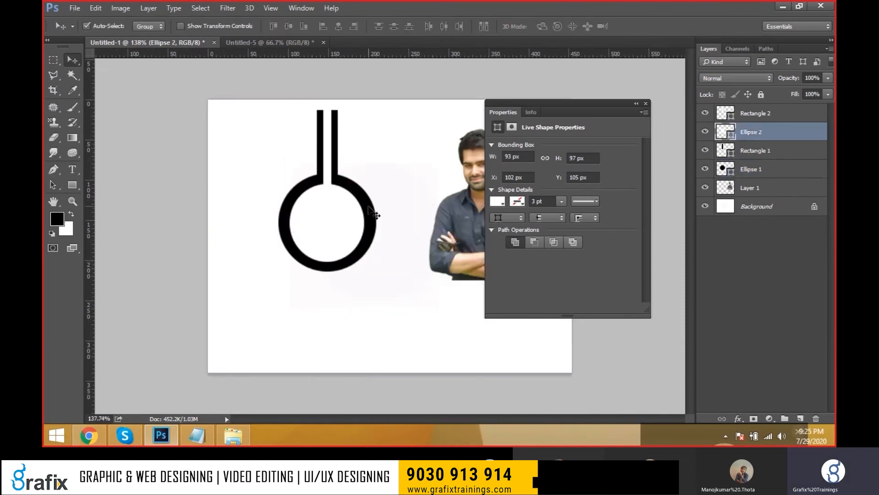
shift+click(370, 208)
key(a)
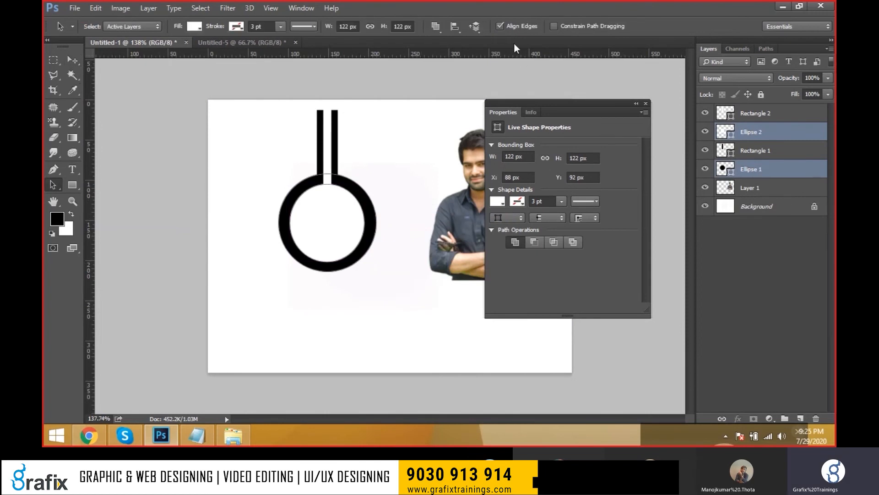
click(474, 26)
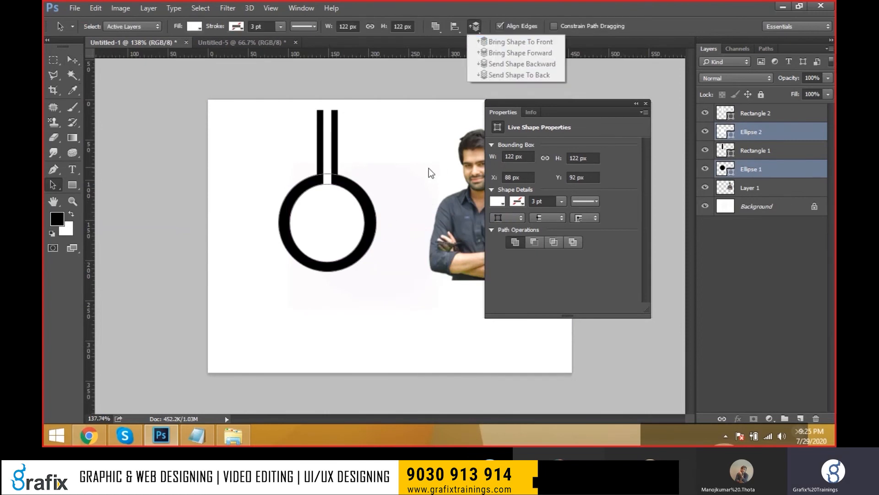
click(435, 26)
click(486, 52)
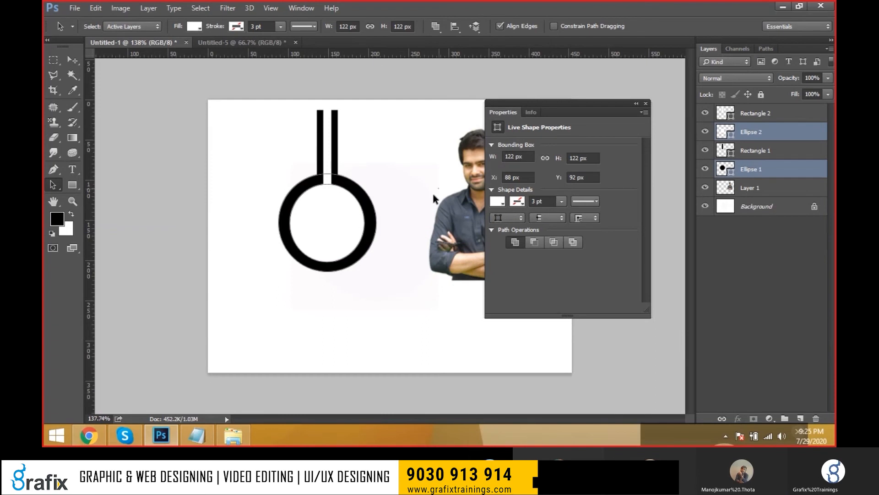
Try moving the white ellipse inside the black ring, and undo the move.
key(v)
mouse_move(369, 204)
mouse_down()
mouse_move(398, 202)
mouse_move(364, 221)
mouse_up()
right_click(364, 221)
click(366, 223)
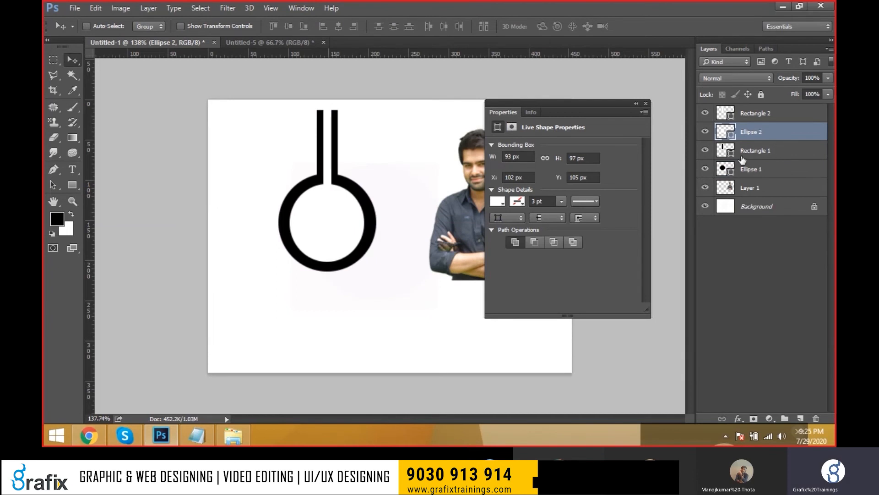
right_click(364, 214)
click(372, 219)
drag(371, 220, 346, 228)
key(ctrl+z)
Check which preset-defining commands are available for the white ellipse's path.
key(a)
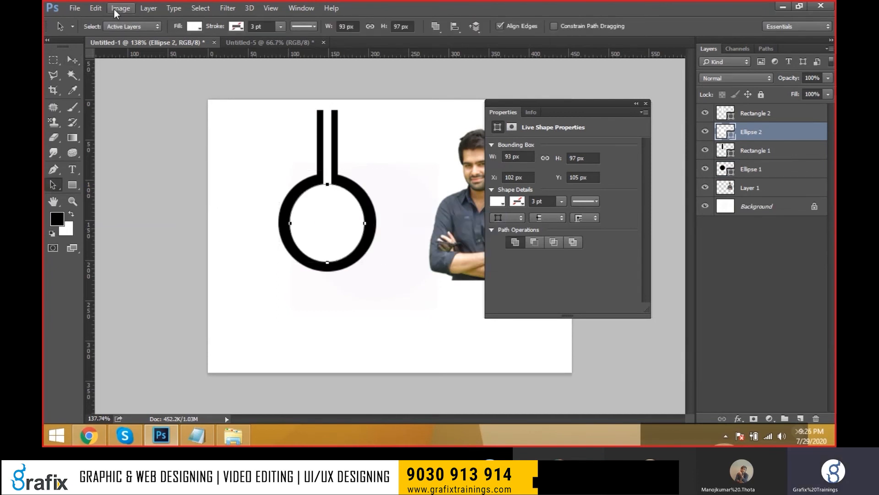
click(95, 8)
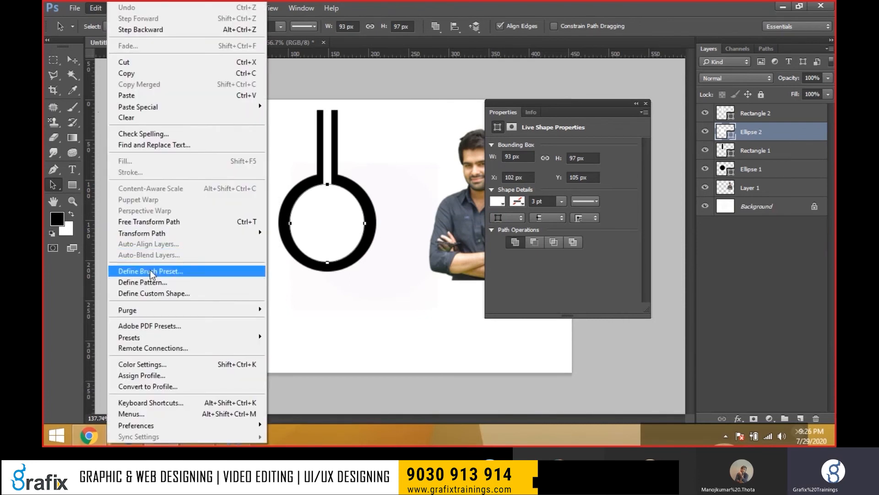
key(Escape)
Select all the rectangles and ellipses of the ring drawing and delete them.
key(v)
drag(267, 107, 383, 291)
key(ctrl+e)
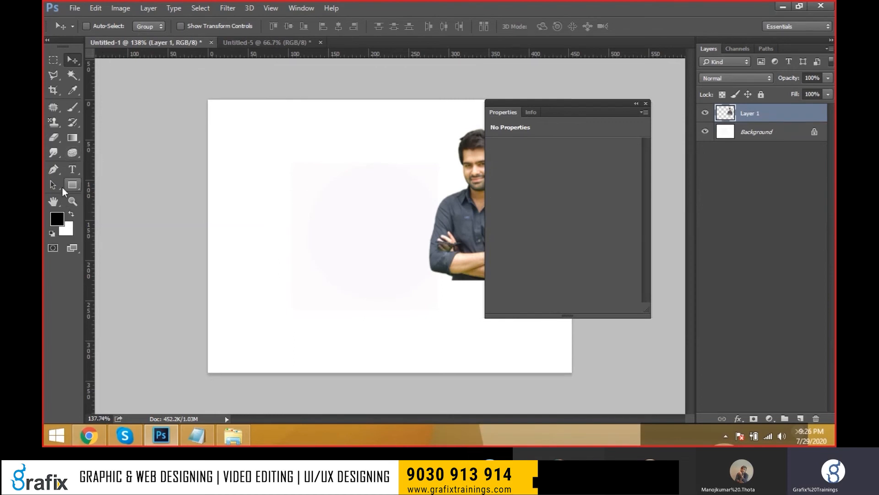
Draw a circular path about 149 px in diameter beside the man's photo, using the Ellipse tool in Path mode.
drag(73, 185, 110, 209)
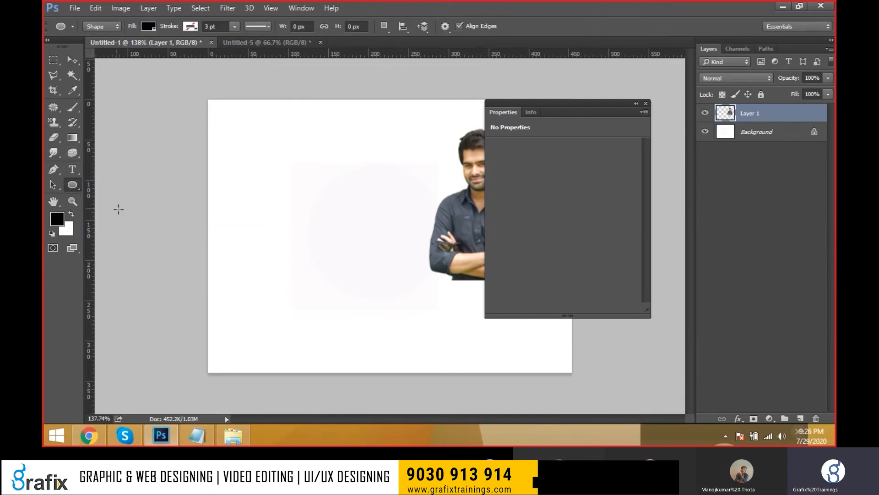
click(117, 29)
click(114, 46)
drag(245, 166, 366, 299)
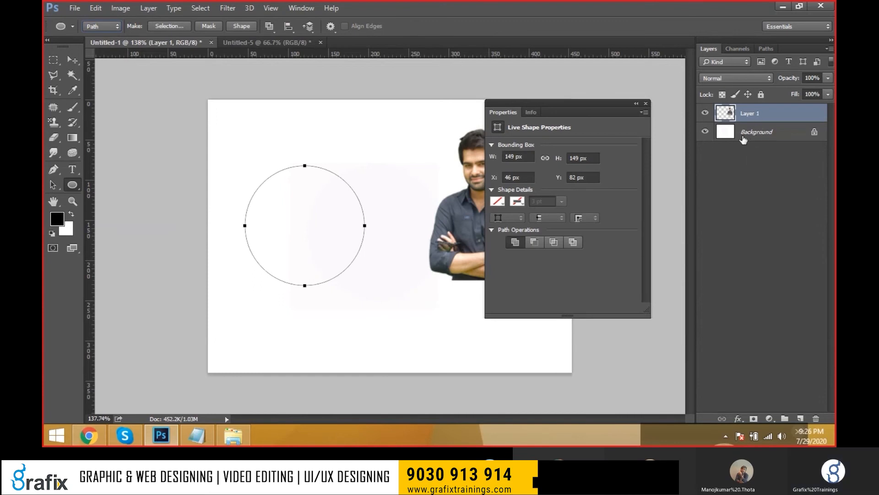
Draw a circular path about 88 px in diameter inside the large circle and scale it up to about 108 px.
right_click(73, 185)
click(99, 205)
drag(278, 185, 339, 294)
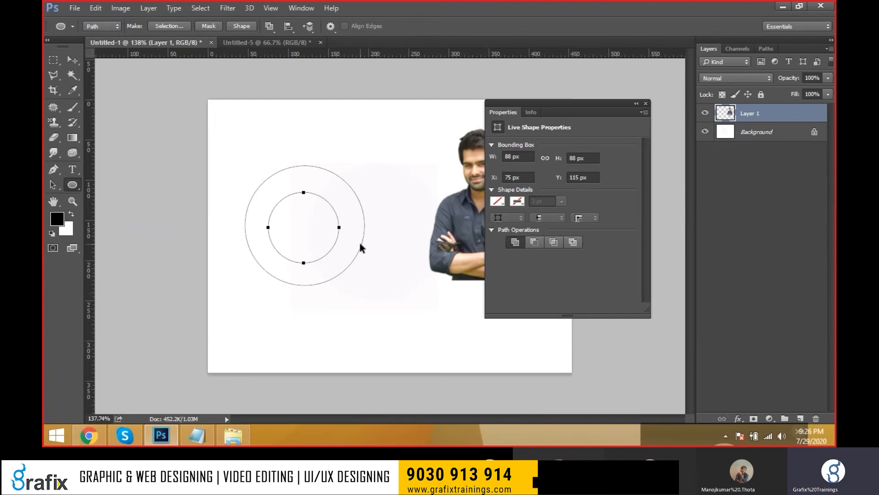
key(ctrl+t)
drag(339, 192, 344, 185)
key(Return)
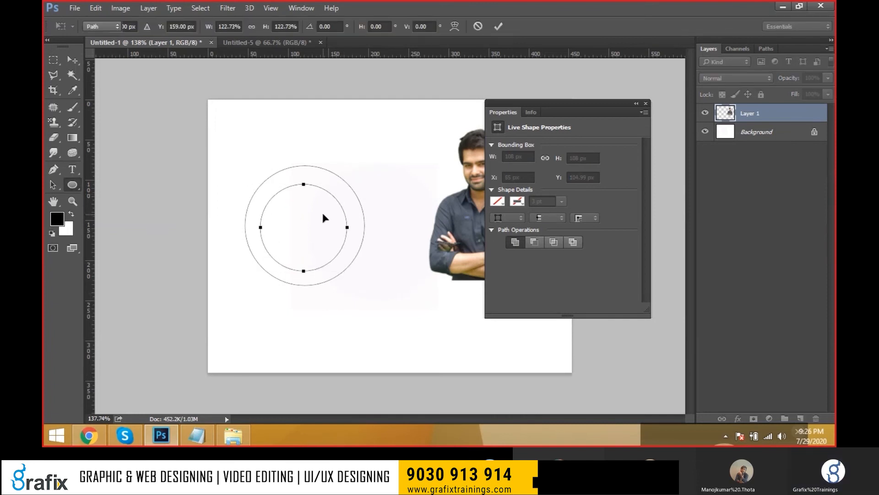
Nudge the inner circular path until it is concentric with the outer circle.
key(a)
drag(203, 126, 366, 320)
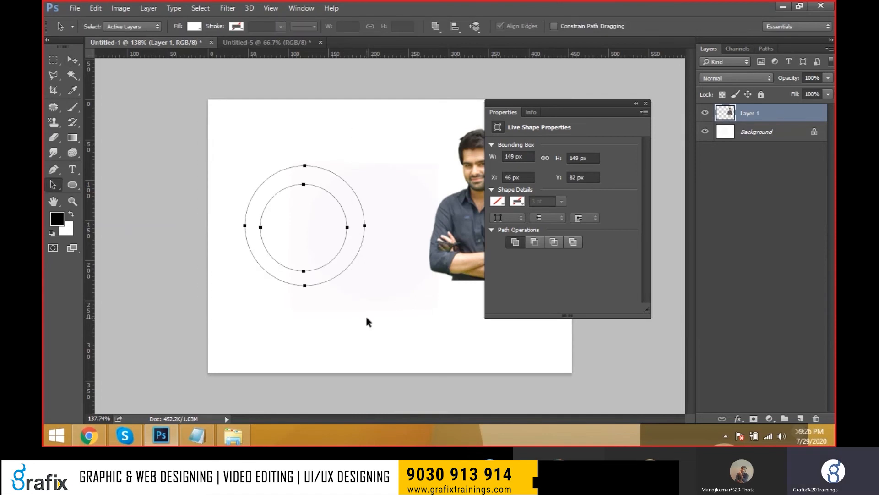
click(331, 247)
key(Down)
key(Up)
key(Up)
key(Right)
key(Right)
Select both circular paths, apply Subtract Front Shape, and reselect the outer circle.
drag(203, 133, 426, 338)
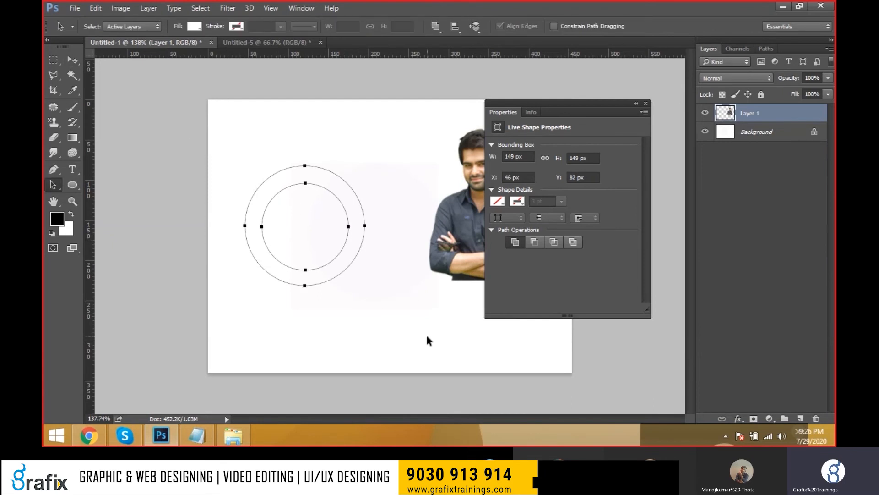
click(439, 30)
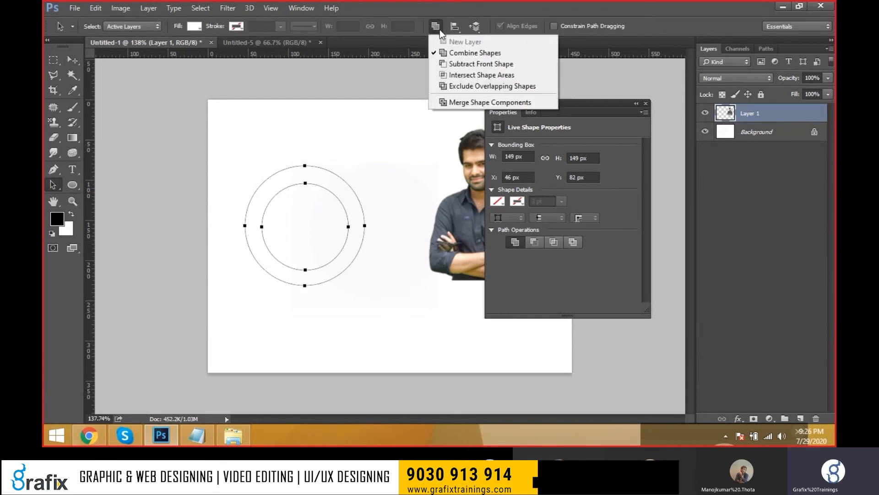
click(453, 65)
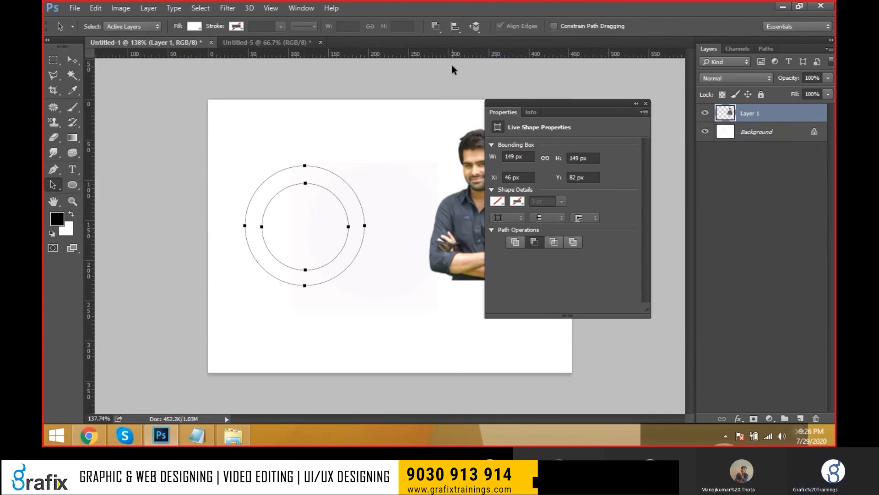
click(361, 197)
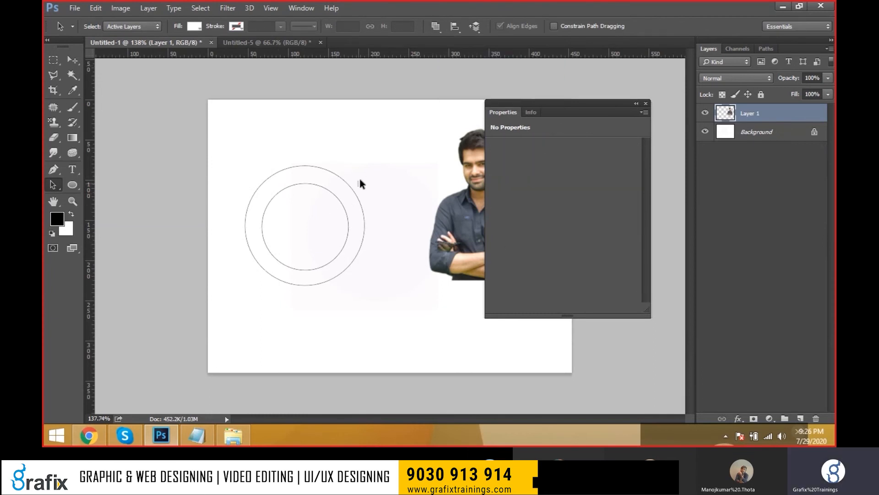
click(354, 193)
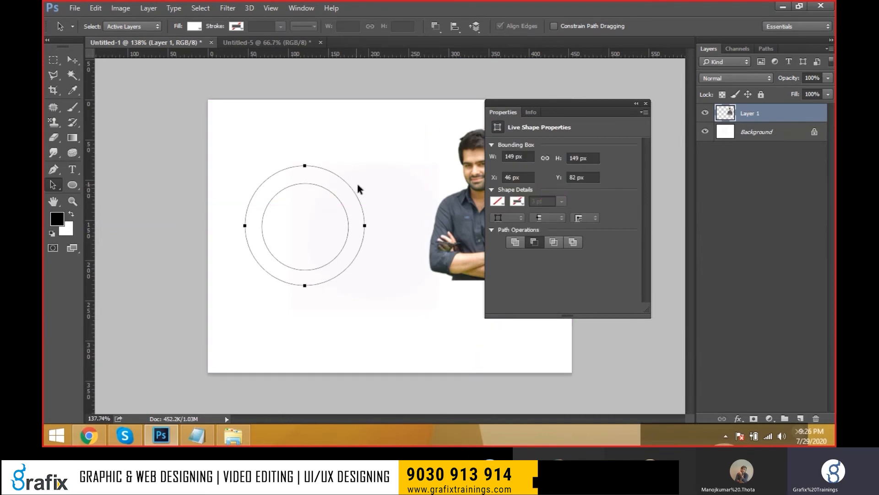
Step back through the history to undo the subtraction and the inner circle's nudges.
key(ctrl+alt+z)
key(ctrl+alt+z)
key(ctrl+alt+z)
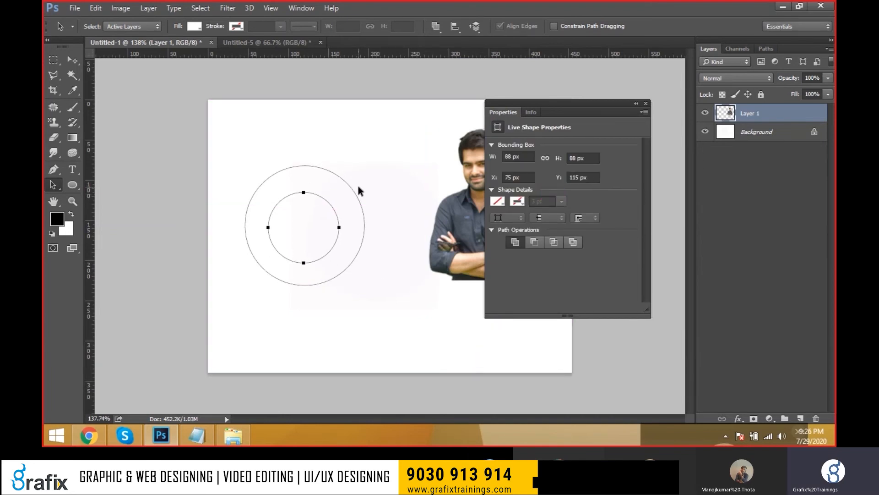
click(358, 186)
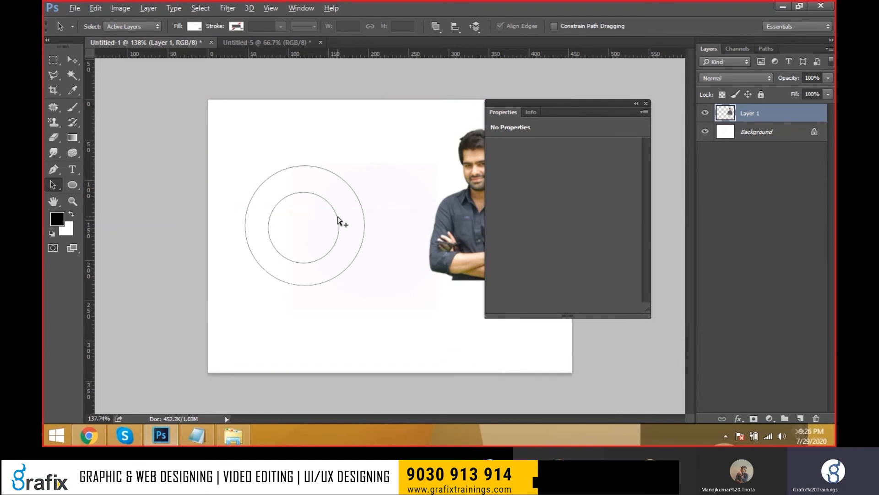
key(ctrl+alt+z)
key(ctrl+alt+z)
key(ctrl+alt+z)
key(ctrl+alt+z)
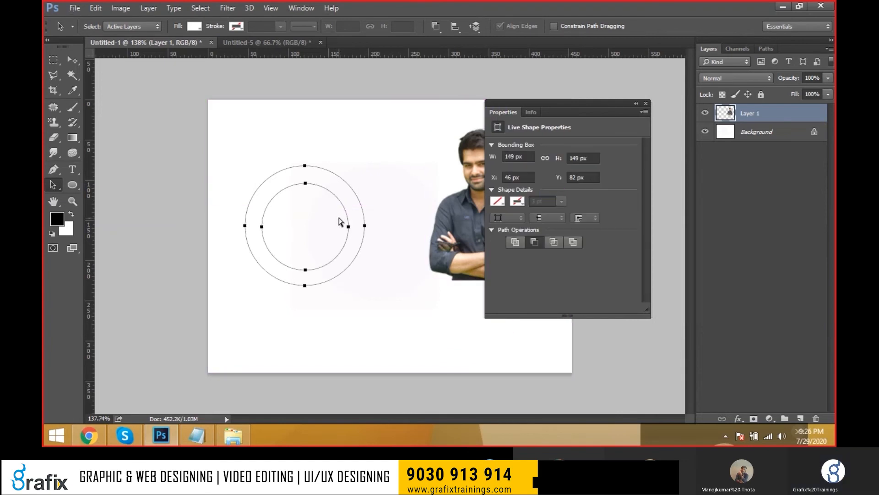
key(ctrl+alt+z)
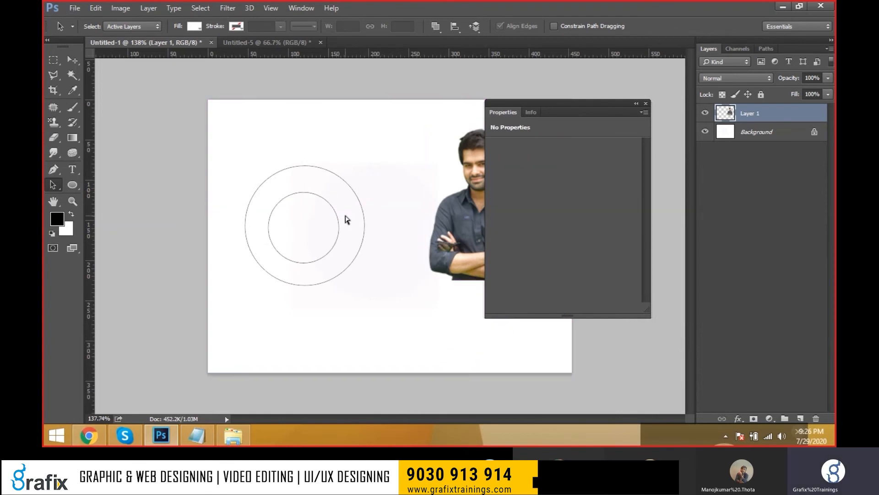
key(ctrl+alt+z)
Try moving the inner circle toward the outer circle's lower-right edge and converting the paths to a selection, then undo.
click(367, 215)
drag(345, 207, 353, 211)
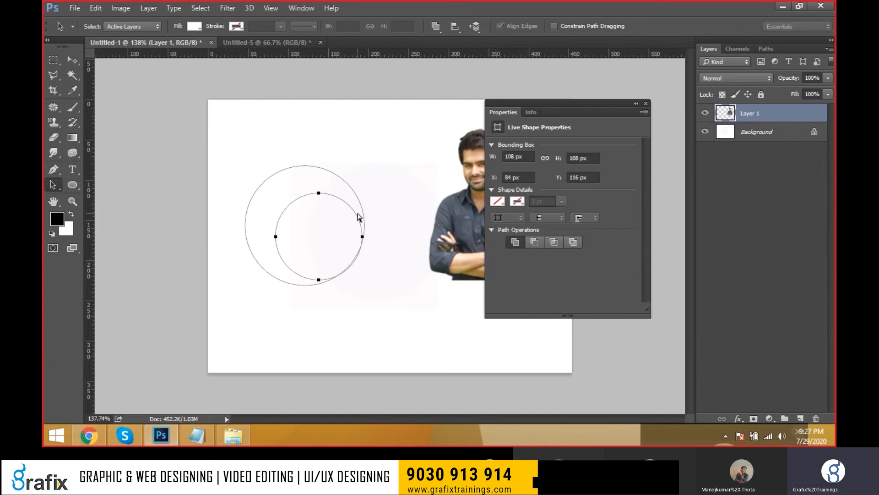
key(ctrl+Return)
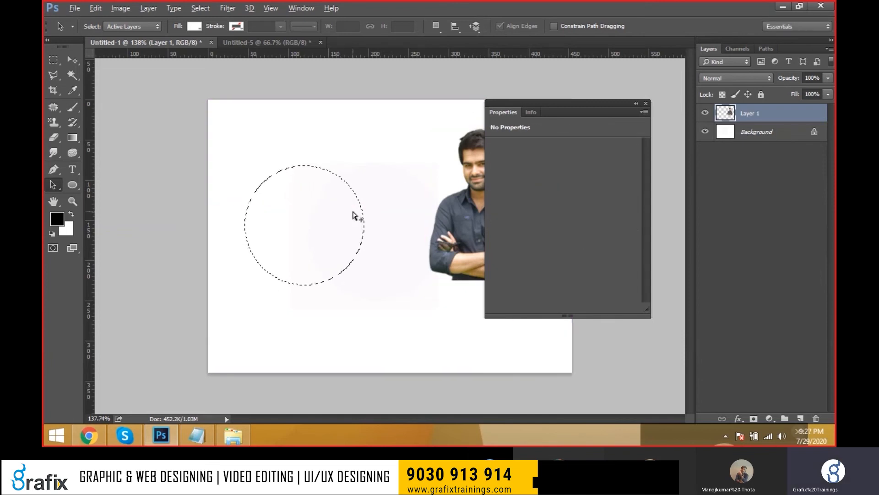
key(ctrl+z)
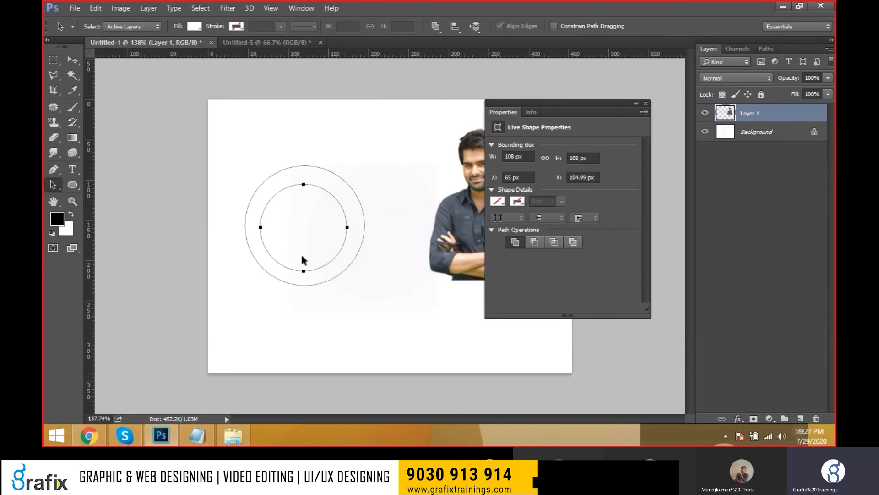
Nudge the inner circular path to X 66 px, Y 103 px to center it within the outer circle.
key(Up)
key(Right)
key(Up)
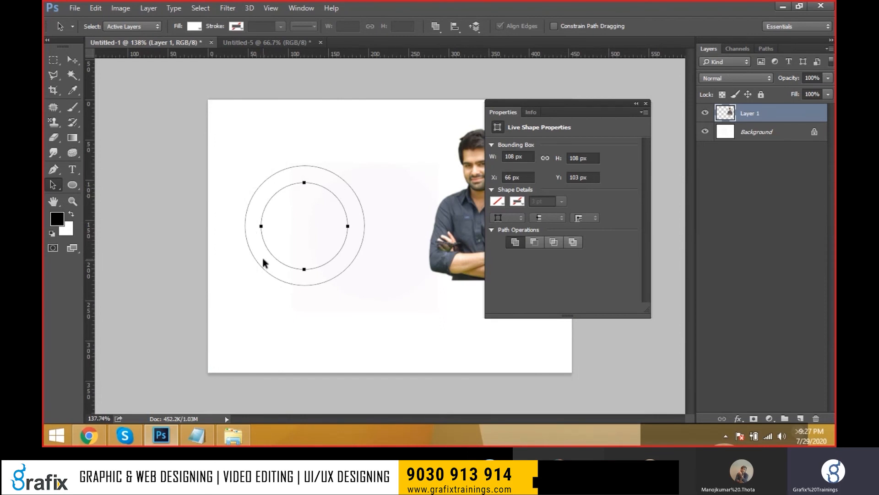
key(ctrl)
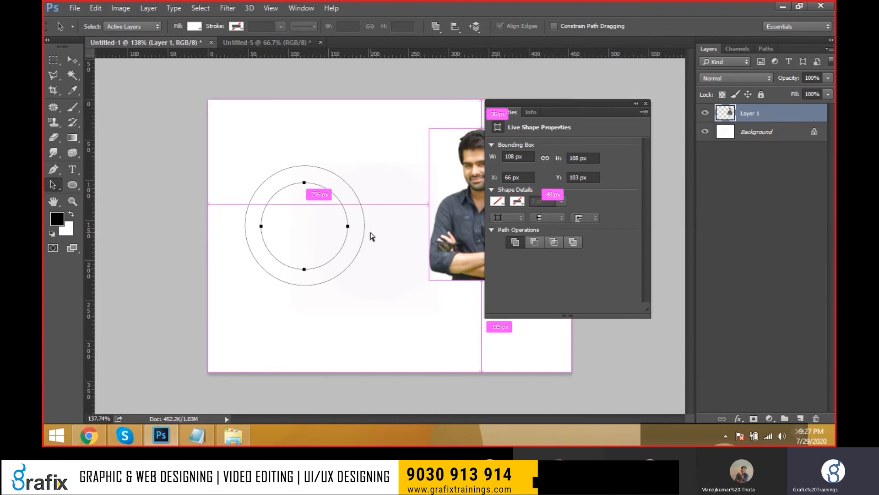
Try converting the combined circular paths to a selection and filling it with black, then undo both operations.
key(ctrl+Return)
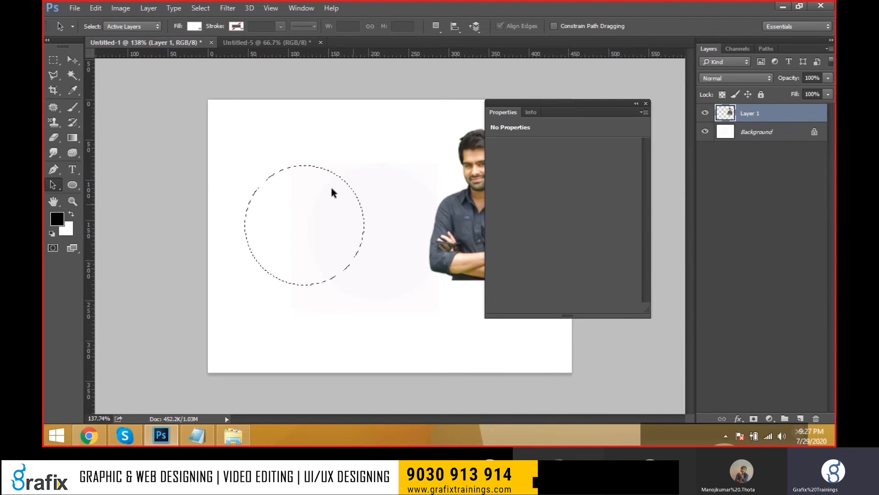
key(alt+BackSpace)
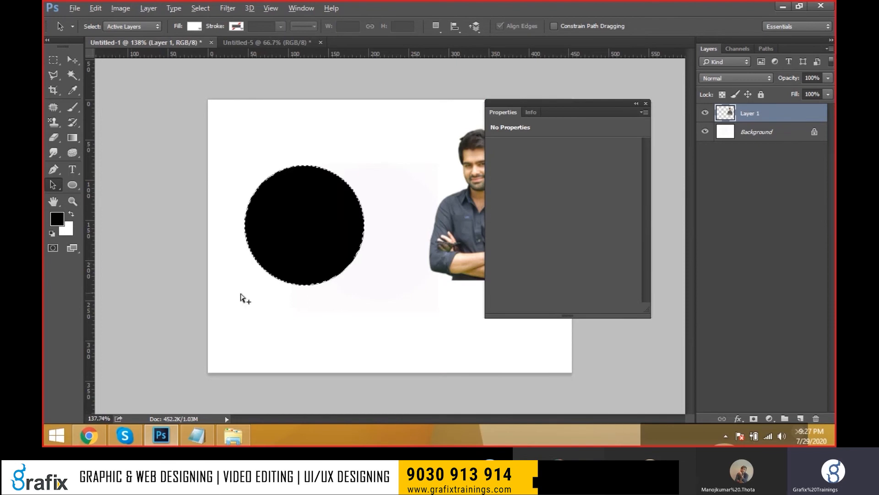
key(ctrl+alt+z)
key(ctrl+alt+z)
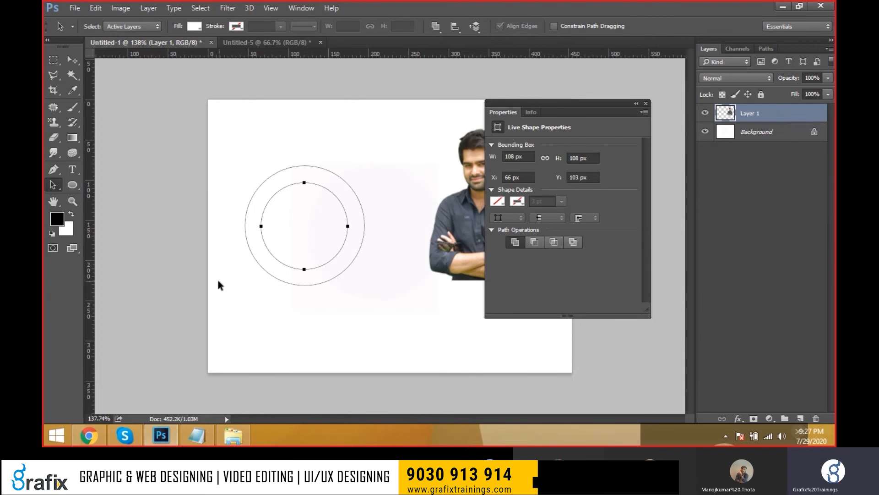
Select both the inner and outer circular paths and apply Subtract Front Shape to them.
click(226, 264)
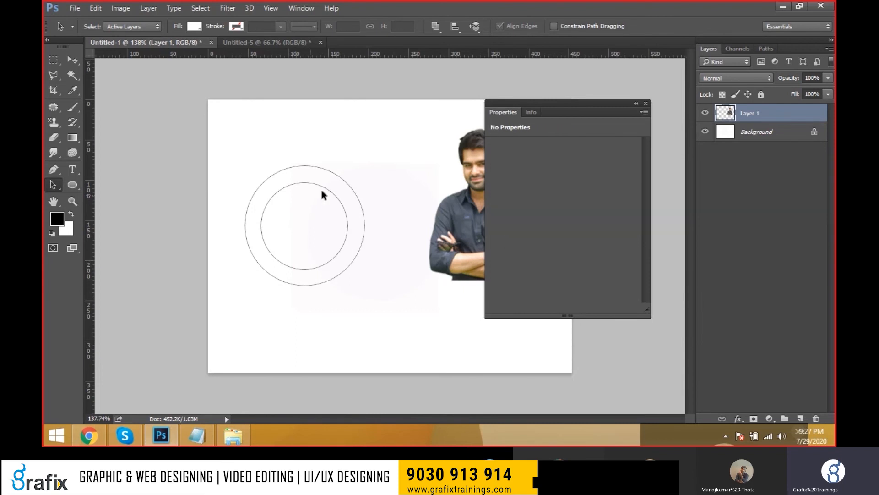
click(322, 179)
right_click(54, 189)
click(78, 183)
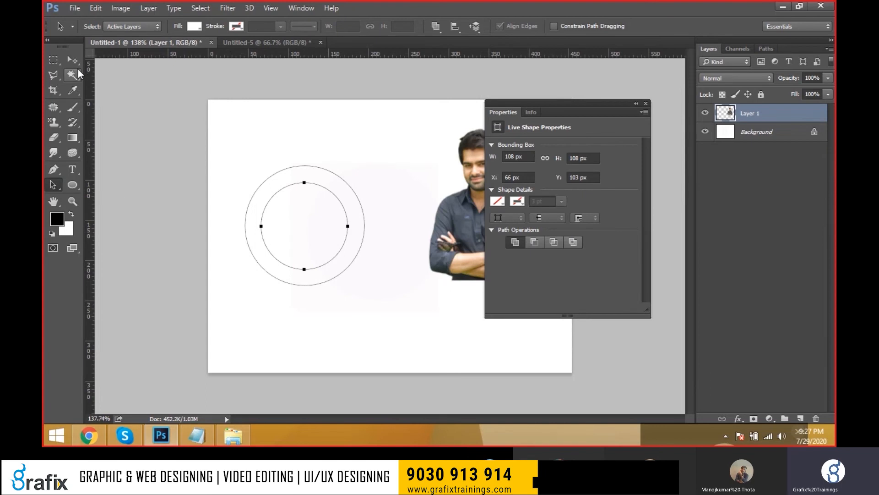
right_click(51, 182)
click(77, 183)
shift+click(334, 173)
click(440, 30)
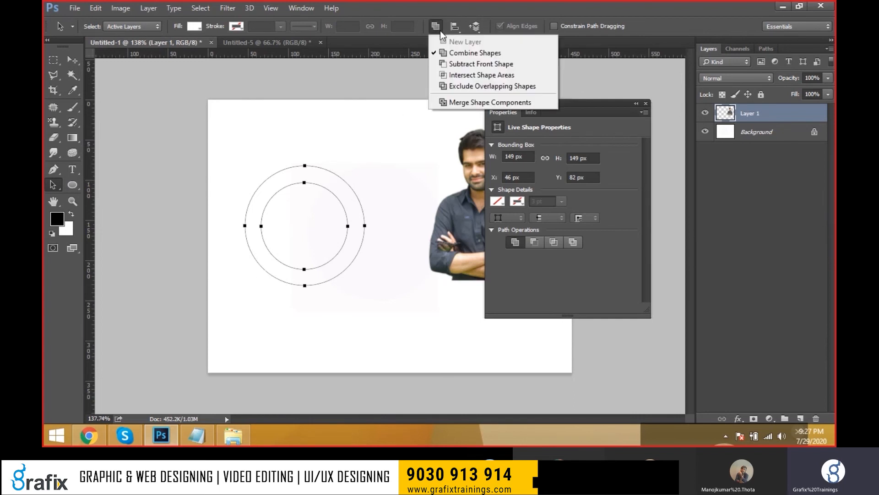
click(454, 65)
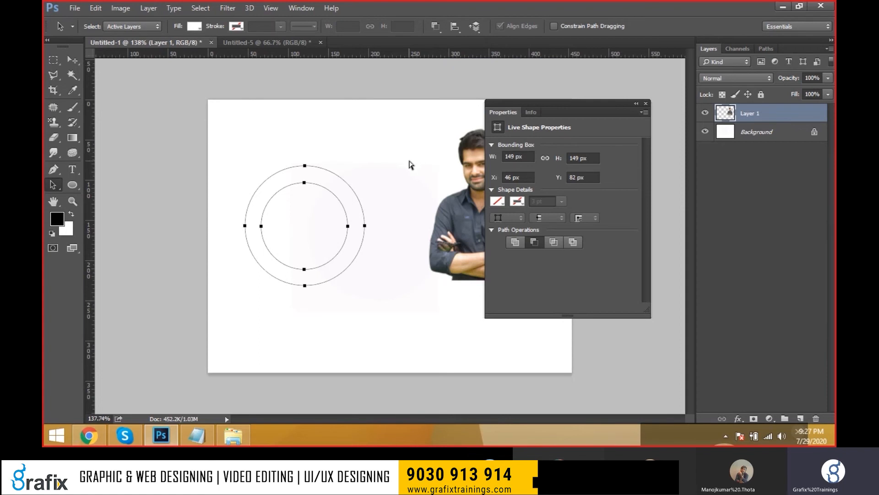
Preview the subtracted circular paths as a selection twice, undoing the conversion each time.
key(ctrl+Return)
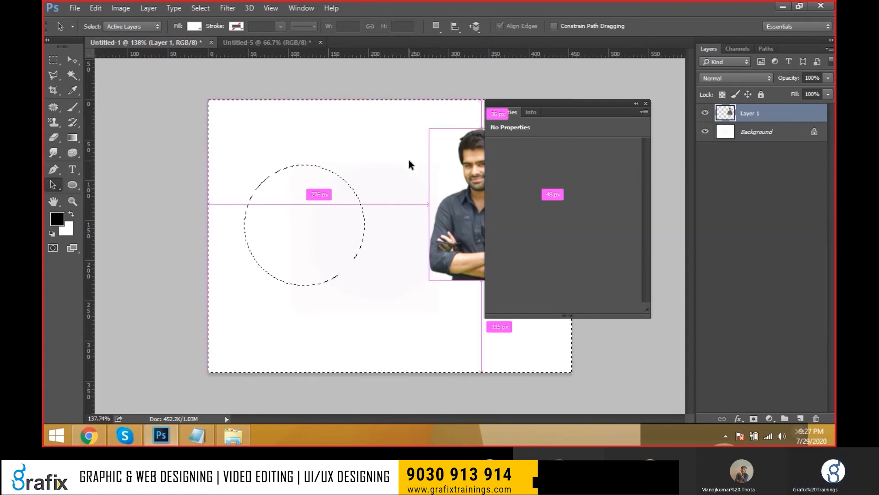
key(ctrl+z)
key(ctrl+Return)
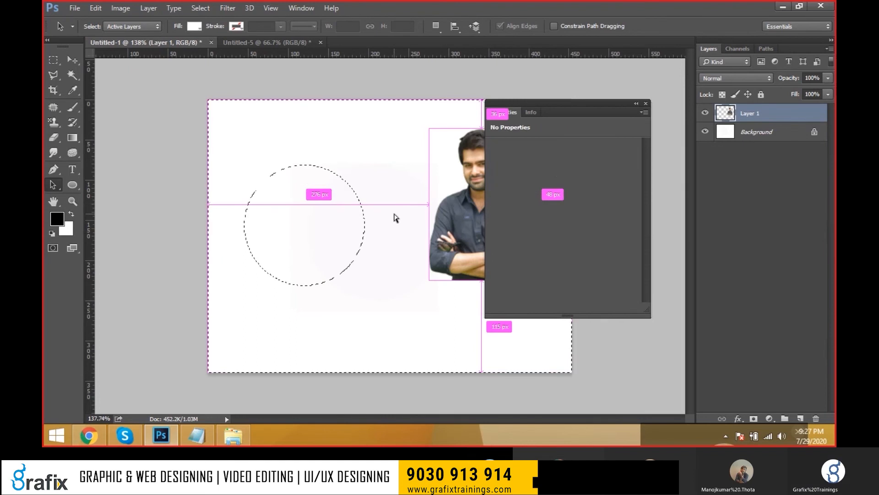
key(ctrl+z)
Apply Exclude Overlapping Shapes to both circular paths, trying the conversion to a selection and undoing it.
drag(395, 144, 207, 308)
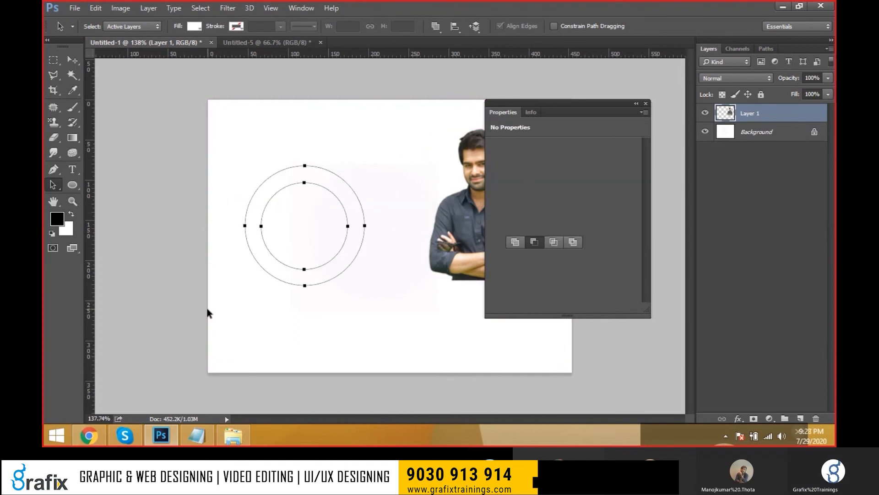
click(573, 242)
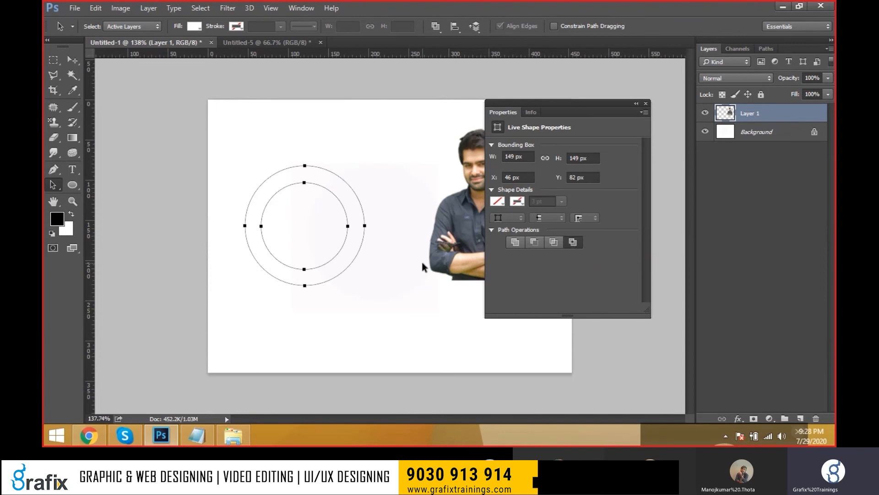
key(ctrl+Return)
key(ctrl+z)
click(438, 26)
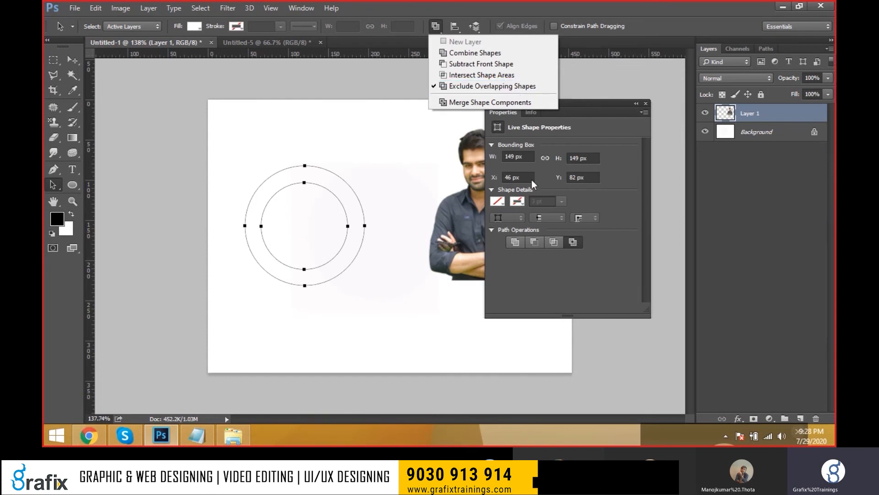
click(565, 292)
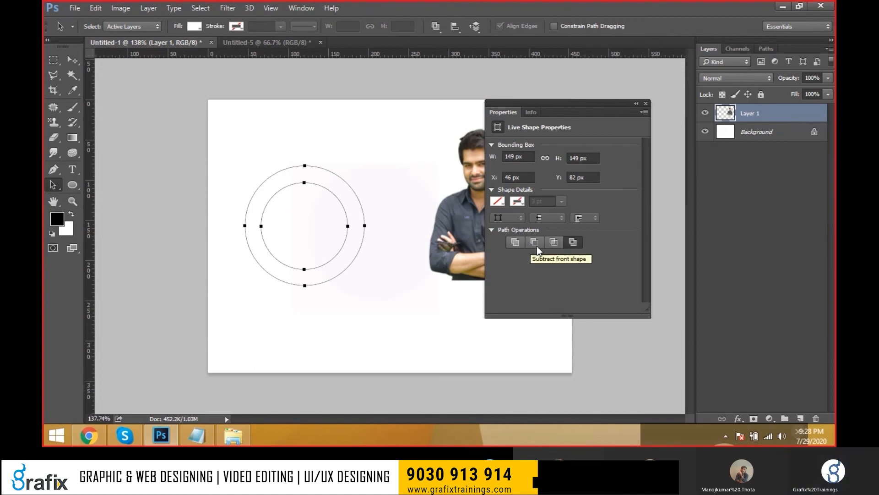
click(573, 241)
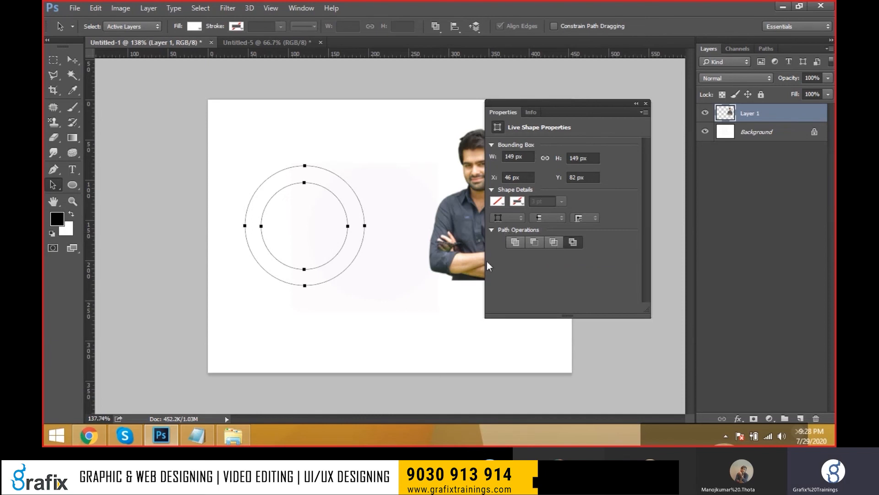
Delete both circular paths from the canvas.
key(v)
key(a)
key(Delete)
key(Return)
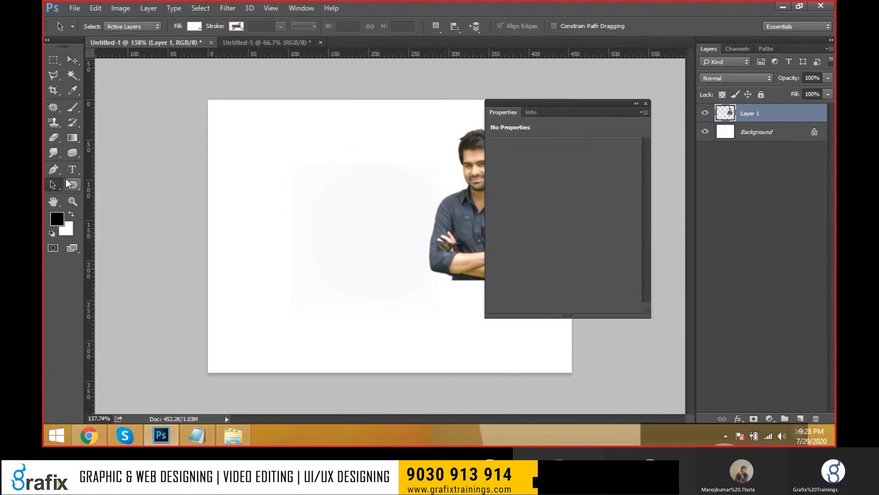
right_click(70, 184)
click(140, 203)
drag(260, 157, 285, 187)
key(ctrl+z)
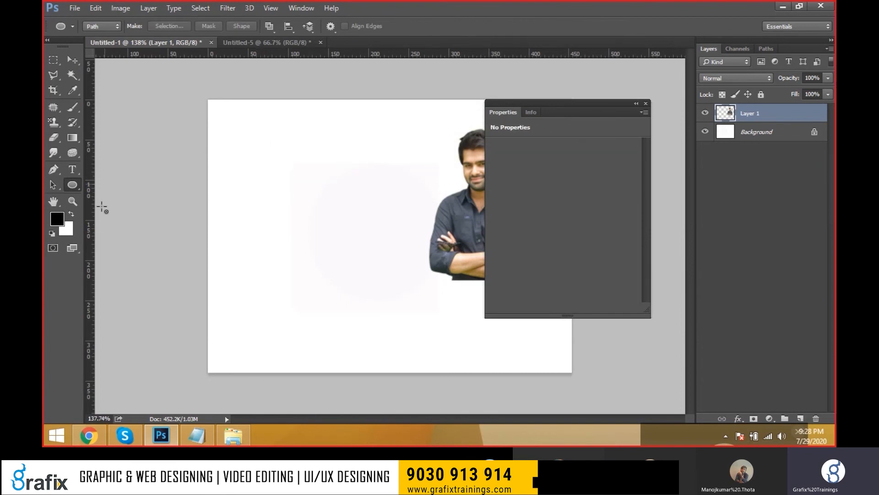
Draw a circular path about 160 px across with the Ellipse Tool, beside the man's photo.
right_click(80, 188)
click(137, 204)
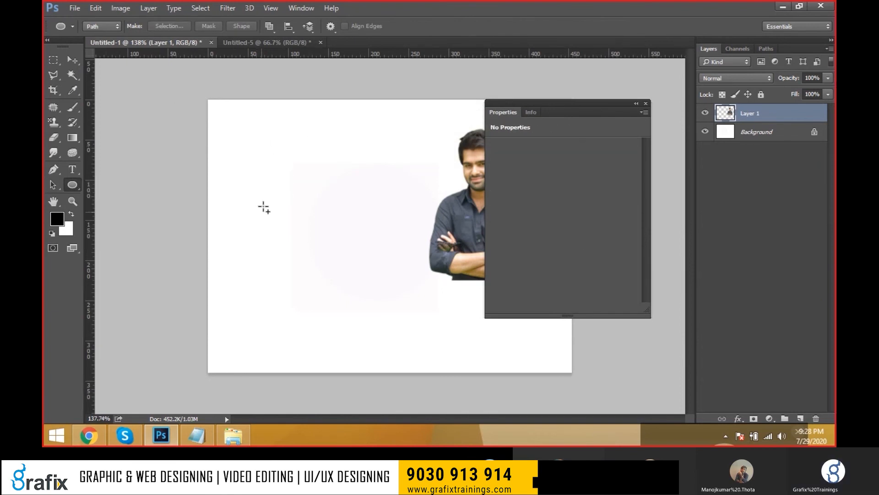
drag(262, 173, 379, 335)
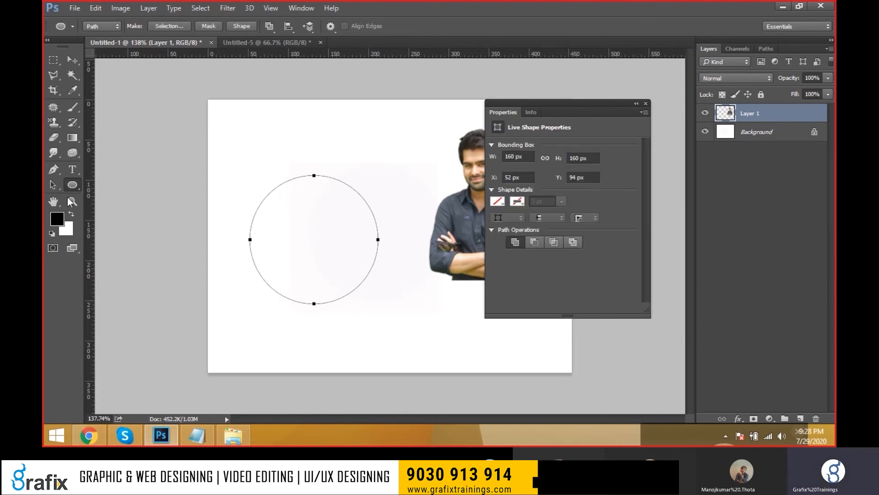
Try moving the circular path and duplicating Layer 1, then undo the changes.
click(53, 186)
click(81, 180)
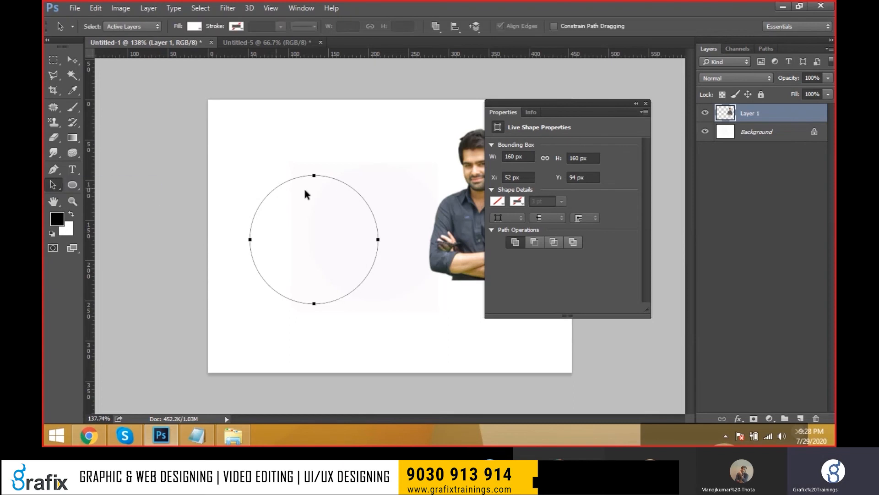
drag(333, 178, 337, 166)
key(ctrl+z)
key(ctrl+j)
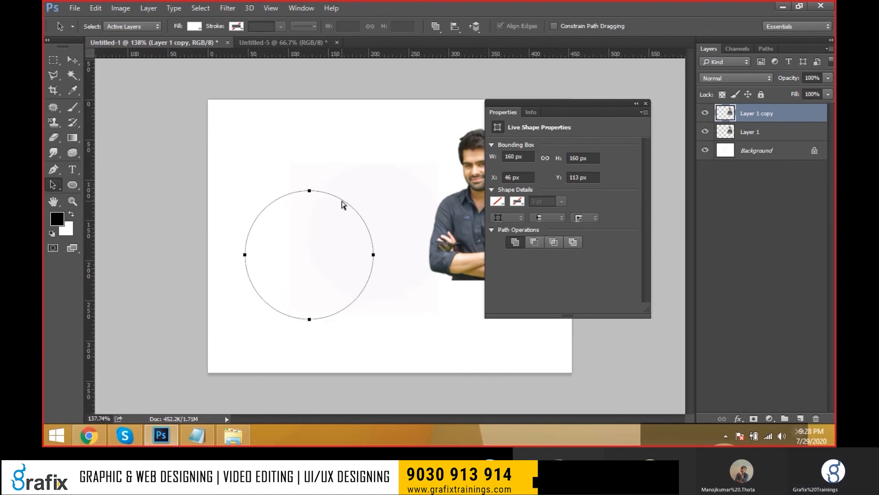
key(ctrl+z)
Duplicate the circular path, align the copy with the original, and scale it about its center to about 116 px.
drag(347, 185, 345, 189)
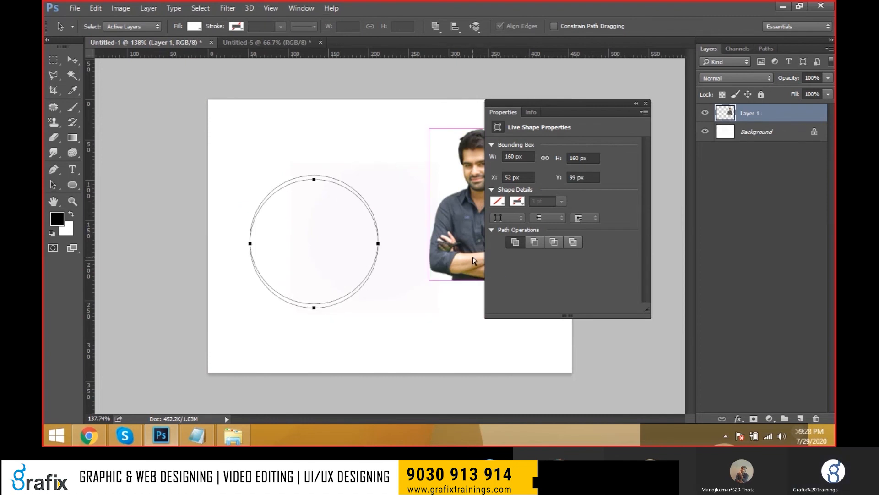
key(ctrl+t)
key(Up)
key(Up)
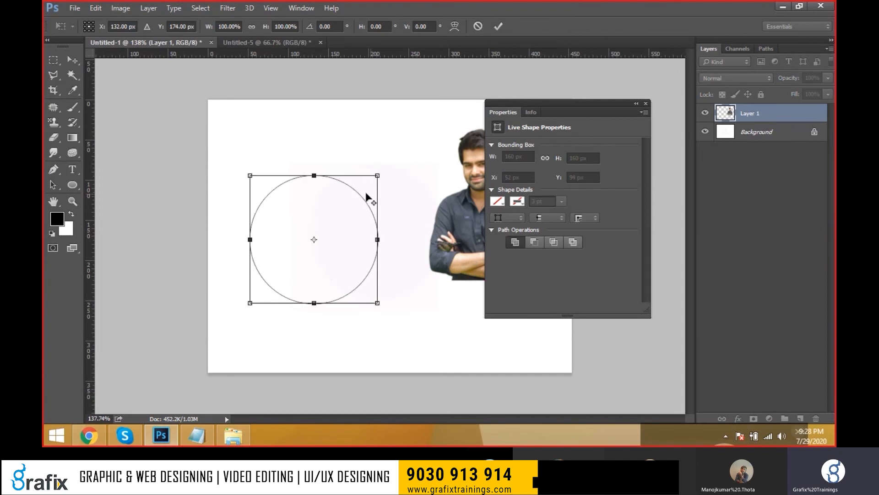
drag(376, 176, 361, 194)
key(Return)
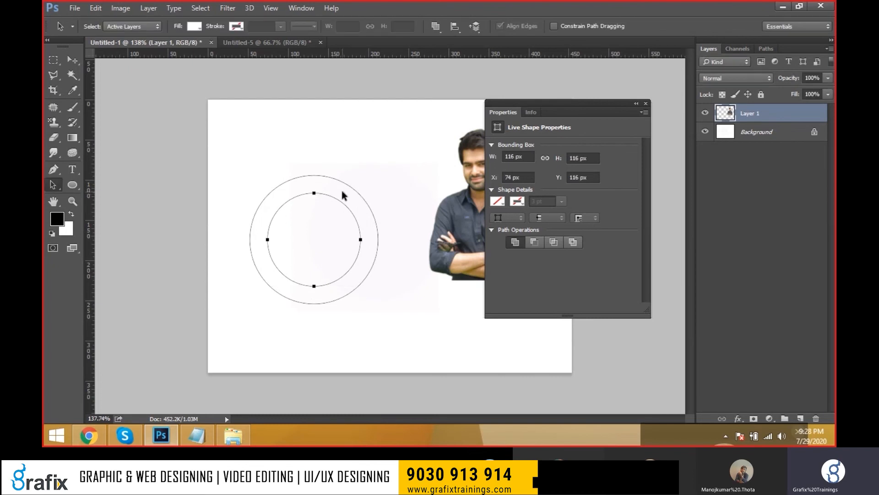
Select both concentric circular paths and move them together to about X 128 px, Y 20 px.
drag(236, 154, 403, 302)
click(354, 261)
shift+click(359, 283)
right_click(55, 185)
click(104, 186)
drag(194, 158, 410, 304)
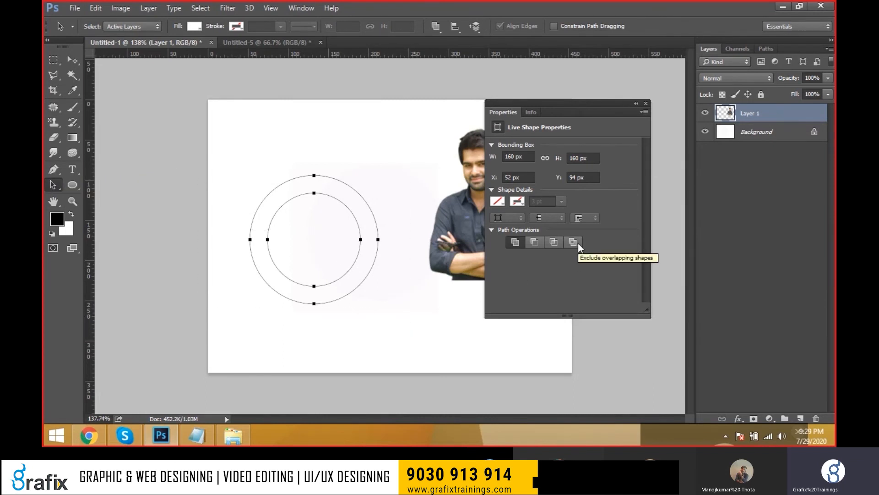
drag(376, 258, 438, 202)
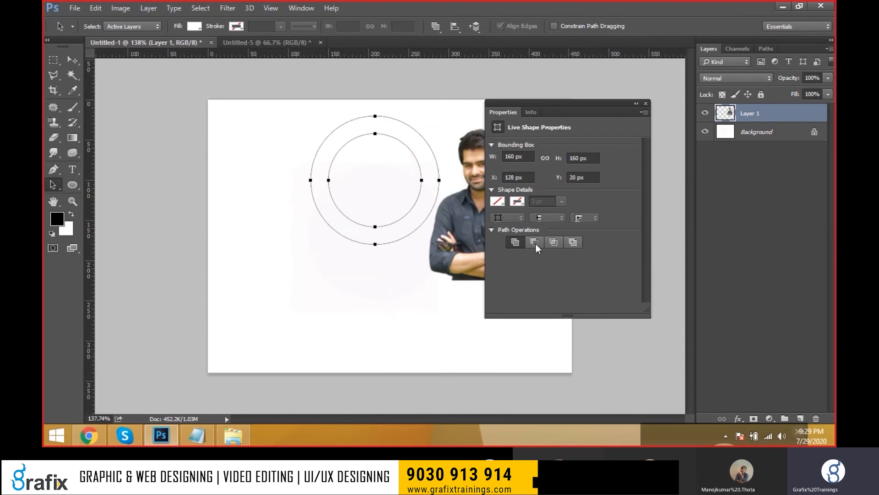
Draw an elliptical path about 120 by 124 px below and to the left of the concentric circles.
click(64, 185)
right_click(64, 185)
click(129, 206)
drag(239, 238, 336, 337)
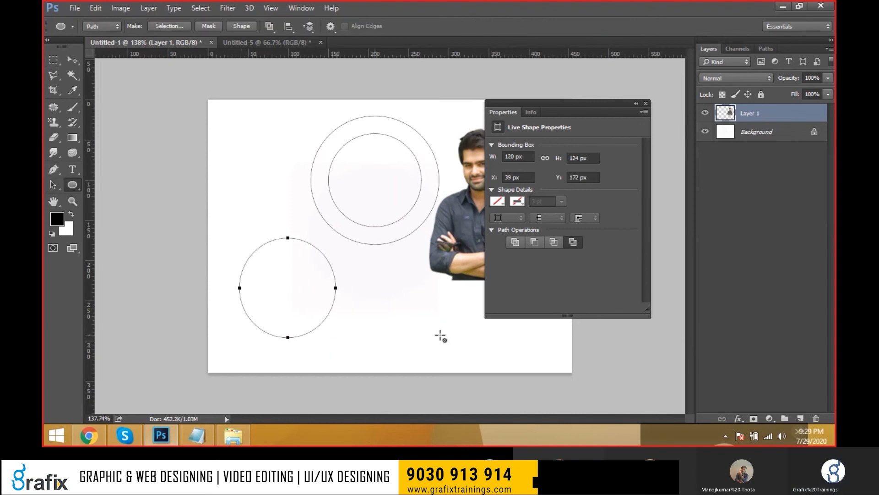
Draw a circular path about 78 px across, overlapping the right edge of the new ellipse.
right_click(74, 185)
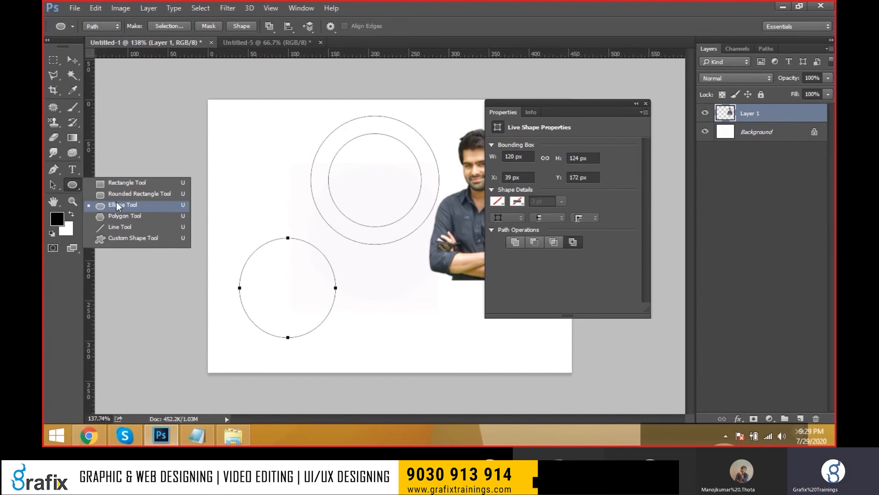
click(116, 204)
drag(299, 257, 372, 321)
Select and delete the pair of concentric circular paths above the overlapping ones.
key(v)
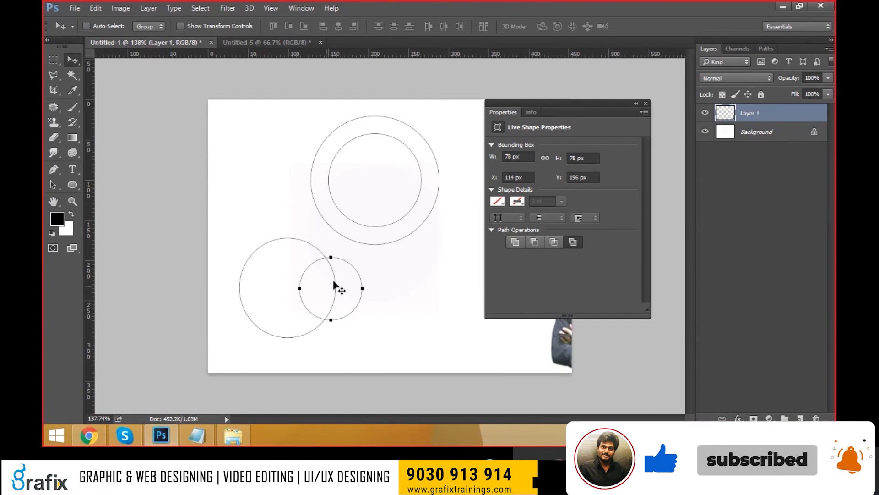
key(a)
click(429, 213)
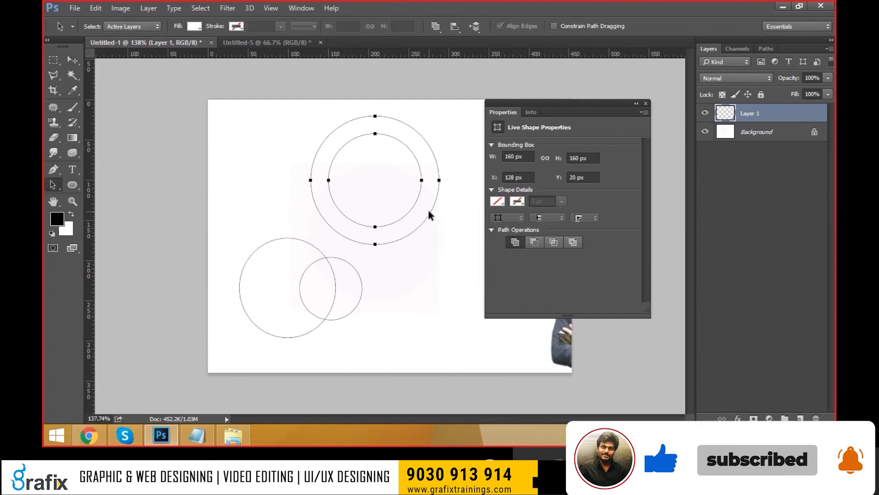
key(Delete)
click(418, 173)
Select both overlapping paths and move them together to about X 57 px, Y 97 px.
drag(235, 204, 396, 363)
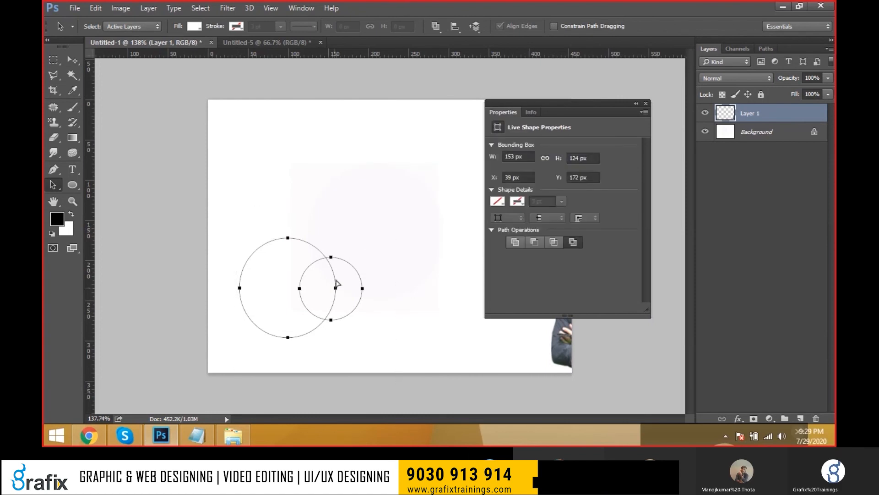
drag(335, 281, 349, 220)
click(373, 284)
click(369, 245)
shift+click(327, 266)
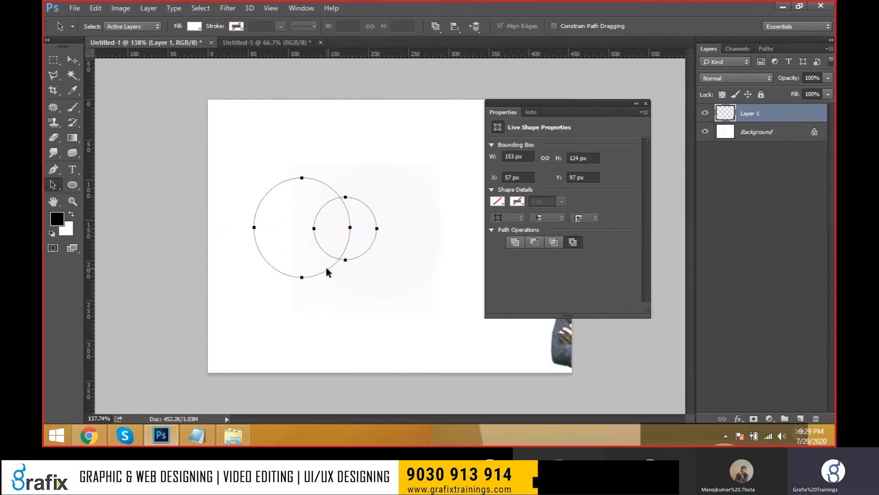
Try applying Combine Shapes to the overlapping paths and converting them to a selection, then undo both operations.
click(520, 243)
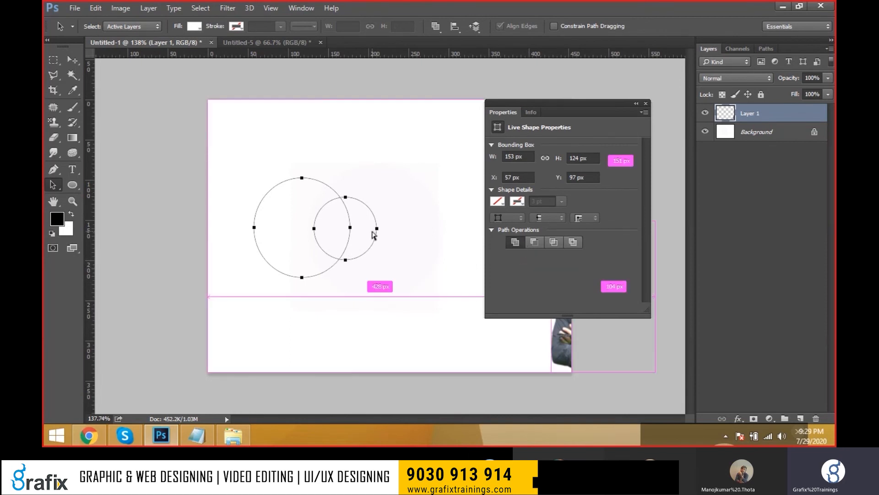
key(ctrl+Return)
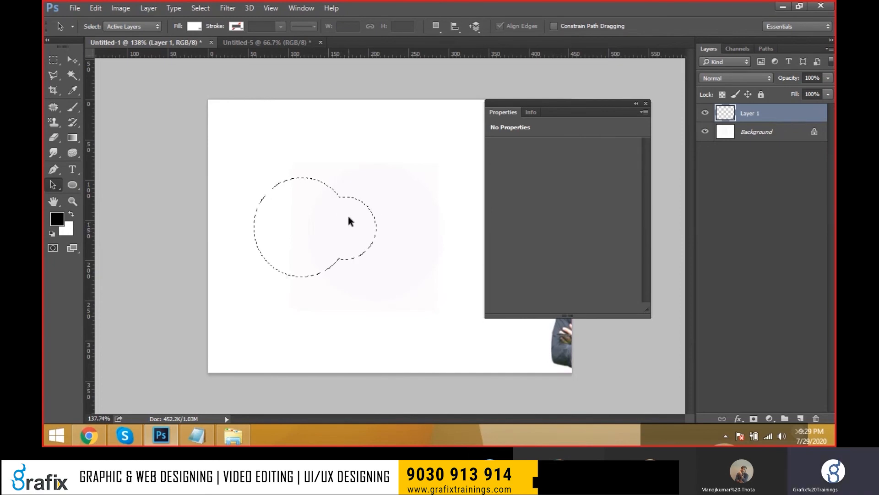
key(ctrl+z)
key(ctrl+z)
key(ctrl+z)
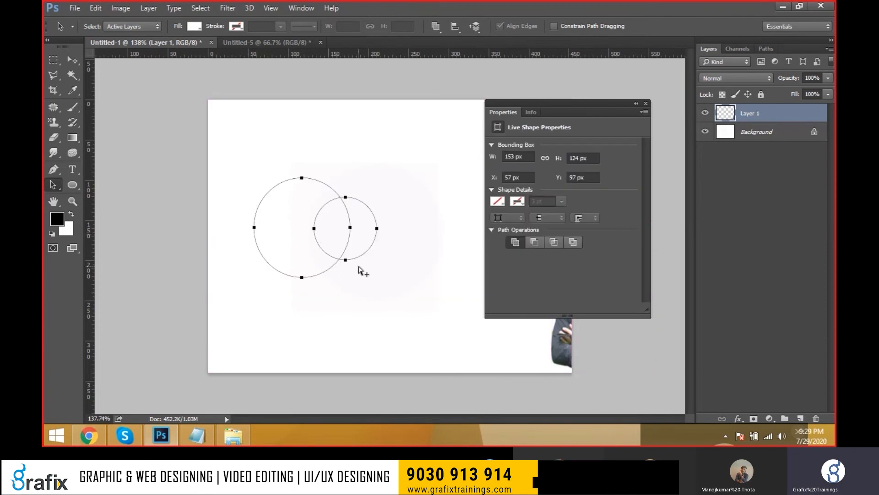
key(ctrl+z)
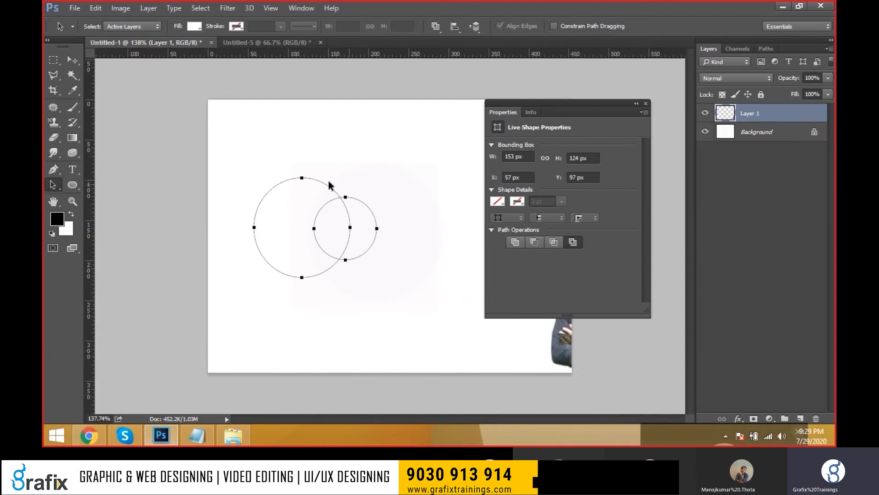
Try converting the overlapping circular paths to a selection while they are set to Exclude Overlapping Shapes, and undo the conversion.
key(ctrl+Return)
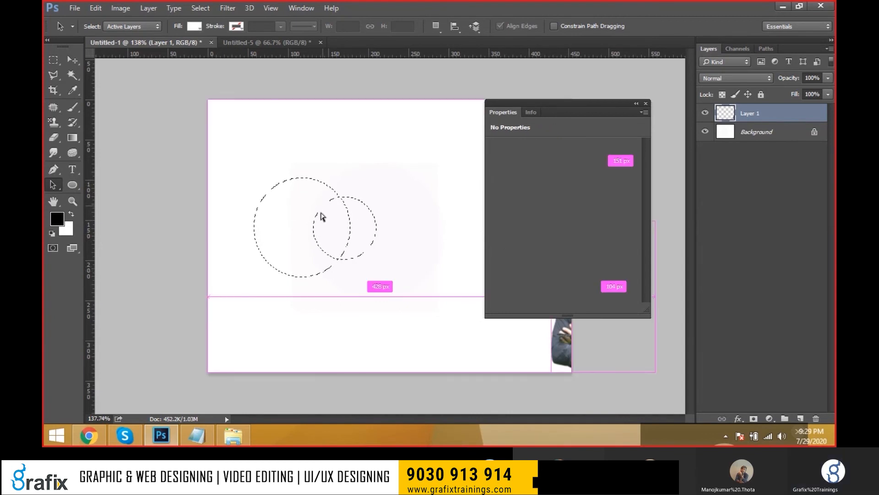
key(ctrl+alt+z)
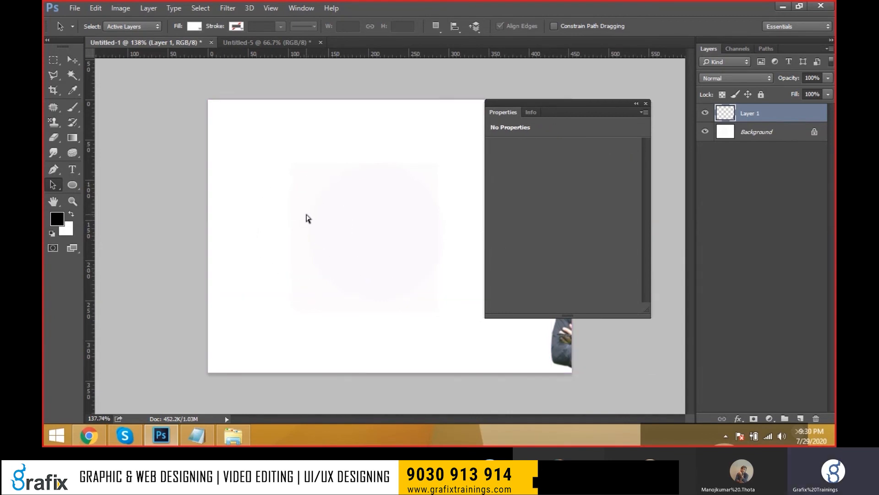
key(ctrl+Return)
key(ctrl+alt+z)
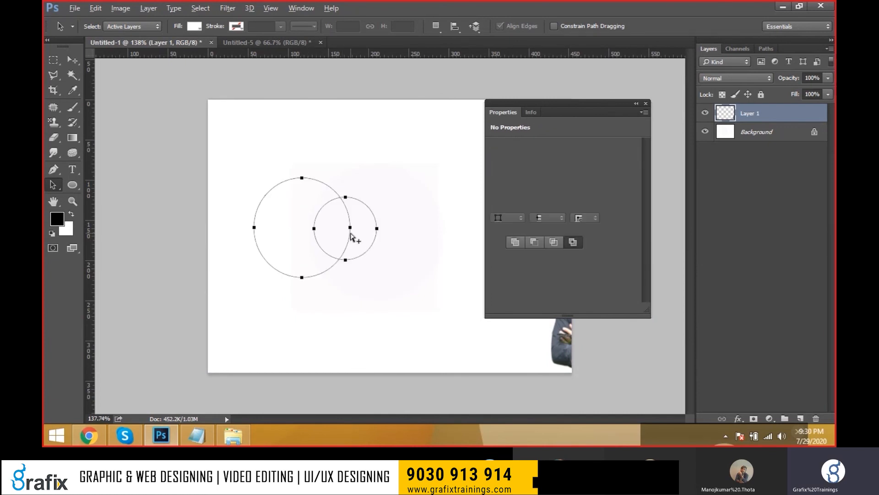
Set both overlapping circular paths to Combine Shapes and try converting them to a selection, undoing the conversion.
drag(218, 147, 419, 298)
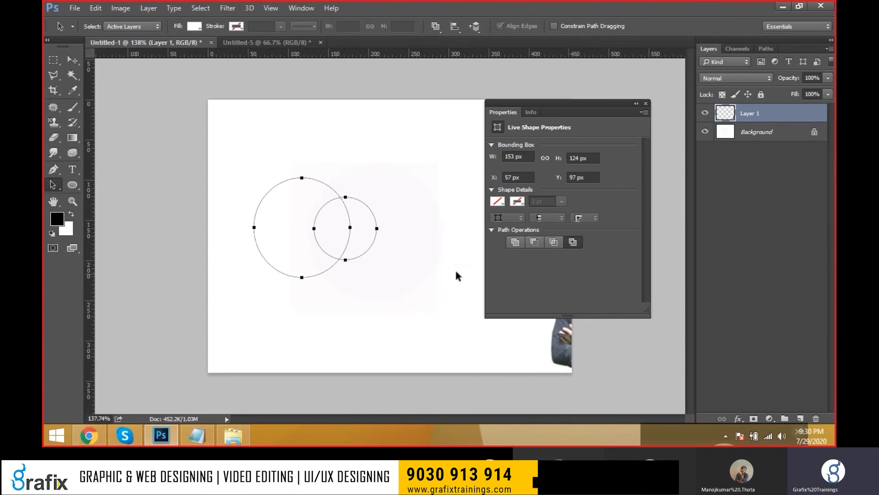
click(515, 242)
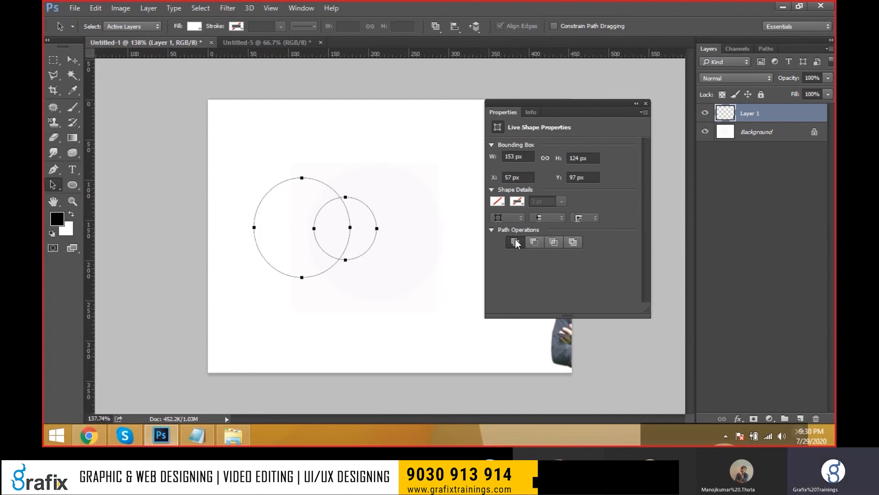
key(ctrl+Return)
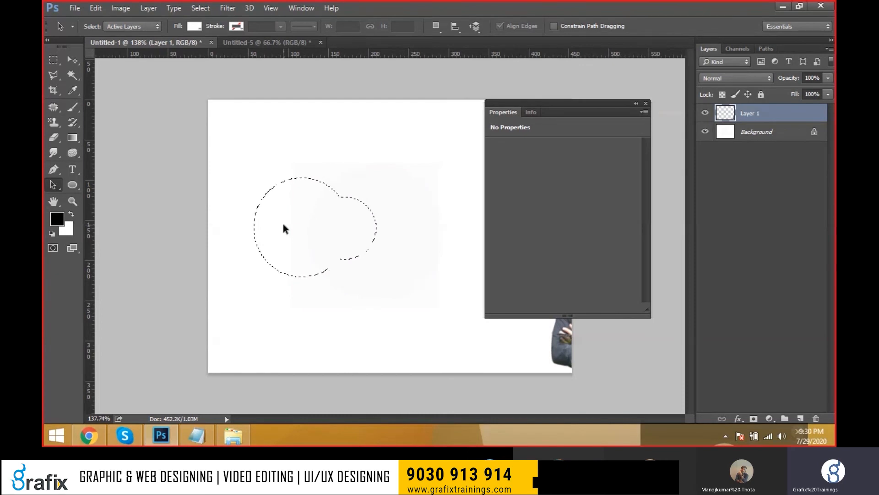
key(ctrl+z)
Draw a tall rectangular path about 29 px wide and 195 px high across the large circle at about X 73 px, Y 69 px.
right_click(73, 187)
click(122, 182)
drag(276, 157, 295, 313)
key(v)
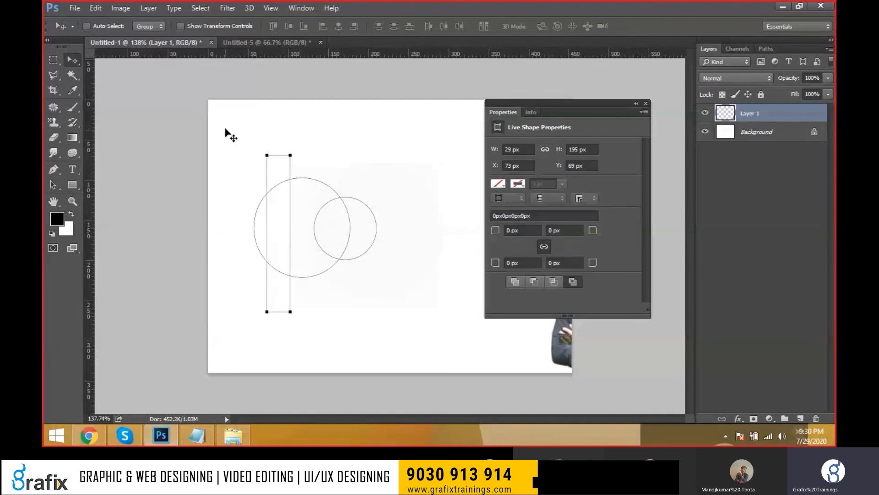
drag(290, 253, 284, 251)
Set the rectangle and large circle to Subtract Front Shape and try converting them to a selection, undoing the conversion.
click(54, 187)
drag(187, 135, 304, 336)
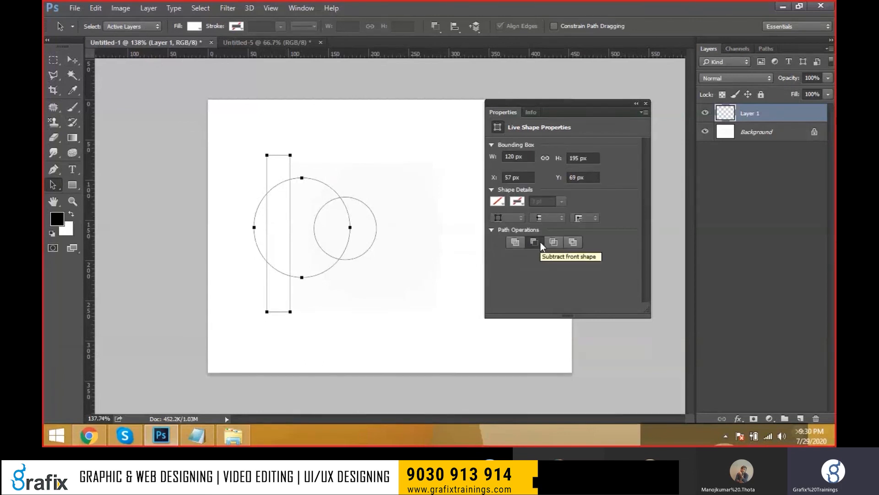
click(541, 242)
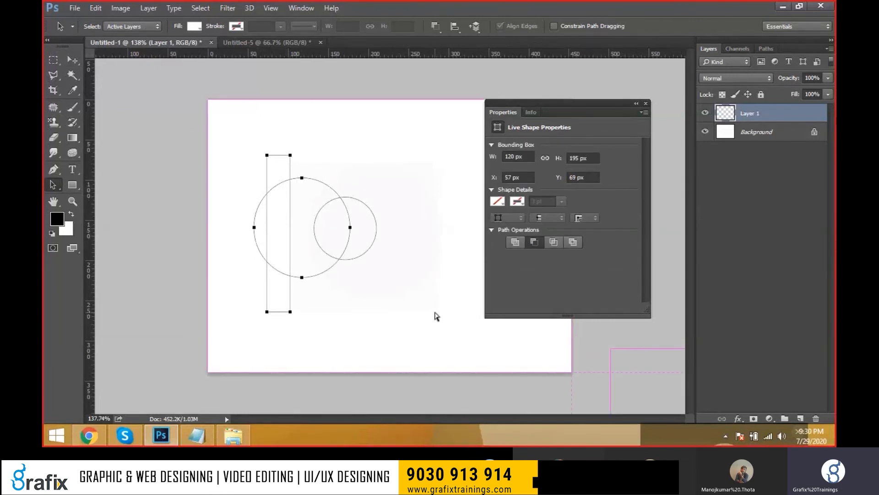
key(ctrl+Return)
key(ctrl+z)
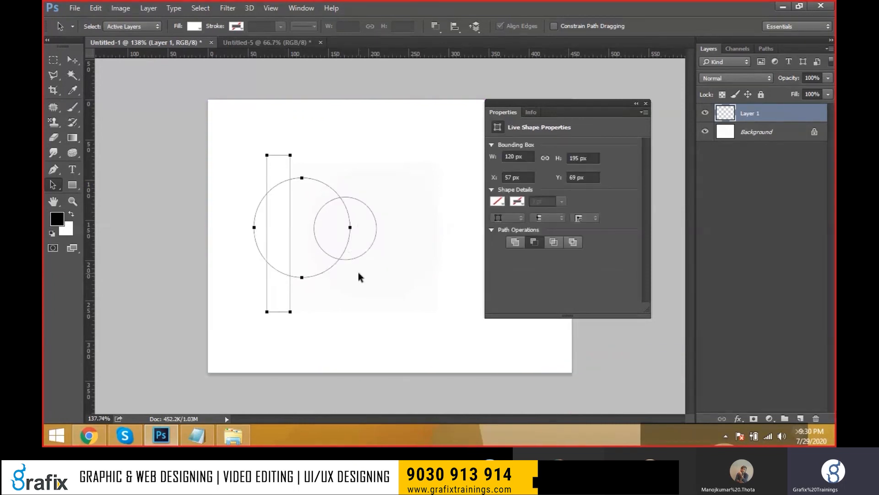
Try Subtract Front Shape on the two overlapping circles and convert the paths to a selection, undoing the conversion.
drag(358, 272, 319, 198)
click(536, 243)
key(ctrl+Return)
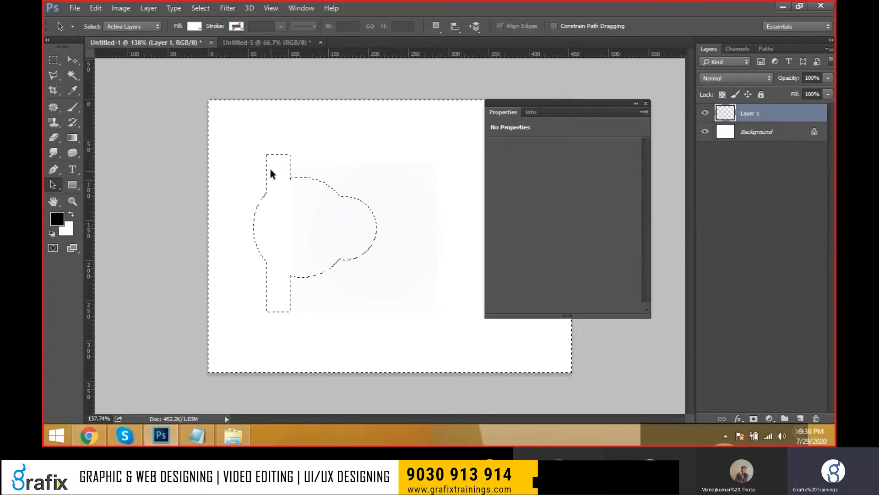
key(ctrl+d)
key(v)
key(ctrl+alt+z)
key(ctrl+alt+z)
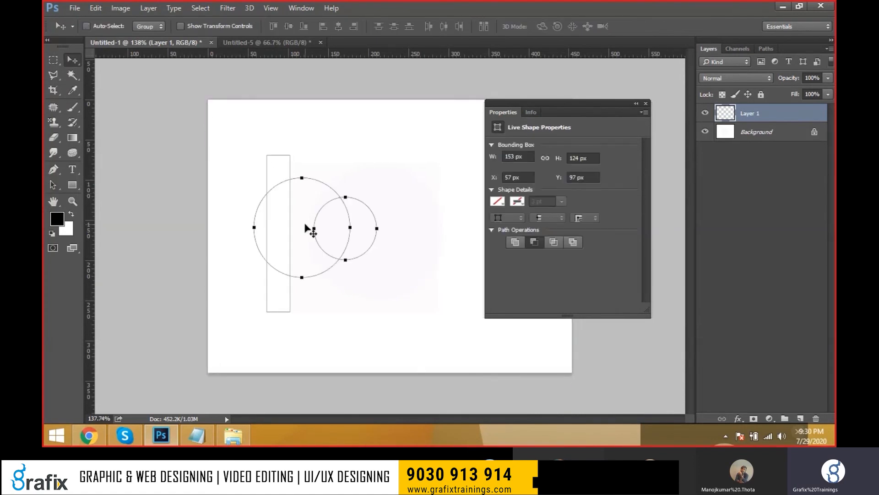
Select the smaller circular path on its own and delete it.
key(a)
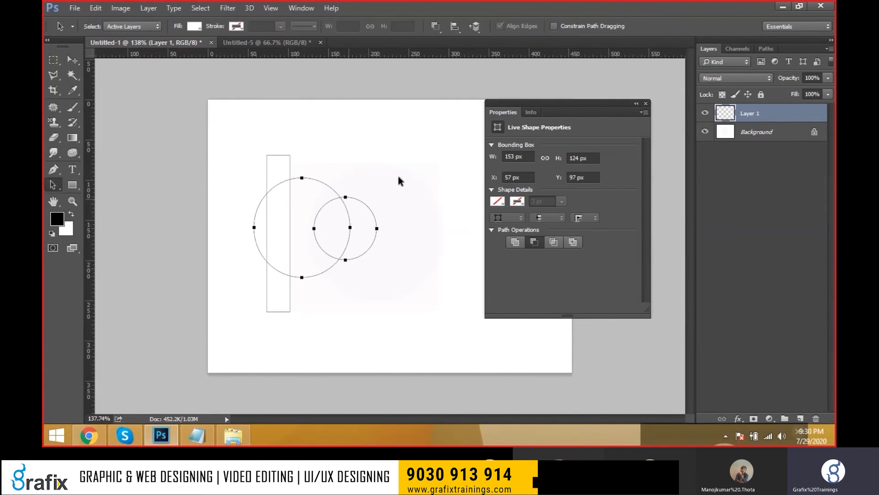
click(373, 277)
click(361, 251)
key(Delete)
click(445, 170)
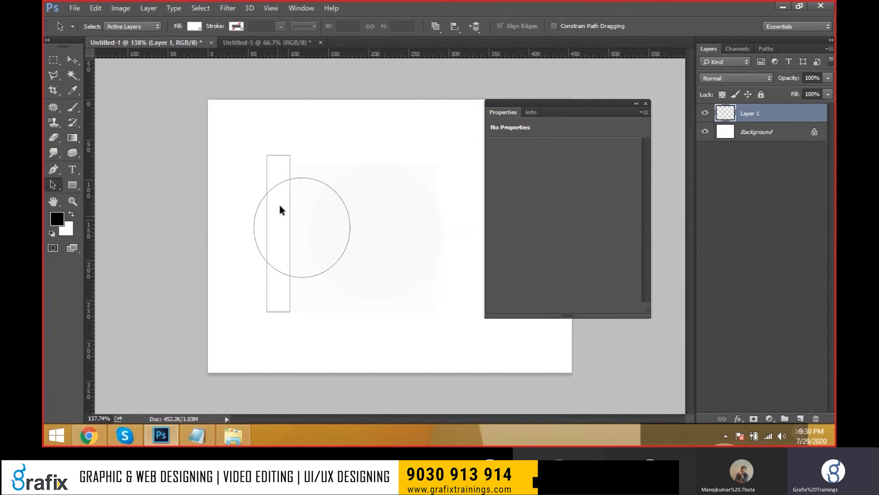
Move the rectangular path to about X 123 px, Y 61 px and try subtracting it with the circle as a selection, undoing the conversion.
drag(290, 172, 326, 173)
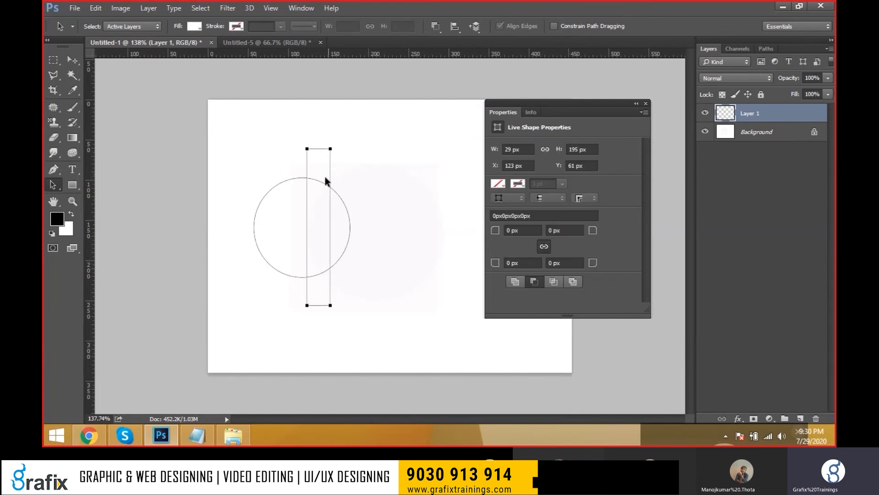
drag(234, 124, 396, 334)
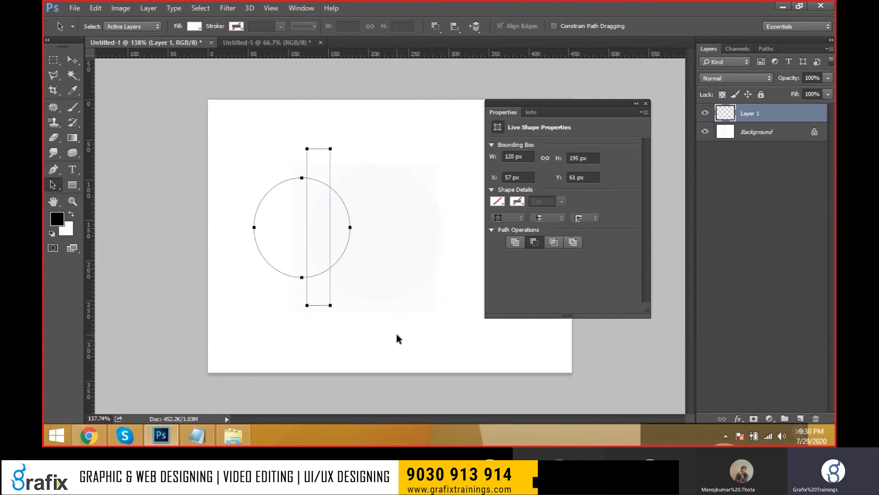
click(531, 242)
key(ctrl+Return)
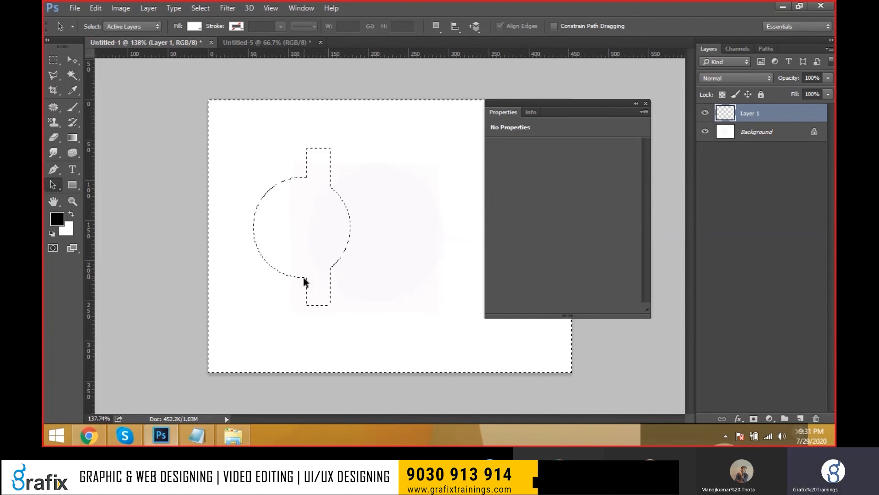
key(ctrl+z)
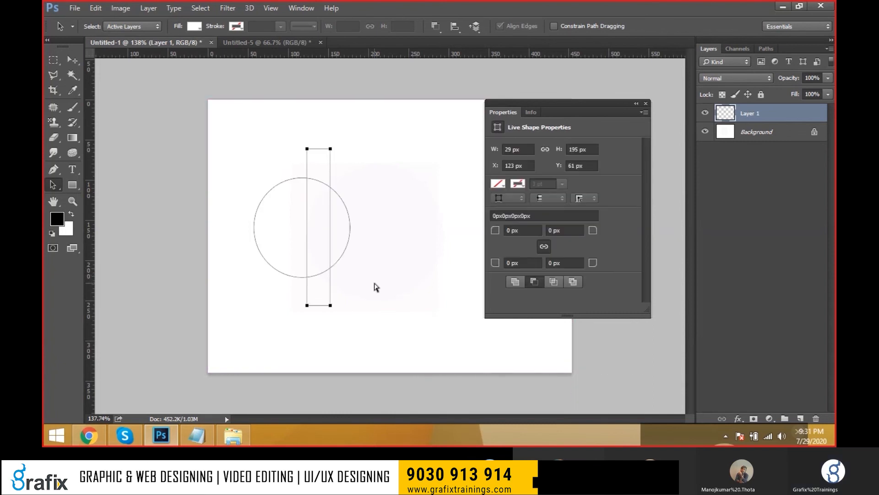
Set the rectangular path to Intersect Shape Areas and try converting the paths to a selection, undoing each conversion.
click(556, 282)
key(ctrl+Return)
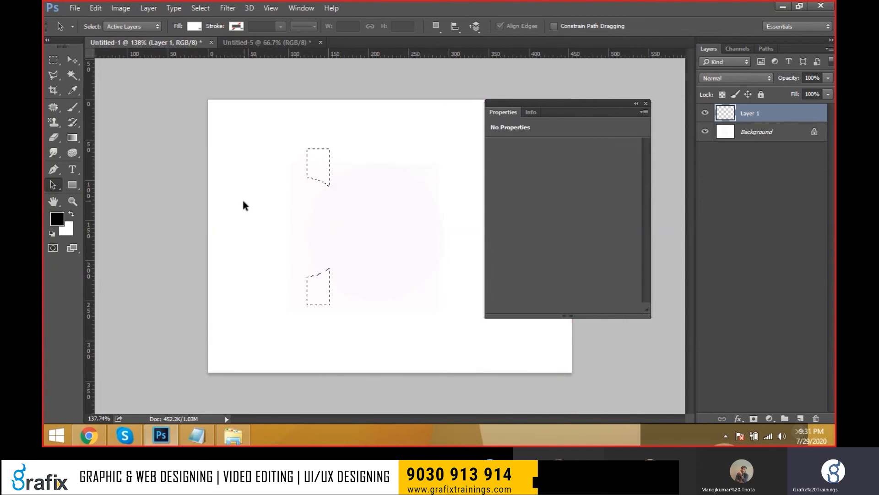
key(ctrl+z)
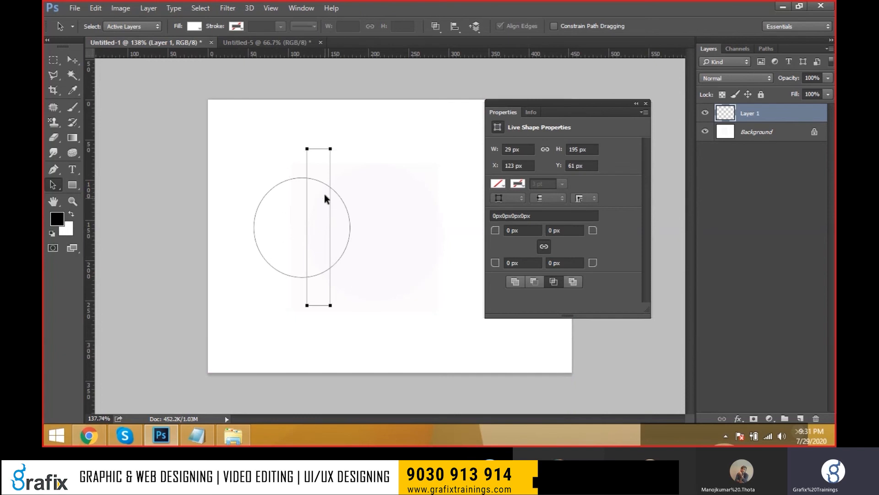
key(ctrl+Return)
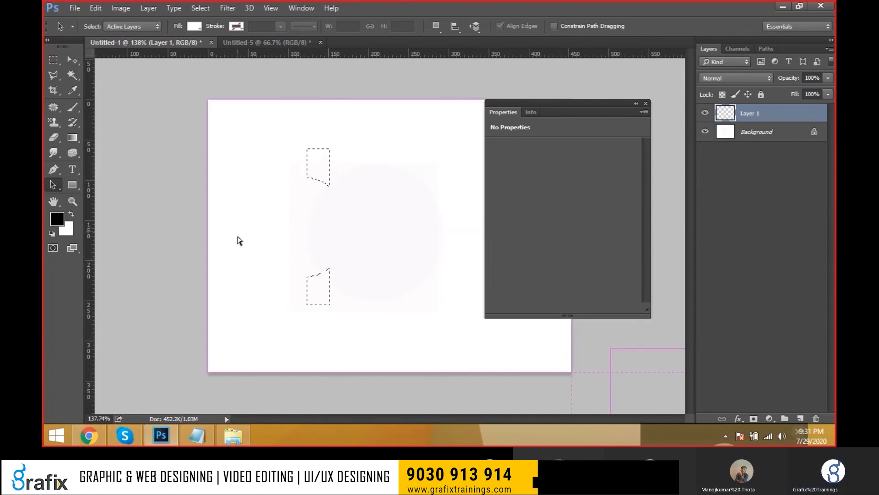
key(ctrl+z)
Select the remaining circular and rectangular paths together and delete them.
drag(227, 123, 376, 343)
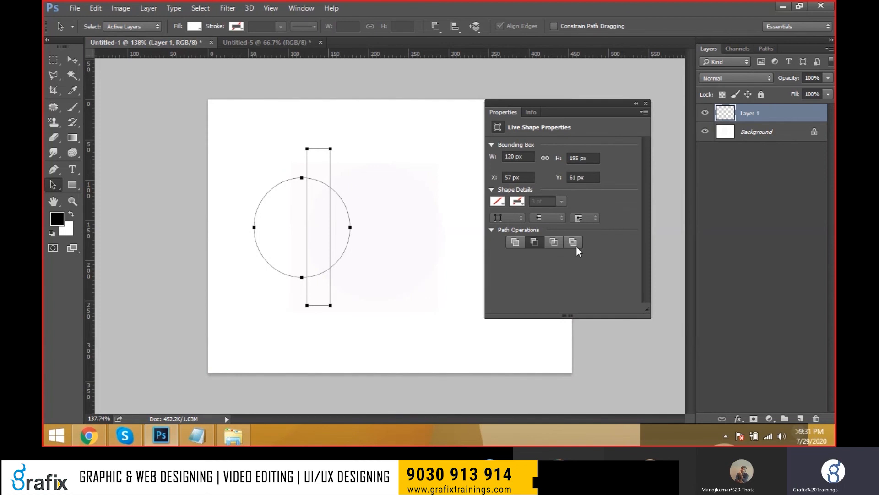
key(Delete)
click(437, 165)
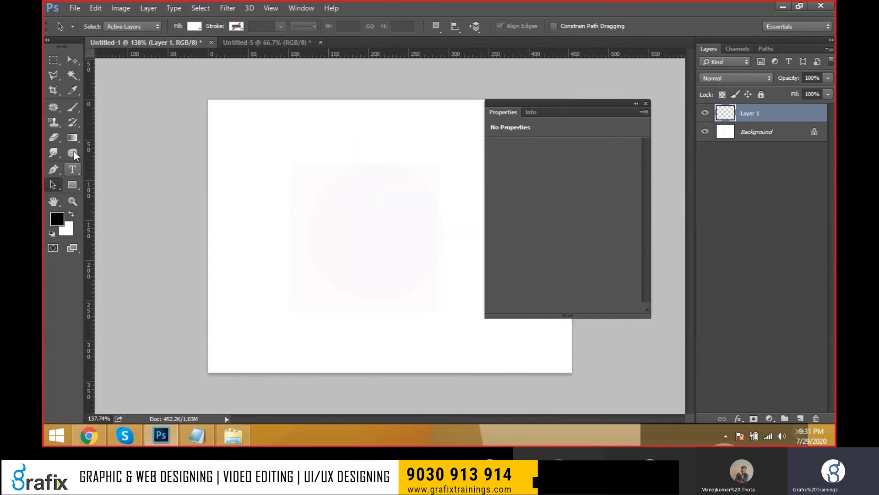
Draw two nearly concentric circular paths with the Ellipse tool, about 156 px and 112 px across.
right_click(72, 185)
click(105, 203)
drag(282, 186, 284, 188)
drag(312, 216, 386, 308)
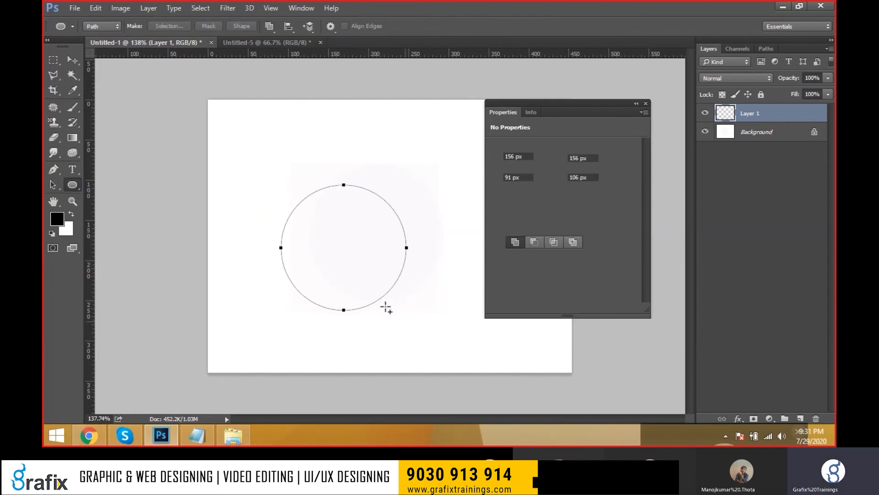
drag(315, 212, 389, 329)
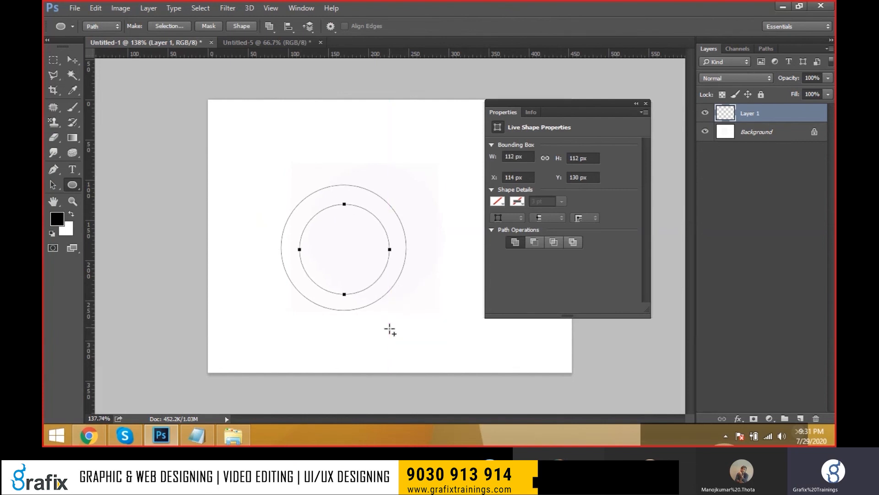
Select both concentric circular paths and set them to Exclude Overlapping Shapes.
key(a)
drag(255, 171, 408, 316)
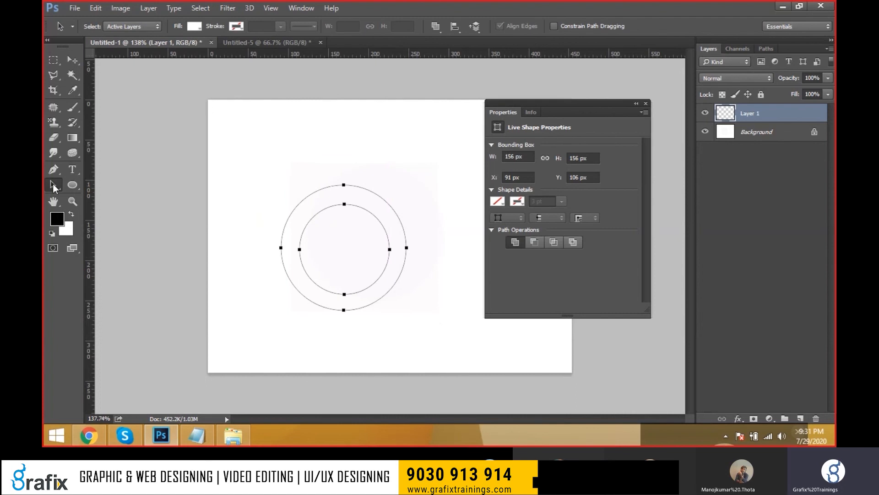
click(53, 184)
click(78, 179)
drag(205, 154, 441, 359)
click(574, 245)
Try converting the circular paths to a ring selection and filling it with the foreground colour, then undo both operations.
key(ctrl+Return)
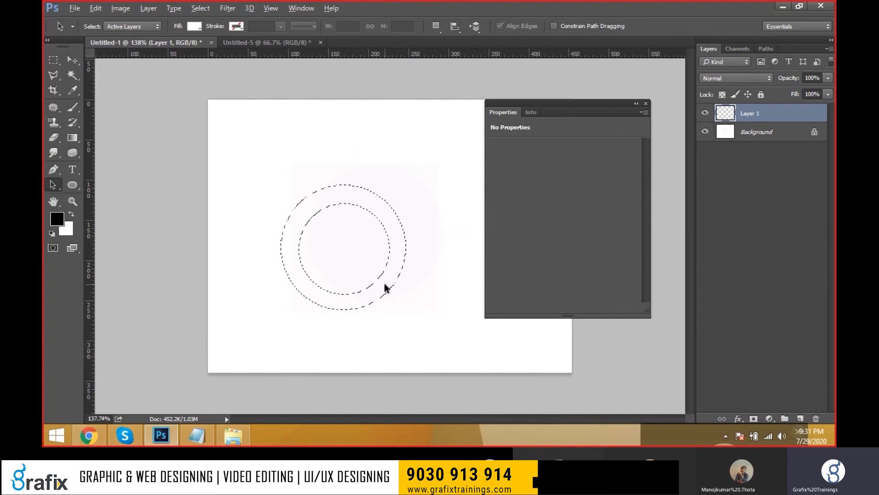
key(alt+BackSpace)
key(ctrl+z)
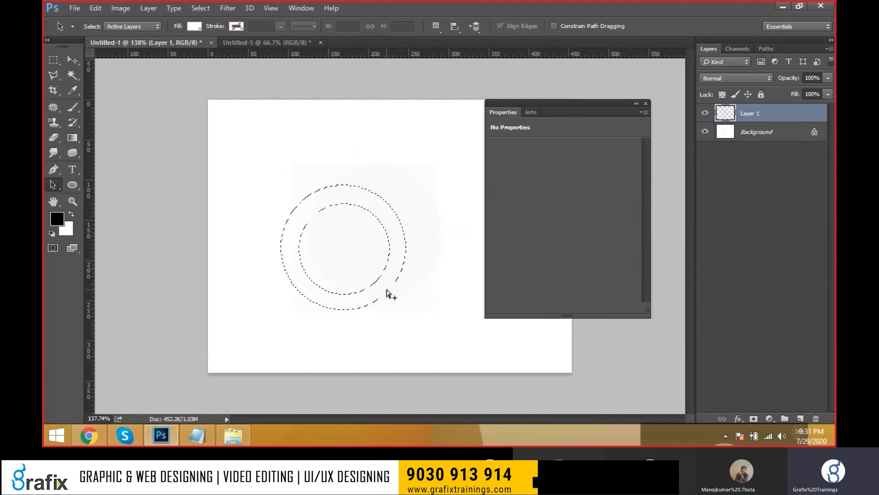
key(ctrl+alt+z)
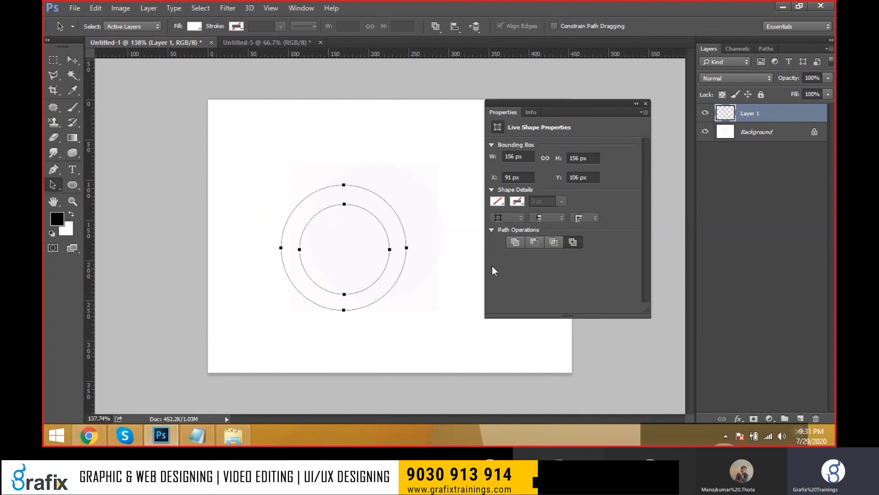
Draw a vertical rectangular path about 28 px wide and 131 px high across the ring's upper part, at about X 156 px, Y 41 px.
click(80, 188)
click(81, 190)
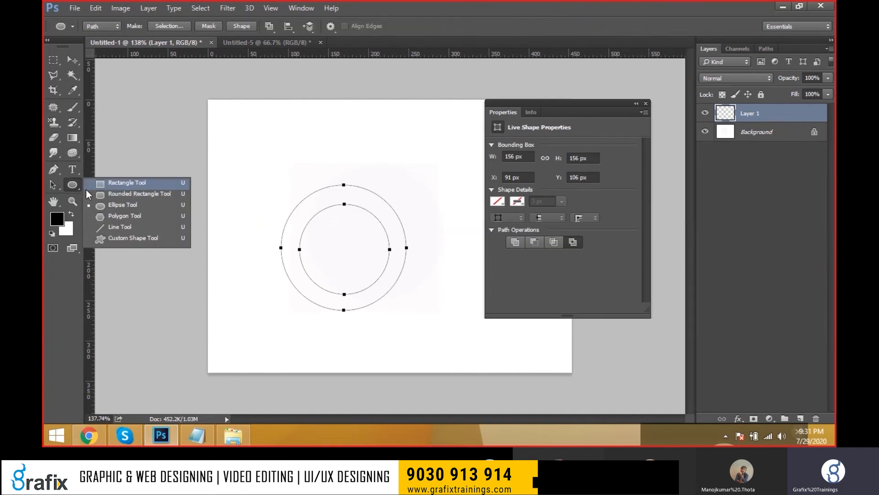
click(129, 184)
drag(331, 138, 356, 238)
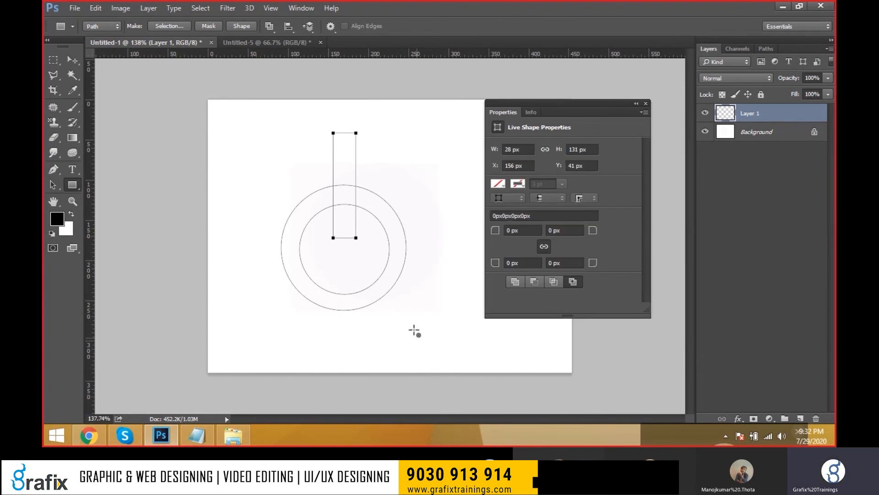
Try Subtract Front Shape on the two circles and the rectangle, converting them to a selection and undoing the conversion.
key(a)
drag(277, 116, 447, 325)
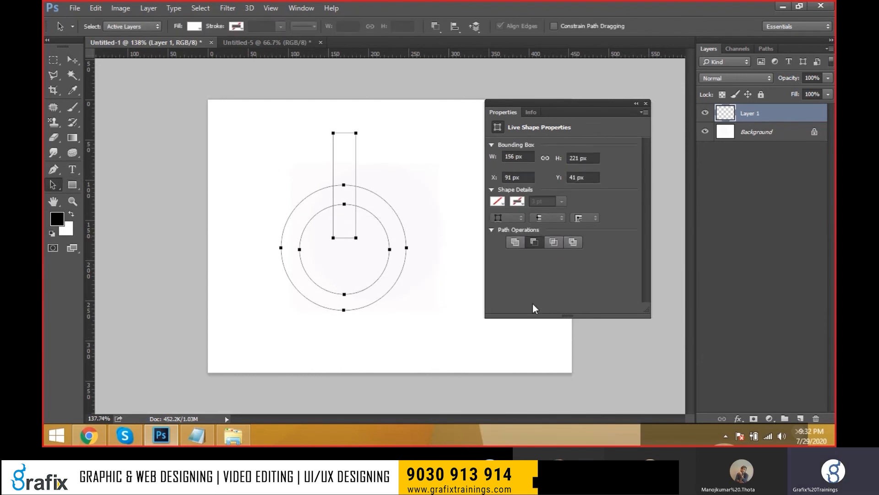
key(ctrl+Return)
key(ctrl+z)
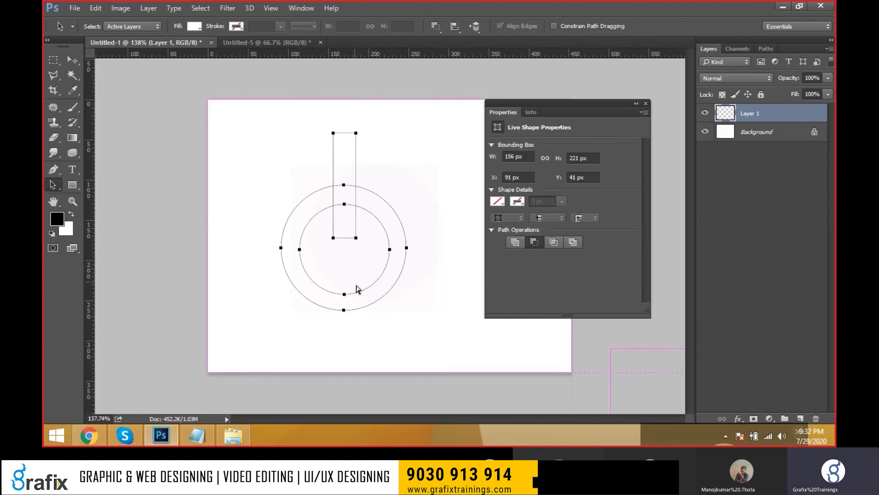
Exclude the overlapping areas of the two circles and the rectangle, and convert all three paths to a selection.
drag(261, 112, 434, 328)
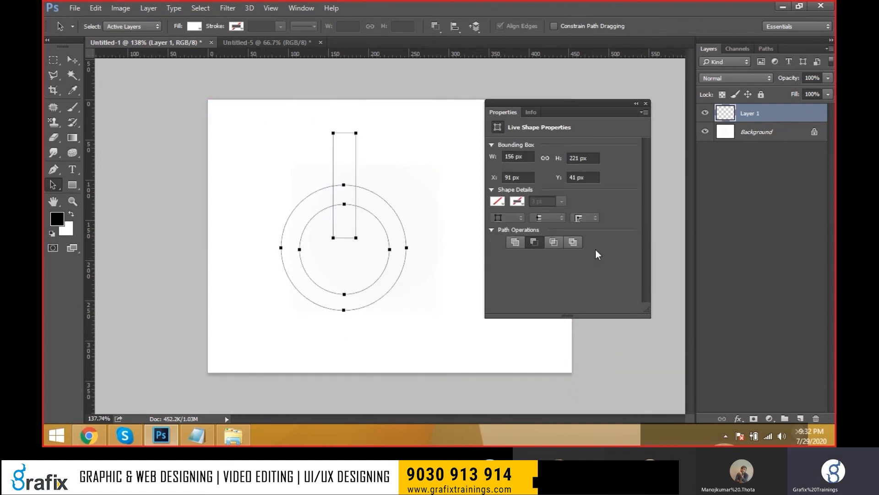
key(ctrl+Return)
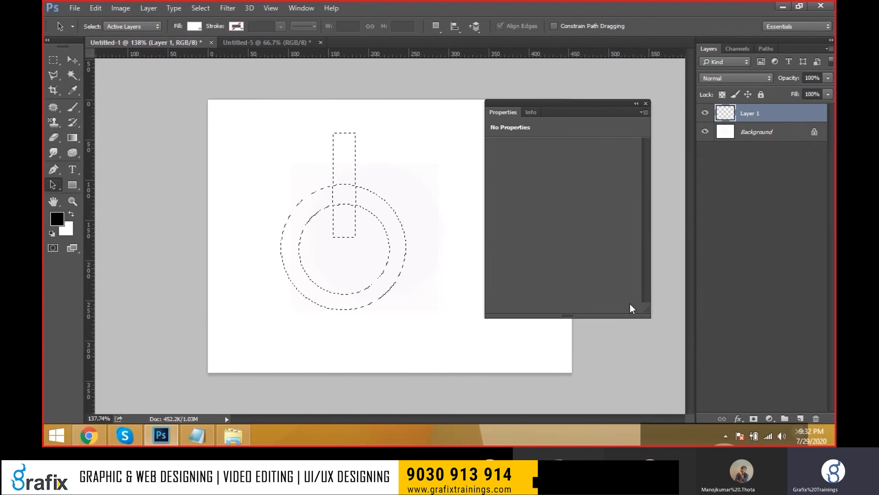
Undo the selection, then try converting the two circles and the rectangle to a selection again, reverting to editable paths each time.
key(ctrl+z)
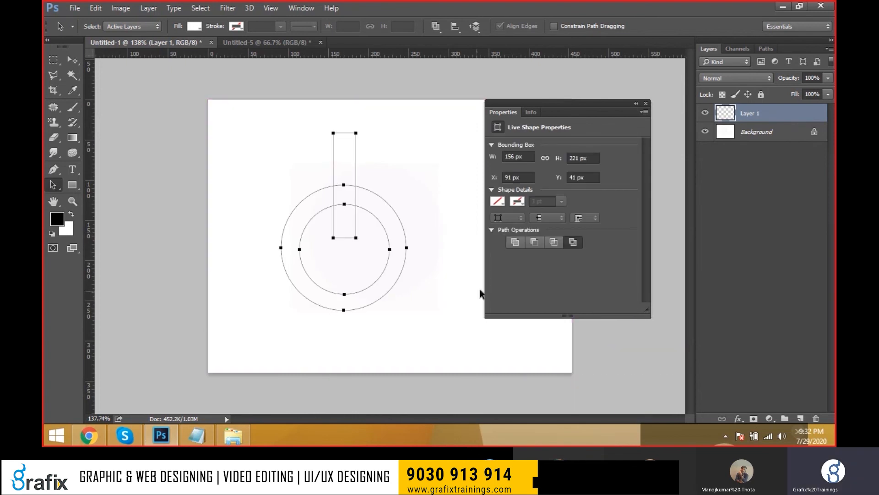
key(ctrl+Return)
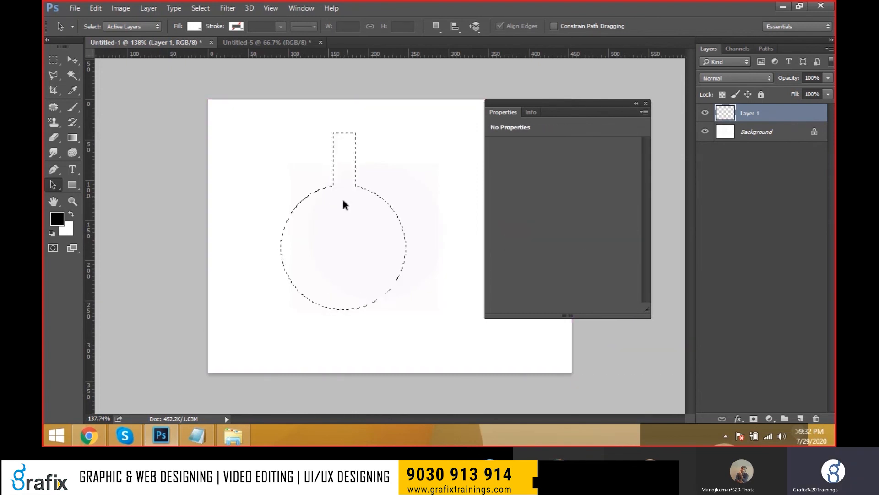
key(ctrl+z)
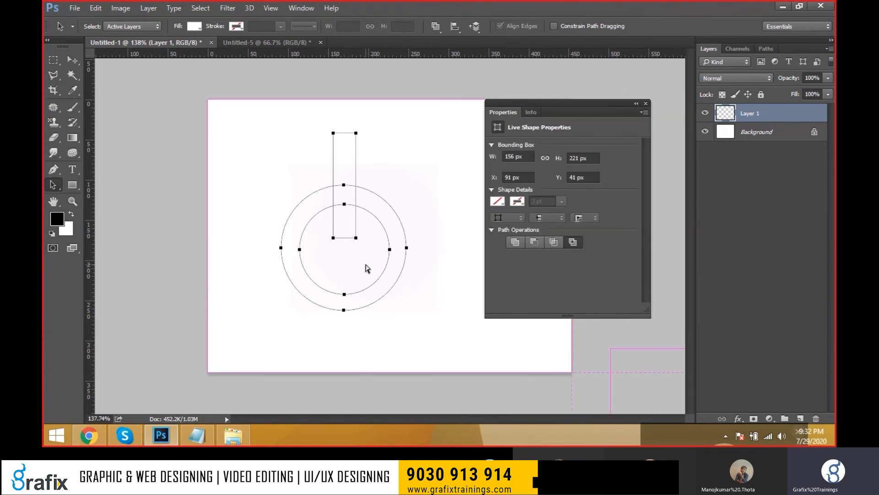
key(ctrl+Return)
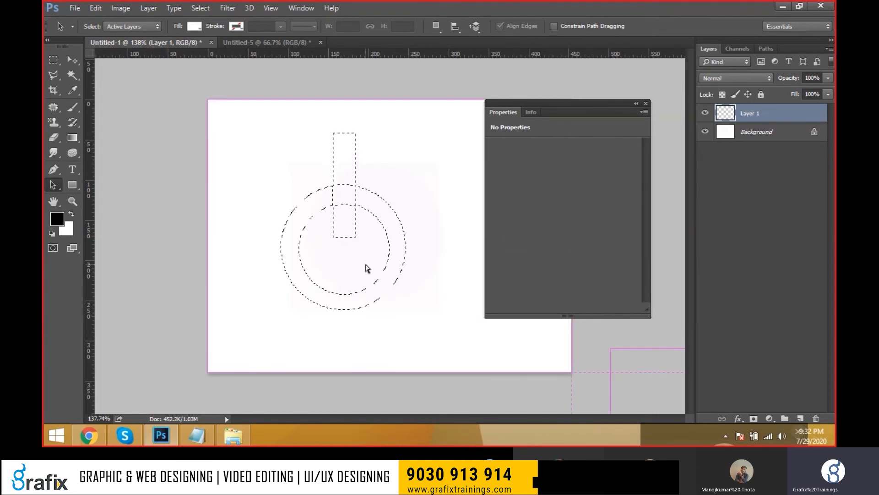
key(ctrl+z)
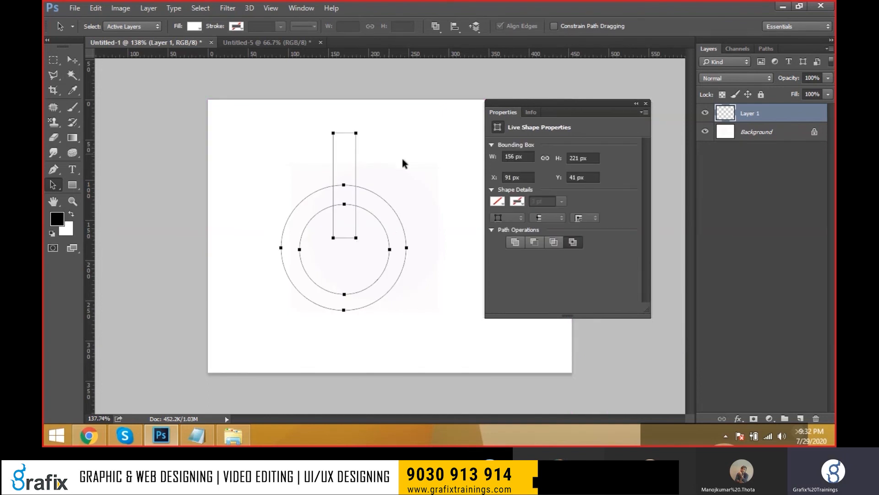
Define the combined circle-and-rectangle paths as a custom shape named B, and clear the paths from the canvas.
click(98, 11)
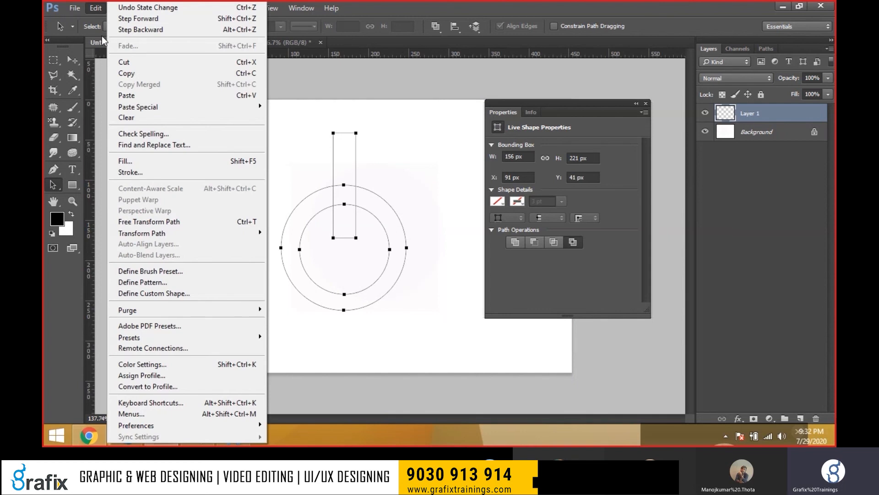
click(154, 293)
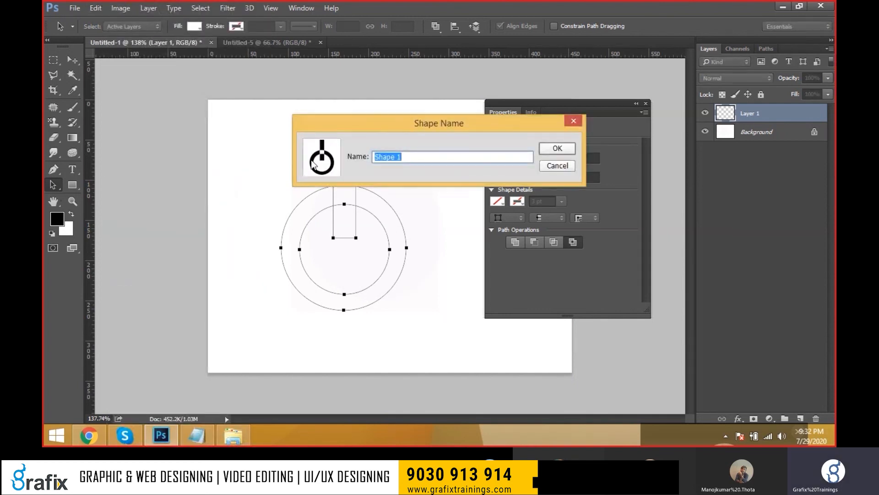
text(001)
double_click(406, 153)
key(BackSpace)
text(B)
key(Return)
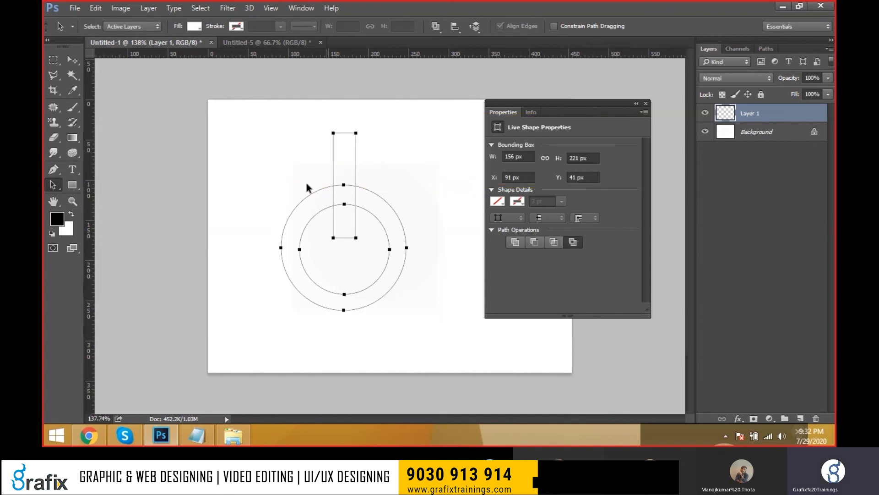
key(ctrl+Return)
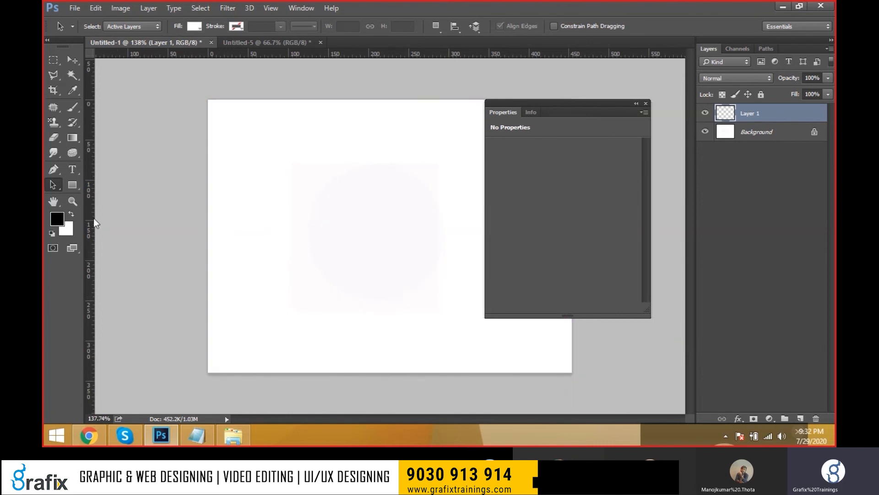
Activate the Custom Shape tool and choose the newly defined power-button shape from the shape presets.
click(72, 194)
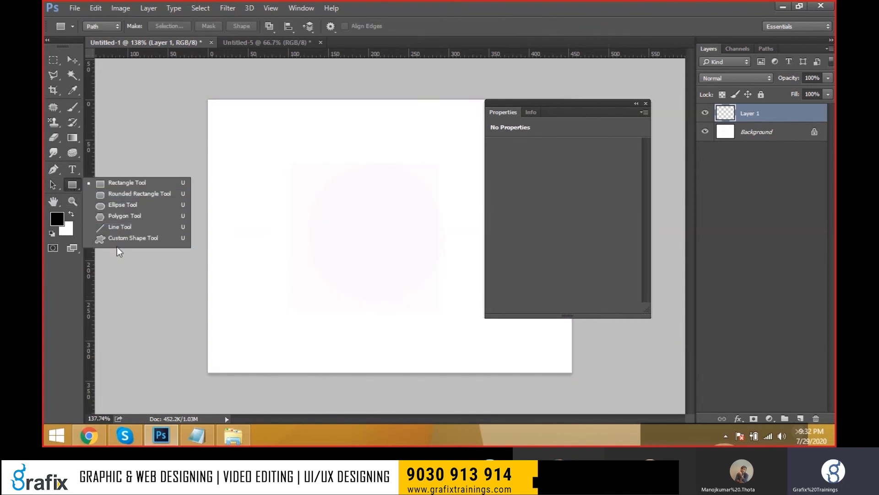
click(123, 238)
click(380, 27)
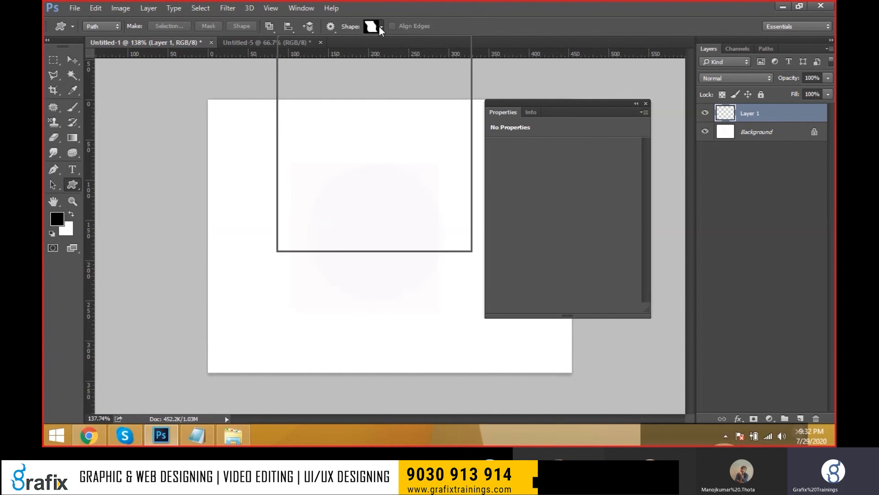
scroll(439, 134, down, 5)
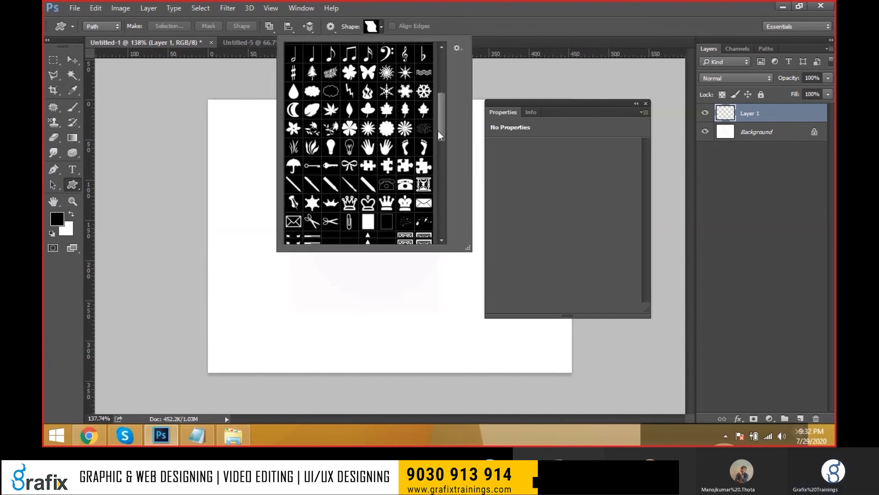
scroll(438, 130, down, 3)
double_click(308, 118)
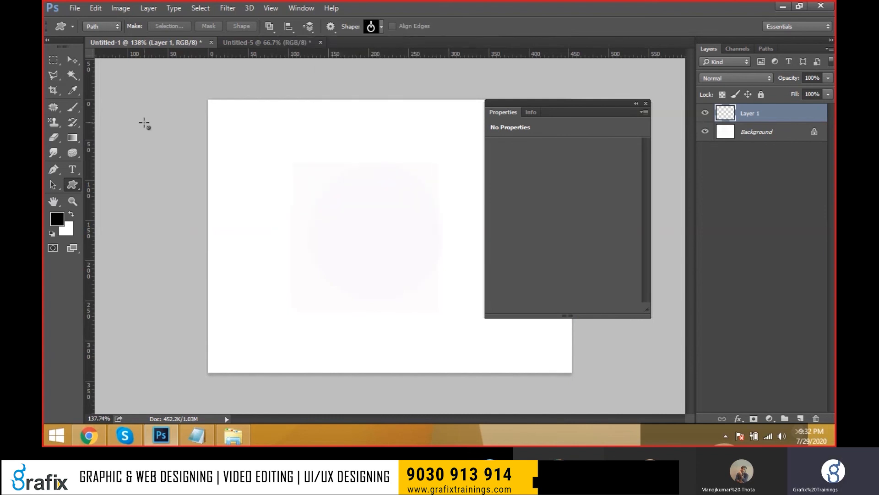
Try drawing the power-button preset as a path, convert it to a selection and deselect it.
drag(267, 168, 402, 321)
key(ctrl+Return)
key(ctrl+d)
Switch the Custom Shape tool to Shape mode and draw a black power-button shape about 148 px wide and 210 px high.
click(117, 31)
click(96, 33)
drag(257, 165, 397, 333)
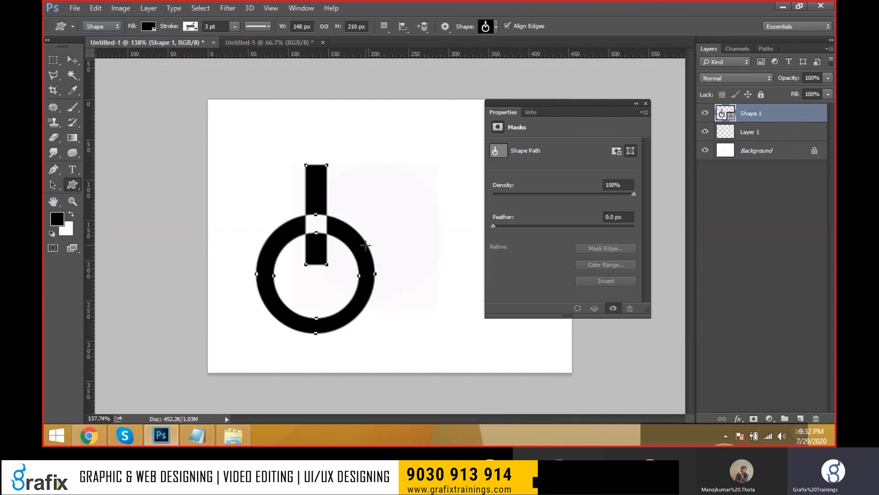
drag(353, 232, 356, 239)
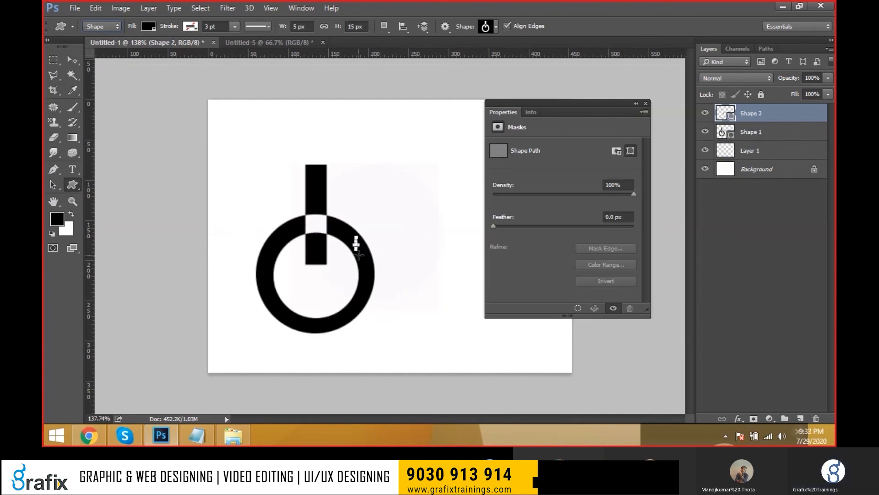
key(ctrl+z)
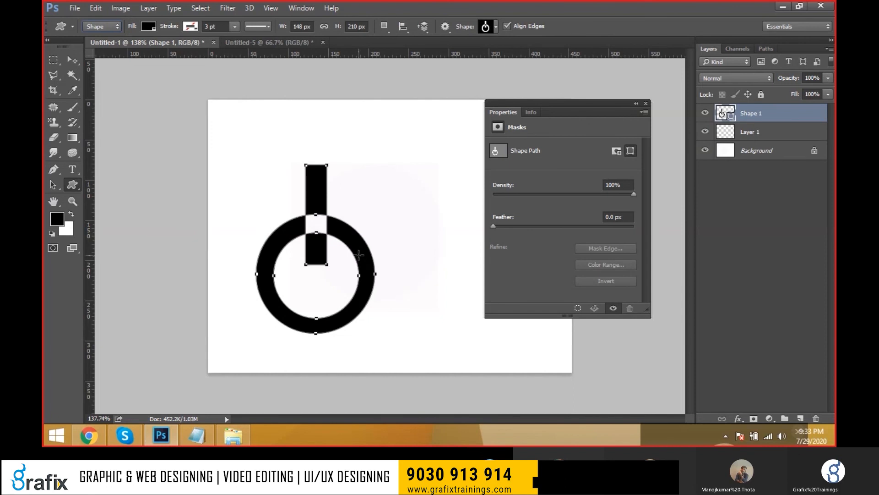
Move the power-button shape up and to the left, and shorten its vertical bar so that it ends just above the ring.
click(73, 60)
drag(370, 288, 356, 253)
key(a)
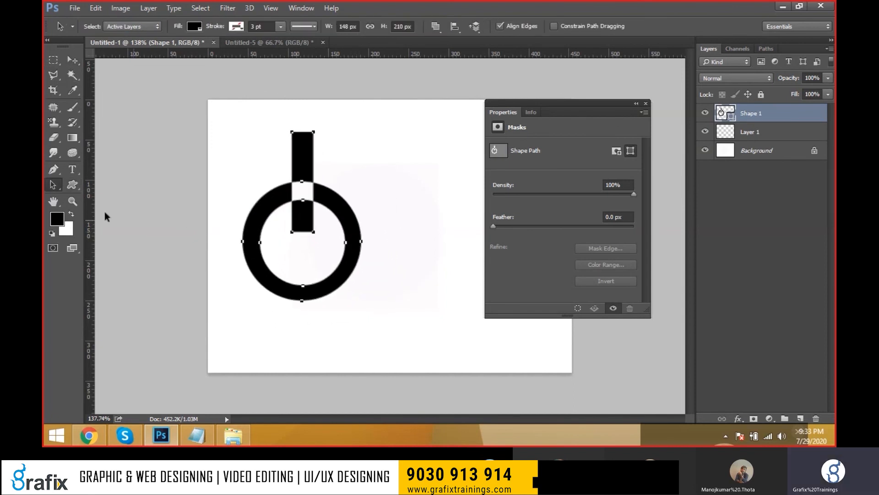
right_click(51, 187)
click(83, 193)
drag(316, 236, 314, 179)
key(v)
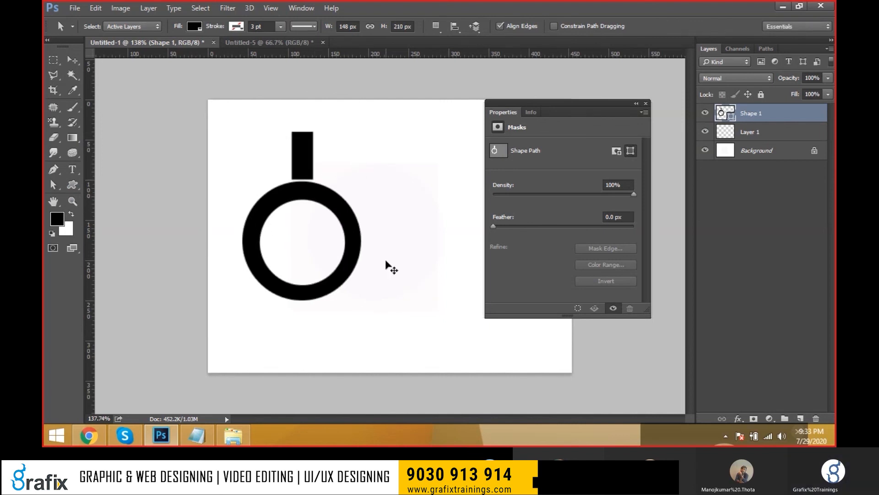
key(space)
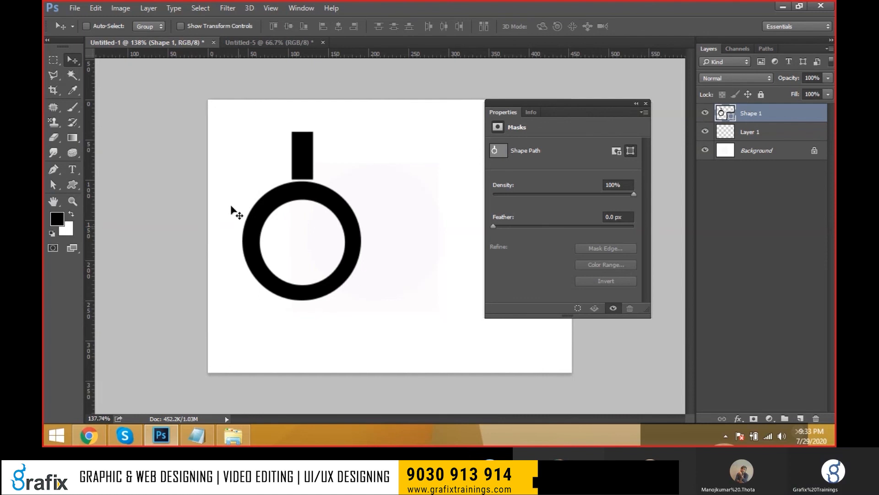
Review the Adobe PDF presets, including PDF/X-4:2008 and Press Quality, and close the preset list.
click(96, 8)
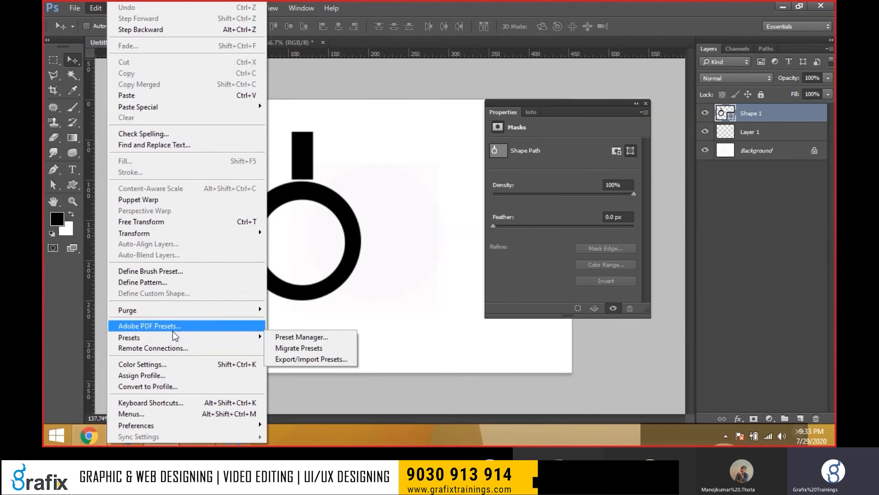
click(173, 331)
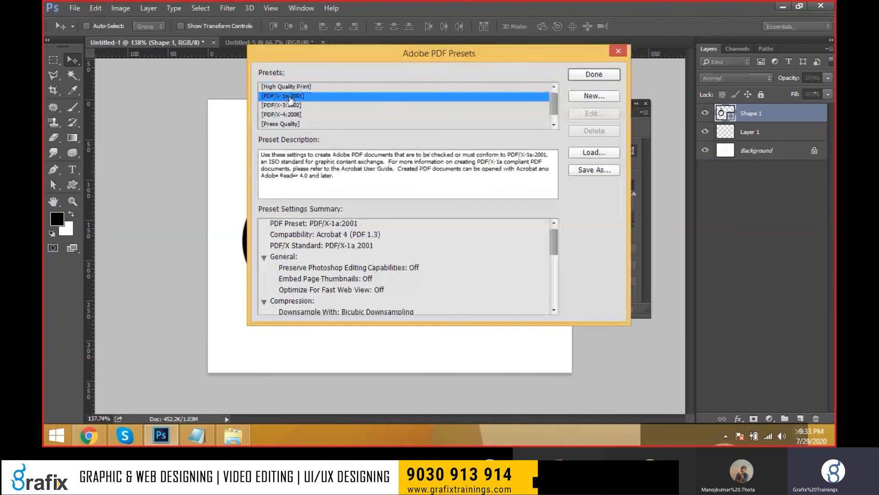
click(283, 116)
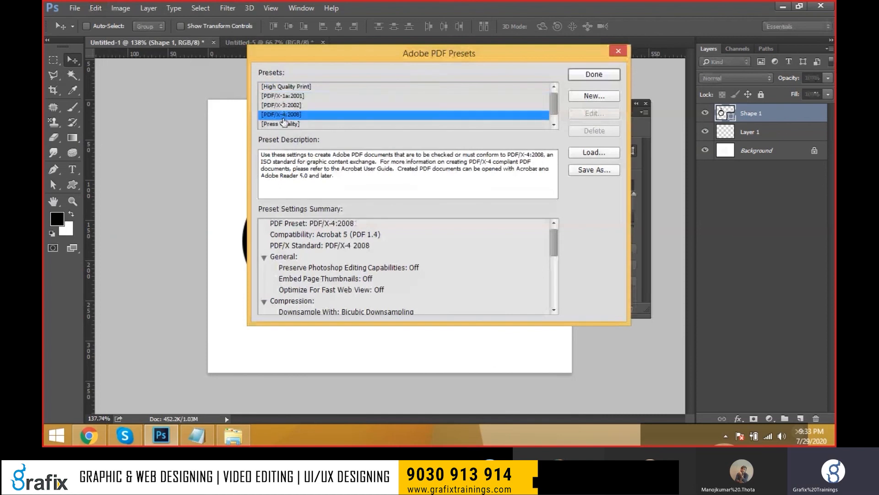
click(283, 123)
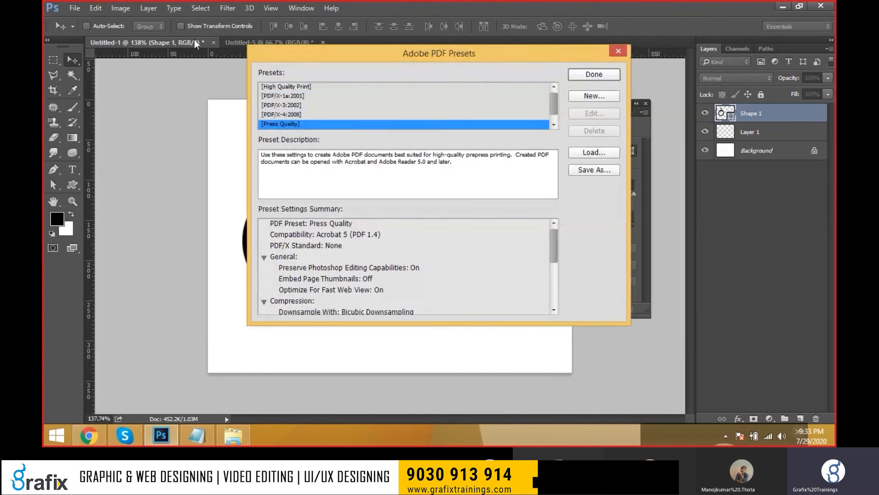
key(Return)
Examine the RGB working space options in Color Settings and look at the Assign Profile settings for the document.
click(97, 7)
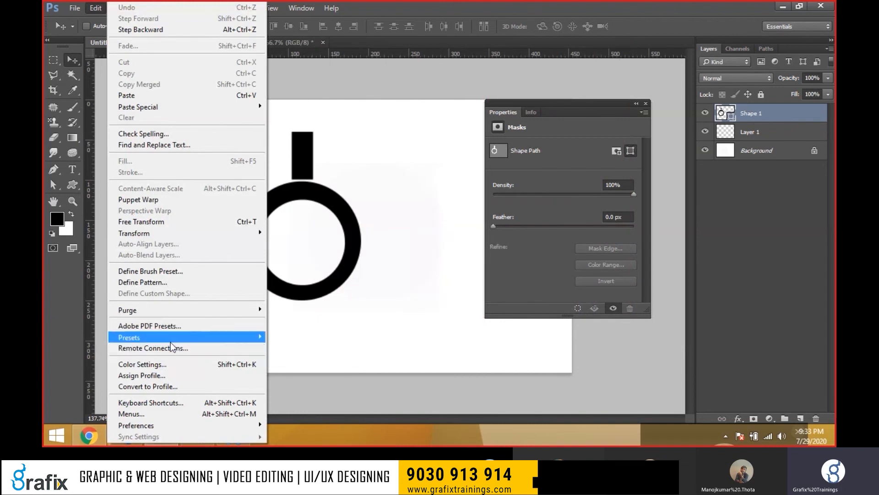
key(Escape)
key(i)
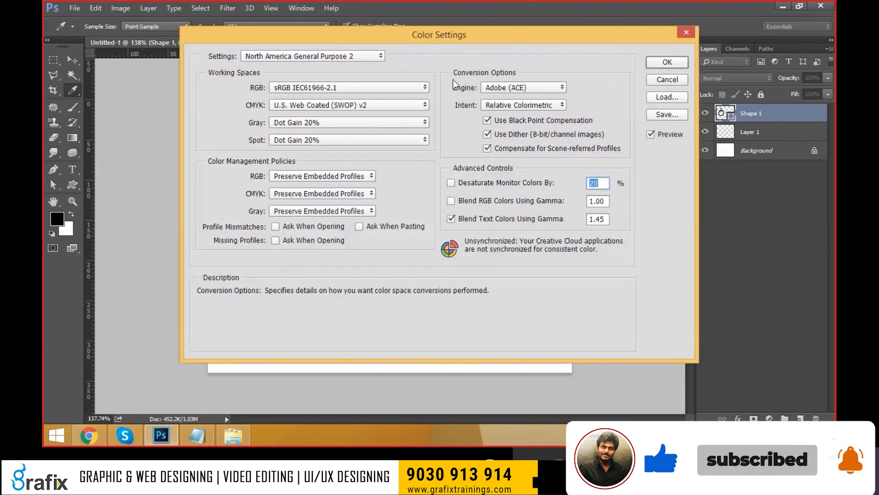
click(363, 86)
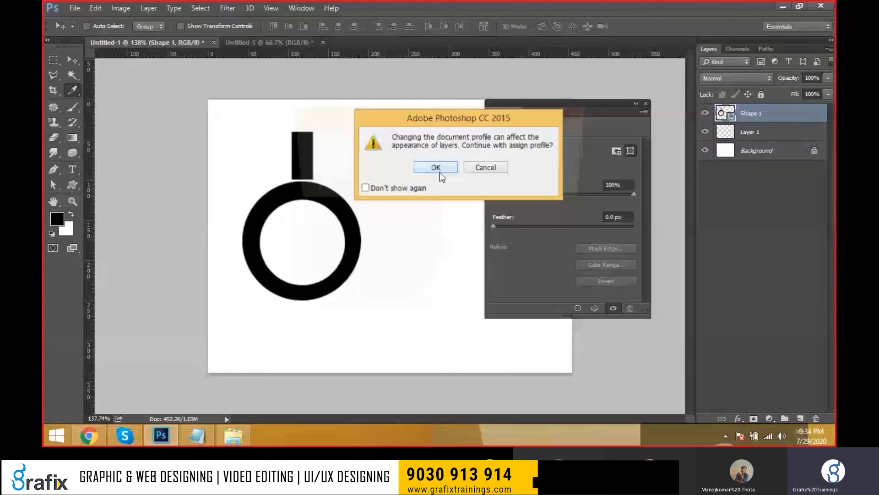
click(440, 172)
click(560, 153)
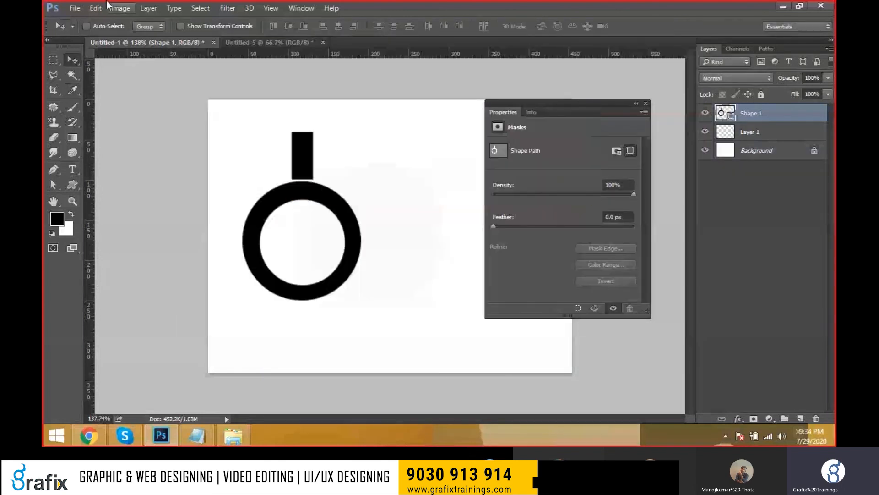
Open the keyboard shortcut settings and review the shortcuts of the File commands for Application Menus.
click(97, 8)
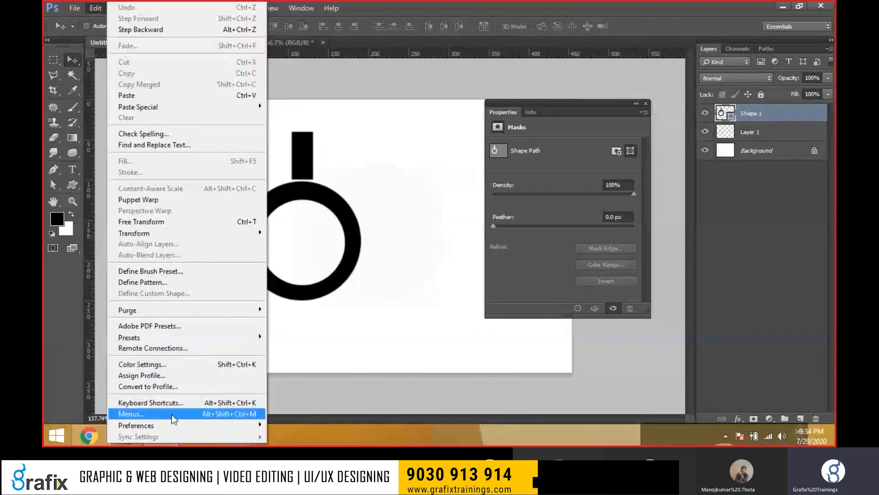
mouse_move(172, 428)
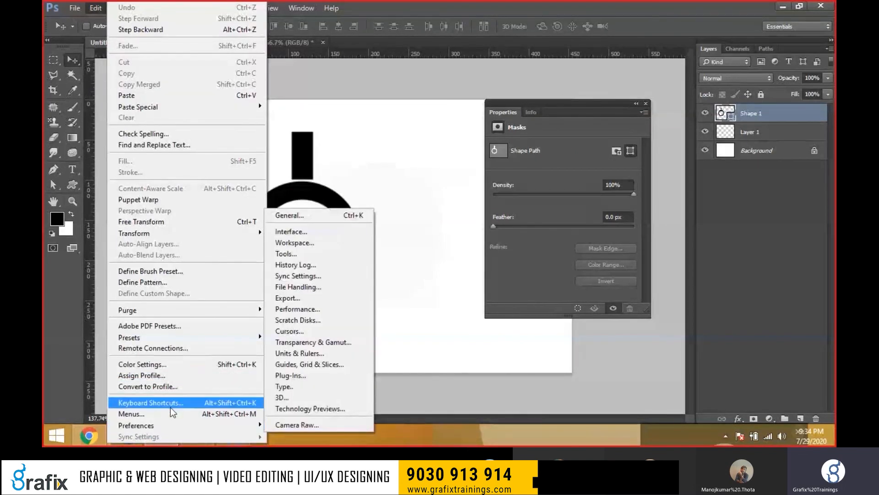
click(171, 407)
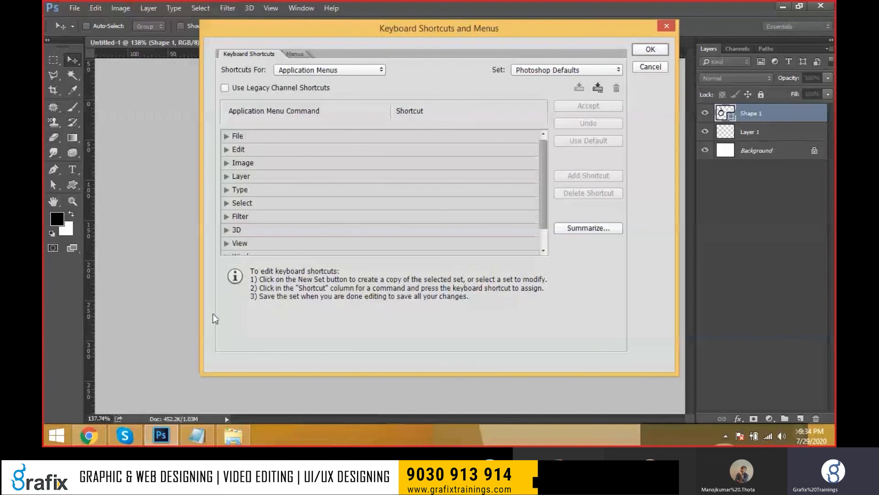
click(226, 136)
scroll(426, 193, down, 4)
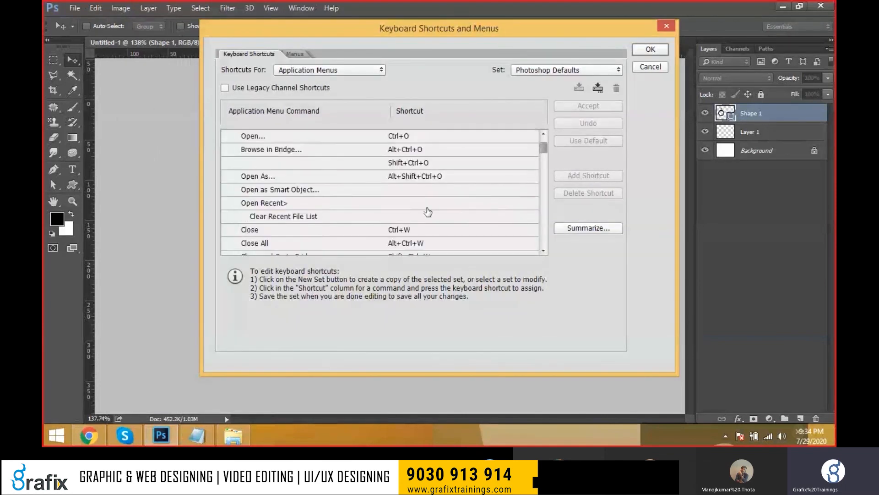
scroll(428, 188, down, 5)
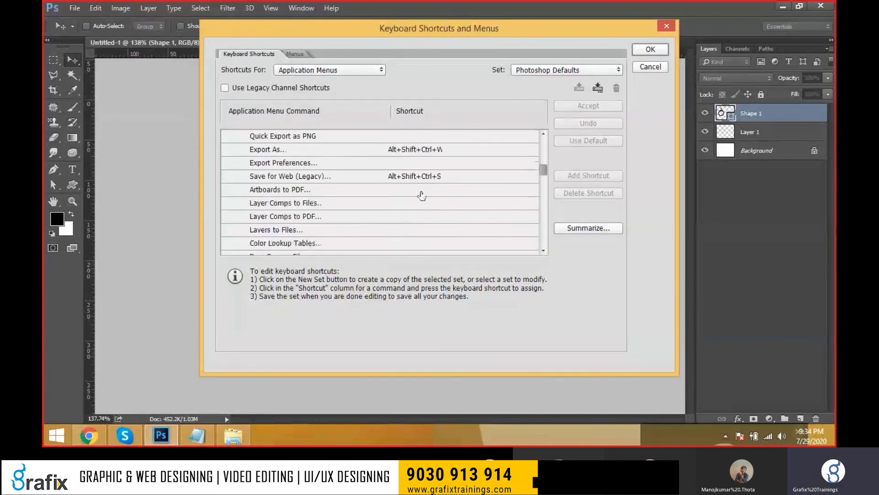
Switch the shortcut listing to Panel Menus, look through the panel groups and expand the Info group.
click(372, 73)
click(363, 88)
scroll(263, 189, down, 3)
scroll(263, 189, down, 6)
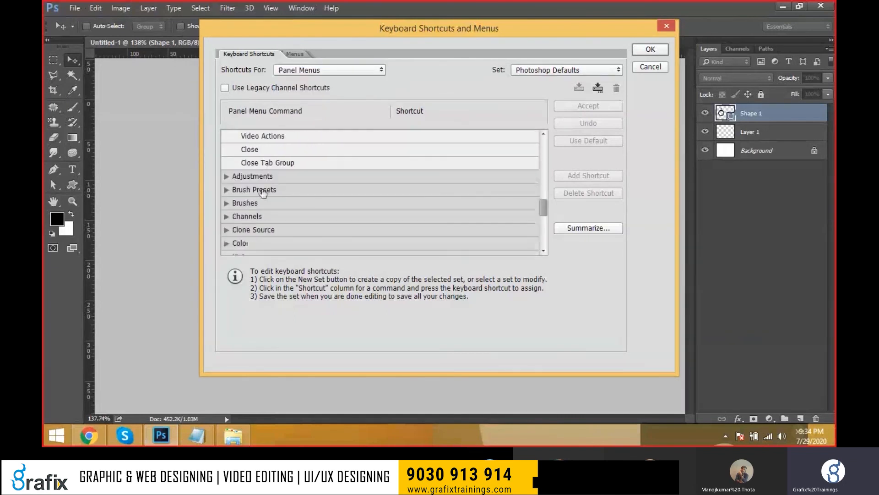
scroll(251, 237, down, 3)
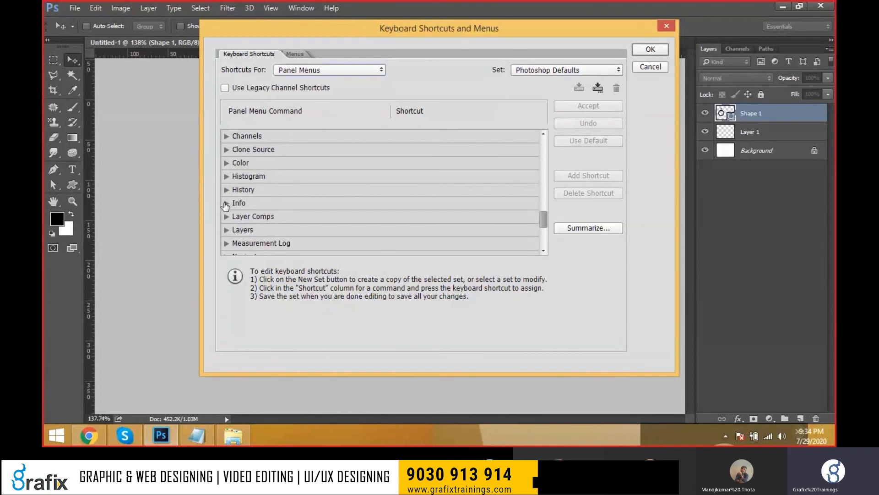
click(225, 204)
scroll(226, 204, down, 2)
Review the keyboard shortcuts for Tools and close the shortcut settings without saving.
click(316, 71)
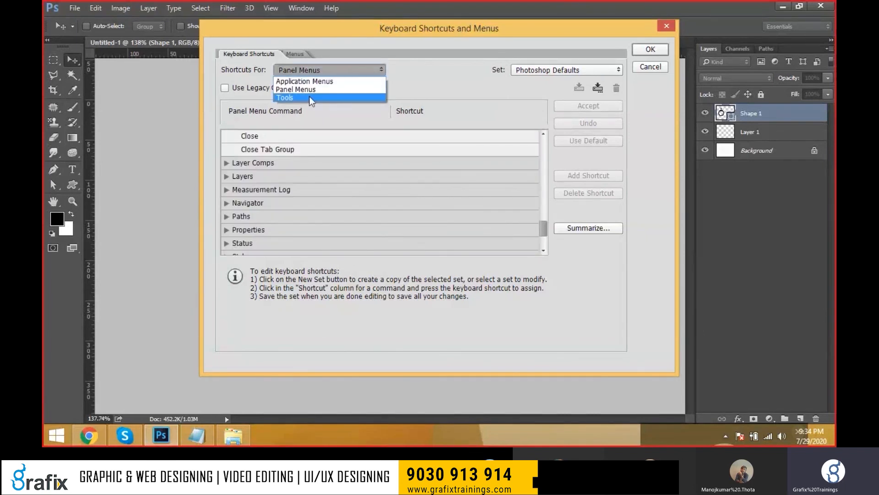
click(311, 99)
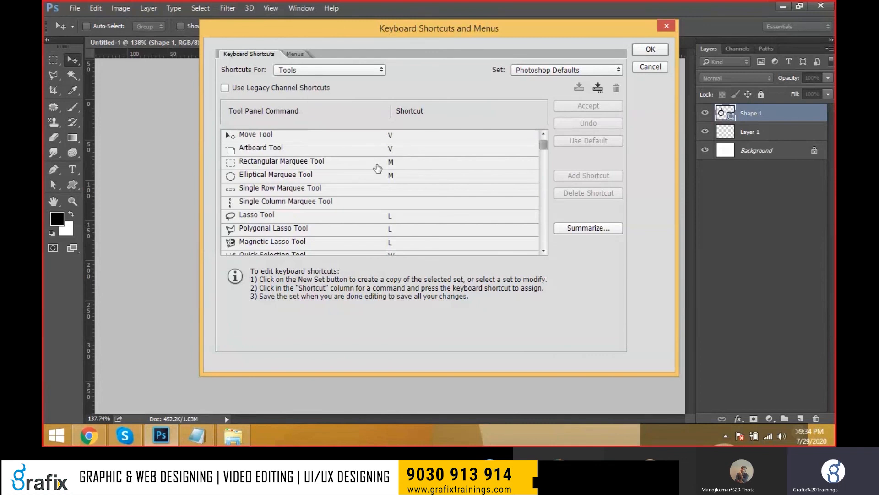
scroll(384, 197, down, 2)
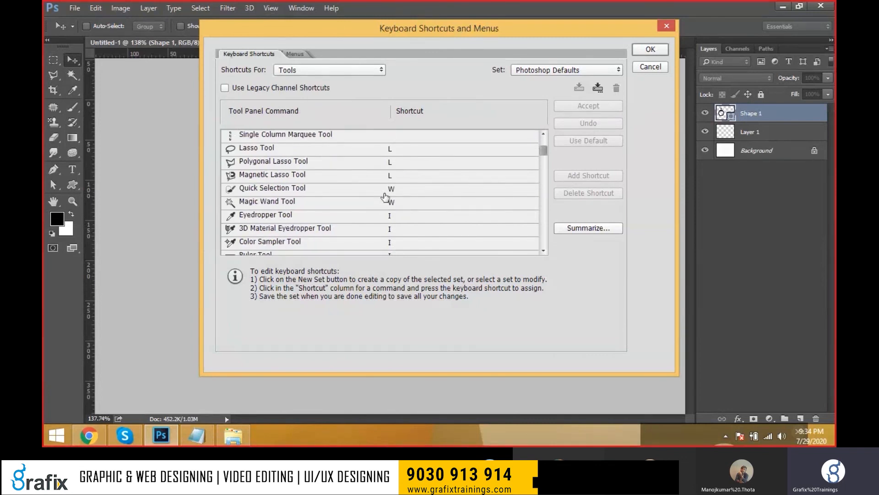
scroll(384, 197, down, 8)
scroll(369, 193, down, 2)
click(652, 68)
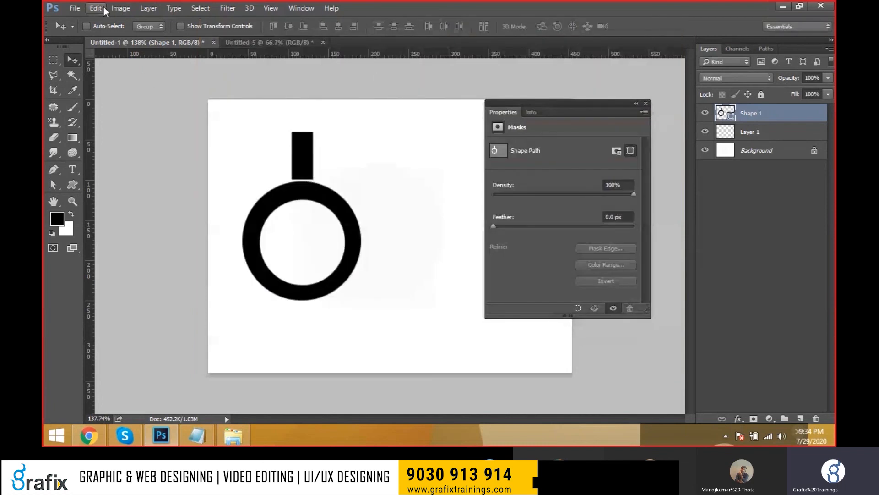
Open the Interface preferences and try out each of the four color themes, finishing with the darkest one.
click(97, 8)
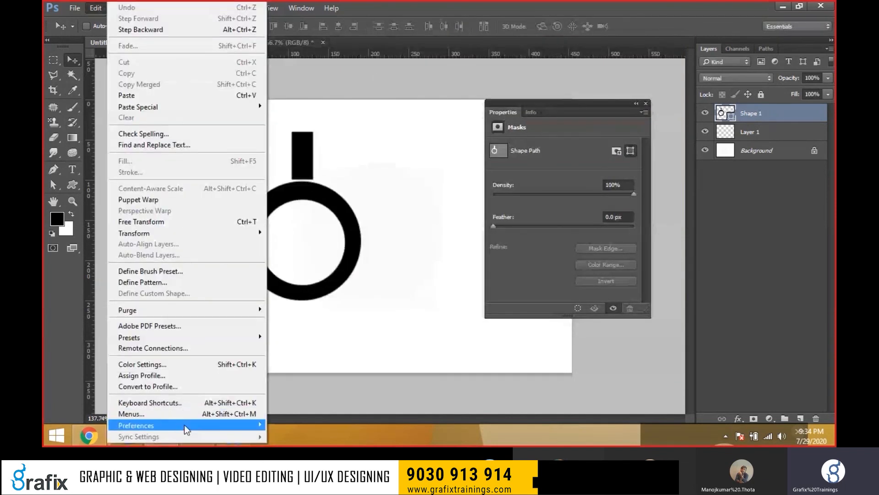
click(338, 213)
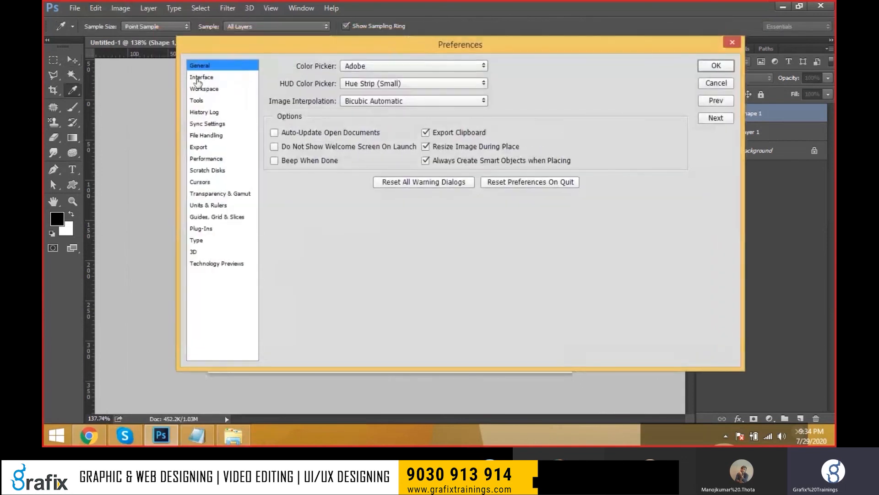
click(197, 80)
drag(293, 45, 456, 88)
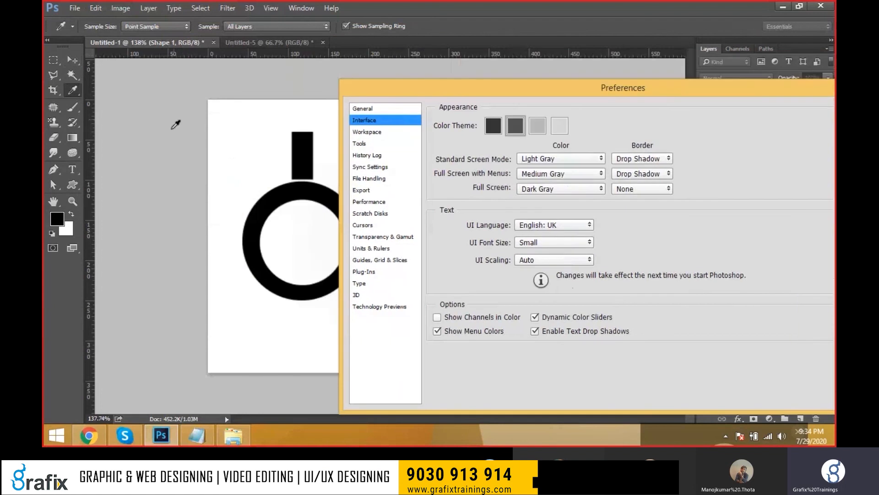
click(493, 128)
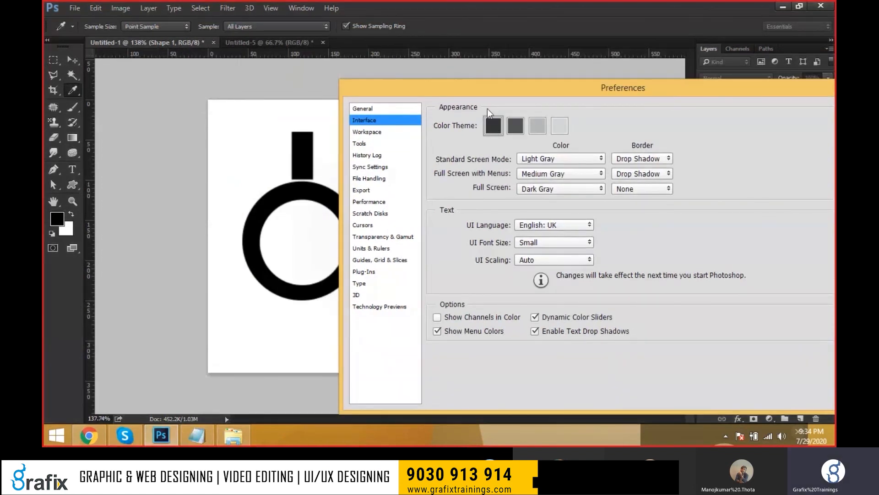
click(538, 128)
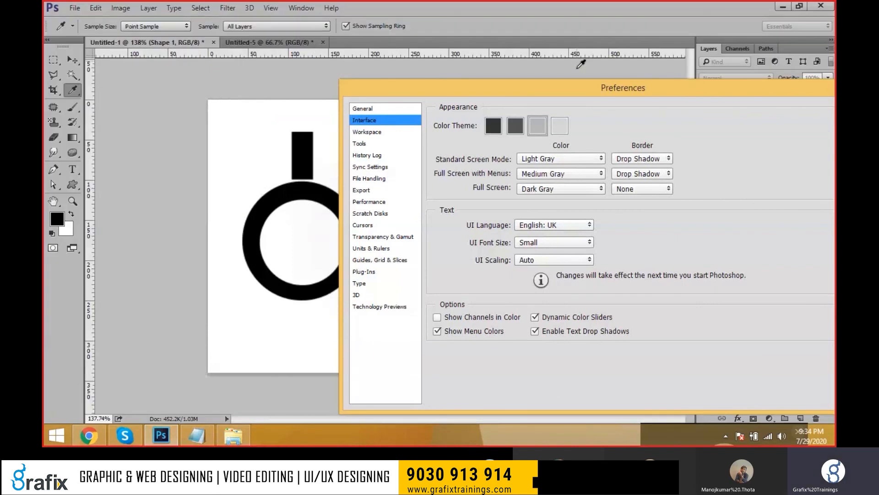
click(552, 120)
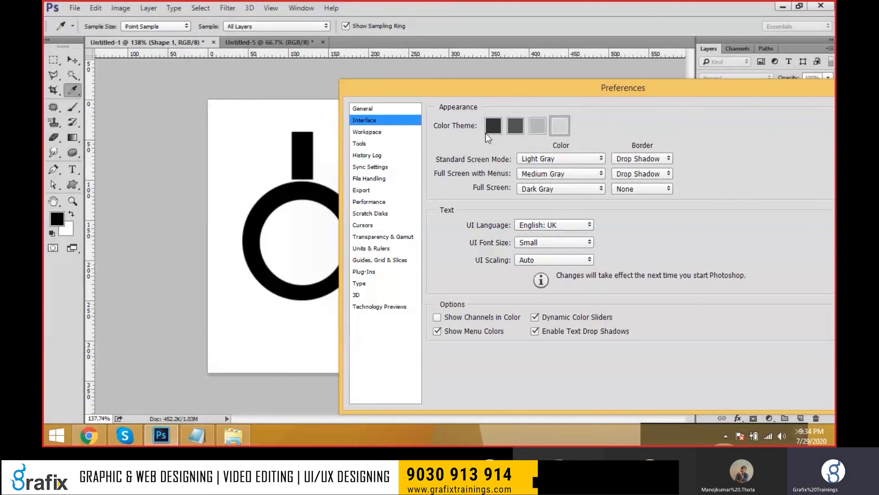
click(488, 130)
click(520, 125)
click(543, 129)
click(556, 133)
click(512, 126)
click(491, 128)
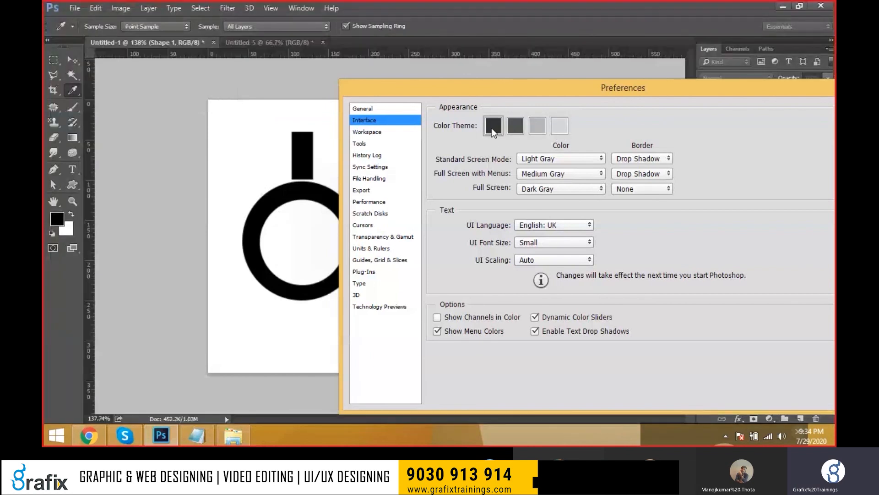
Try the Black and Default colors for Standard Screen Mode and the Default color for Full Screen with Menus.
click(570, 160)
click(551, 183)
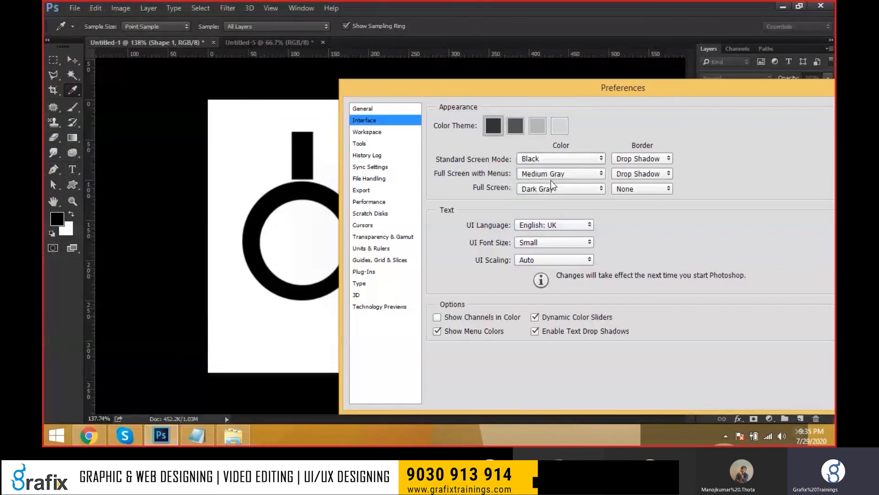
click(550, 160)
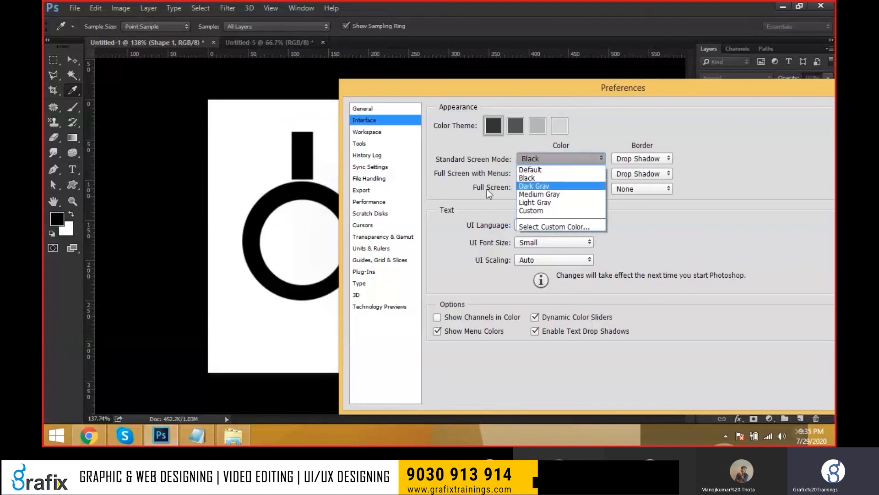
click(572, 170)
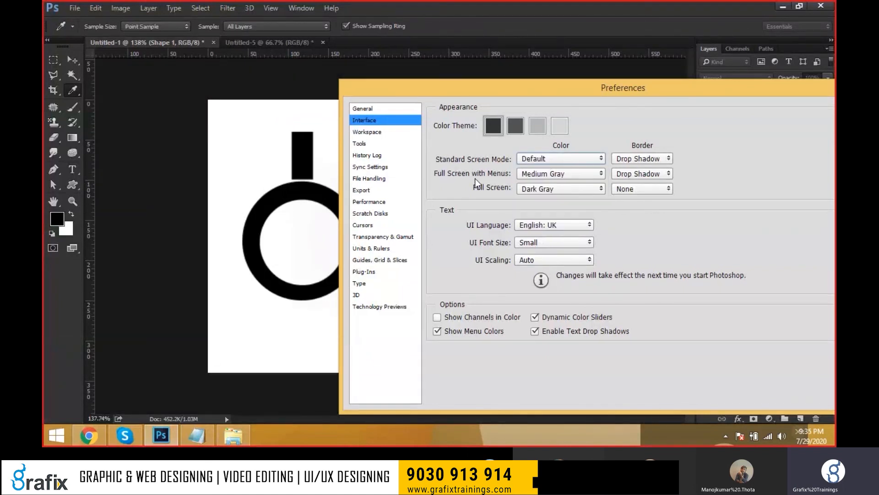
click(531, 174)
click(543, 192)
click(550, 174)
click(548, 182)
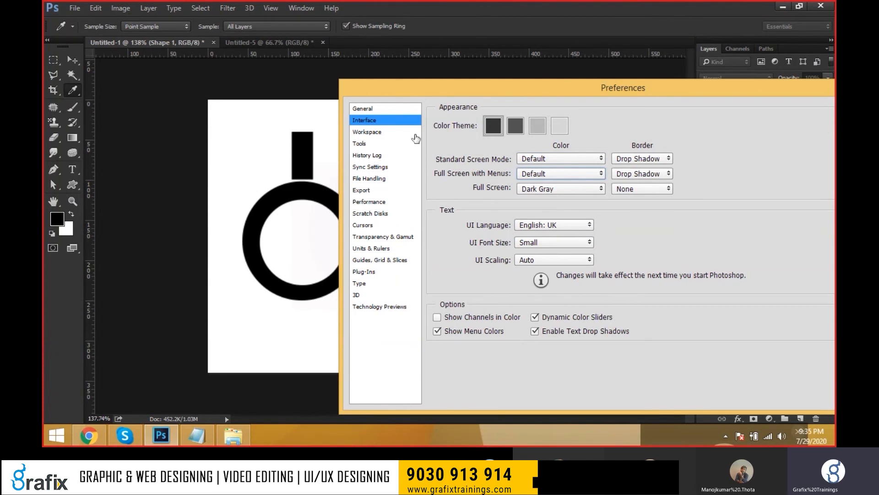
Review the Workspace, Tools, History Log, Sync Settings, File Handling and Export preferences.
click(389, 134)
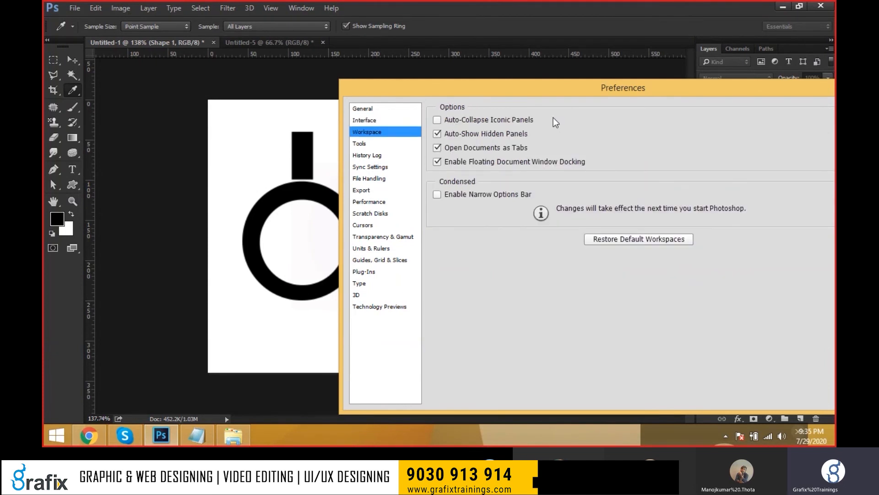
drag(545, 100, 483, 79)
click(331, 132)
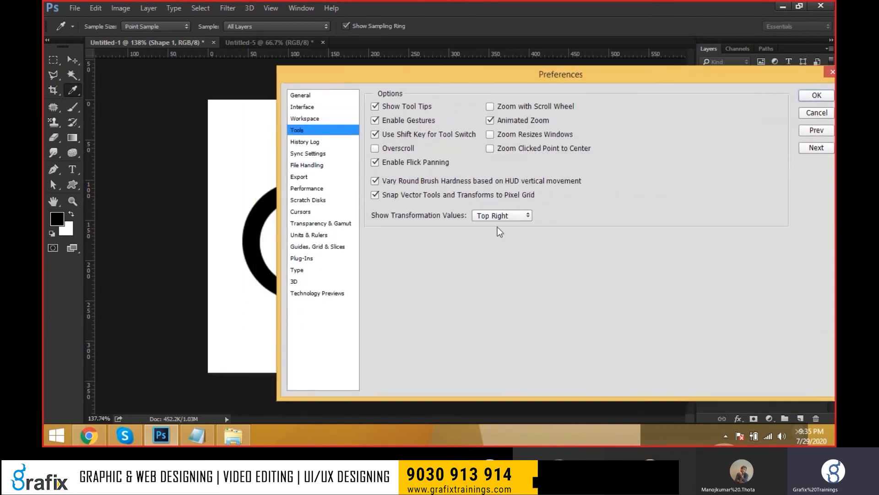
click(329, 143)
click(330, 152)
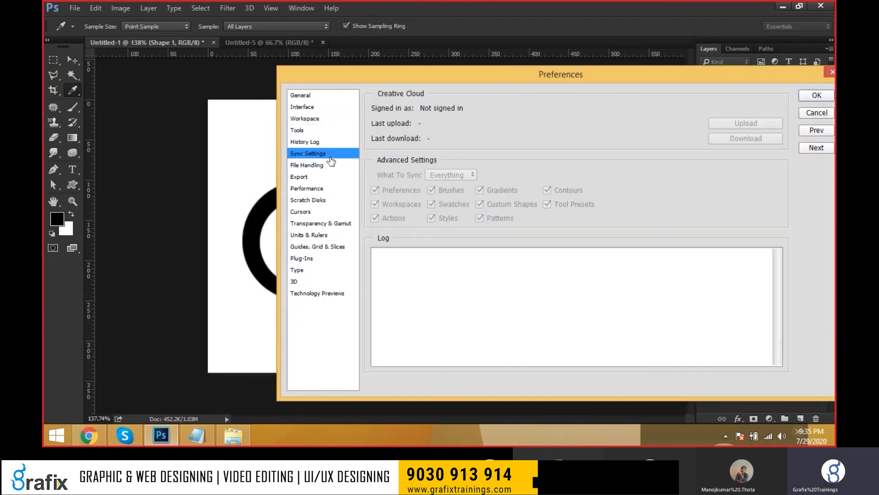
click(332, 166)
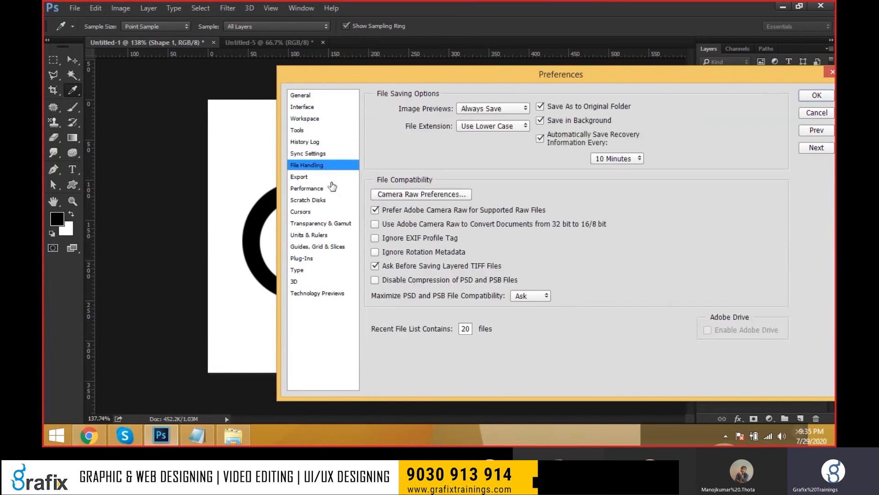
click(332, 187)
click(334, 178)
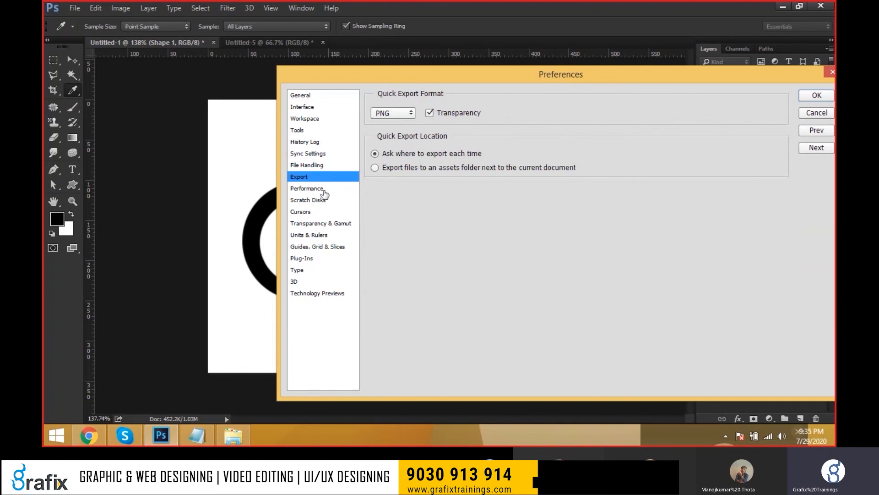
Set the number of History States to 200 in the Performance preferences.
click(323, 191)
drag(509, 73, 470, 60)
double_click(692, 185)
text(200)
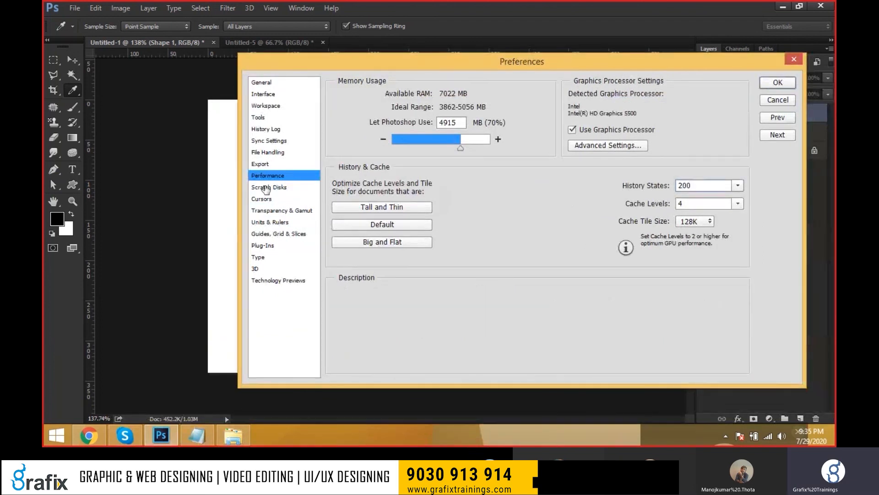
Examine the Scratch Disks preferences for the C:\, D:\ and F:\ drives and select the C:\ entry.
click(266, 187)
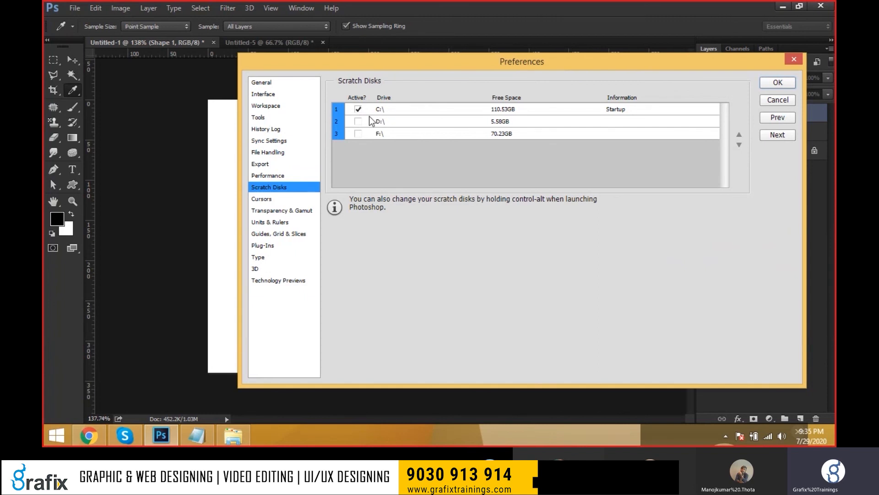
click(359, 122)
click(358, 110)
click(358, 133)
click(358, 121)
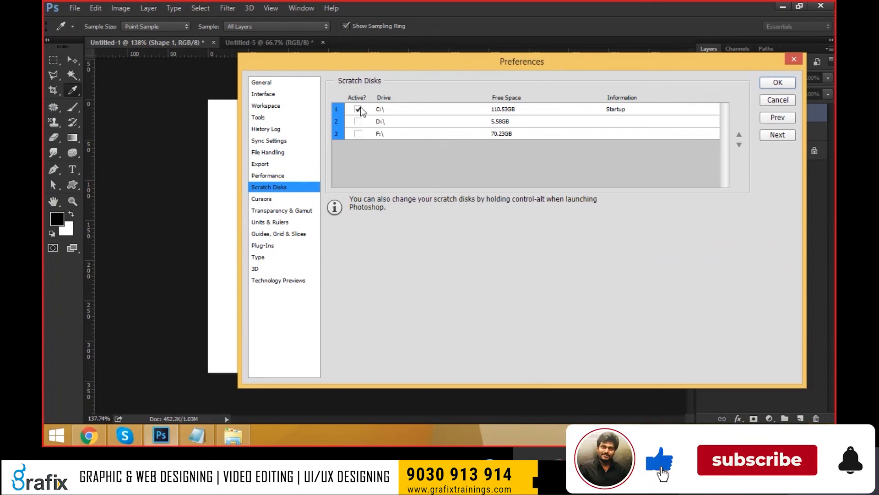
click(358, 115)
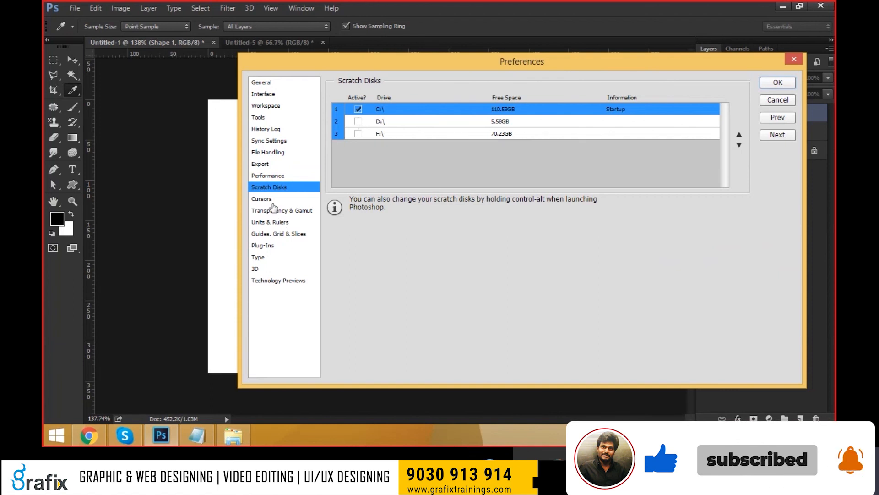
Review the Cursors, Transparency & Gamut, Units & Rulers and Guides, Grid & Slices preferences.
click(288, 201)
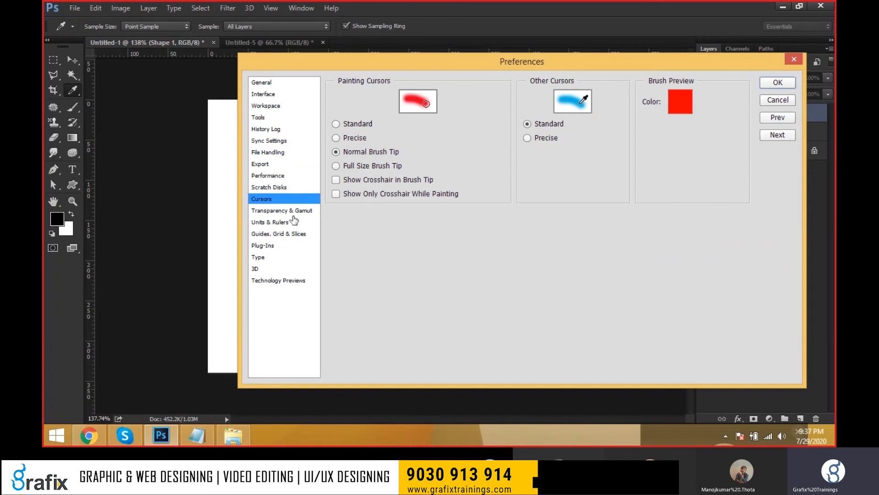
click(294, 223)
click(295, 211)
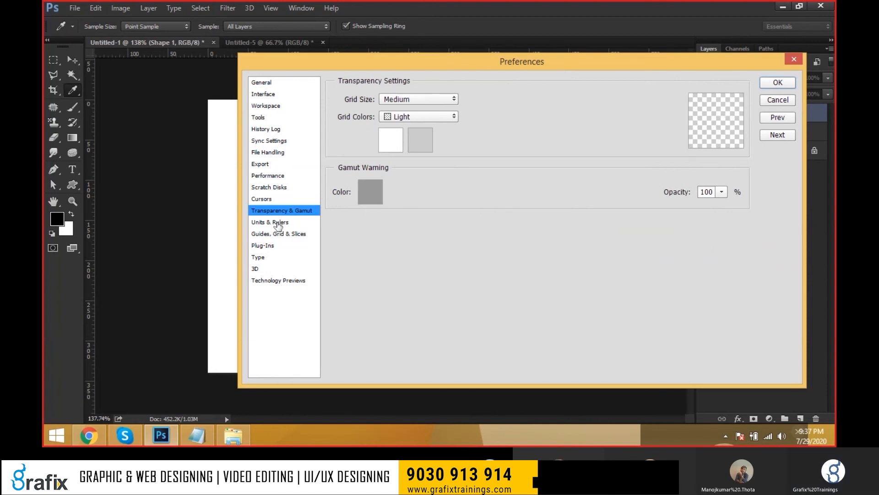
click(280, 223)
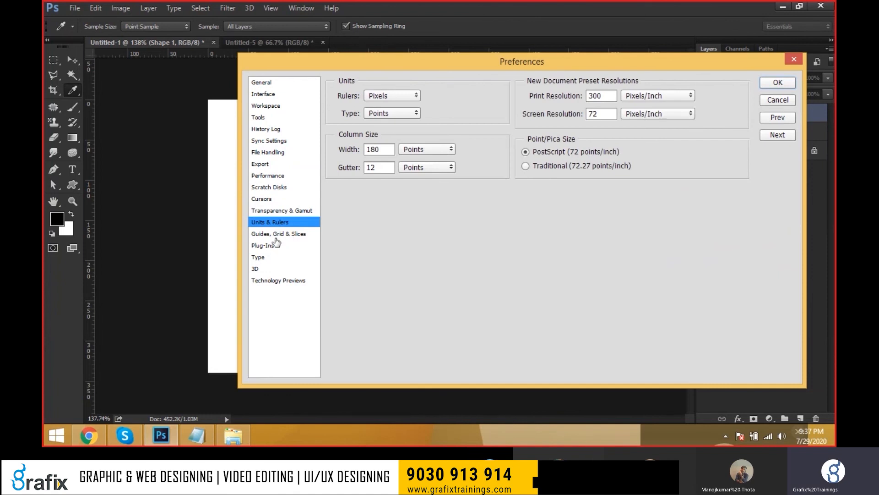
click(276, 237)
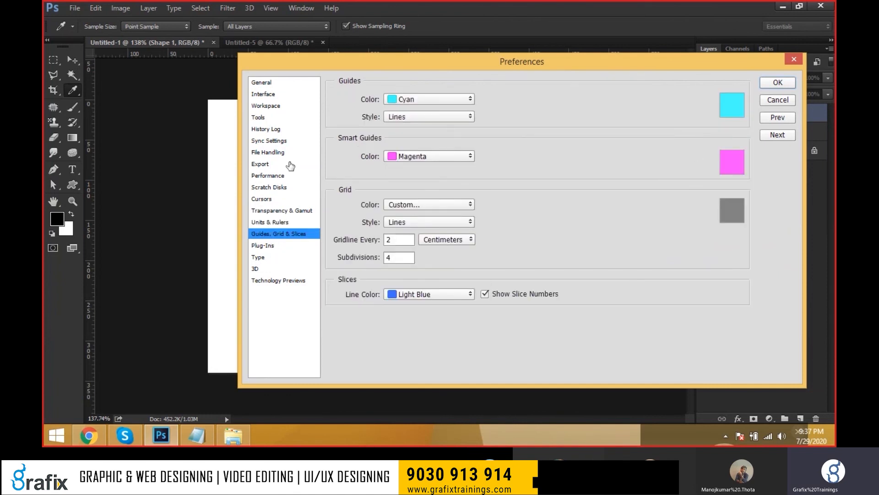
Revisit the Export, Sync Settings, Workspace, History Log, Cursors and Units & Rulers preferences, and close the preferences without saving.
click(290, 164)
click(277, 141)
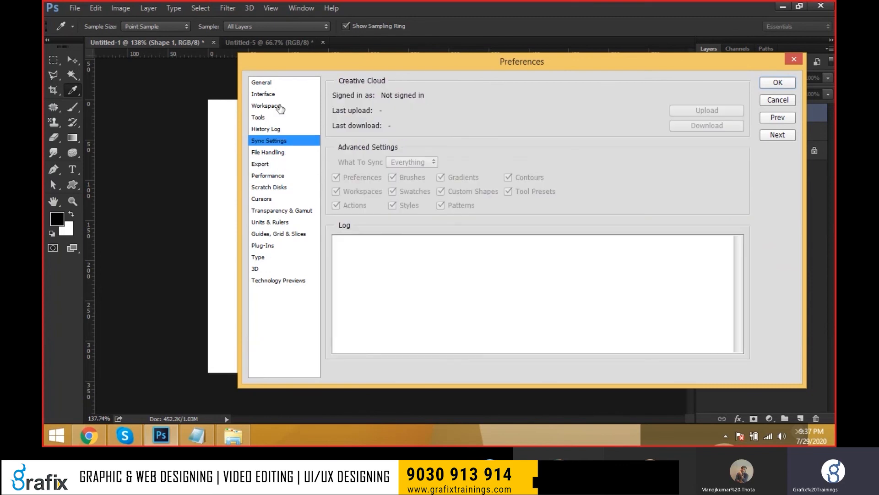
click(281, 109)
click(268, 129)
click(264, 199)
click(273, 222)
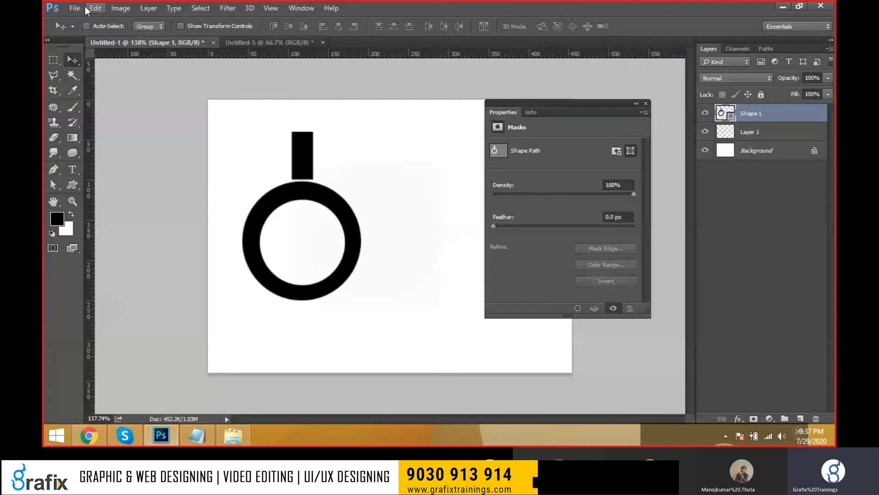
click(83, 6)
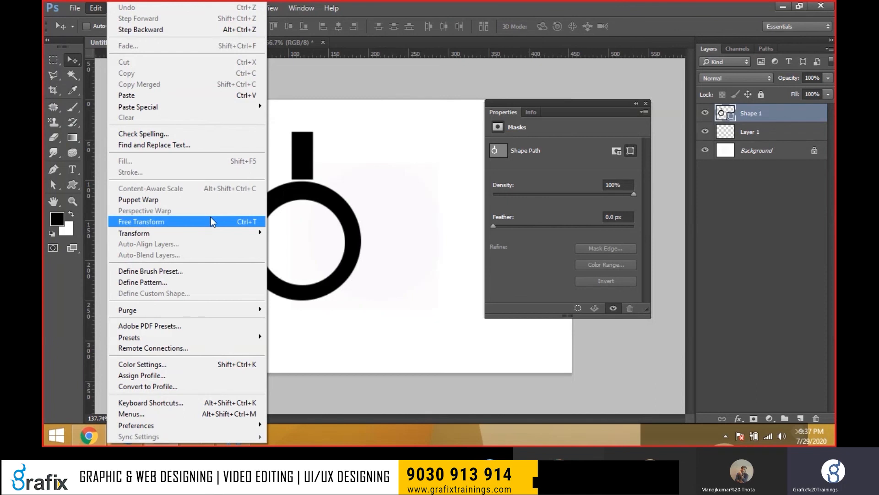
mouse_move(211, 232)
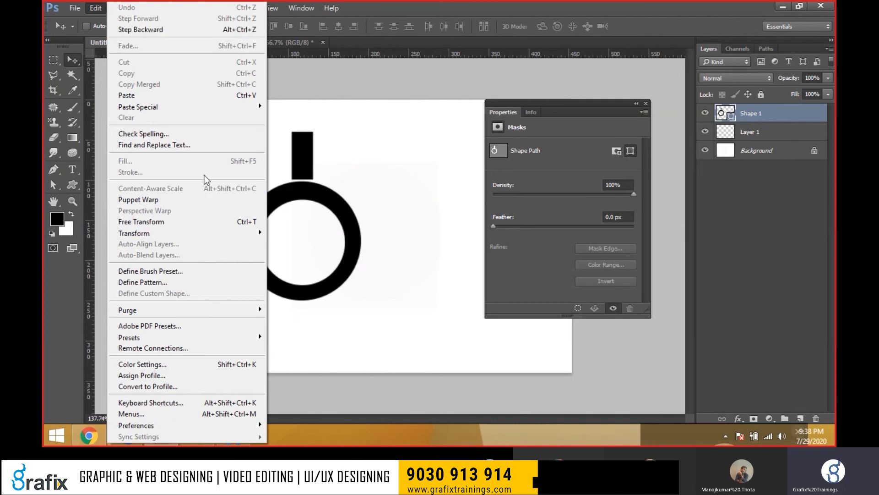
click(598, 57)
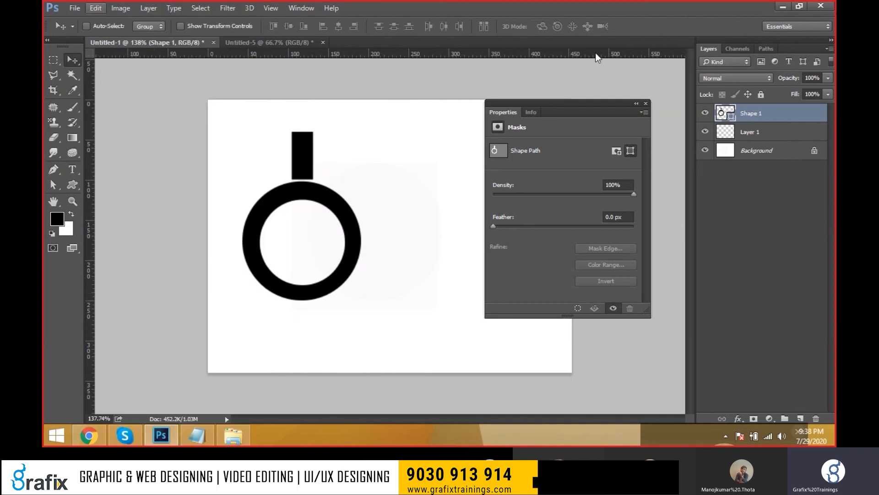